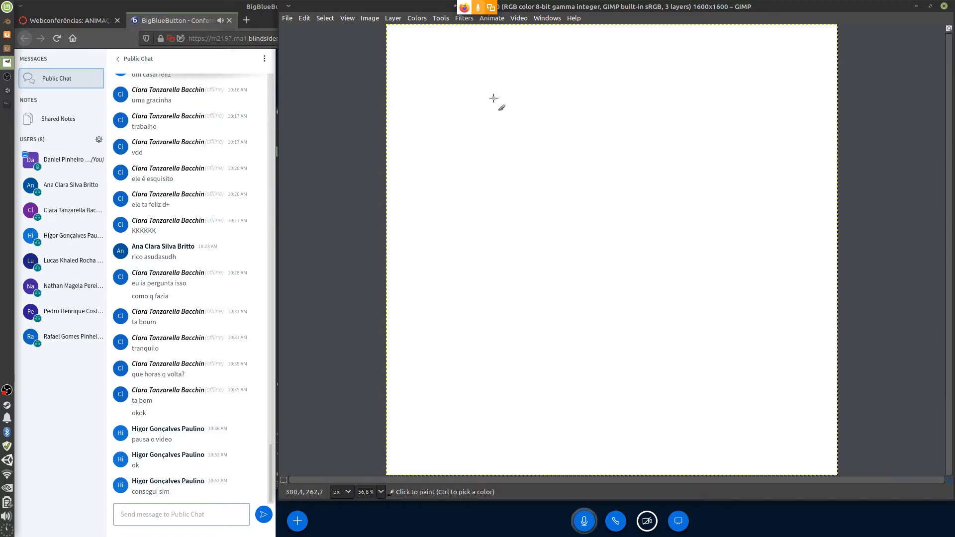
Handwrite the title word "ANIMAÇÃO" in black with the Paintbrush in the upper part of the canvas.
drag(501, 92, 487, 144)
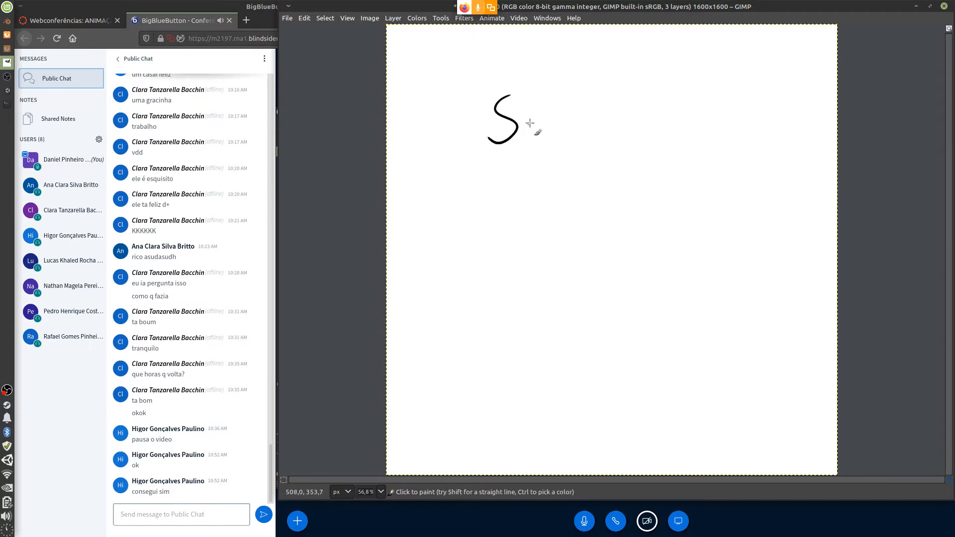
key(ctrl+z)
mouse_move(490, 94)
mouse_down()
mouse_move(496, 129)
mouse_move(501, 119)
mouse_move(519, 128)
mouse_move(522, 105)
mouse_up()
mouse_move(529, 118)
mouse_down()
mouse_move(530, 134)
mouse_move(552, 106)
mouse_move(567, 134)
mouse_move(592, 122)
mouse_move(586, 141)
mouse_move(618, 133)
mouse_move(615, 122)
mouse_up()
click(527, 109)
drag(596, 104, 627, 108)
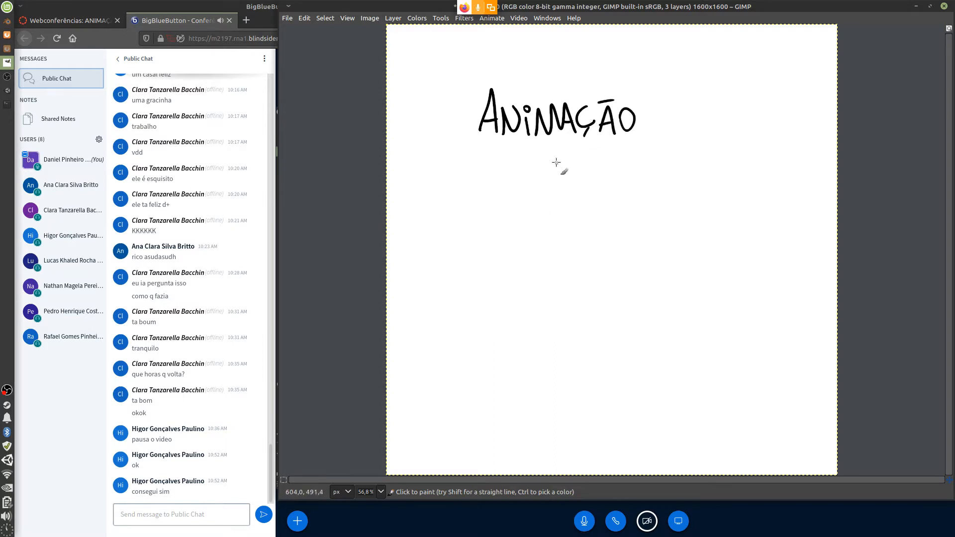
Handwrite "DE" and "SPRITE!" on two lines below the word ANIMAÇÃO to complete the title.
drag(555, 155, 558, 180)
mouse_move(554, 155)
mouse_down()
mouse_move(557, 180)
mouse_move(576, 180)
mouse_up()
drag(576, 180, 592, 180)
mouse_move(576, 168)
mouse_down()
mouse_move(590, 169)
mouse_move(591, 156)
mouse_up()
mouse_move(580, 197)
mouse_down()
mouse_move(577, 215)
mouse_move(560, 217)
mouse_move(587, 221)
mouse_up()
mouse_move(586, 195)
mouse_down()
mouse_move(600, 222)
mouse_move(628, 215)
mouse_move(629, 187)
mouse_move(639, 212)
mouse_up()
mouse_move(630, 199)
mouse_down()
mouse_move(650, 195)
mouse_move(672, 215)
mouse_up()
mouse_move(655, 202)
mouse_down()
mouse_move(673, 201)
mouse_move(676, 188)
mouse_move(696, 213)
mouse_up()
click(694, 225)
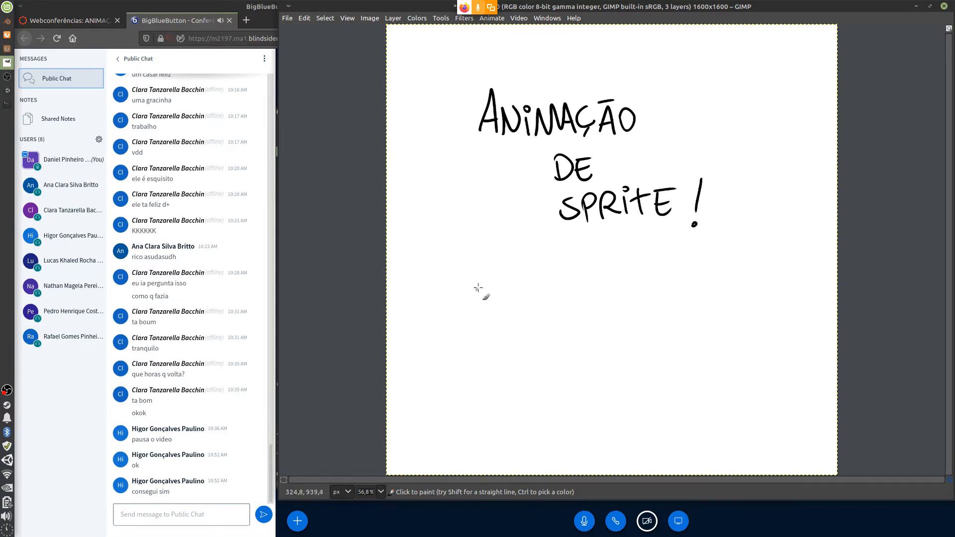
Draw a small running stick figure with bent arms and legs below the title.
mouse_move(468, 313)
mouse_down()
mouse_move(476, 367)
mouse_move(503, 404)
mouse_move(509, 381)
mouse_move(442, 381)
mouse_up()
mouse_move(476, 332)
mouse_down()
mouse_move(501, 321)
mouse_move(451, 340)
mouse_up()
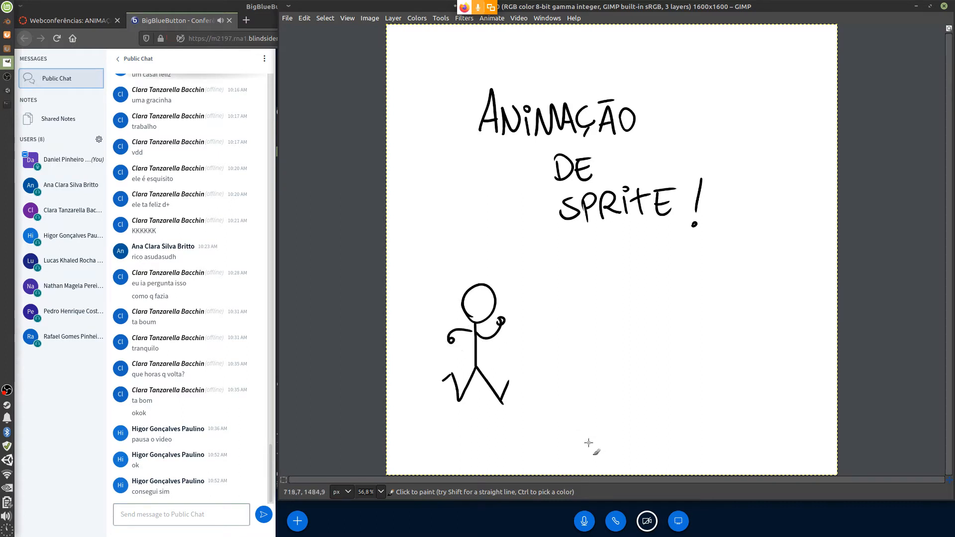
Try to clear the stick figure inside a rectangular selection, then undo the deletion and drop the selection.
key(r)
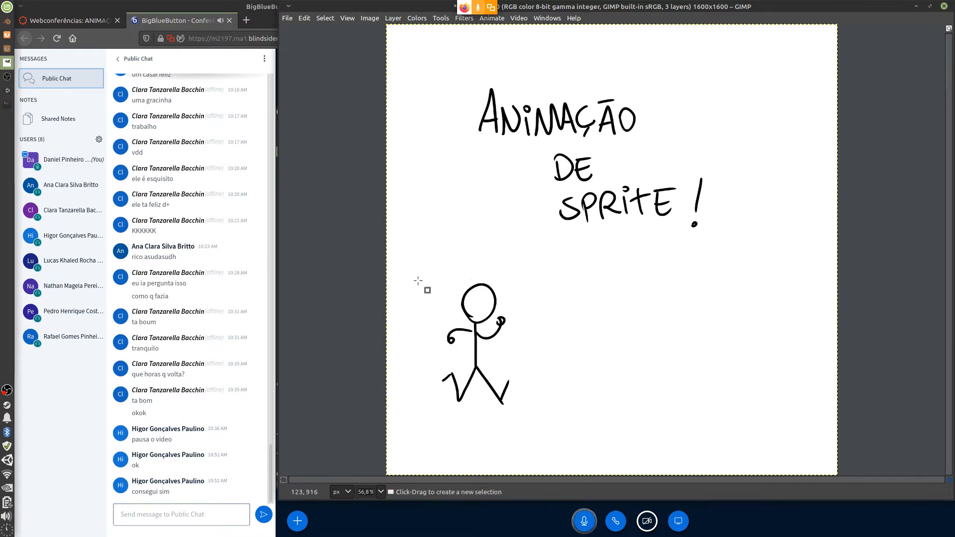
drag(410, 278, 562, 418)
key(Delete)
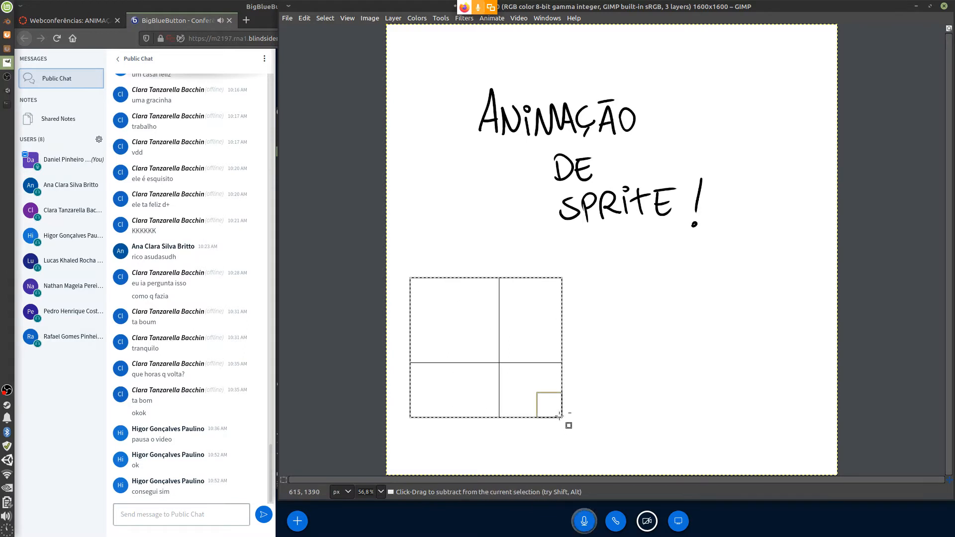
click(580, 388)
key(ctrl+z)
key(ctrl+z)
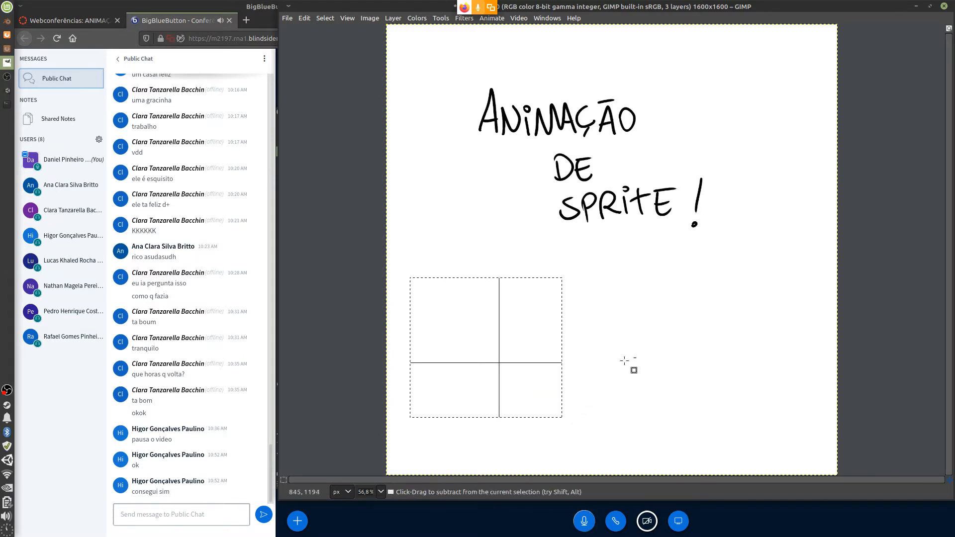
key(ctrl+shift+a)
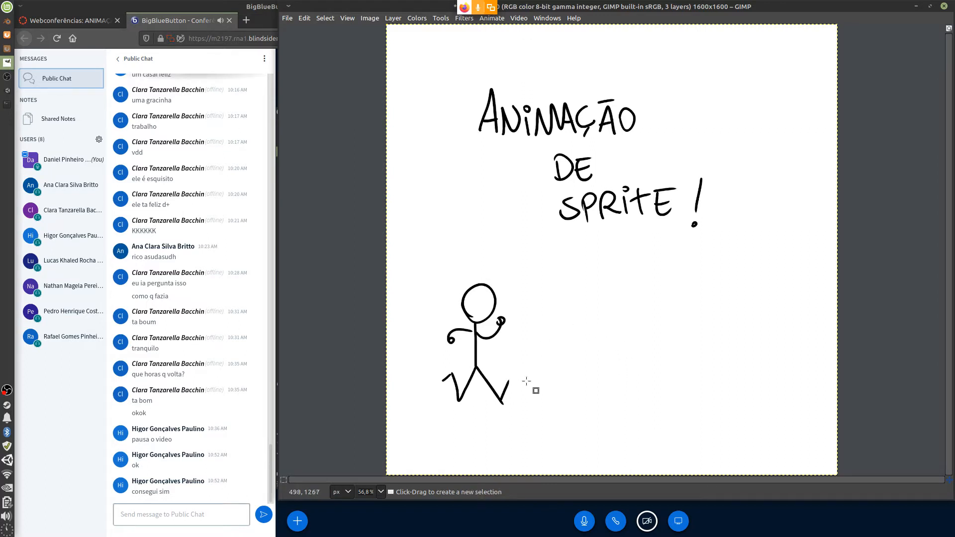
Erase the stick figure by clearing a rectangular selection around it, leaving the handwritten title in place.
drag(514, 379, 503, 404)
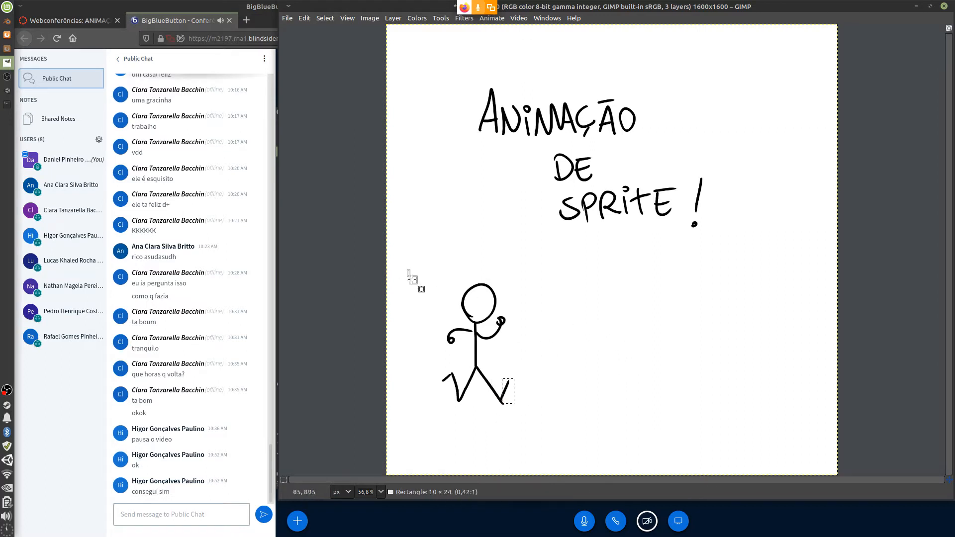
drag(408, 270, 544, 417)
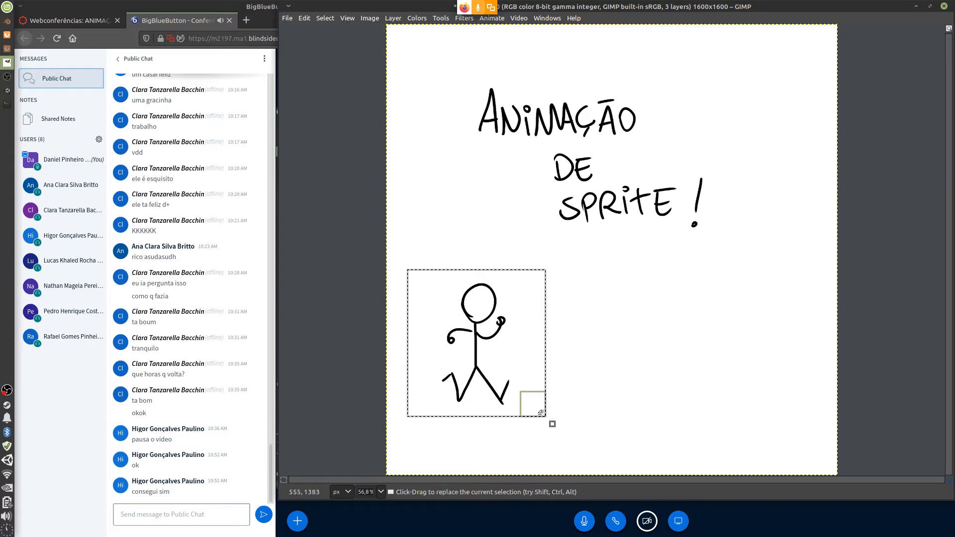
key(p)
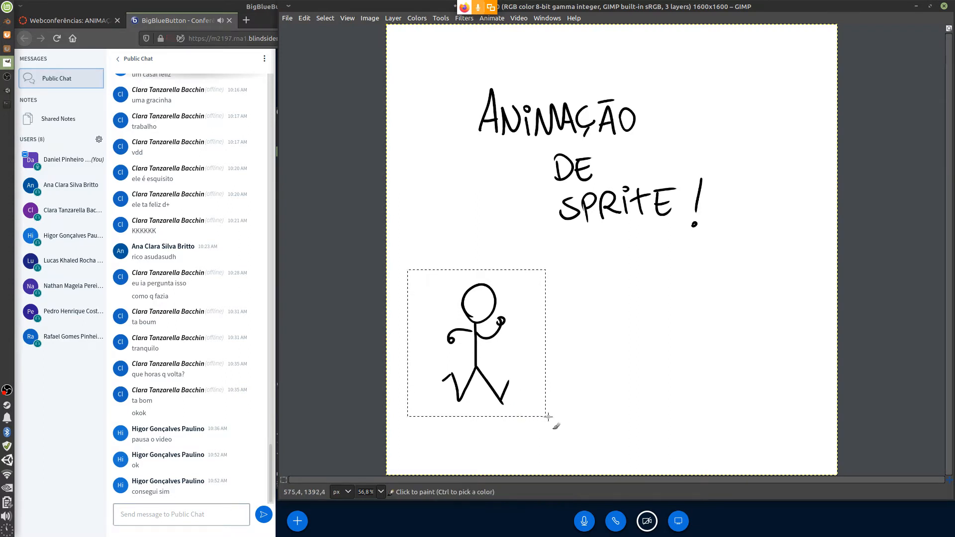
key(ctrl+comma)
key(ctrl+z)
key(Delete)
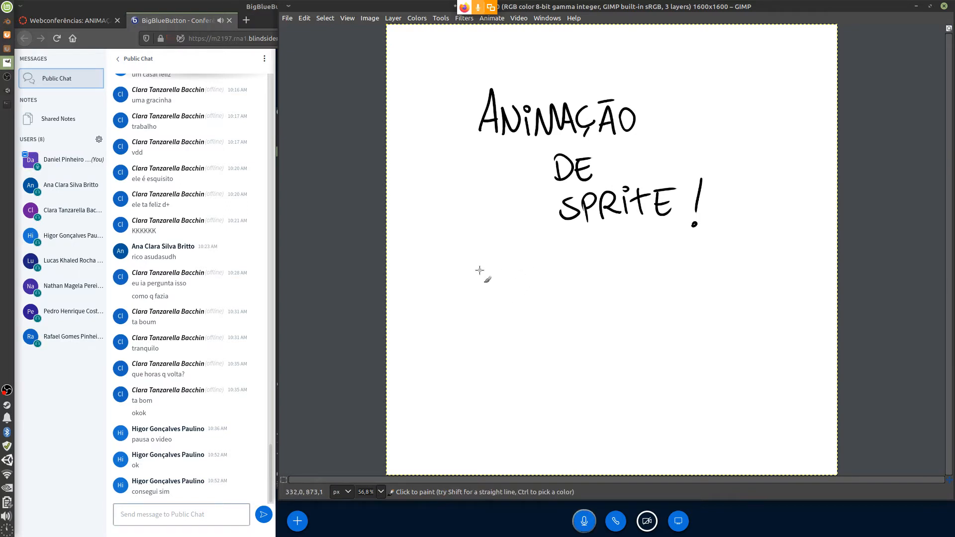
Handwrite "VÍDEO –" below the title and "SEQUENCIA DE IMAGENS." on the line under it.
mouse_move(470, 265)
mouse_down()
mouse_move(487, 263)
mouse_move(491, 289)
mouse_move(497, 262)
mouse_move(500, 290)
mouse_move(529, 291)
mouse_move(539, 267)
mouse_up()
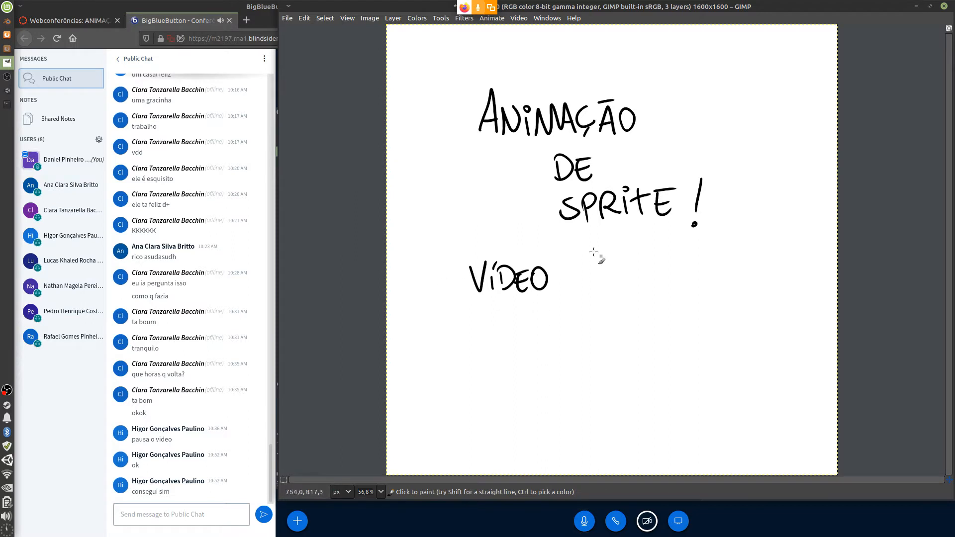
drag(563, 279, 573, 279)
mouse_move(487, 312)
mouse_down()
mouse_move(472, 332)
mouse_move(502, 334)
mouse_move(521, 314)
mouse_move(529, 336)
mouse_move(541, 327)
mouse_move(551, 334)
mouse_move(570, 315)
mouse_move(582, 334)
mouse_move(587, 320)
mouse_move(601, 332)
mouse_move(628, 331)
mouse_up()
mouse_move(638, 314)
mouse_down()
mouse_move(640, 331)
mouse_move(696, 318)
mouse_move(708, 328)
mouse_up()
mouse_move(721, 314)
mouse_down()
mouse_move(713, 323)
mouse_move(748, 311)
mouse_up()
mouse_move(759, 309)
mouse_down()
mouse_move(750, 324)
mouse_move(774, 323)
mouse_up()
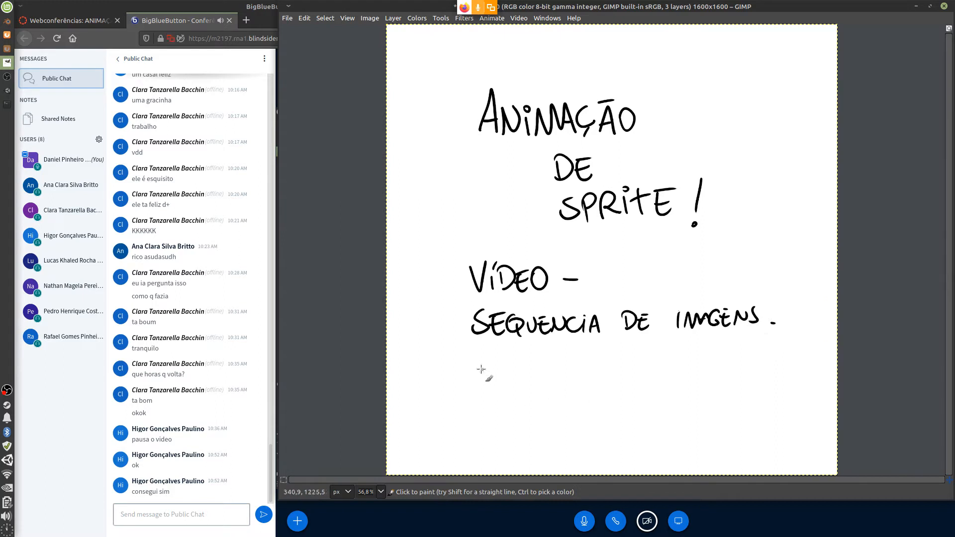
Handwrite "TABELA DE IMAGENS." as the third list line below SEQUENCIA DE IMAGENS.
mouse_move(479, 357)
mouse_down()
mouse_move(479, 383)
mouse_move(492, 364)
mouse_move(510, 382)
mouse_move(509, 373)
mouse_up()
mouse_move(512, 362)
mouse_down()
mouse_move(514, 382)
mouse_move(606, 378)
mouse_up()
drag(608, 368, 700, 372)
drag(699, 356, 705, 365)
drag(700, 373, 721, 356)
drag(734, 358, 726, 372)
click(749, 367)
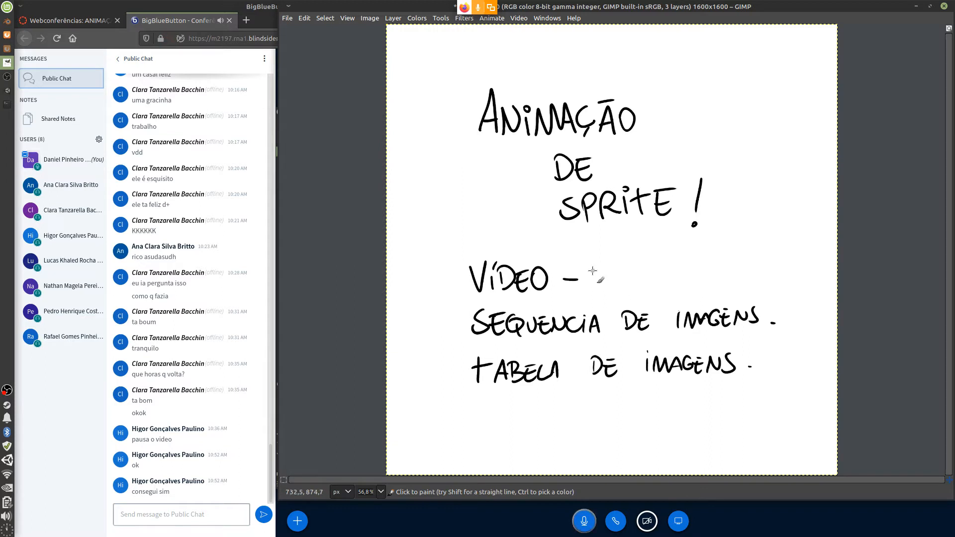
Handwrite the video formats WEBM, OGV, FLV and APNG after VÍDEO, separated by slashes.
mouse_move(593, 270)
mouse_down()
mouse_move(601, 285)
mouse_move(621, 269)
mouse_move(628, 289)
mouse_move(627, 265)
mouse_move(631, 283)
mouse_move(637, 273)
mouse_move(633, 285)
mouse_up()
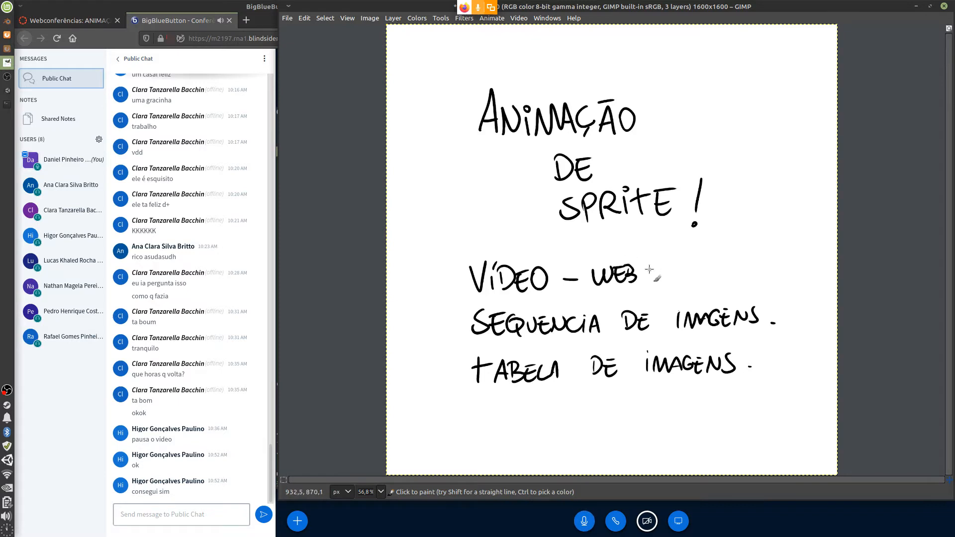
mouse_move(677, 264)
mouse_down()
mouse_move(669, 278)
mouse_move(707, 263)
mouse_move(729, 277)
mouse_move(742, 255)
mouse_up()
mouse_move(729, 267)
mouse_down()
mouse_move(750, 273)
mouse_move(764, 257)
mouse_up()
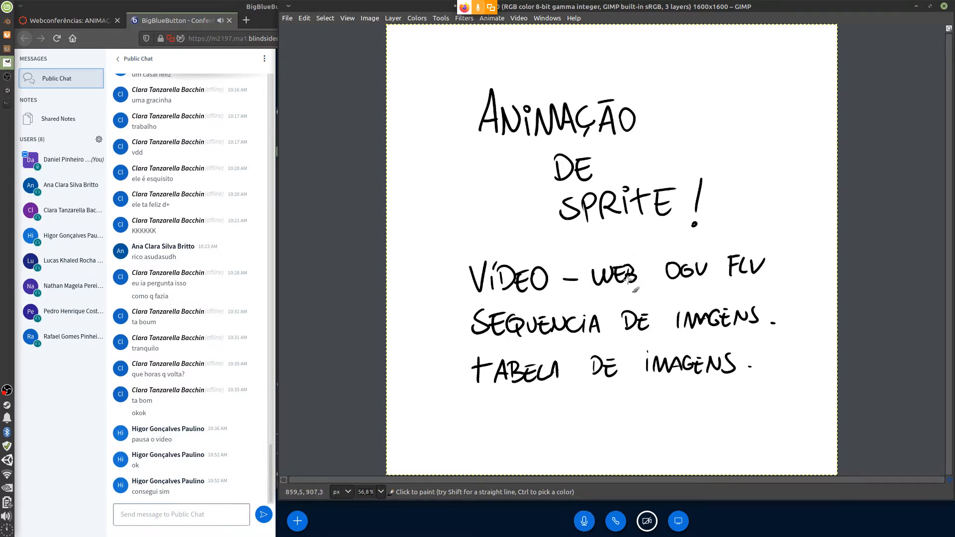
drag(640, 267, 657, 283)
drag(776, 275, 788, 275)
mouse_move(778, 268)
mouse_down()
mouse_move(808, 256)
mouse_move(818, 269)
mouse_up()
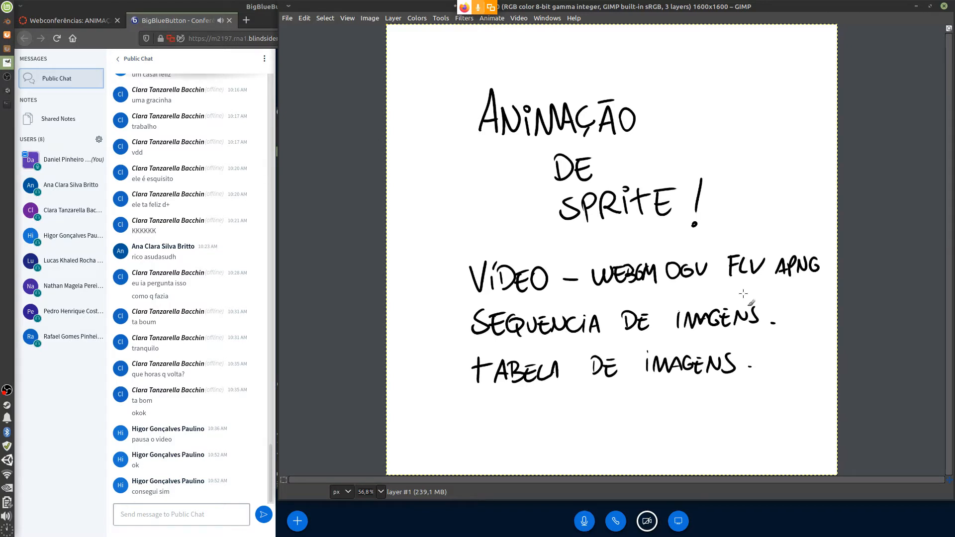
drag(669, 259, 656, 286)
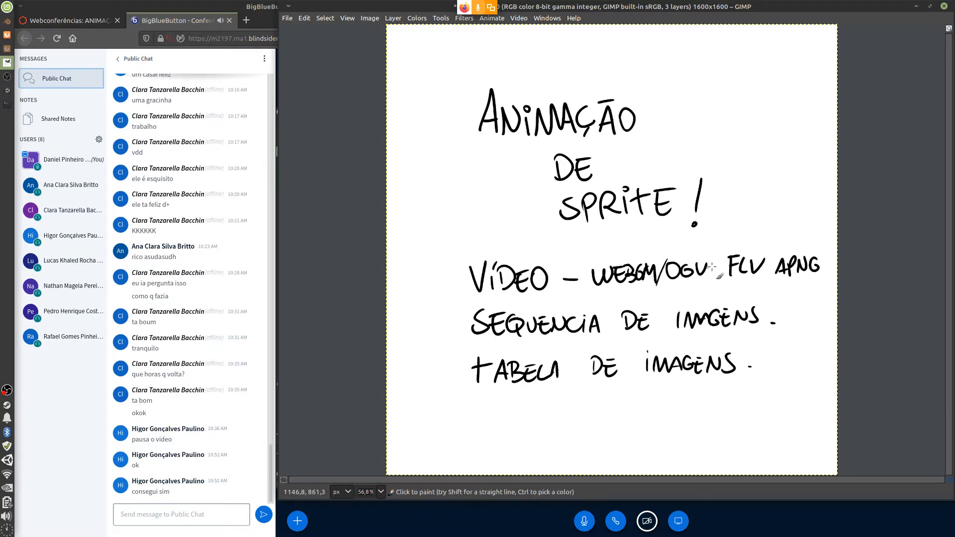
drag(719, 249, 702, 283)
drag(776, 251, 752, 292)
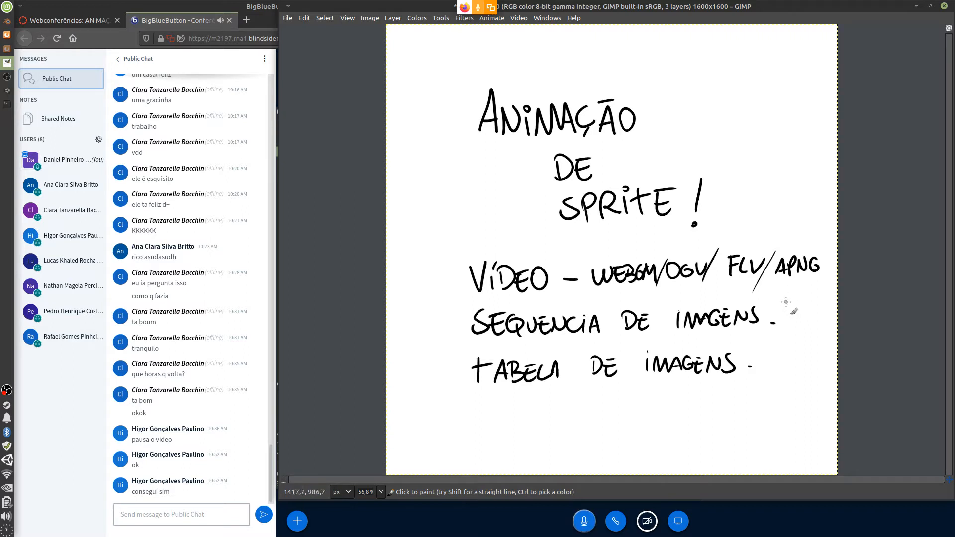
Annotate the SEQUENCIA DE IMAGENS line with the formats PNG, TGA and TIF and the file names IMG_001 and IMG_002.
mouse_move(784, 311)
mouse_down()
mouse_move(817, 298)
mouse_move(798, 323)
mouse_move(821, 329)
mouse_move(790, 348)
mouse_move(796, 337)
mouse_up()
drag(798, 337, 803, 345)
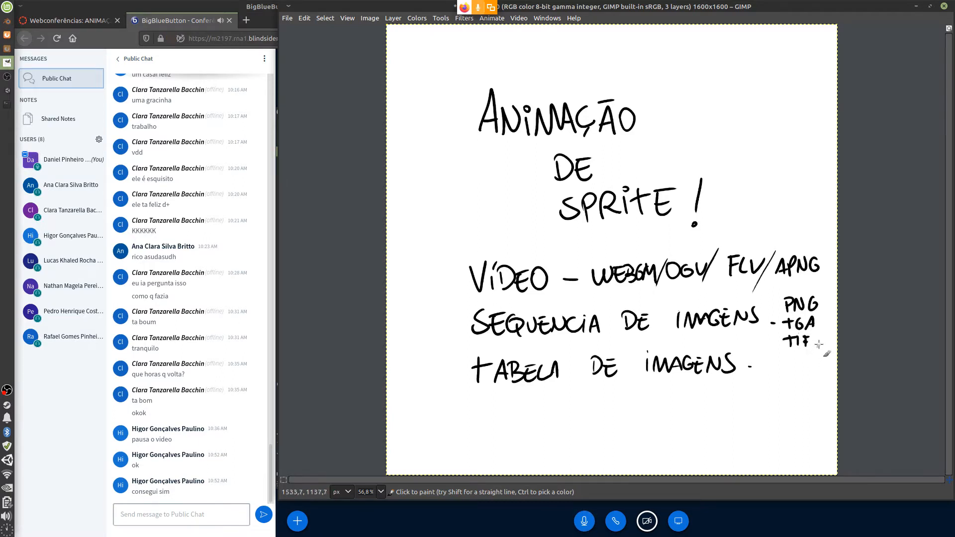
mouse_move(393, 316)
mouse_down()
mouse_move(392, 331)
mouse_move(434, 320)
mouse_up()
drag(441, 319, 451, 324)
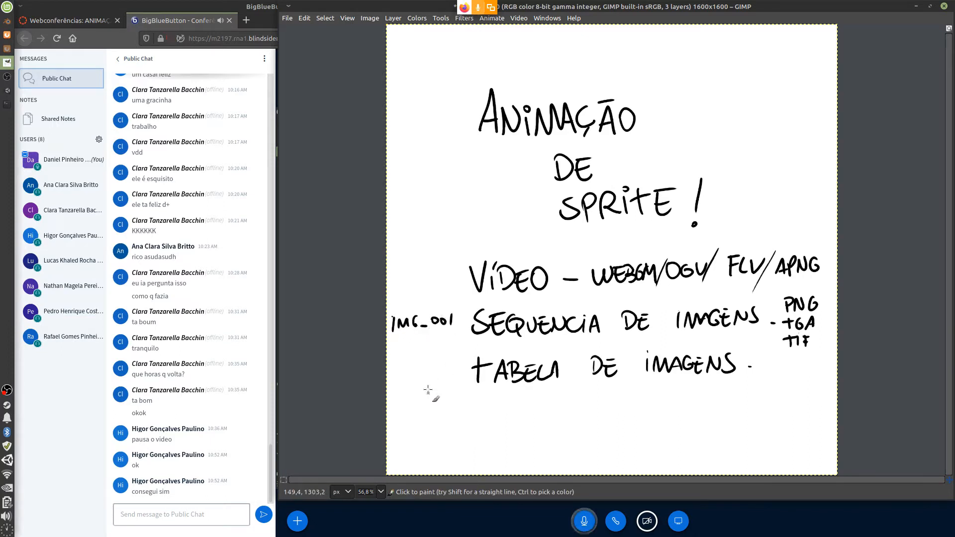
mouse_move(401, 344)
mouse_down()
mouse_move(436, 335)
mouse_move(454, 342)
mouse_up()
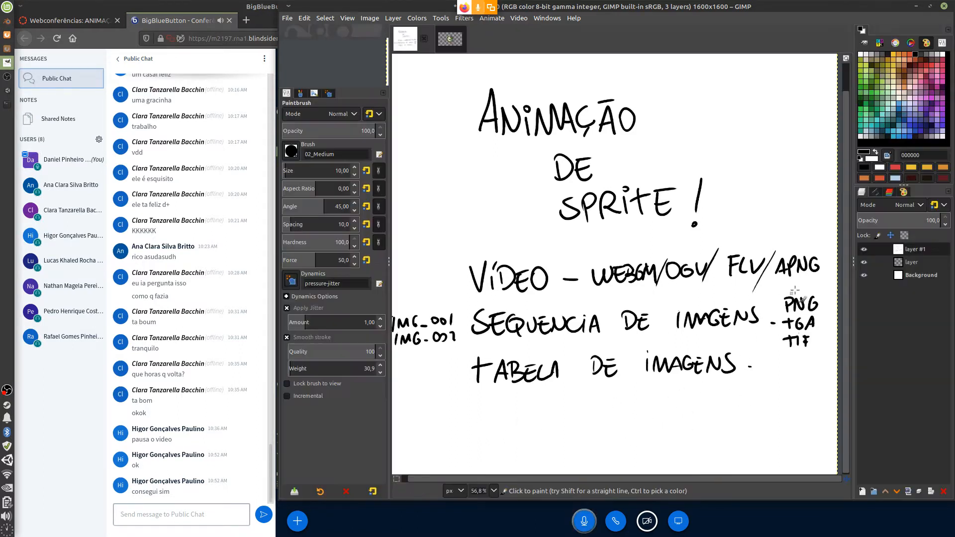
Hide the handwritten notes layer, layer #1, to reveal the 4×4 grid across the whole canvas.
key(Tab)
click(865, 249)
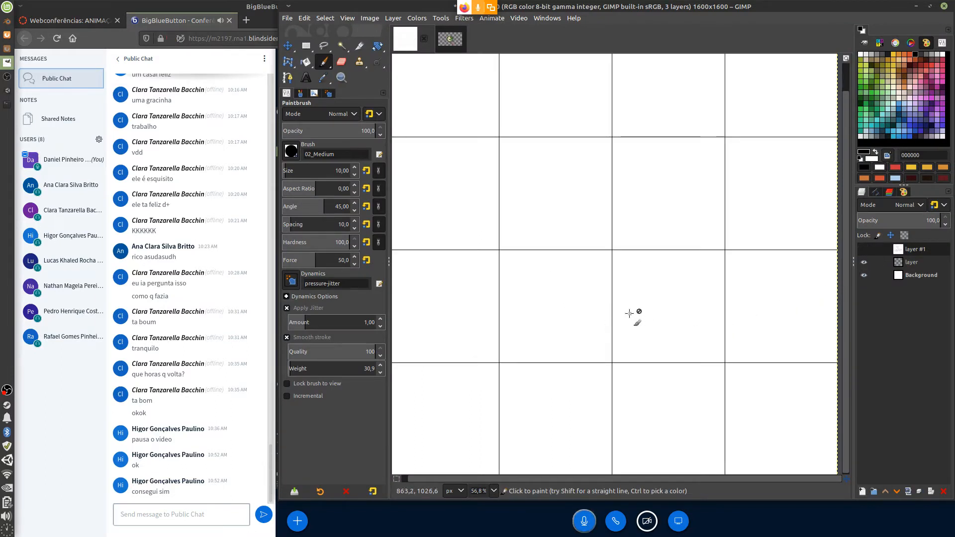
click(652, 312)
key(Tab)
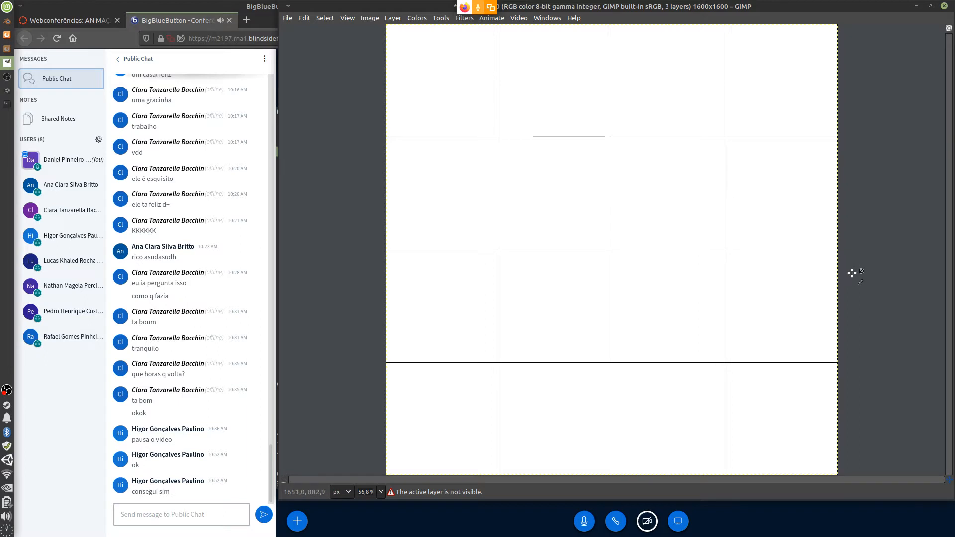
key(ctrl+Tab)
key(ctrl+Tab)
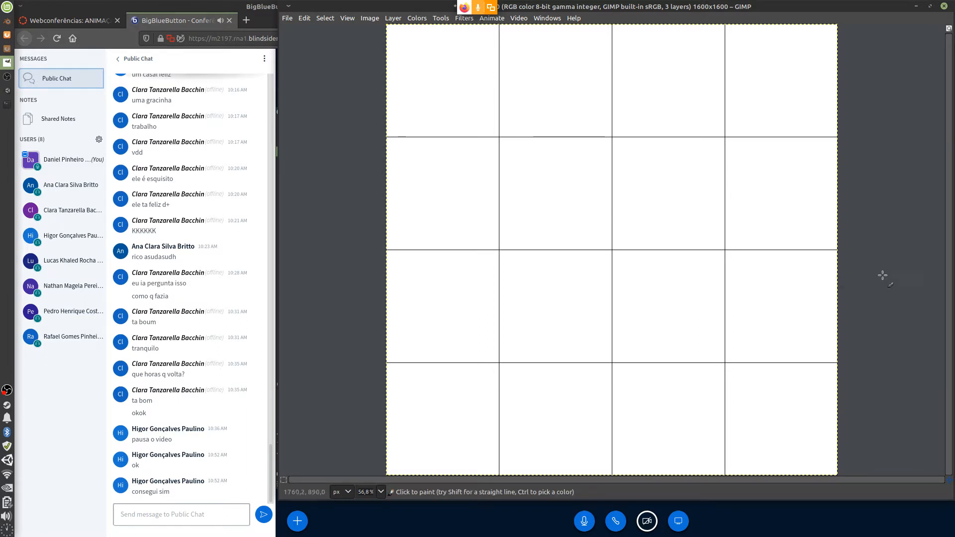
Handwrite the numbers 1 to 8 in the cells of the grid's first two rows.
drag(439, 70, 451, 86)
drag(541, 67, 560, 84)
drag(664, 68, 669, 90)
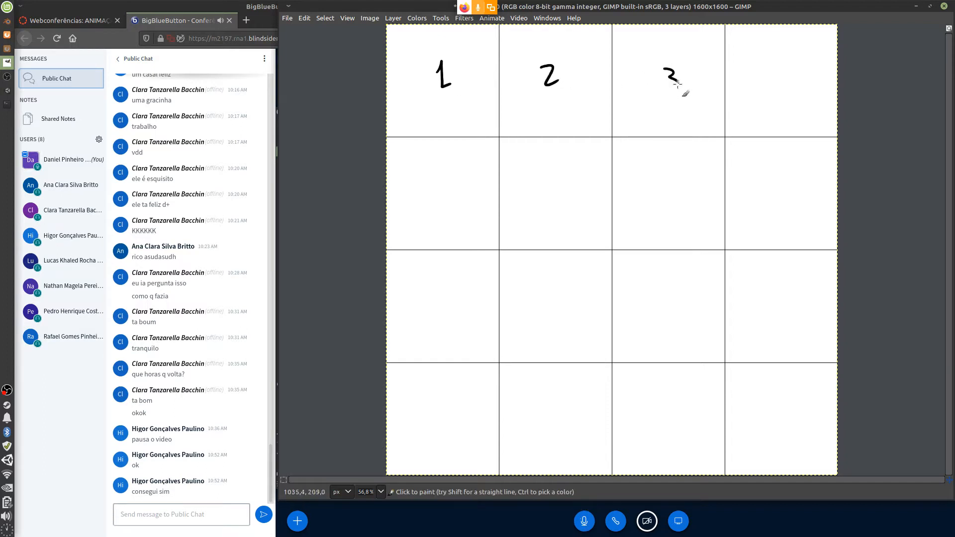
drag(769, 67, 777, 90)
mouse_move(451, 188)
mouse_down()
mouse_move(438, 190)
mouse_move(436, 211)
mouse_up()
drag(552, 187, 544, 202)
drag(653, 186, 659, 208)
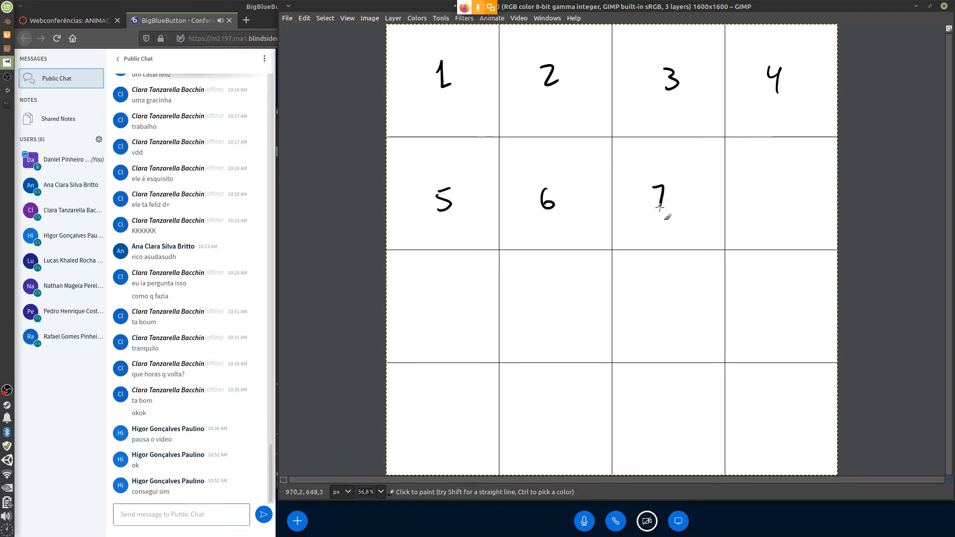
drag(771, 185, 766, 205)
Handwrite the numbers 9 to 16 in the cells of the grid's last two rows, ending with three dots.
drag(451, 297, 437, 315)
drag(543, 292, 543, 315)
drag(565, 298, 563, 303)
mouse_move(665, 292)
mouse_down()
mouse_move(664, 313)
mouse_move(677, 311)
mouse_up()
drag(761, 291, 759, 311)
drag(769, 293, 790, 298)
drag(439, 409, 441, 429)
mouse_move(443, 410)
mouse_down()
mouse_move(458, 436)
mouse_move(446, 437)
mouse_up()
mouse_move(543, 403)
mouse_down()
mouse_move(544, 426)
mouse_move(567, 421)
mouse_up()
drag(564, 409, 564, 428)
mouse_move(646, 401)
mouse_down()
mouse_move(644, 424)
mouse_move(654, 422)
mouse_up()
drag(654, 401, 665, 401)
drag(760, 393, 759, 424)
drag(778, 395, 779, 411)
click(789, 415)
click(801, 417)
click(810, 419)
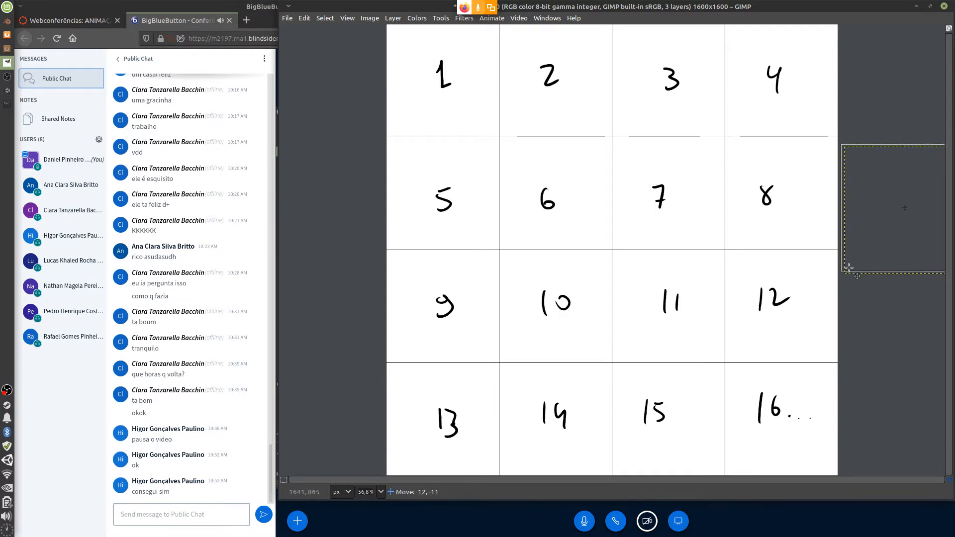
Move the red square frame layer from beside the canvas so it surrounds grid cell 1.
drag(869, 262, 397, 145)
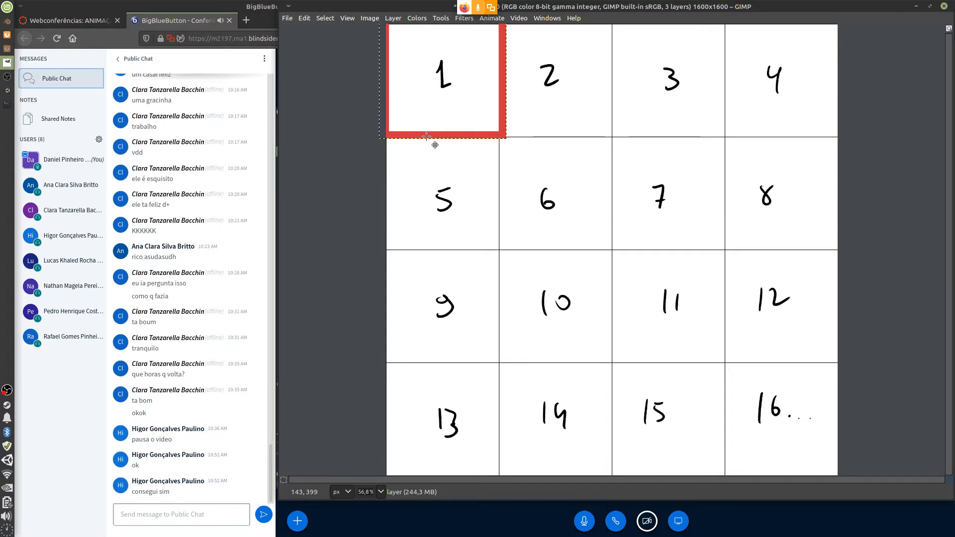
drag(426, 134, 463, 149)
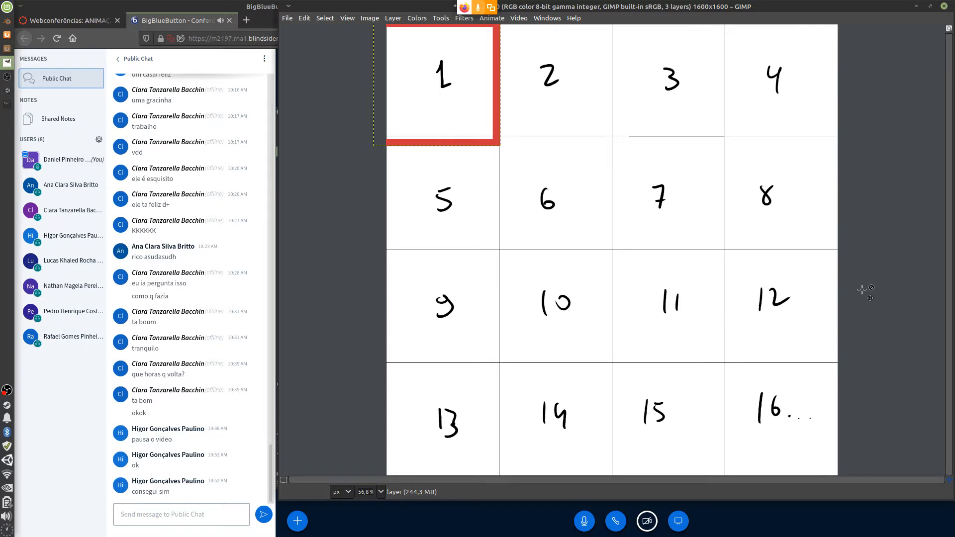
drag(505, 148, 509, 142)
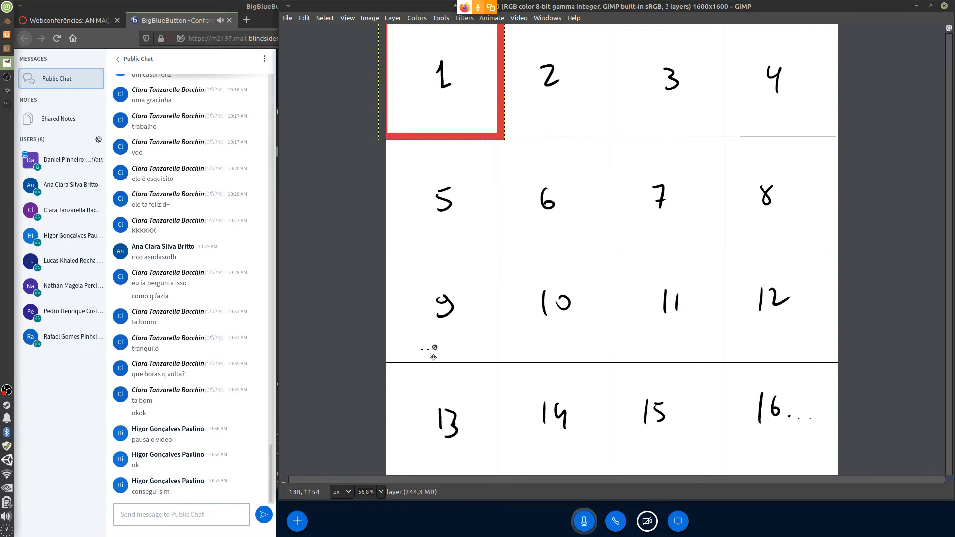
Quit GIMP and discard the unsaved changes in both open images.
click(943, 6)
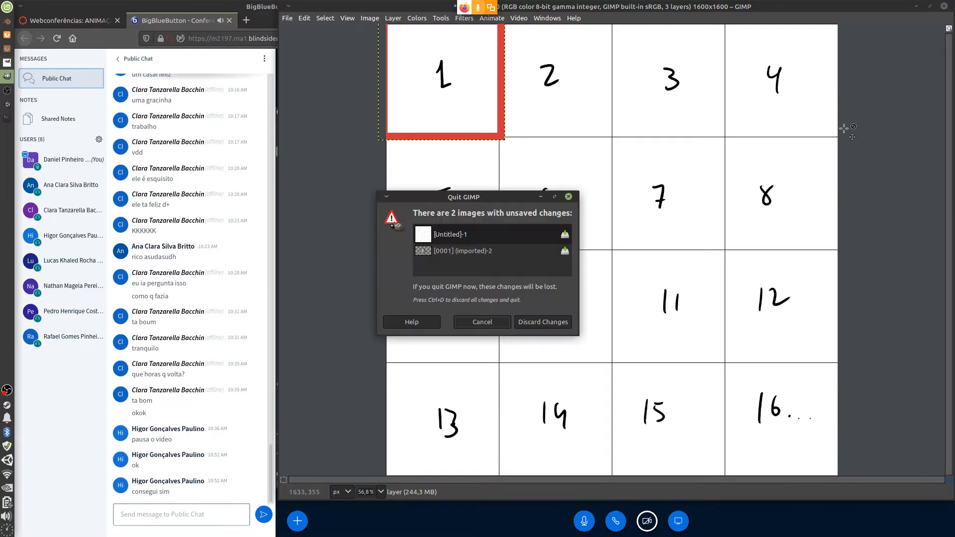
click(542, 322)
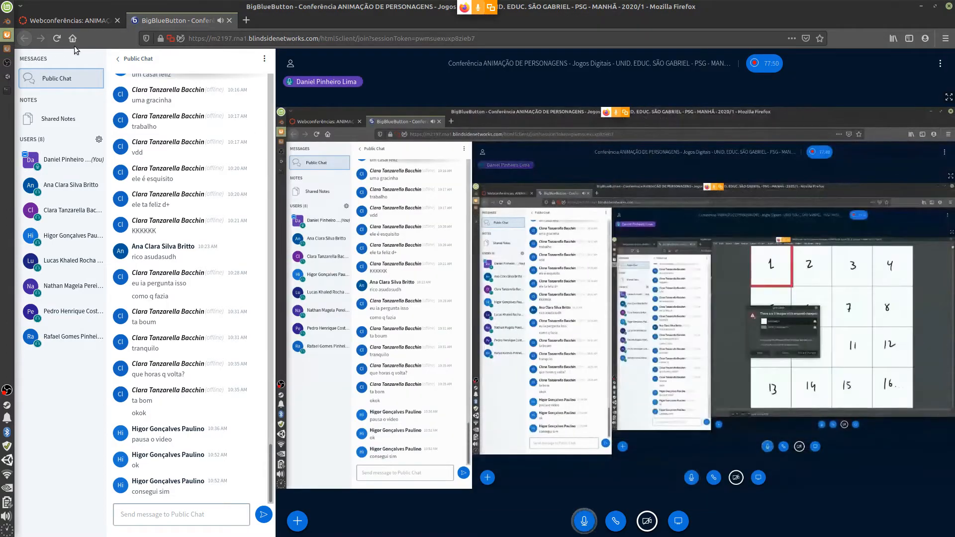
Start GIMP again and switch its interface to single-window mode.
click(7, 7)
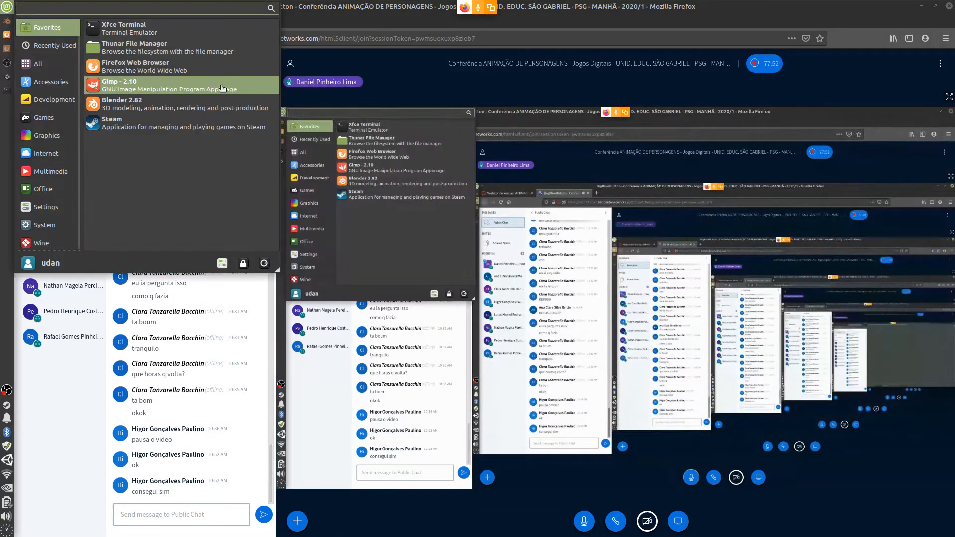
click(198, 87)
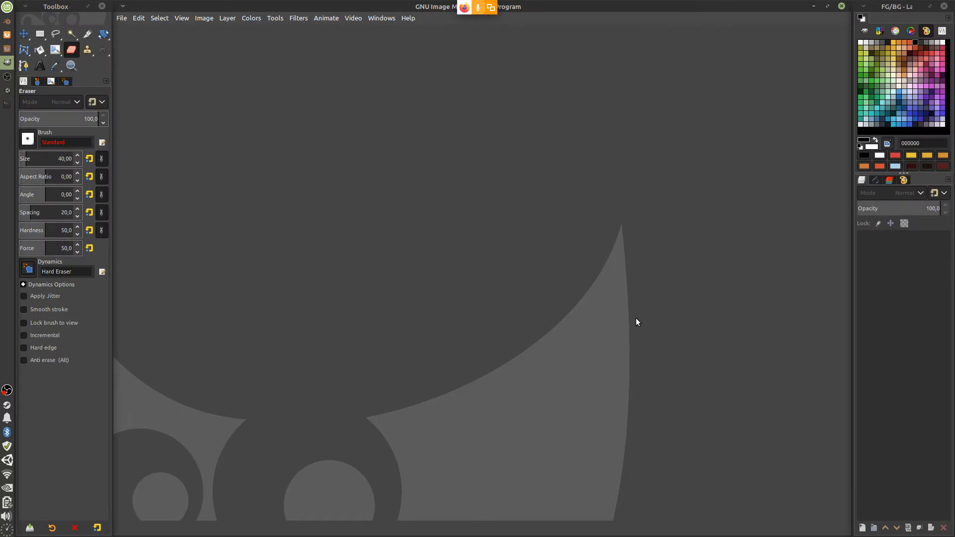
click(392, 19)
click(447, 138)
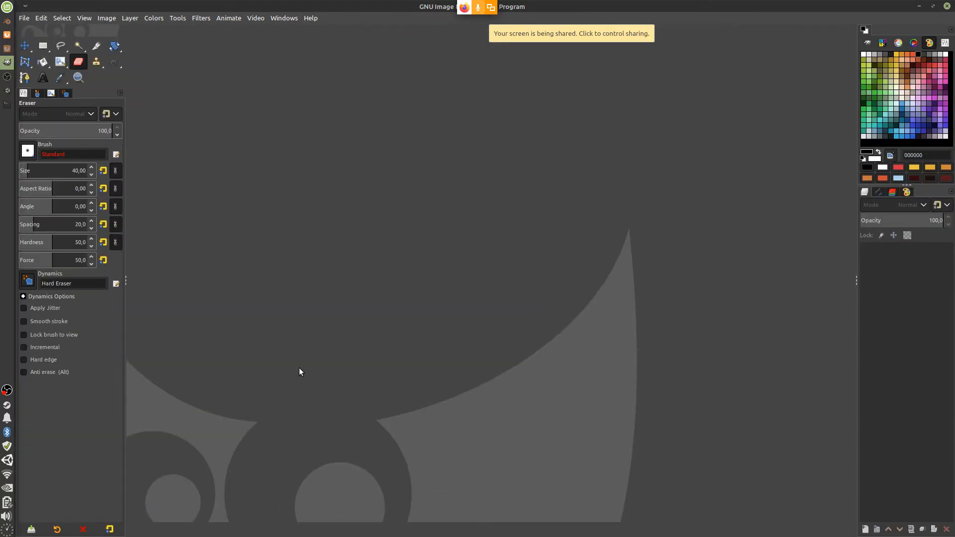
Tile the GIMP window beside the conference chat and widen it until it reaches the edge of the message list.
drag(392, 8, 953, 141)
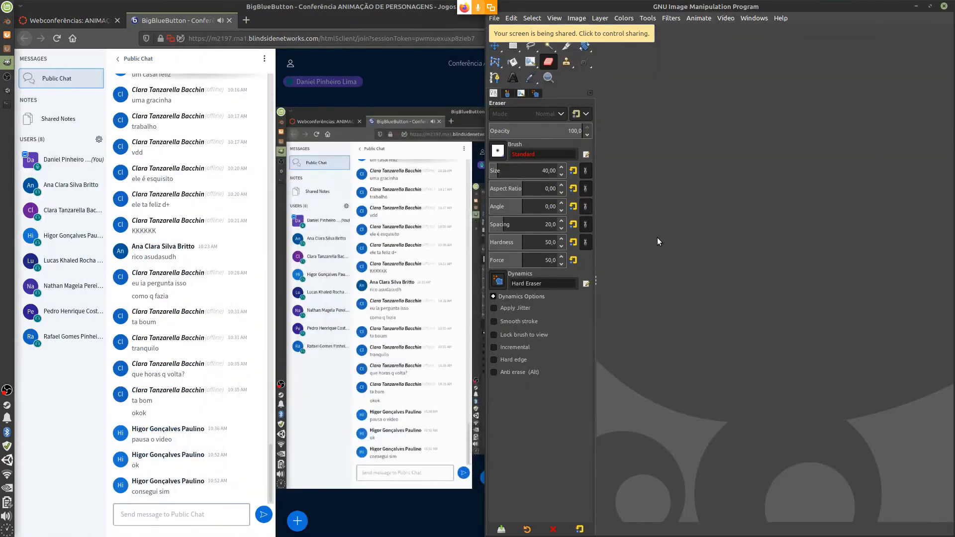
drag(825, 7, 953, 113)
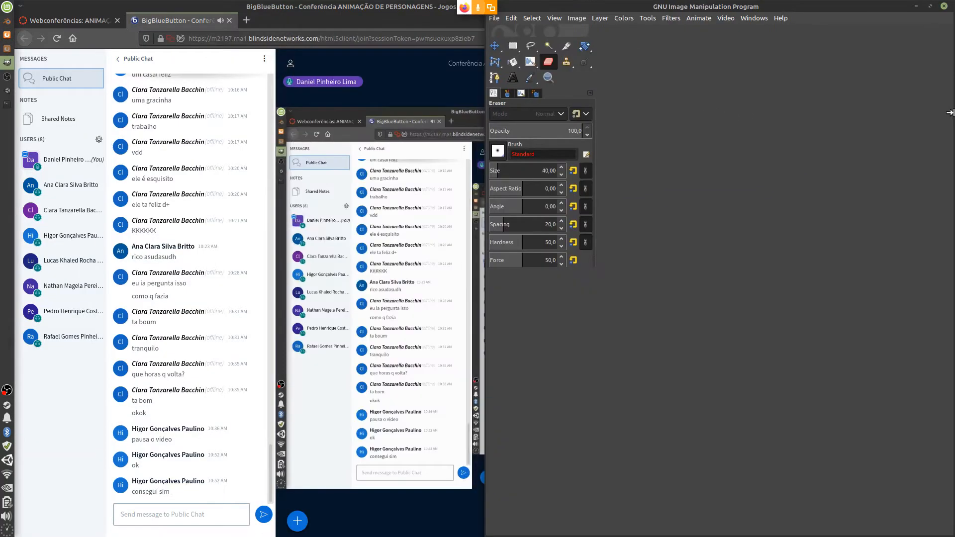
drag(489, 367, 284, 400)
drag(717, 6, 950, 125)
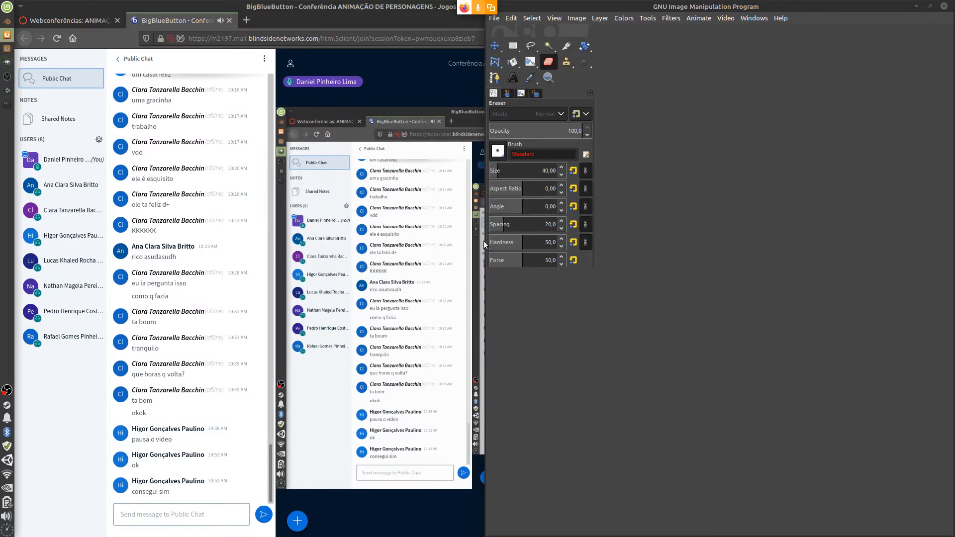
drag(485, 241, 276, 302)
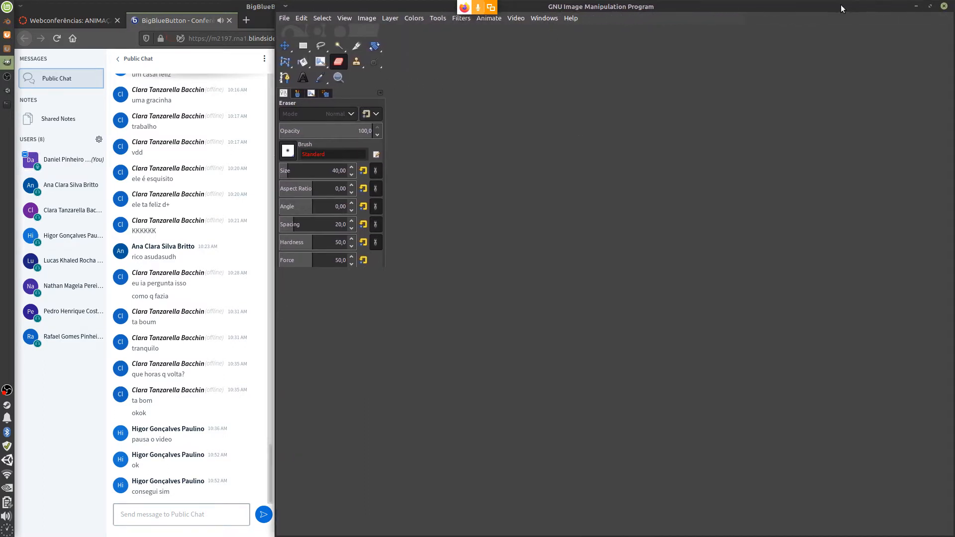
Switch to Blender and delete the default light, cube and camera from the scene.
click(250, 12)
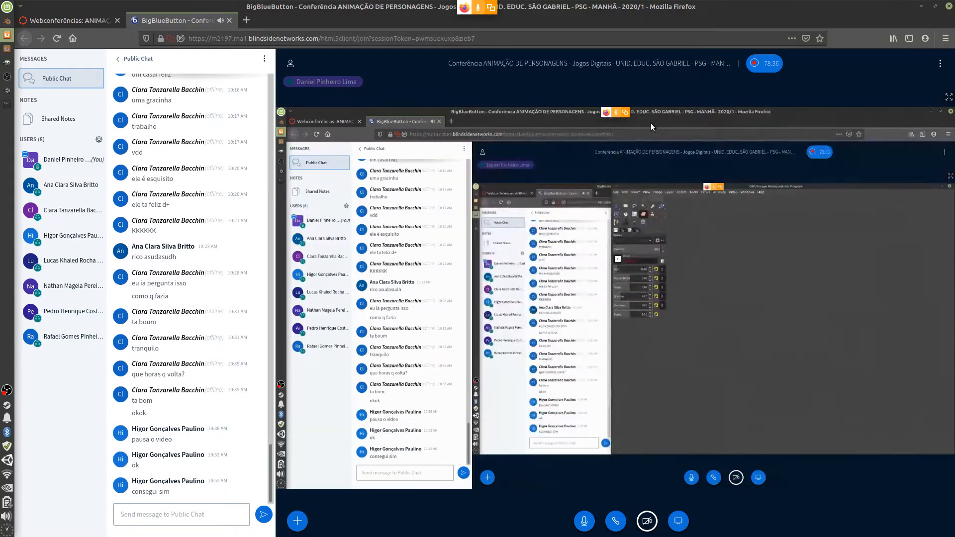
click(6, 21)
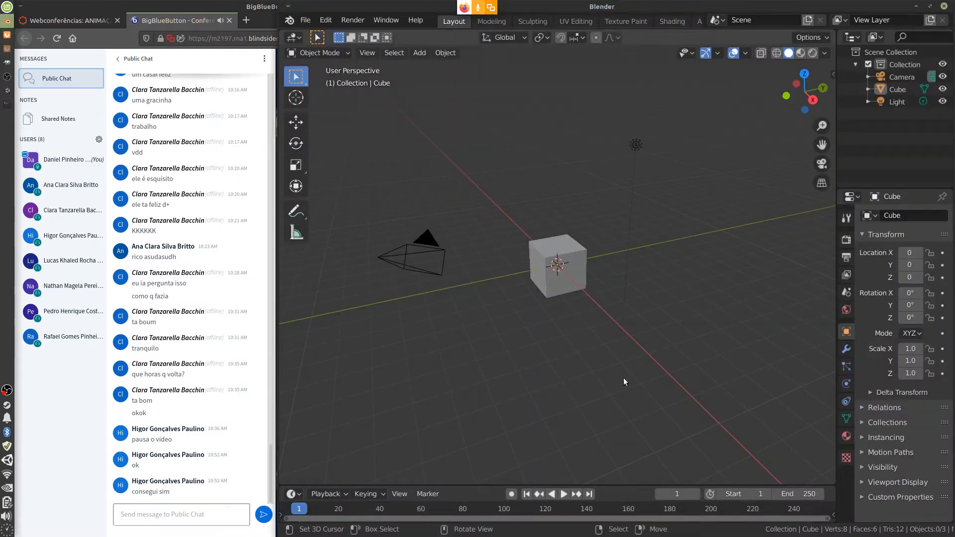
click(635, 146)
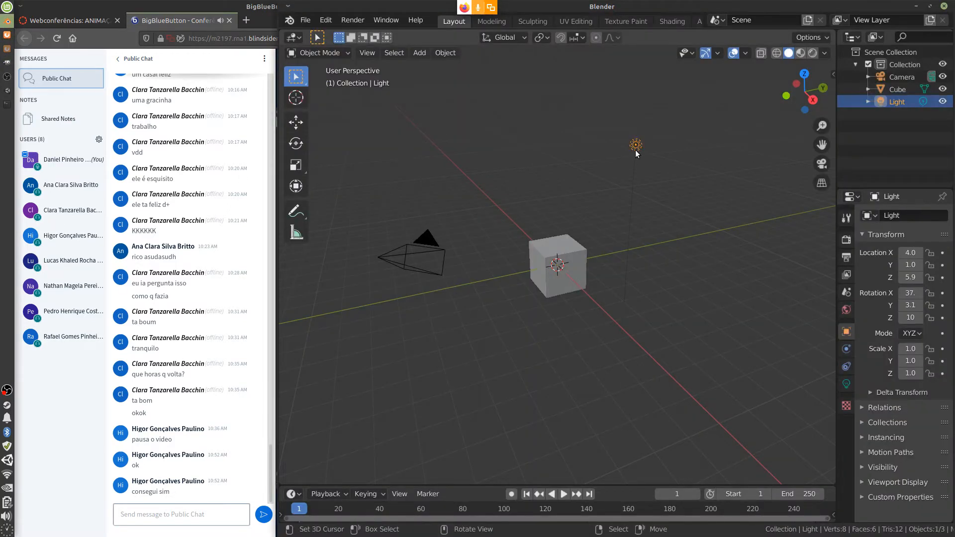
key(x)
click(639, 180)
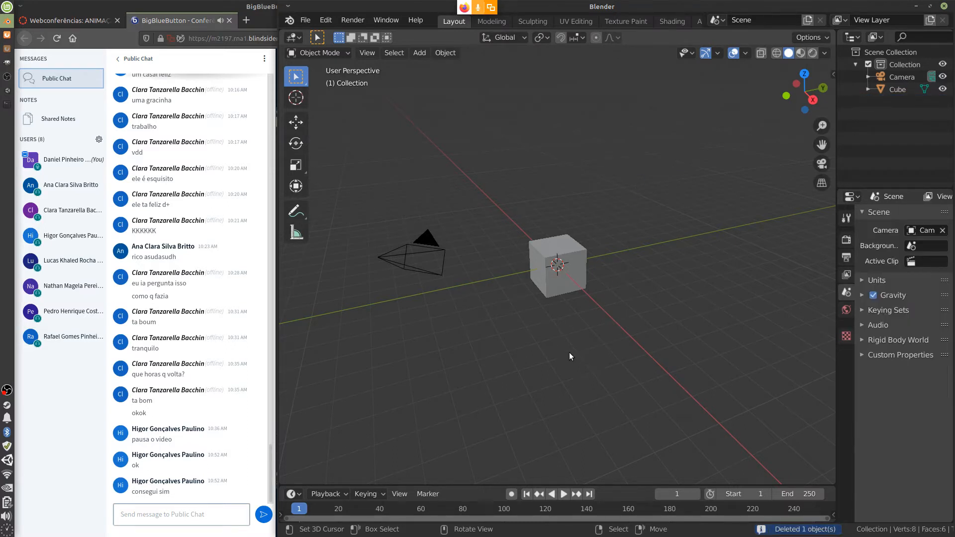
mouse_move(569, 356)
middle_down()
mouse_move(601, 346)
mouse_move(582, 356)
middle_up()
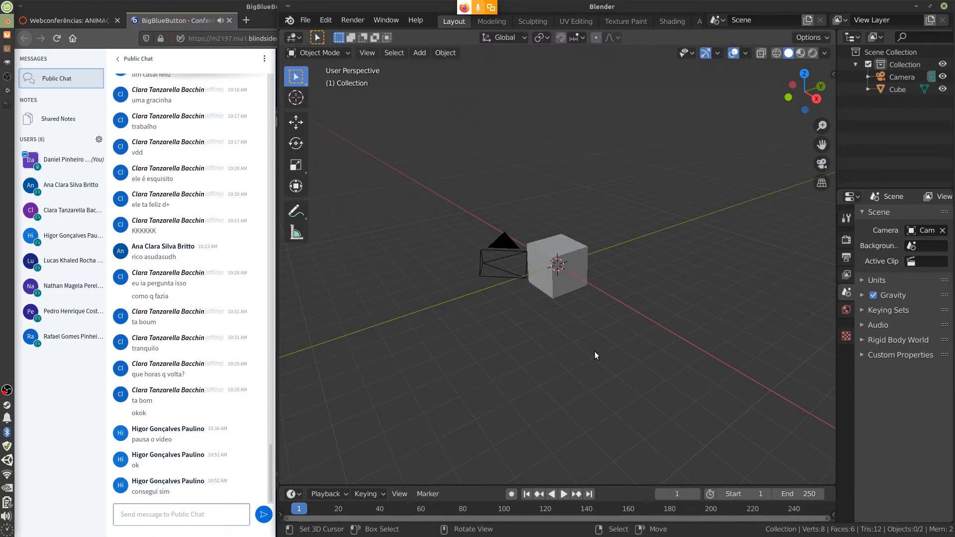
click(557, 295)
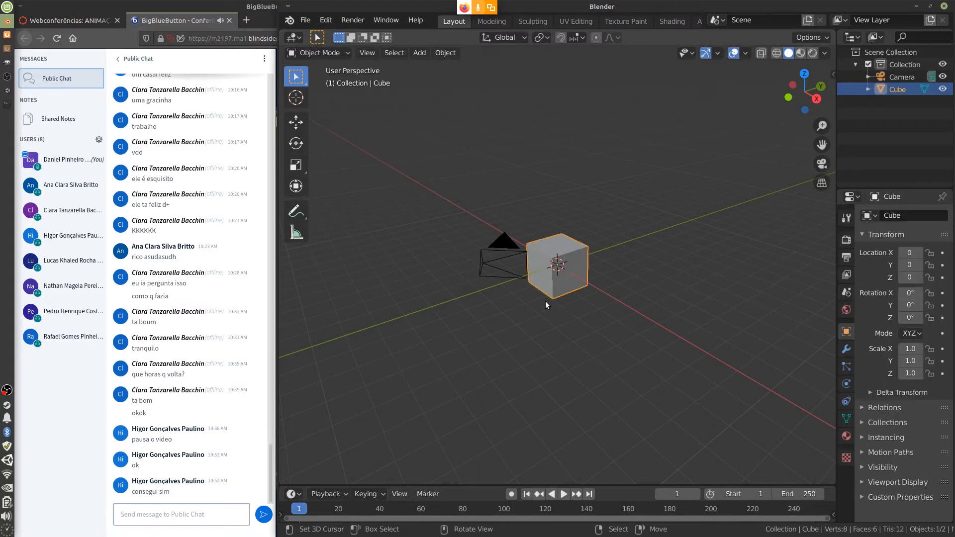
key(a)
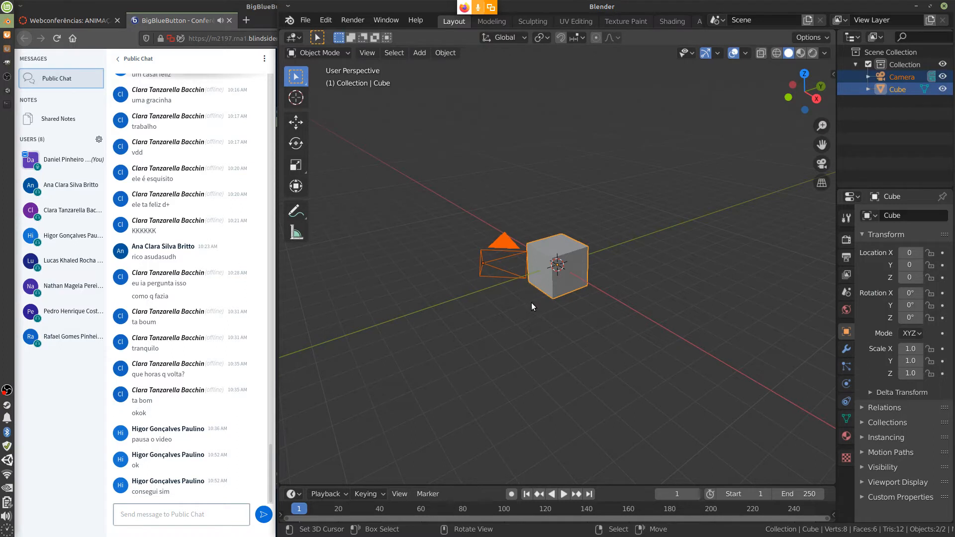
key(x)
click(533, 306)
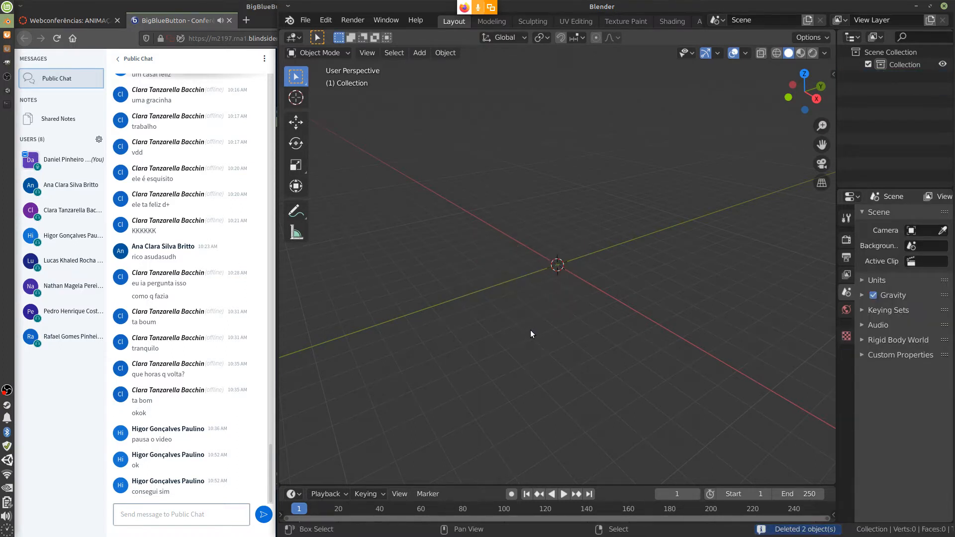
Add a UV sphere mesh at the scene origin.
key(shift+a)
mouse_move(551, 300)
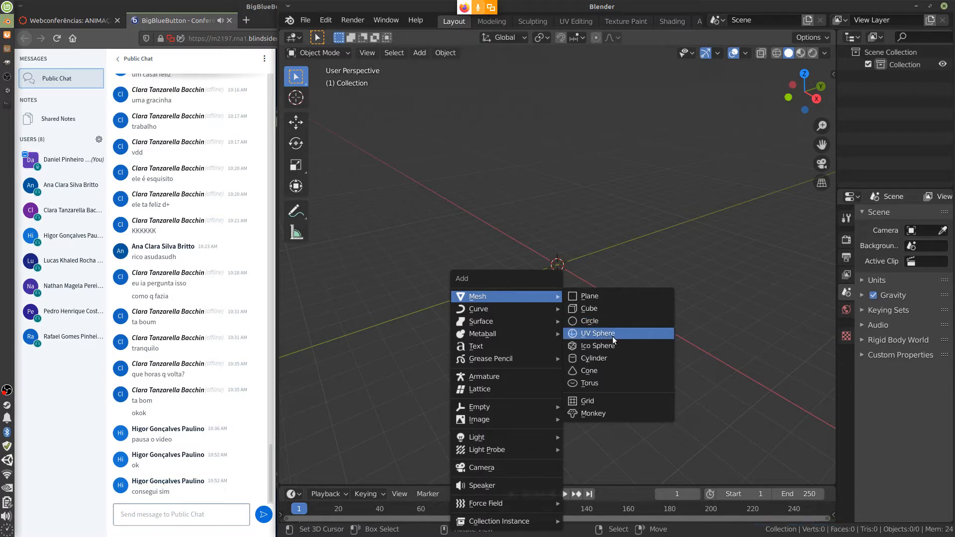
click(600, 334)
Shape the sphere into an egg by moving its top vertex up about 1 m along Z with proportional editing.
key(Tab)
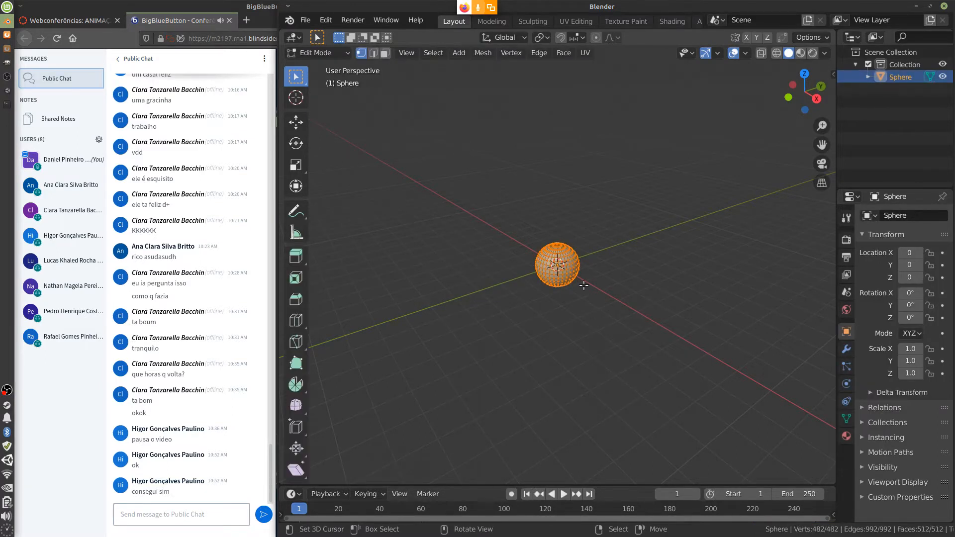
click(558, 243)
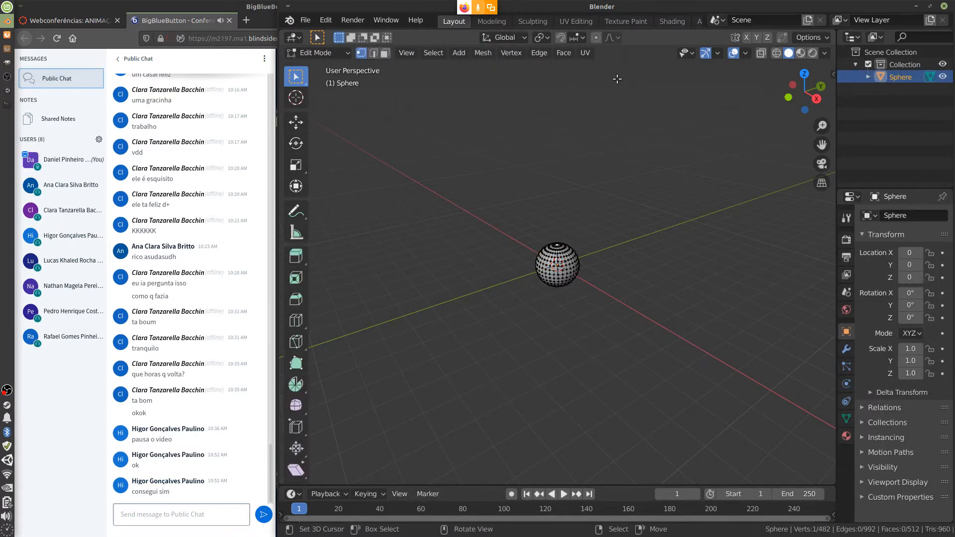
click(746, 54)
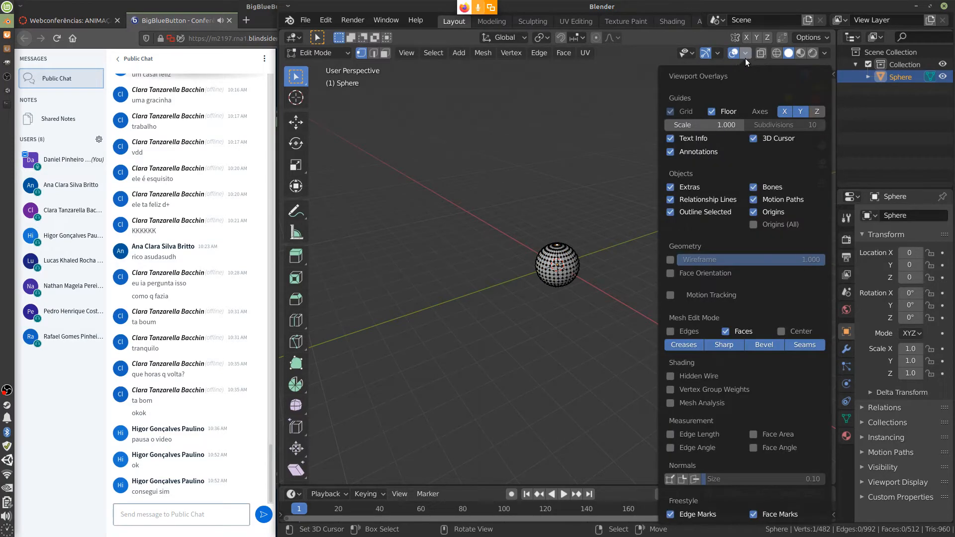
click(746, 56)
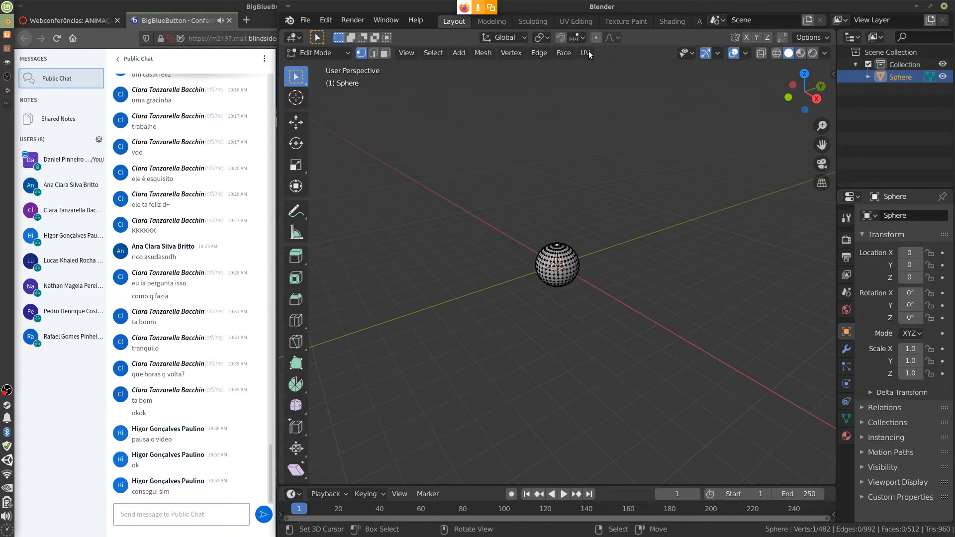
click(595, 37)
key(g)
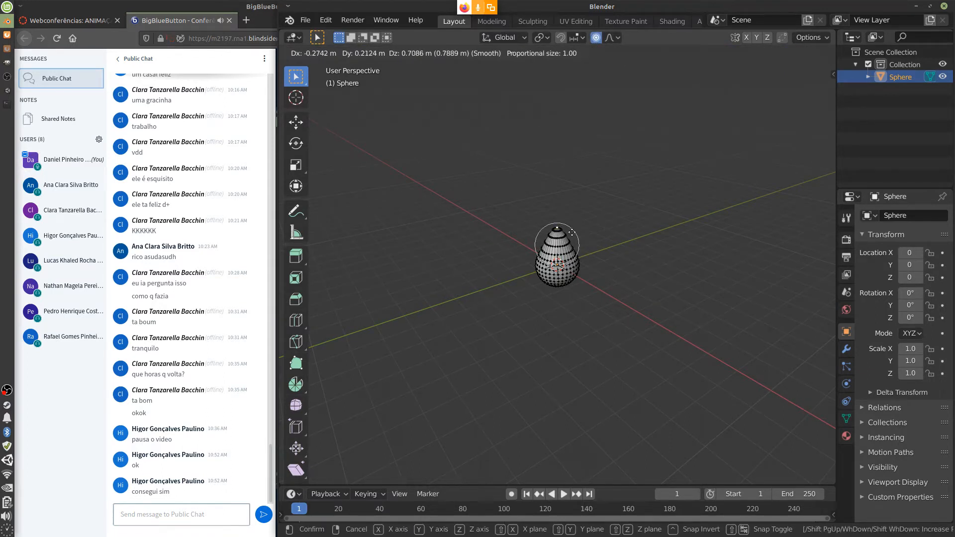
key(z)
scroll(572, 227, down, 4)
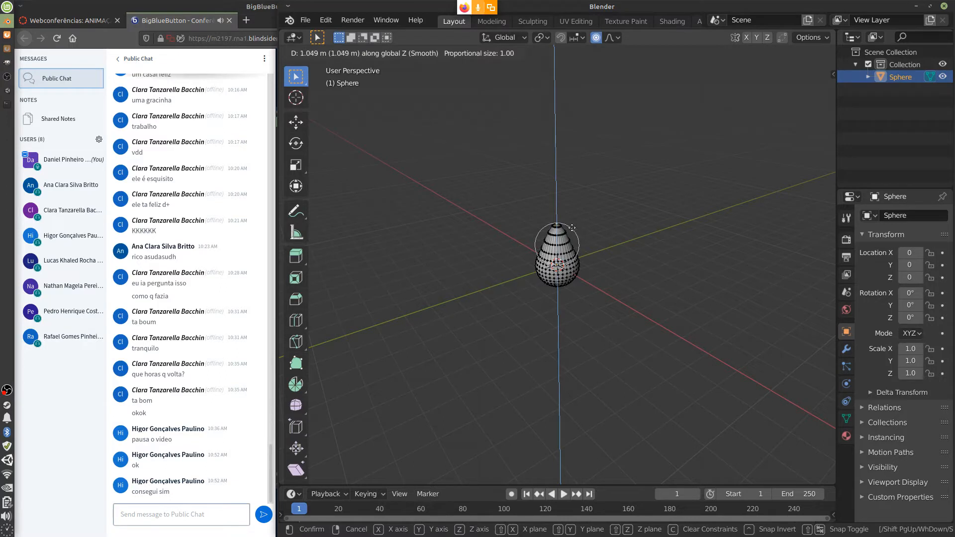
click(571, 243)
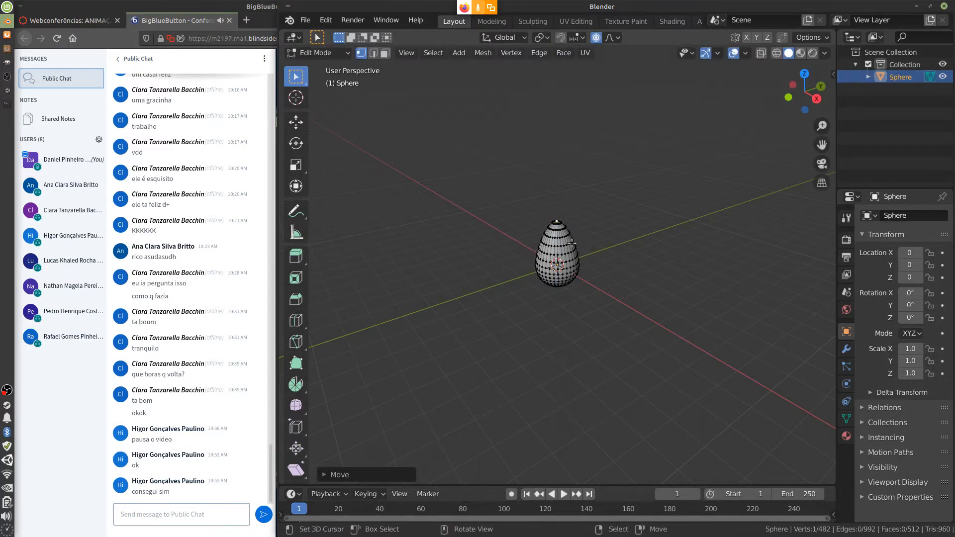
key(Tab)
Place the 3D cursor on the negative Y axis in front of the egg and add a camera there.
middle_drag(579, 334, 618, 329)
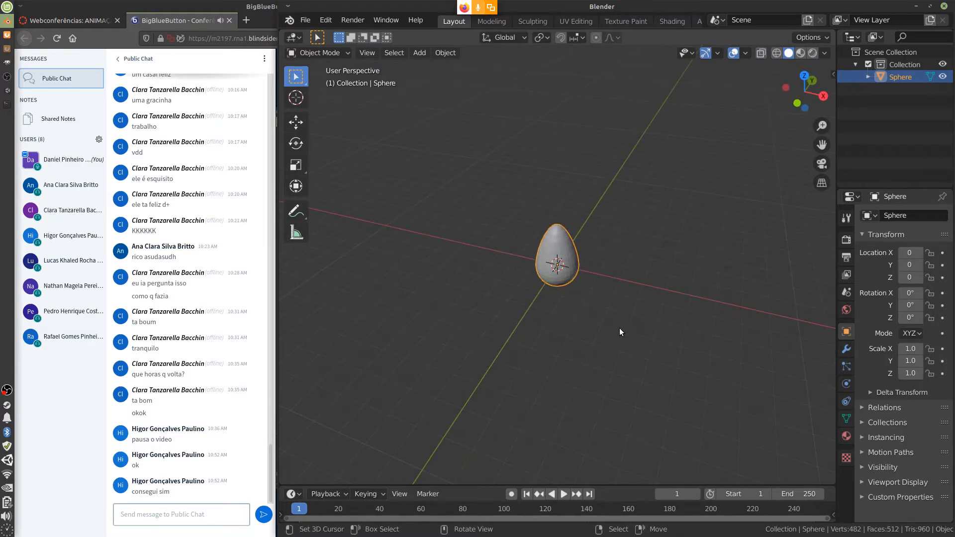
key(KP_7)
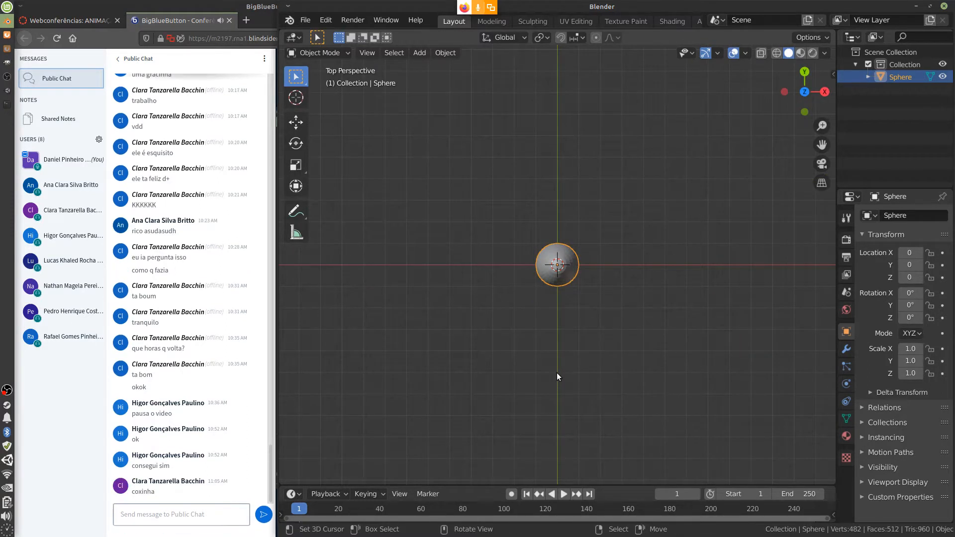
shift+right_click(557, 372)
key(shift+a)
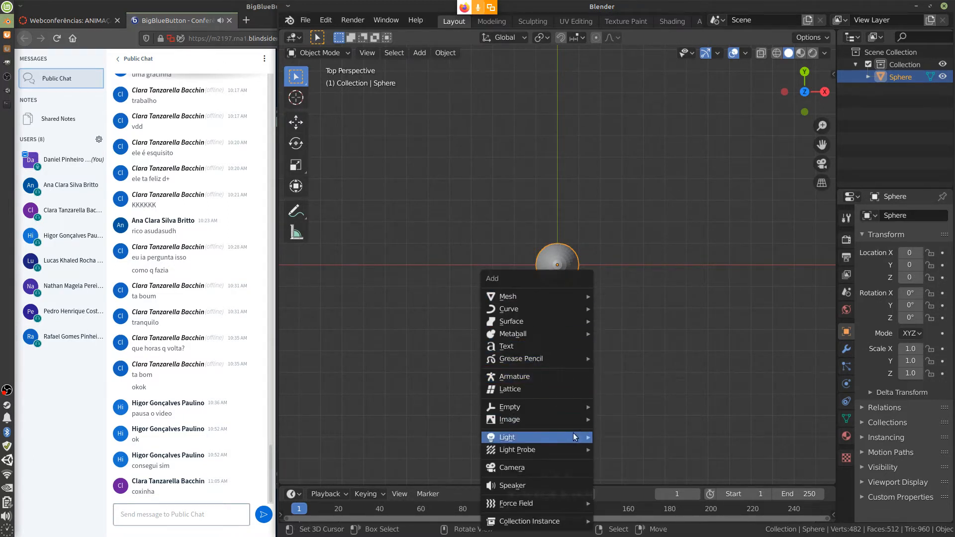
click(582, 470)
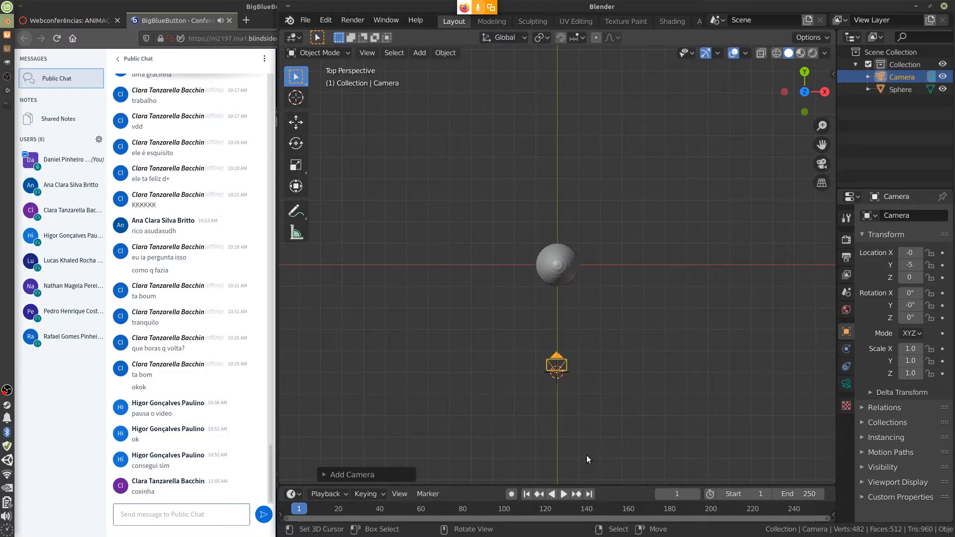
Rotate the camera 90° about X in the right orthographic view so it faces the egg.
key(KP_3)
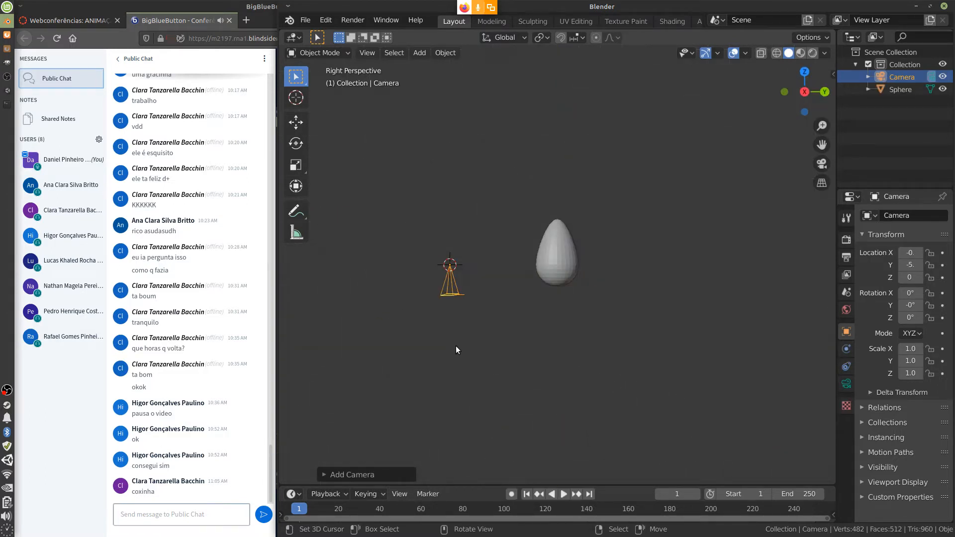
key(KP_5)
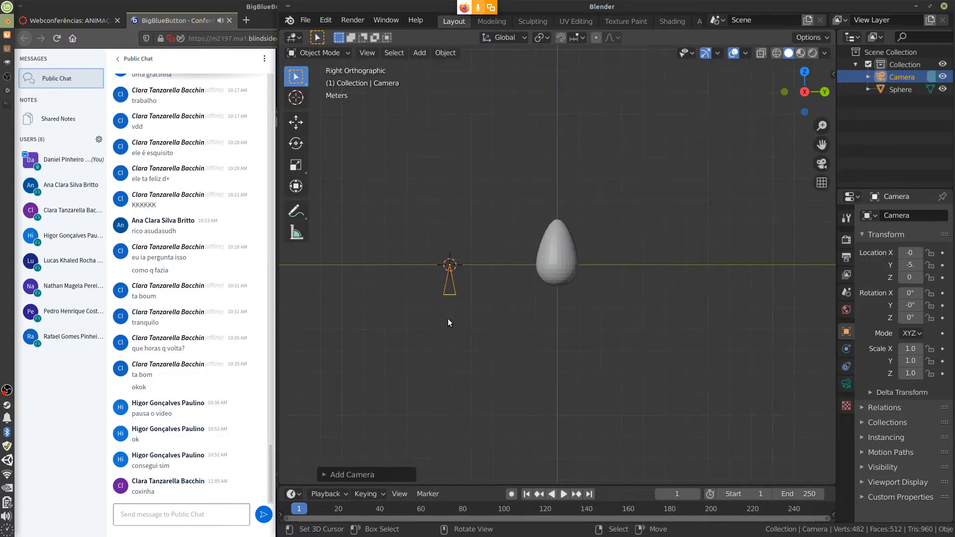
key(r)
click(530, 266)
Frame the egg in the camera view by moving the camera back about 7.3 m along local Z and raising it about 0.6 m.
key(KP_0)
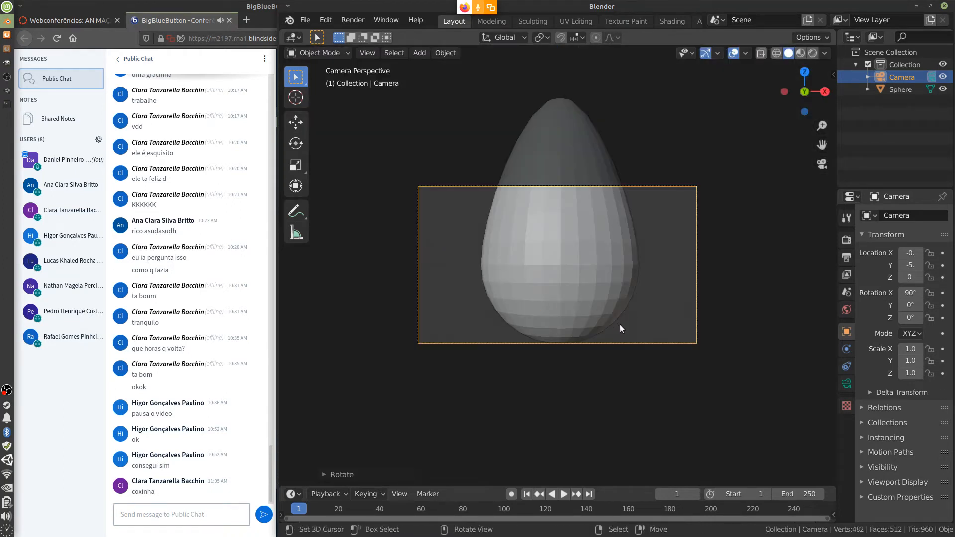
key(g)
key(z)
key(z)
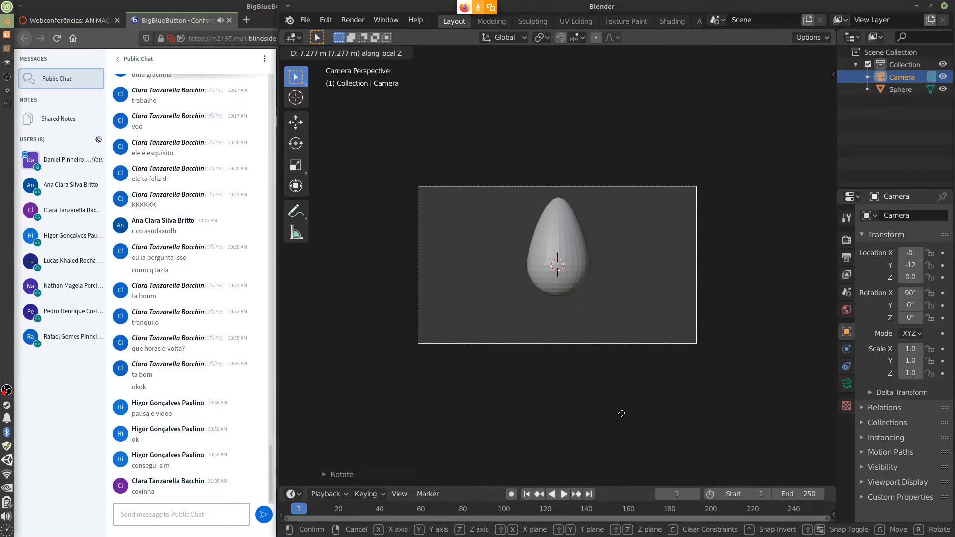
click(622, 413)
key(g)
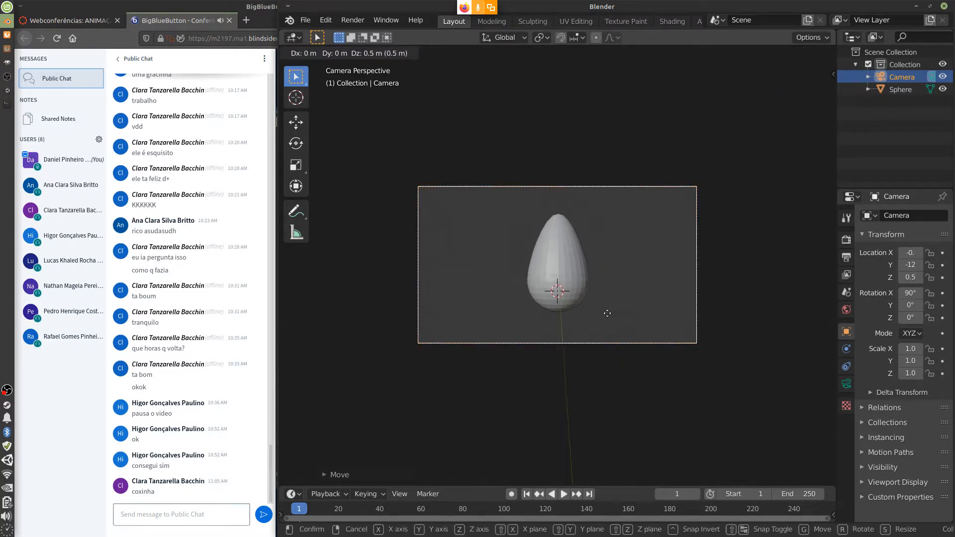
click(615, 299)
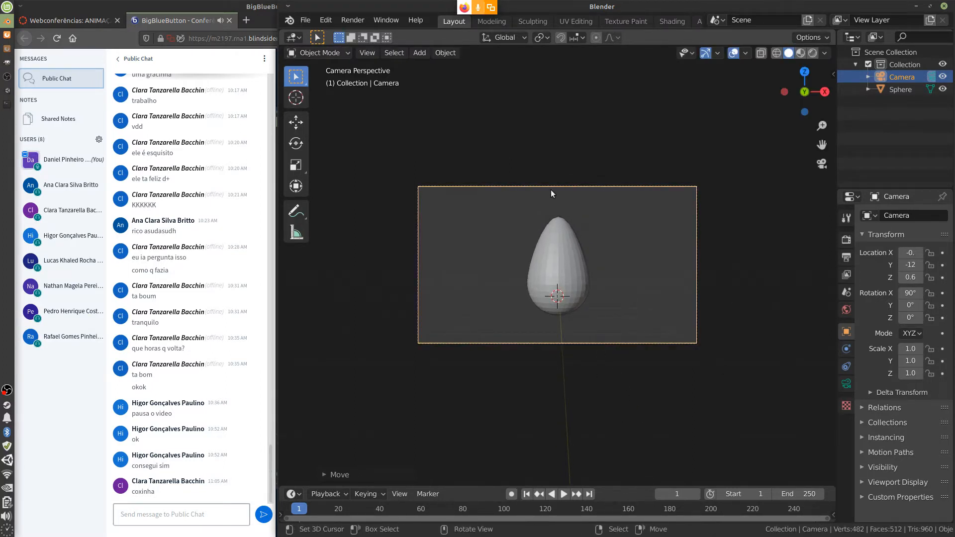
Apply smooth shading to the egg-shaped sphere.
click(569, 281)
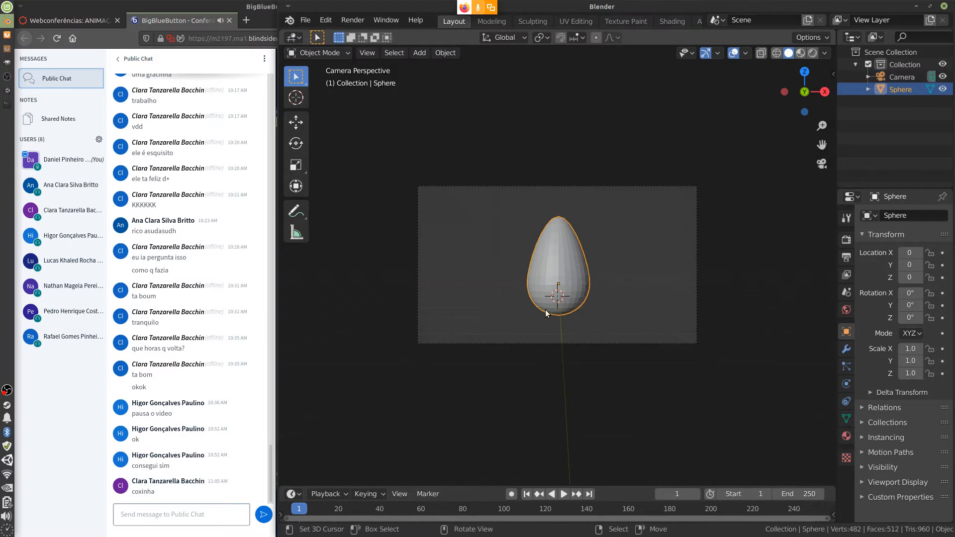
click(445, 53)
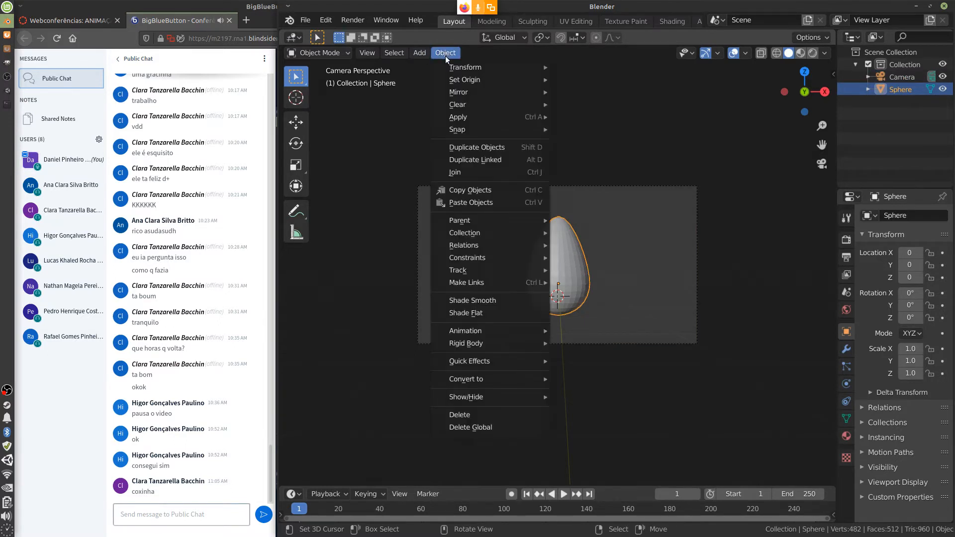
click(502, 300)
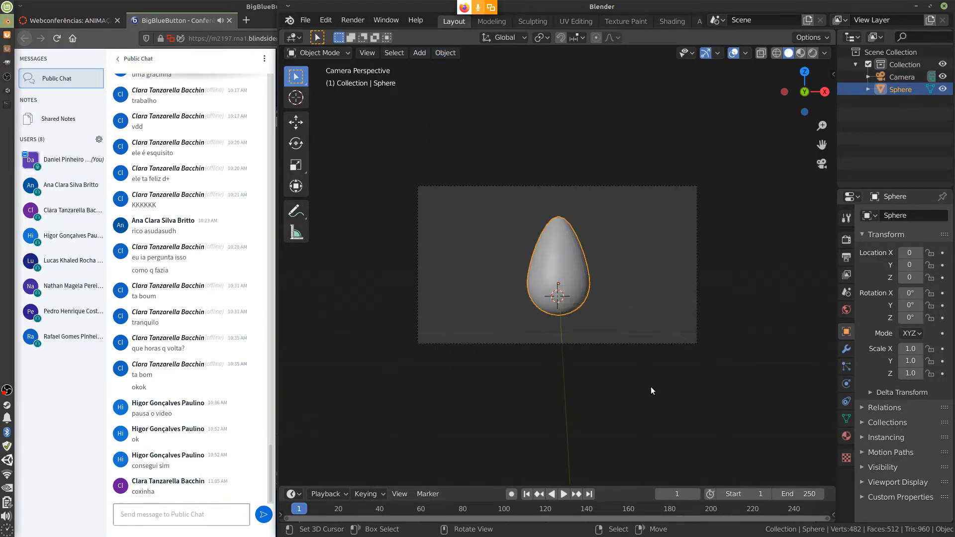
Set the render output resolution to 256 by 256 px.
click(613, 343)
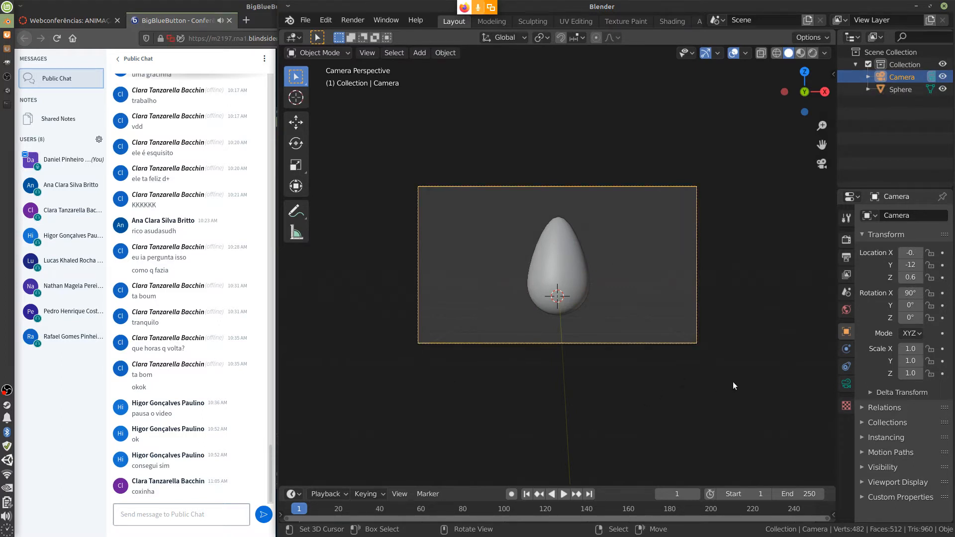
drag(836, 313, 775, 313)
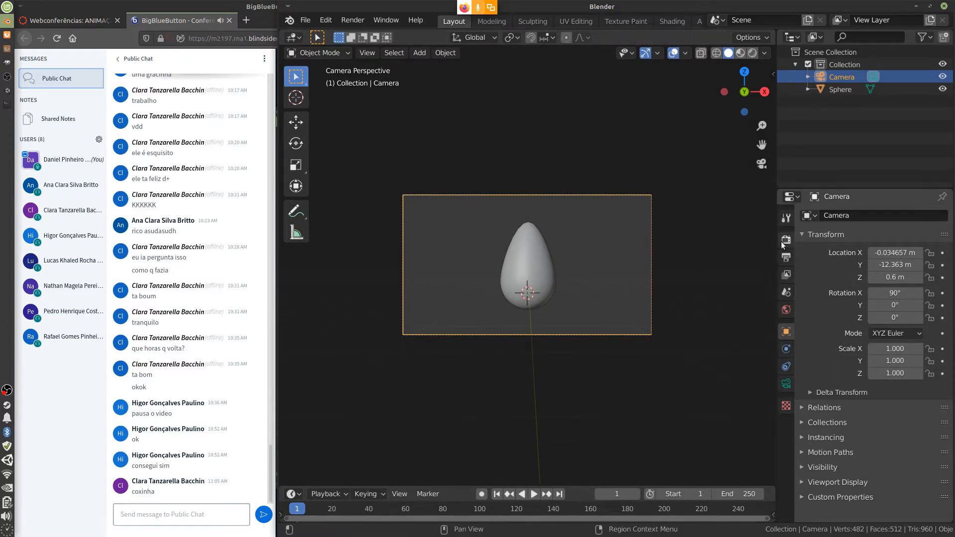
click(786, 275)
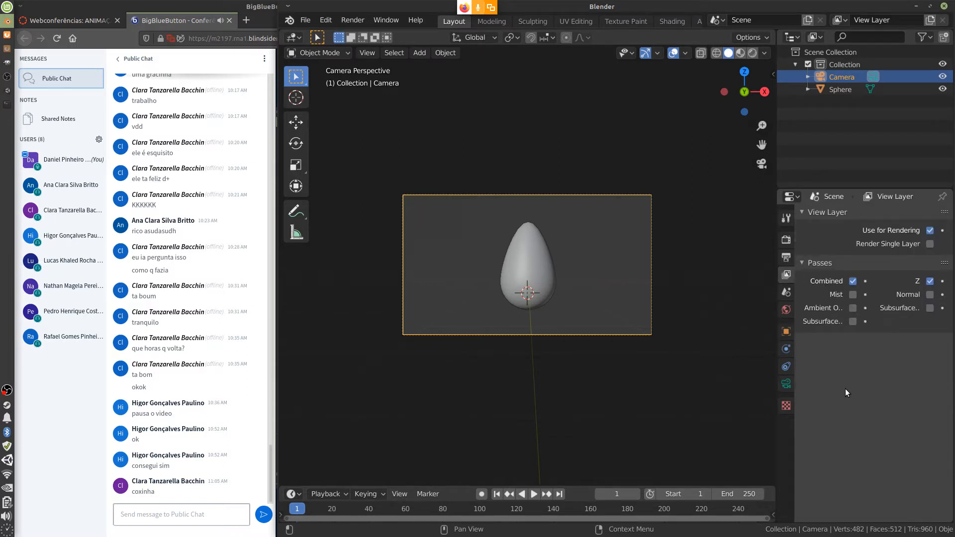
click(786, 258)
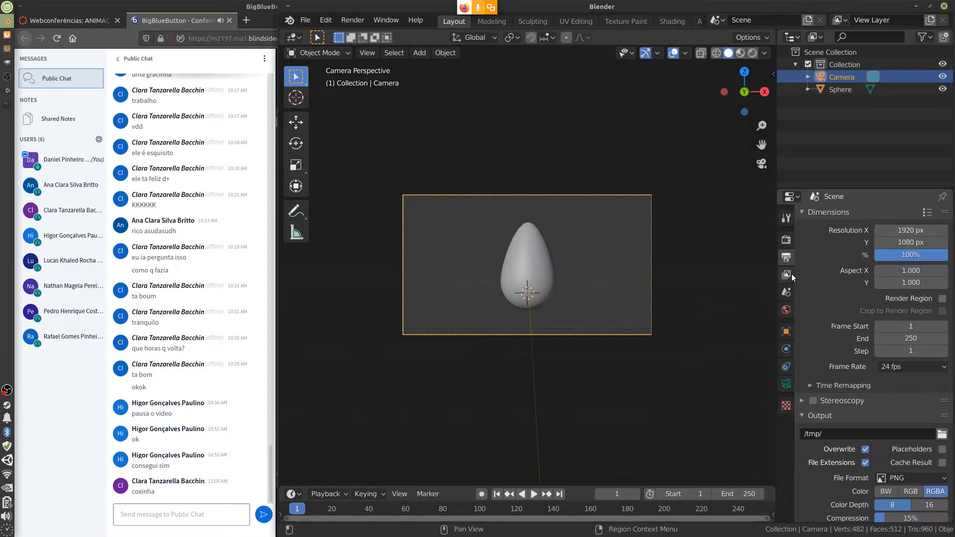
click(904, 232)
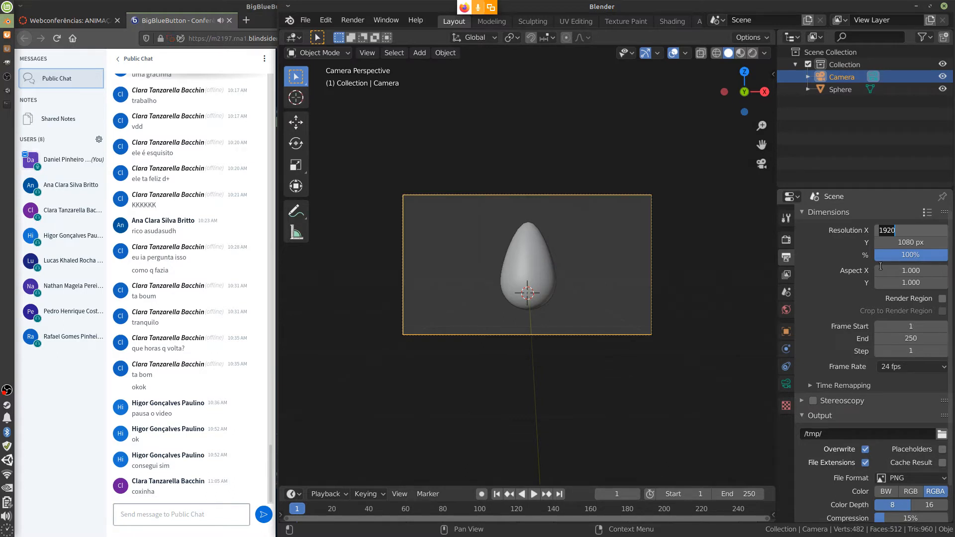
text(256)
key(Return)
click(904, 243)
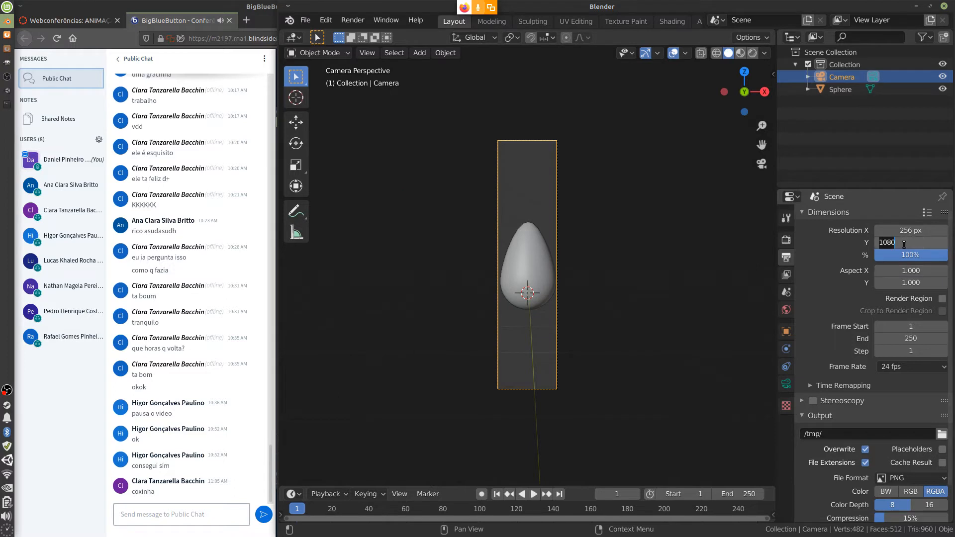
text(256)
key(Return)
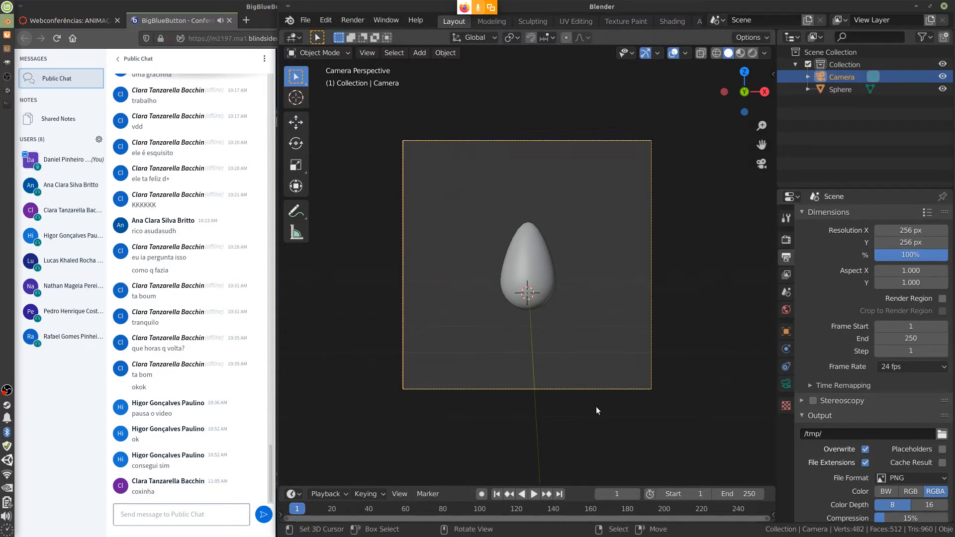
Set the camera's focal length to 100 mm in its lens settings.
click(785, 386)
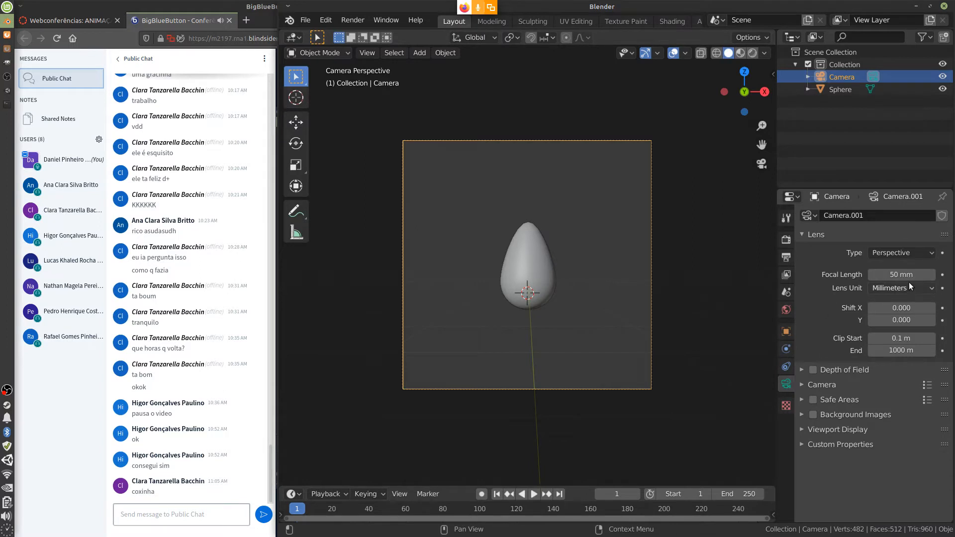
mouse_move(908, 273)
mouse_down()
mouse_move(920, 276)
mouse_move(910, 275)
mouse_up()
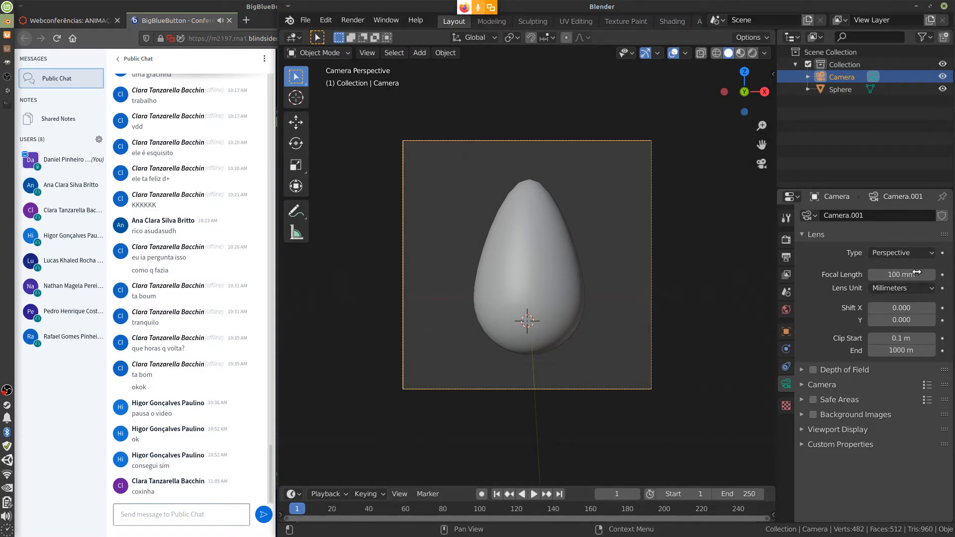
Try an orthographic lens with a scale of 5 on the camera, and return it to perspective.
click(897, 251)
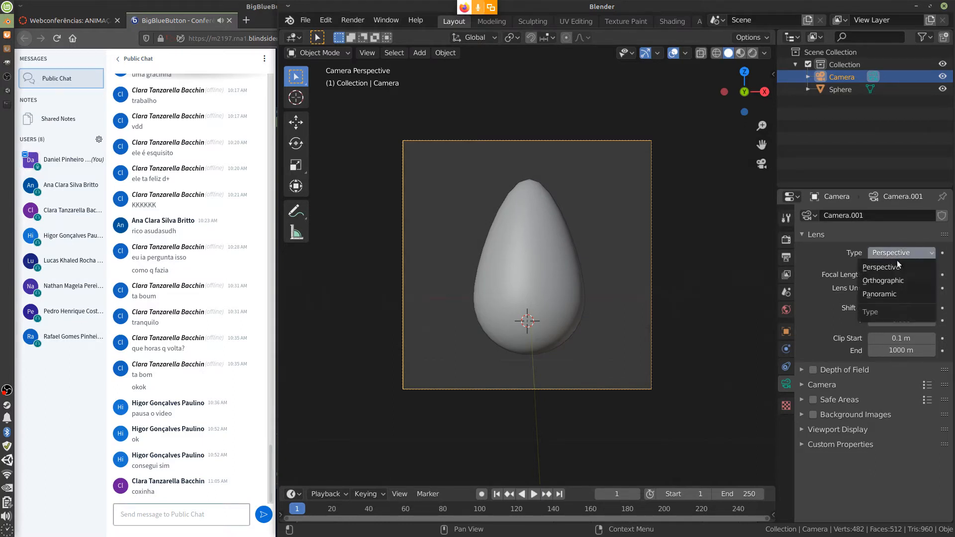
click(897, 261)
drag(898, 273, 894, 278)
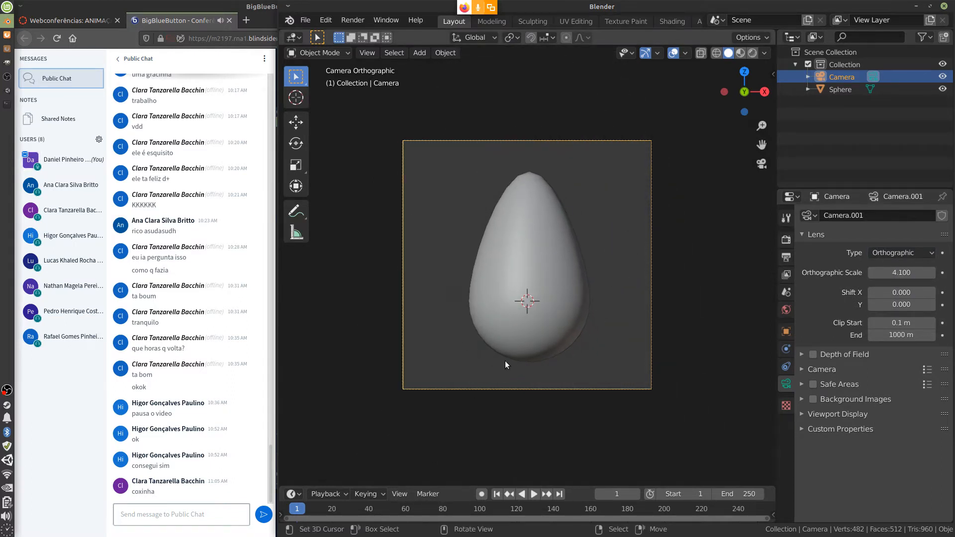
click(897, 273)
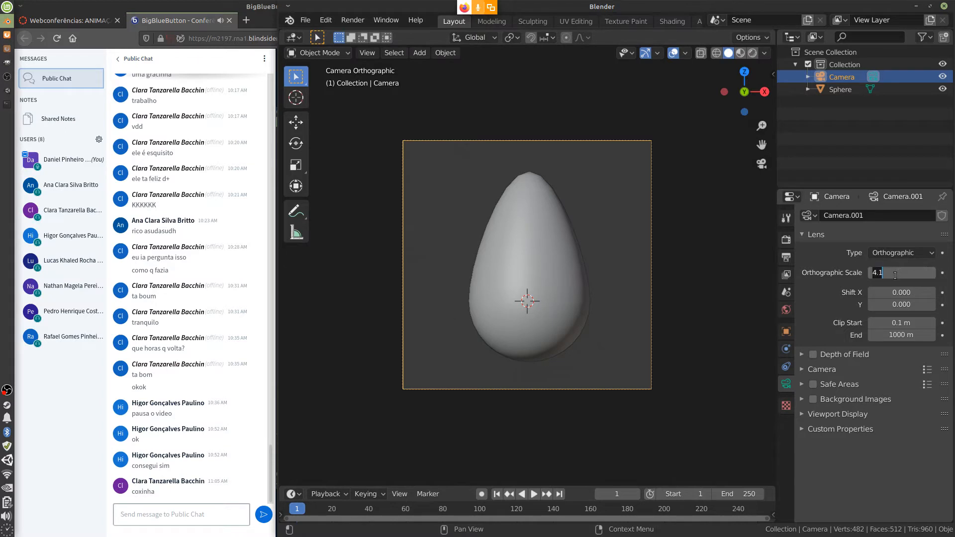
text(5)
key(Return)
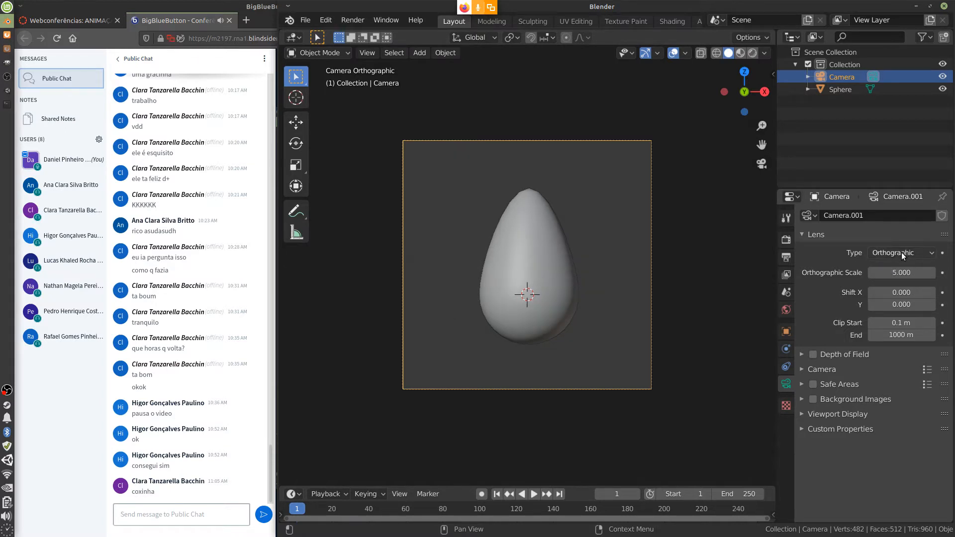
click(902, 256)
click(887, 280)
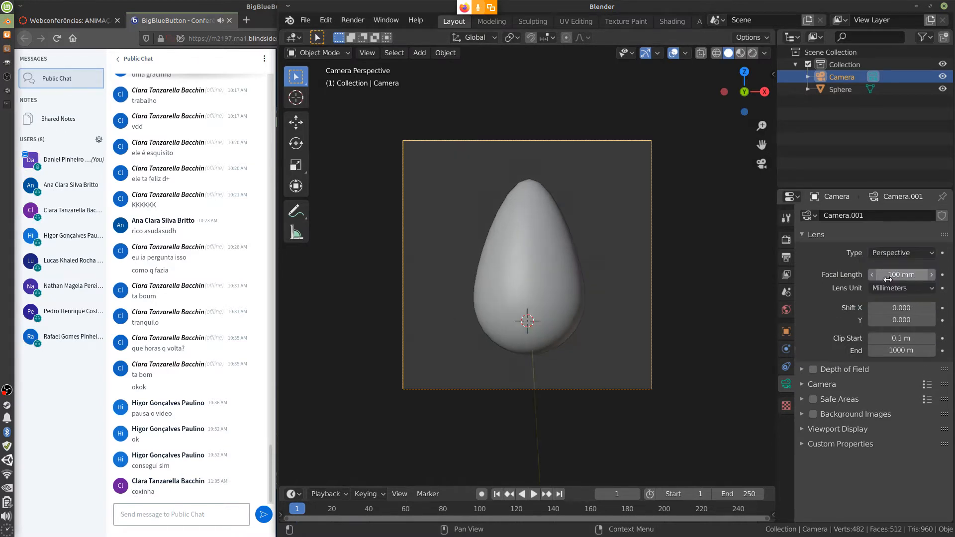
Set the perspective camera's focal length to 80 mm.
click(901, 277)
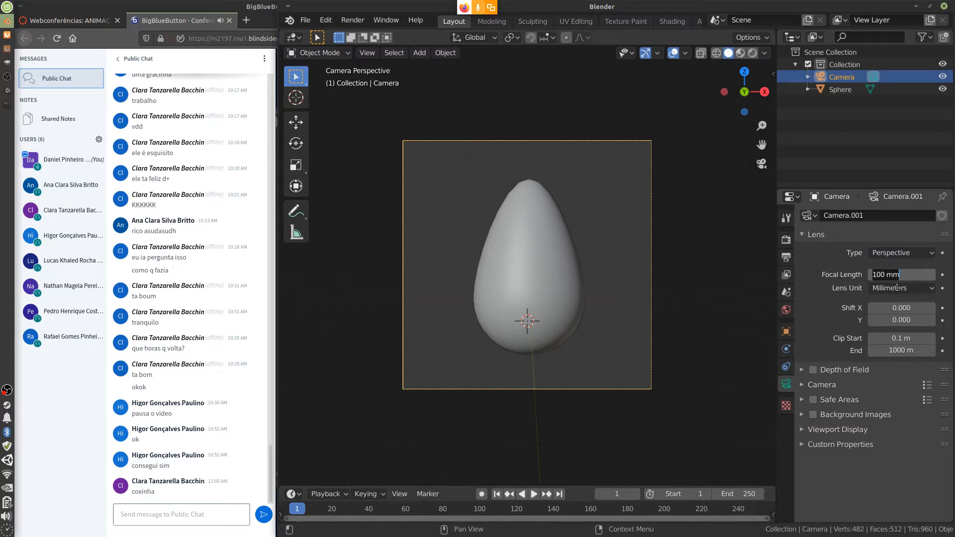
text(80)
key(Return)
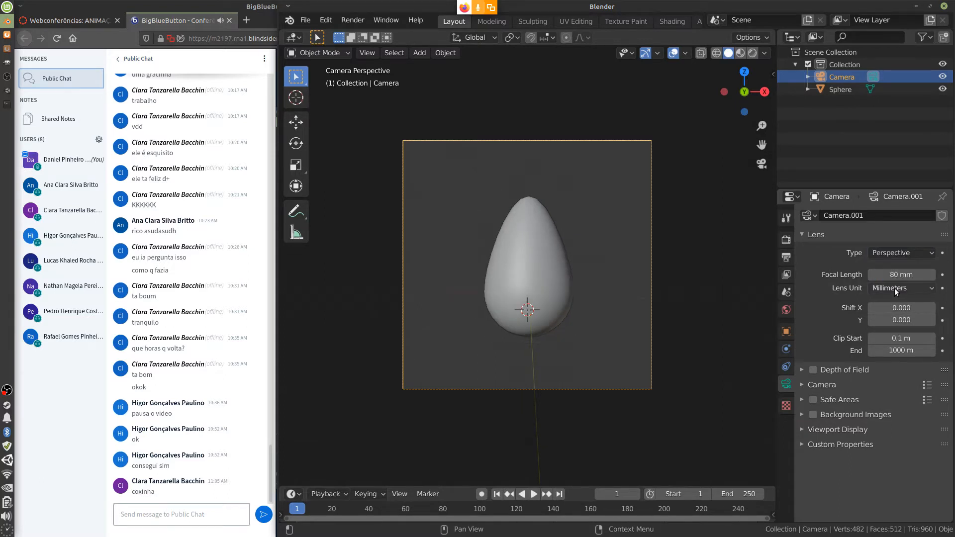
Move the camera up about 0.2 m along global Z to adjust how the egg sits in the frame.
click(546, 299)
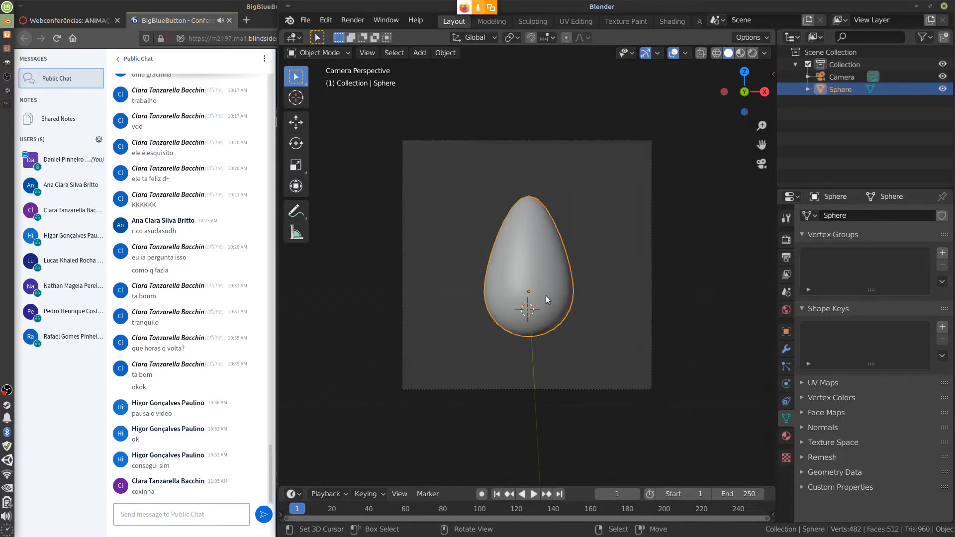
click(556, 391)
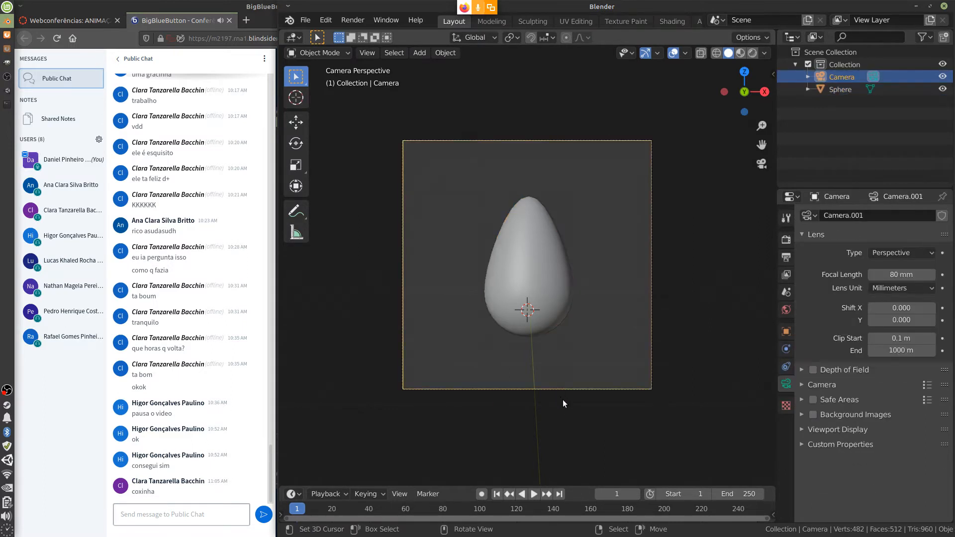
key(g)
key(z)
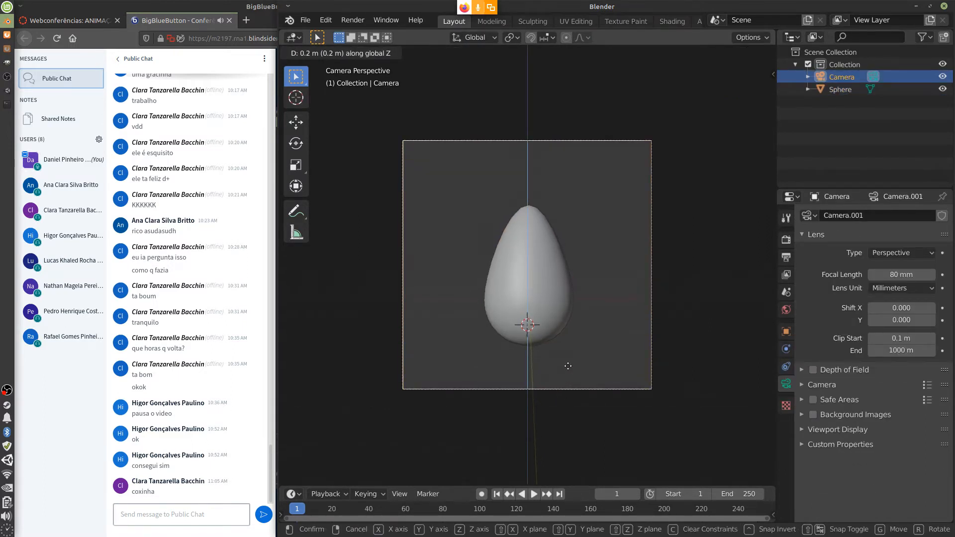
click(556, 444)
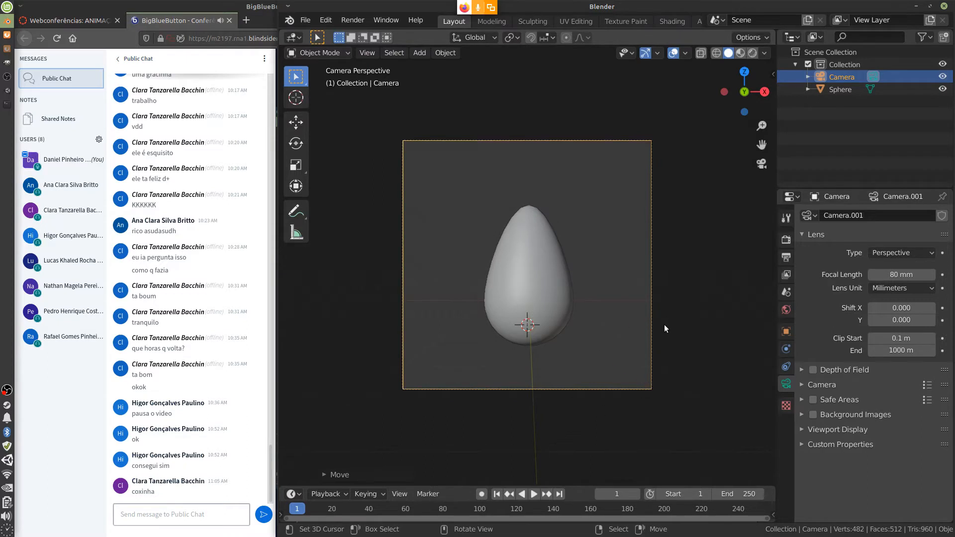
Rename the Sphere object as coxinha.
click(839, 90)
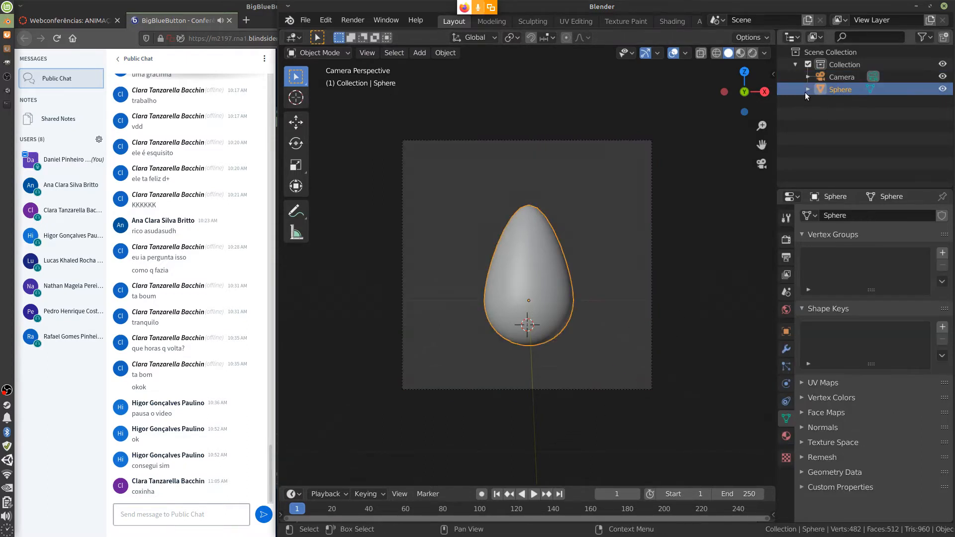
click(806, 90)
double_click(845, 90)
text(coxinha)
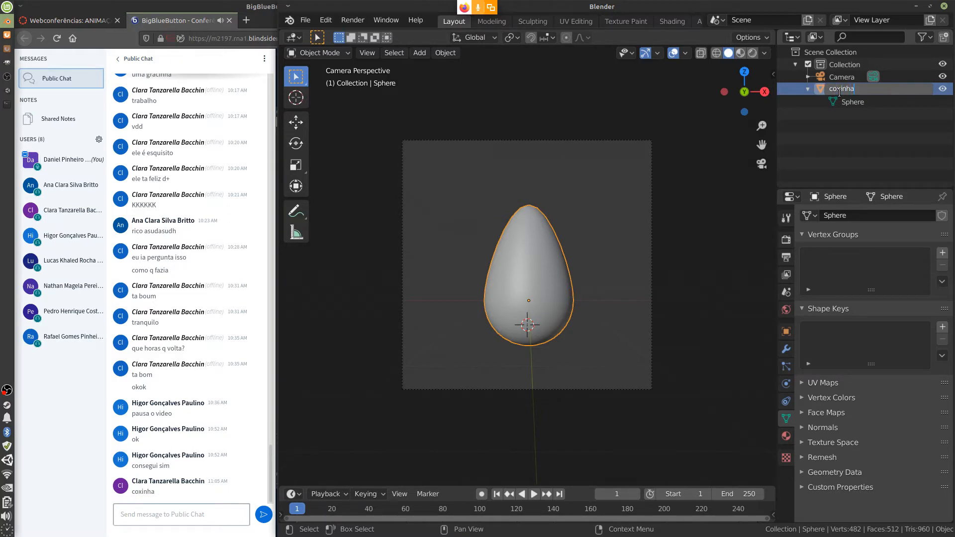
key(Return)
Rename the object's Sphere mesh data as coxinha and return to Object Mode.
click(851, 102)
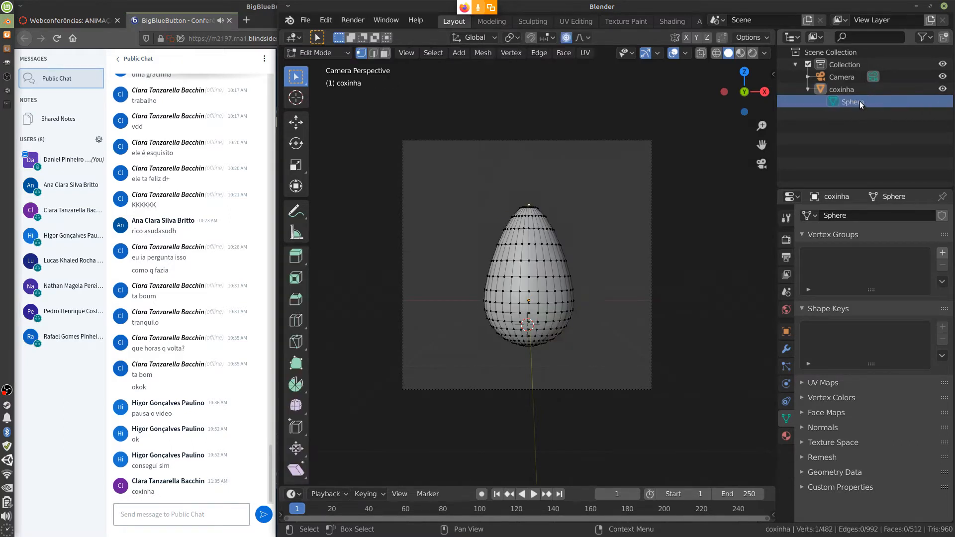
double_click(865, 102)
key(BackSpace)
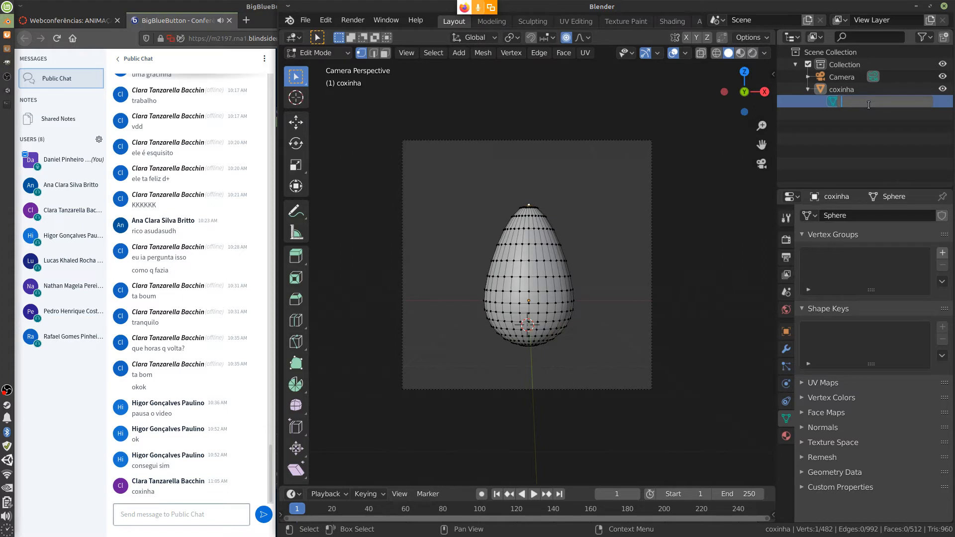
text(coxinha)
key(Return)
key(Tab)
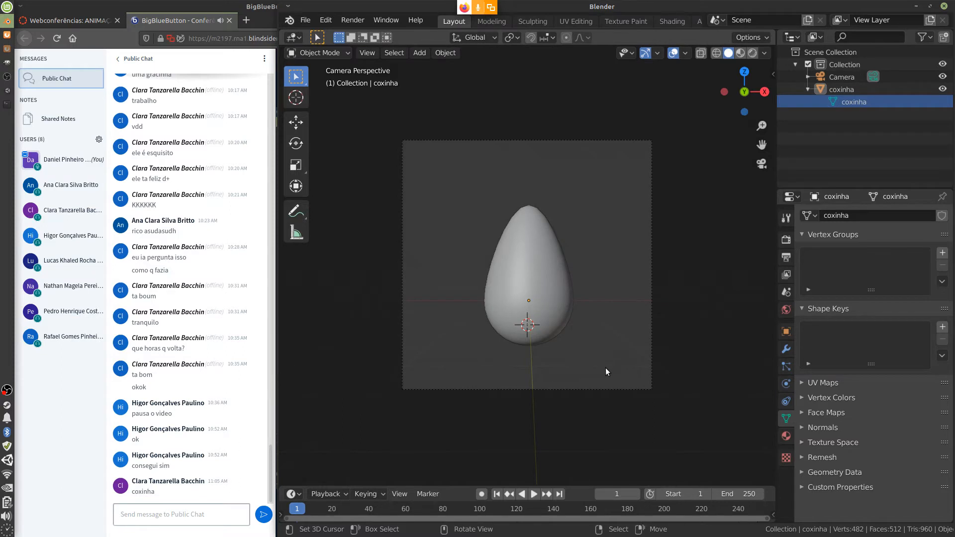
In the Shading workspace, assign the existing material named Material to the coxinha object.
click(753, 53)
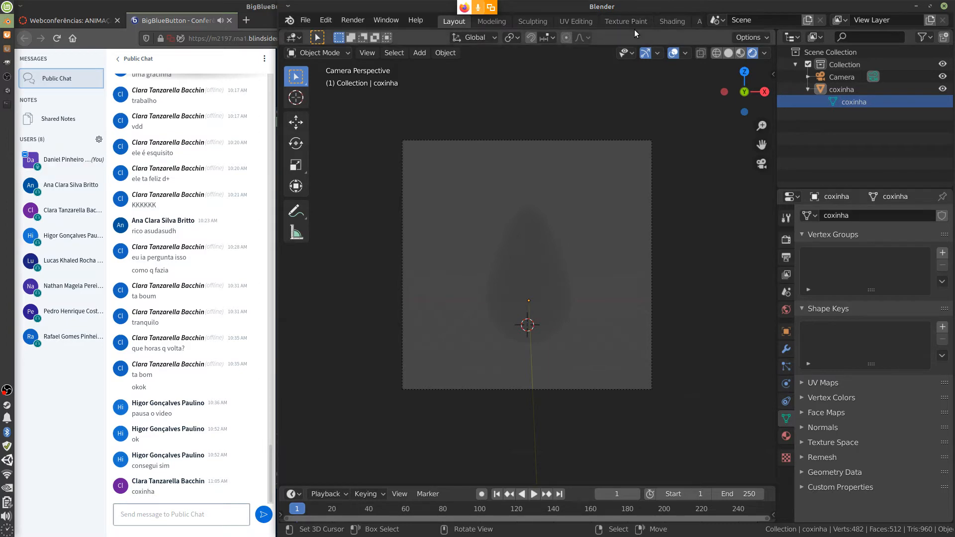
click(526, 235)
click(672, 21)
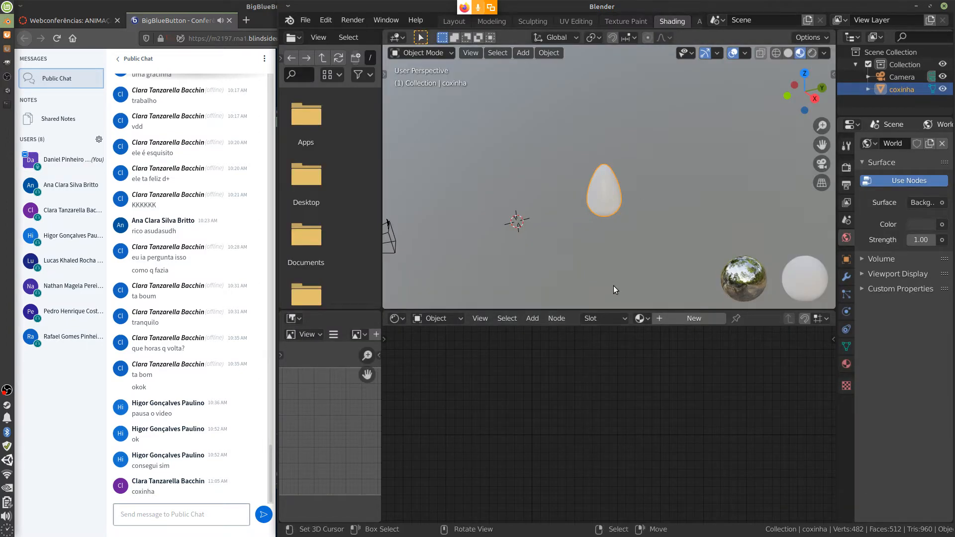
key(KP_0)
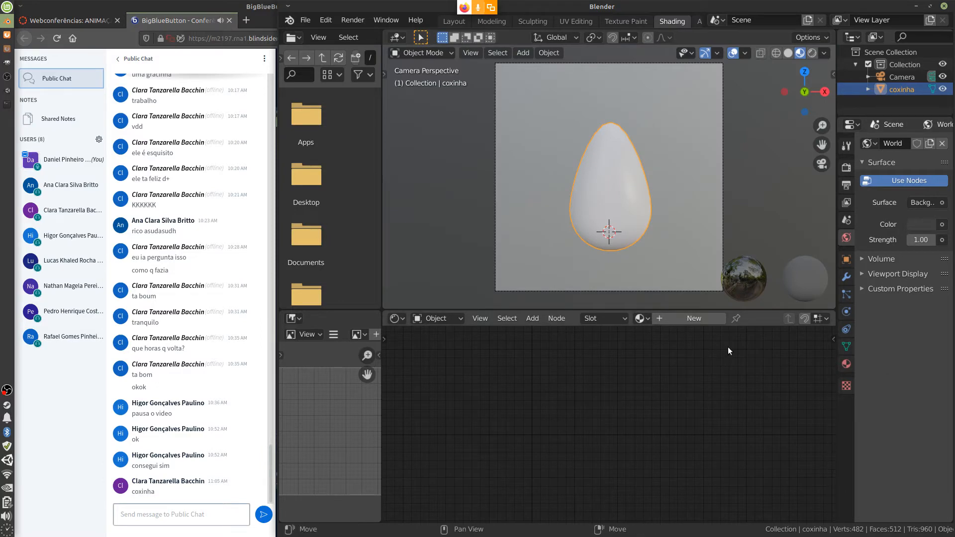
click(869, 195)
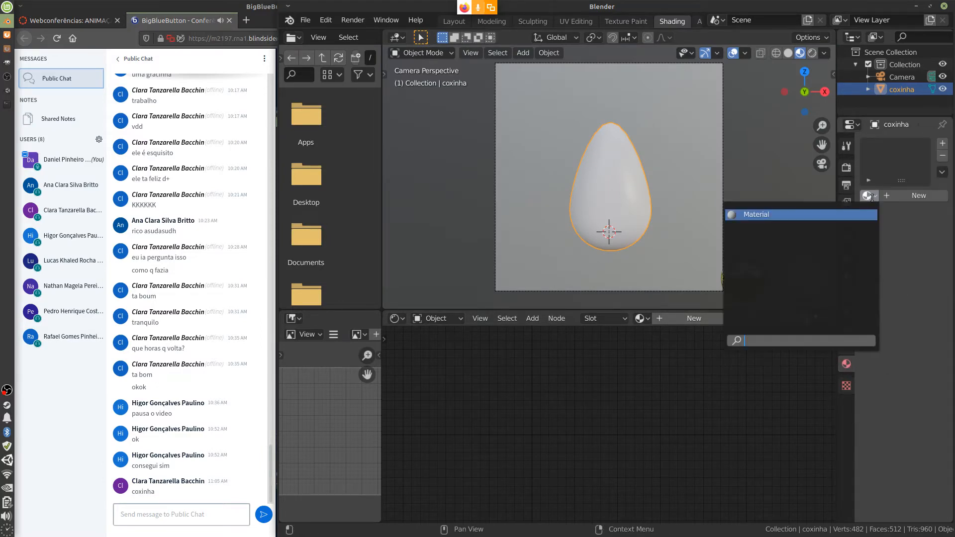
click(853, 213)
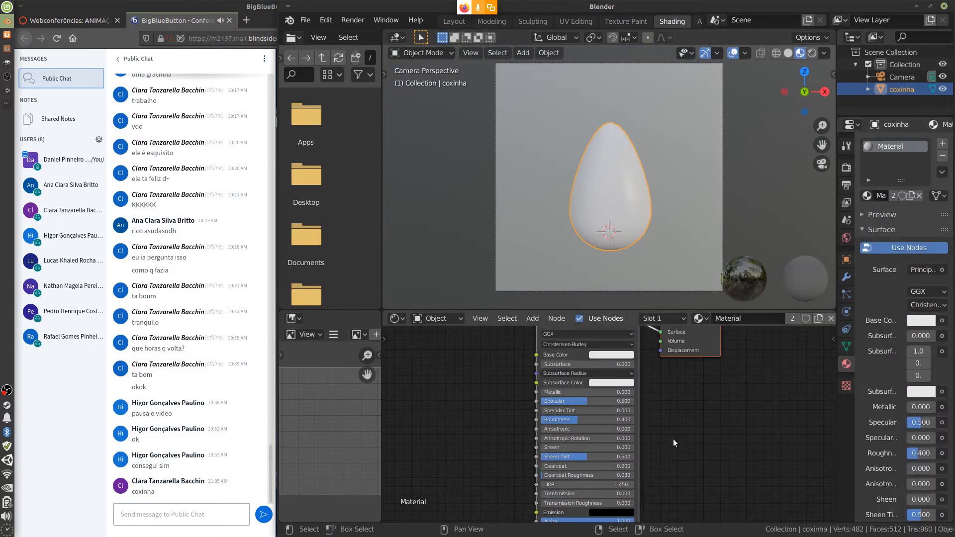
Set the Emission color of the coxinha's Principled BSDF to a fully bright, fully saturated red.
middle_drag(673, 440, 717, 514)
click(638, 389)
drag(750, 391, 761, 376)
drag(660, 397, 665, 361)
middle_drag(725, 488, 718, 411)
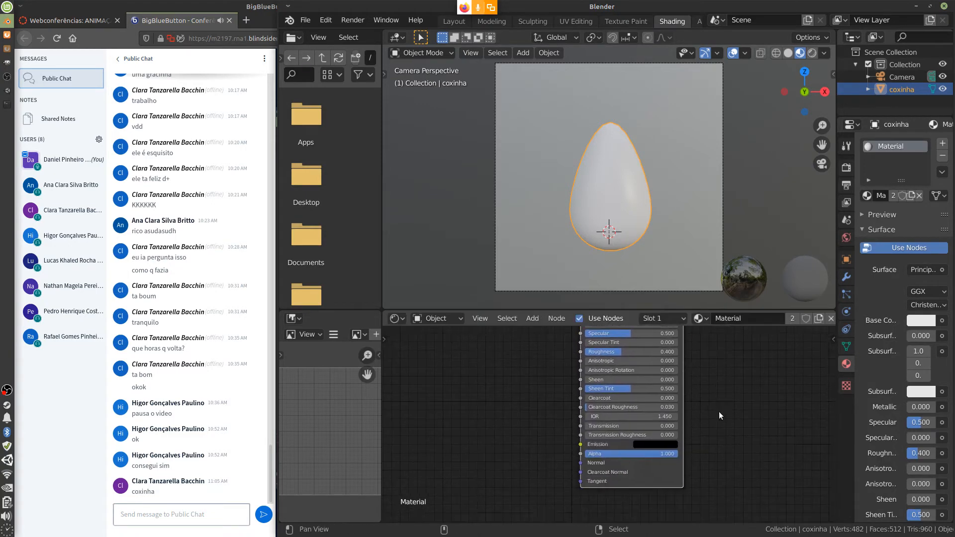
click(658, 475)
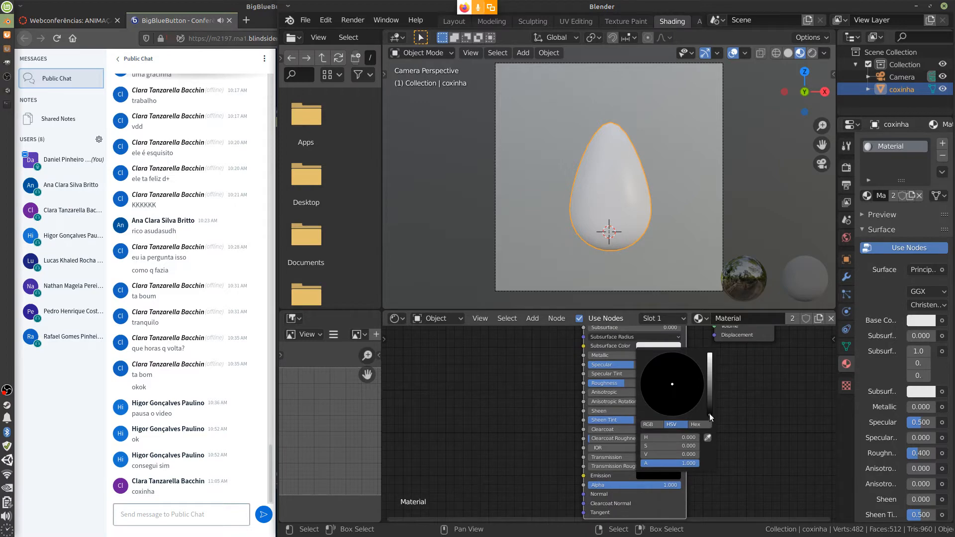
drag(710, 413, 709, 354)
drag(679, 389, 678, 422)
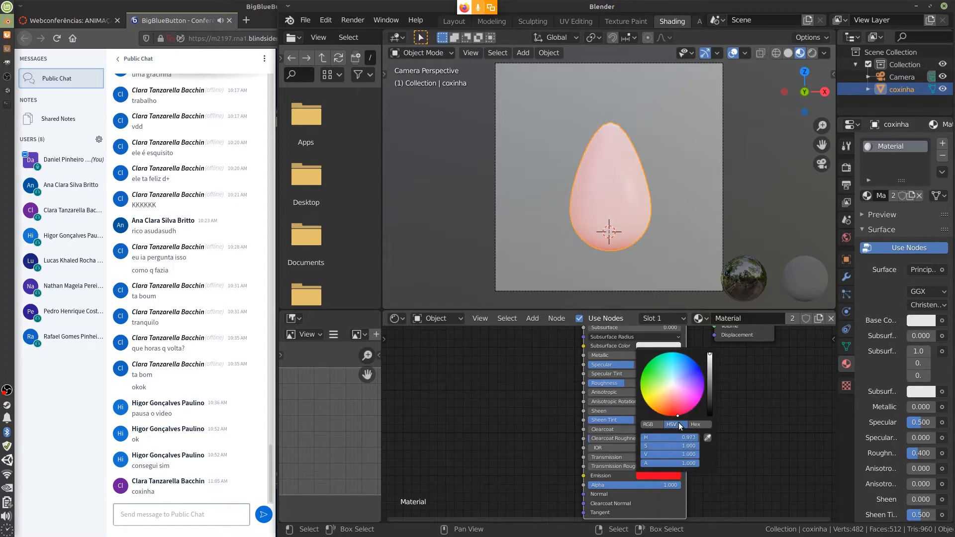
Set the Base Color of the coxinha's Principled BSDF to a saturated red-orange.
middle_drag(721, 398, 726, 456)
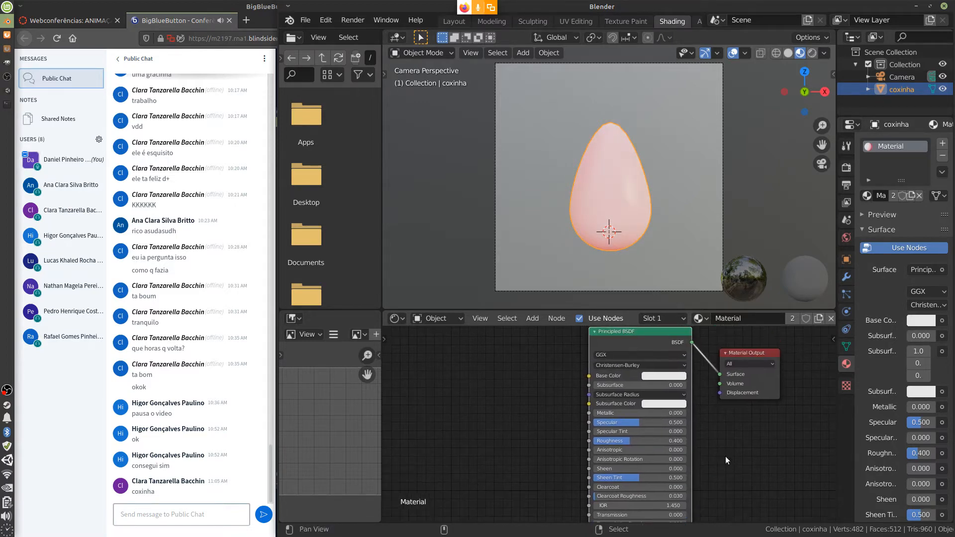
click(661, 378)
drag(664, 346, 665, 324)
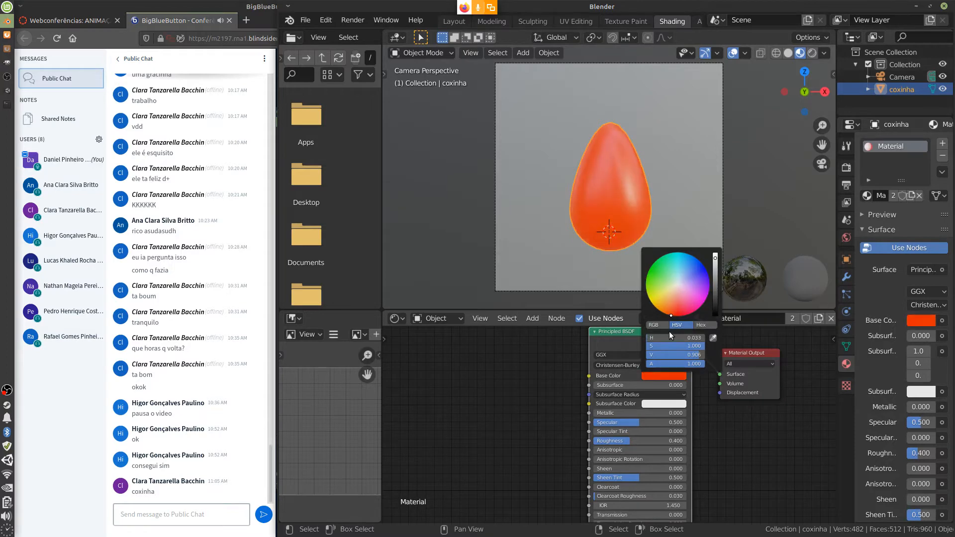
Set the Principled BSDF's Specular to 0.000 and Roughness to 1.000, and shift the node down slightly.
drag(640, 422, 503, 461)
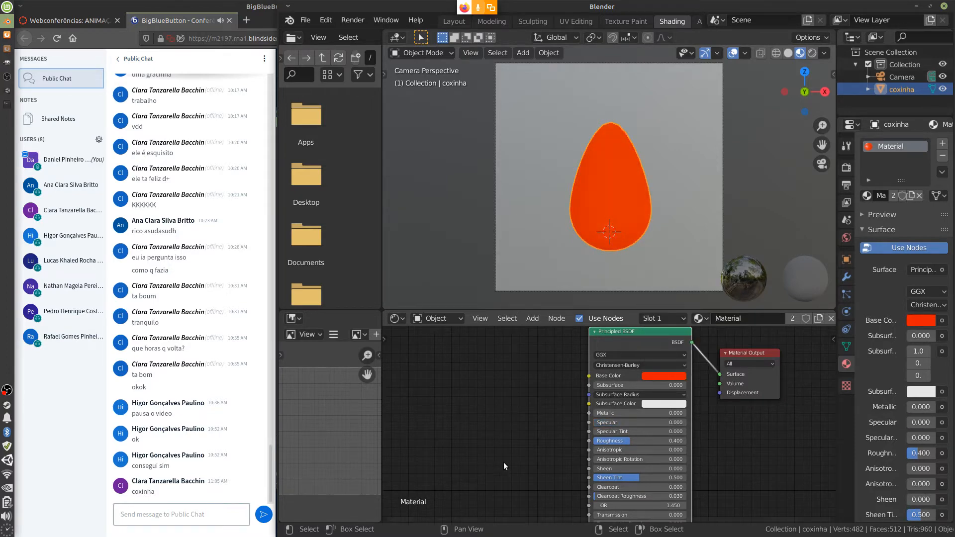
drag(625, 445, 780, 449)
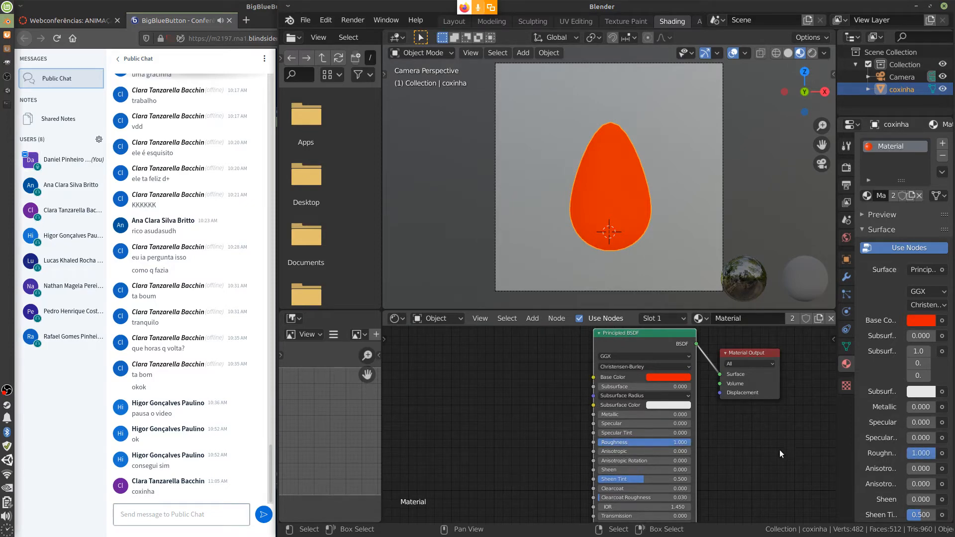
drag(656, 343, 655, 363)
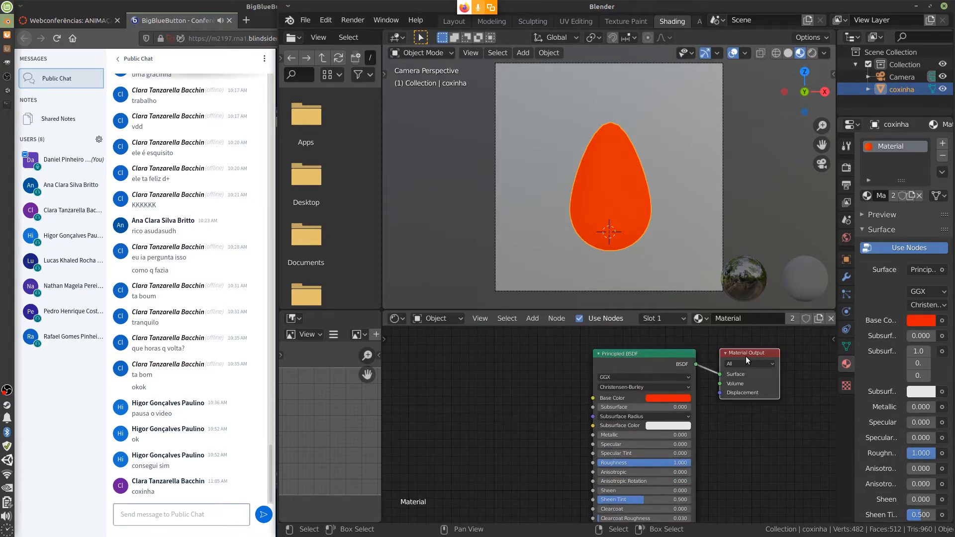
Switch the viewport to Rendered shading, change the material's Base Color to light orange, and nudge the two nodes closer together.
click(811, 53)
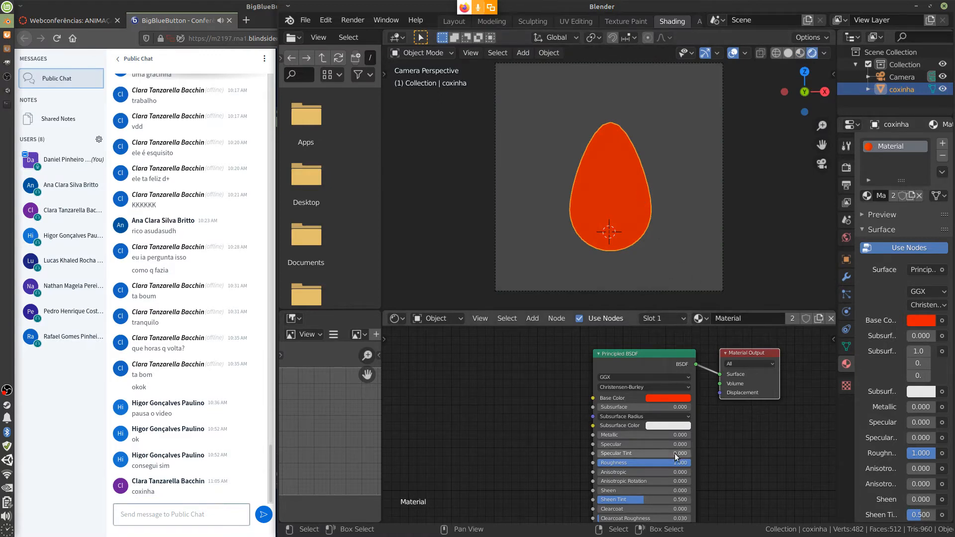
click(676, 398)
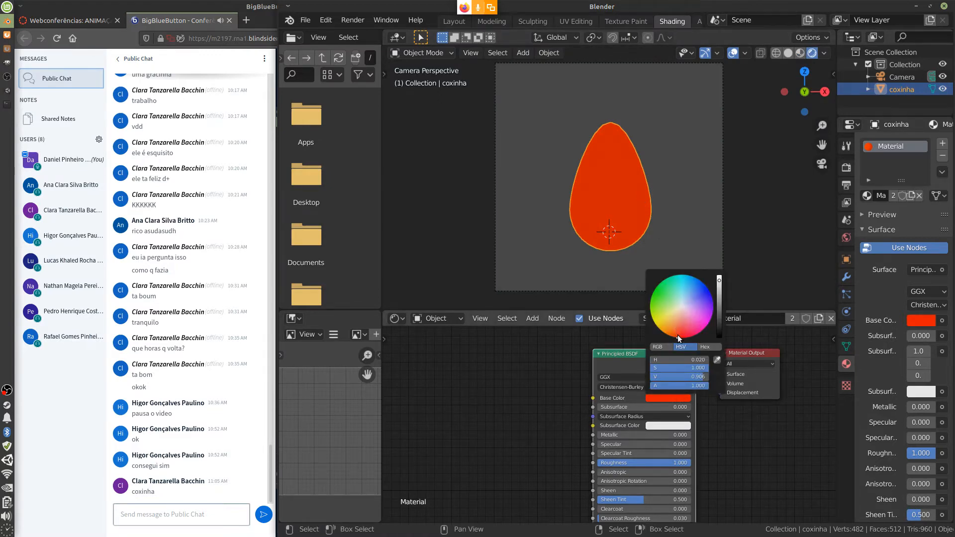
drag(677, 335, 672, 321)
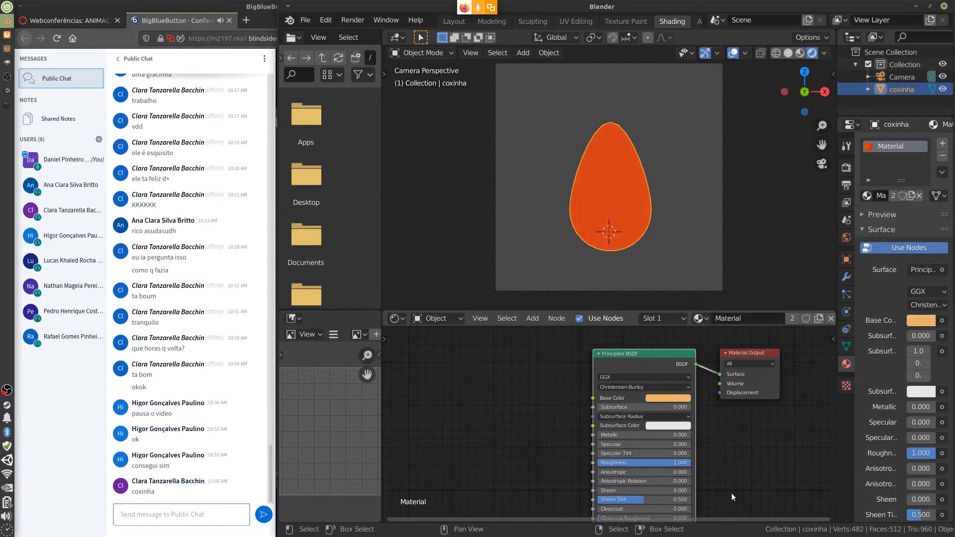
drag(741, 354, 737, 350)
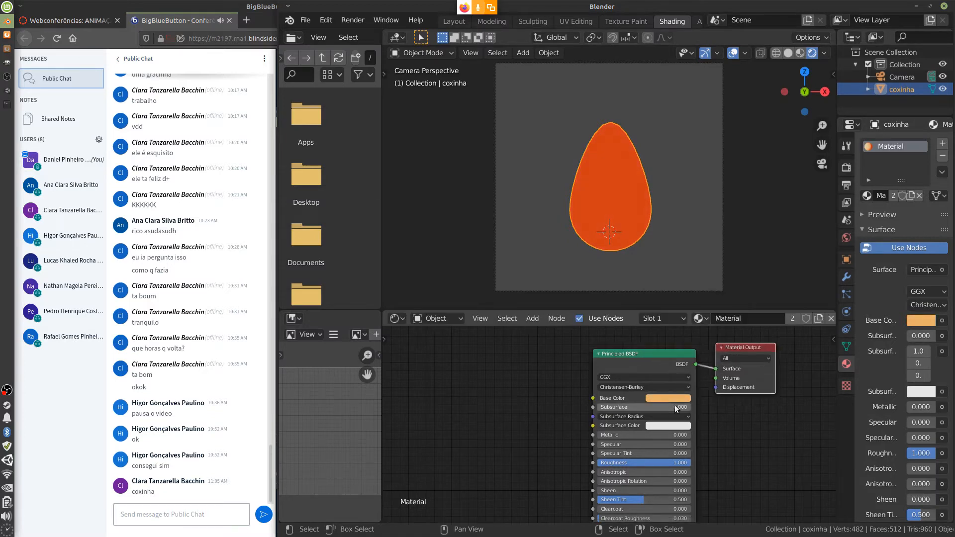
drag(661, 354, 666, 352)
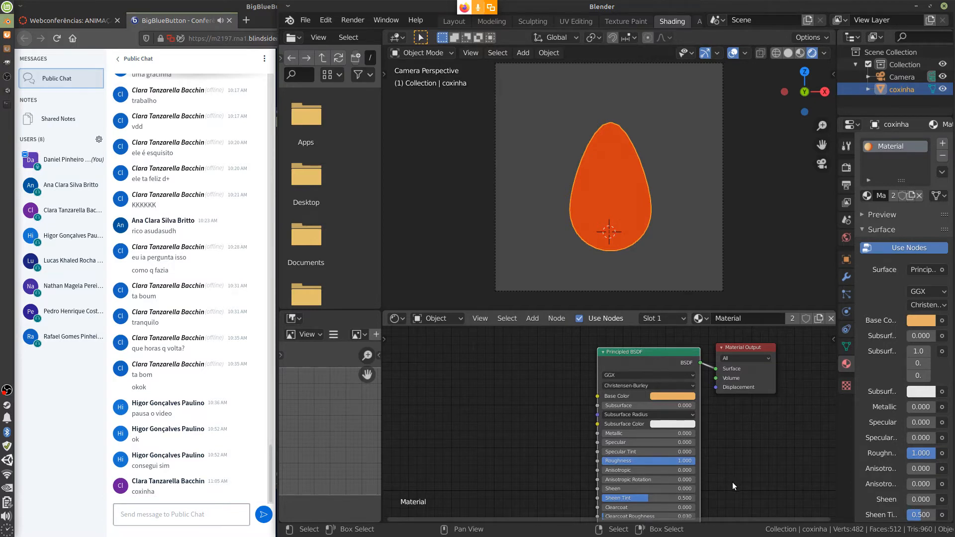
Set the World background color to black.
click(846, 237)
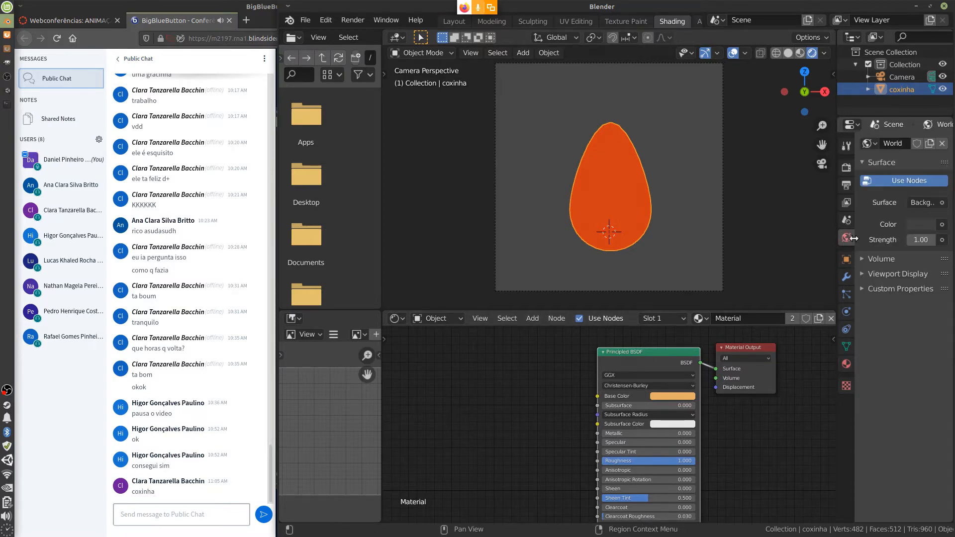
click(923, 223)
drag(926, 126, 926, 209)
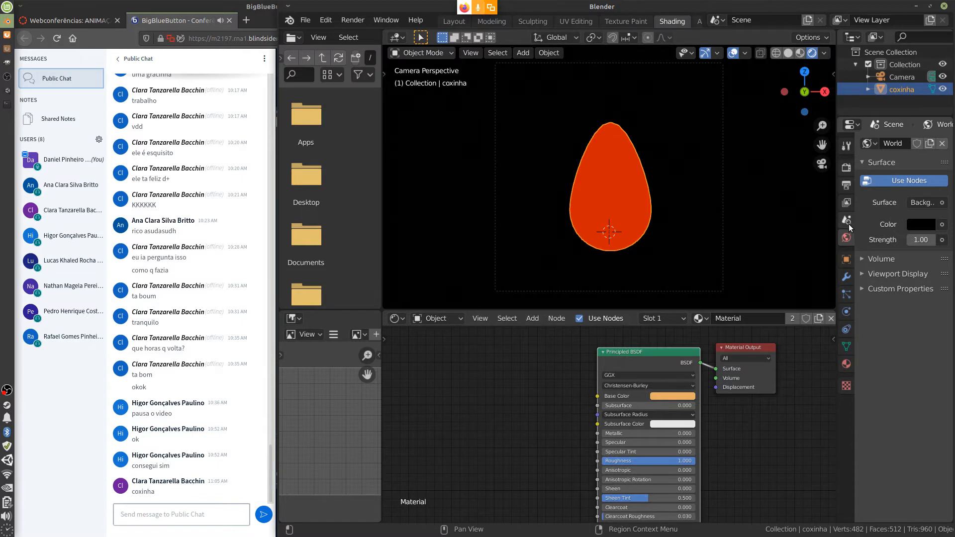
Enable Bloom in the Eevee render settings with Threshold 0.000, Knee 0.305, Radius 5.981 and Intensity 0.094.
click(845, 204)
click(846, 185)
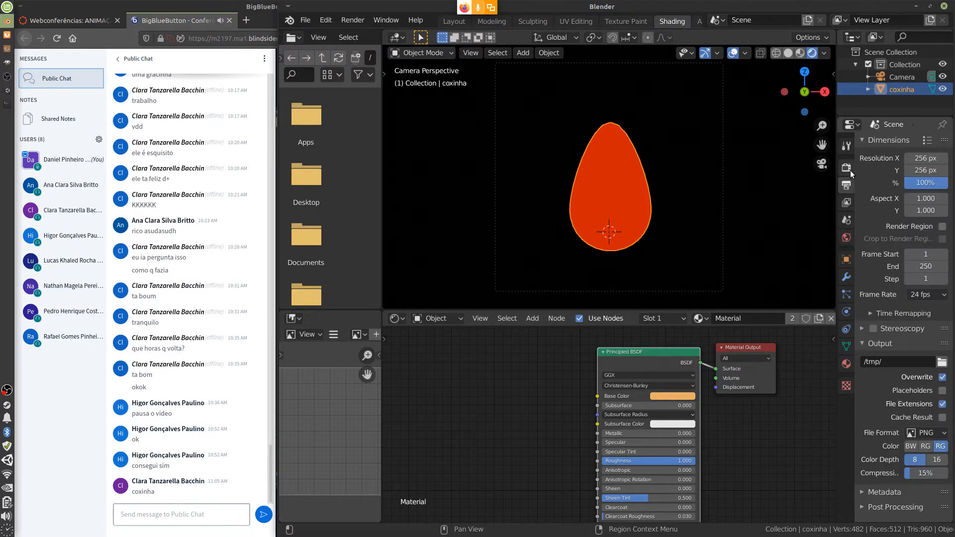
click(846, 168)
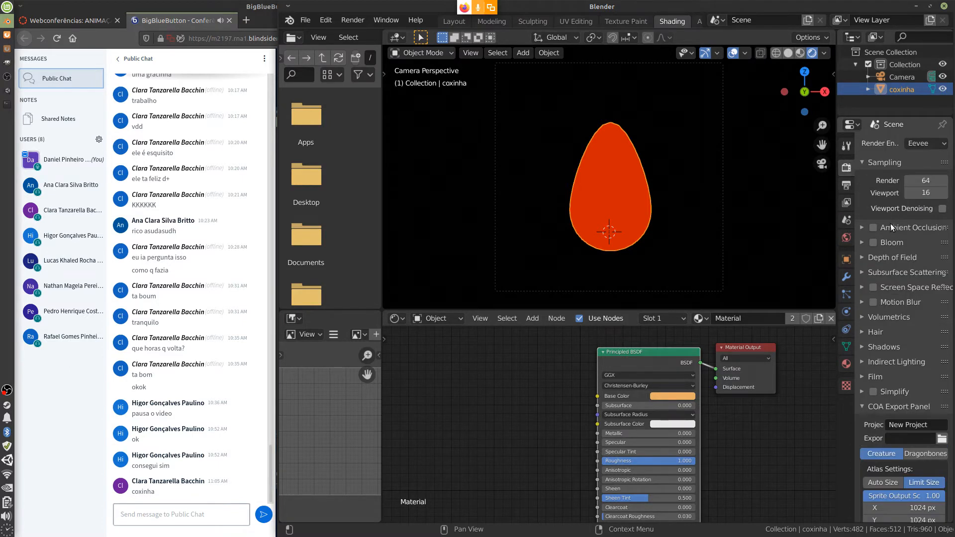
click(872, 244)
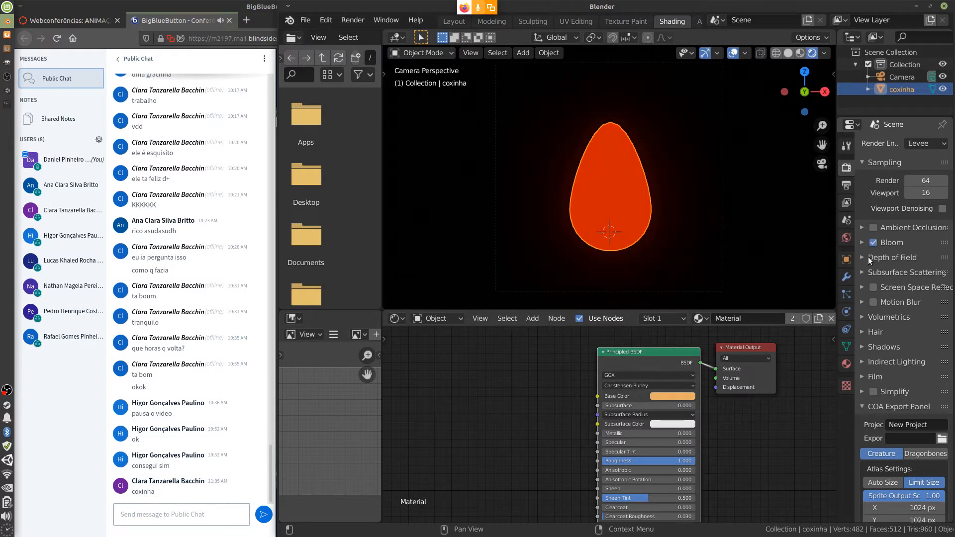
click(863, 243)
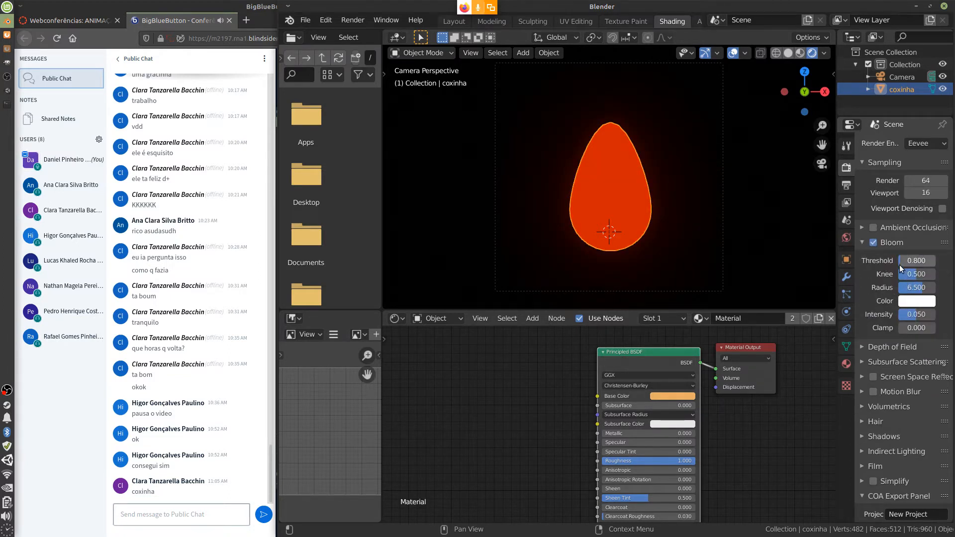
mouse_move(903, 260)
mouse_down()
mouse_move(890, 261)
mouse_move(900, 262)
mouse_up()
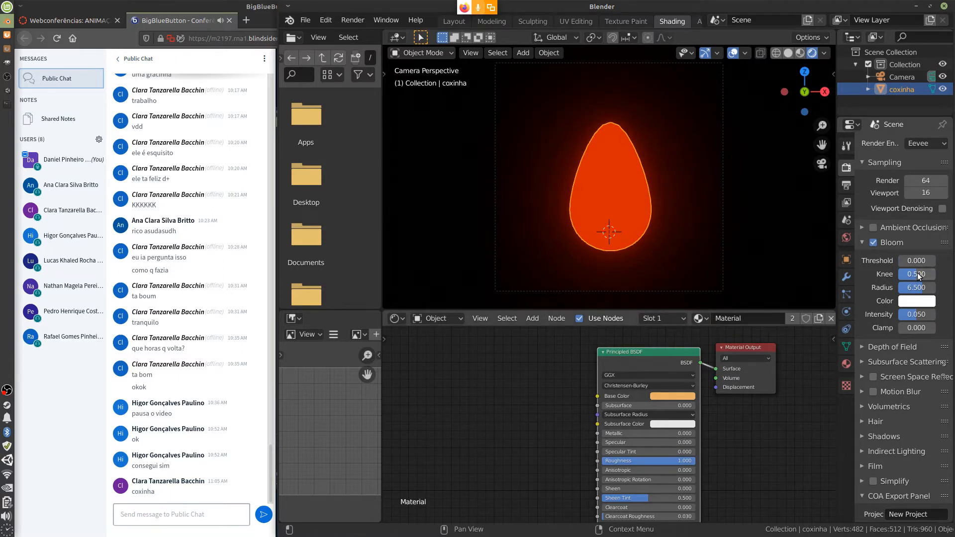
drag(919, 277, 935, 312)
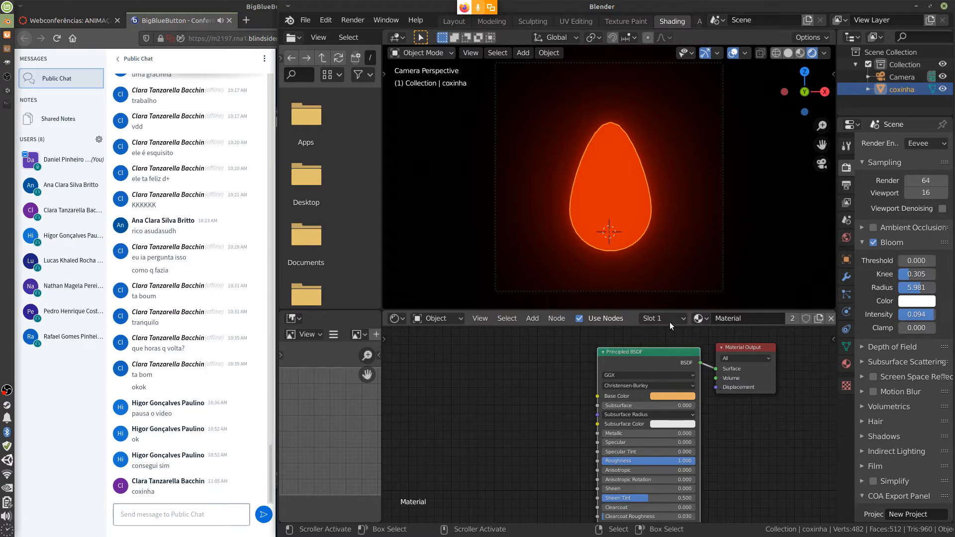
In a right side view with Solid shading, duplicate the coxinha and place the copy about 2 m toward the camera along Y.
key(KP_3)
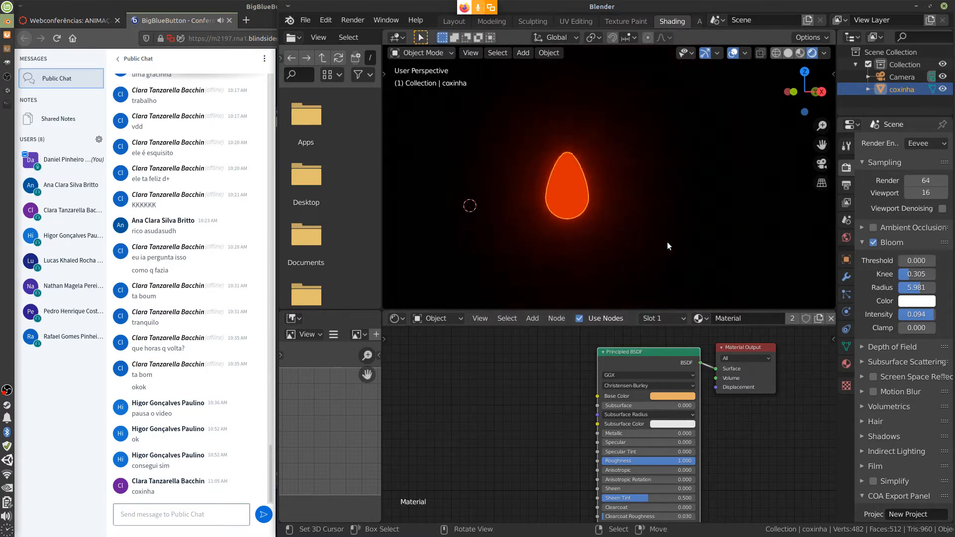
click(776, 53)
click(788, 53)
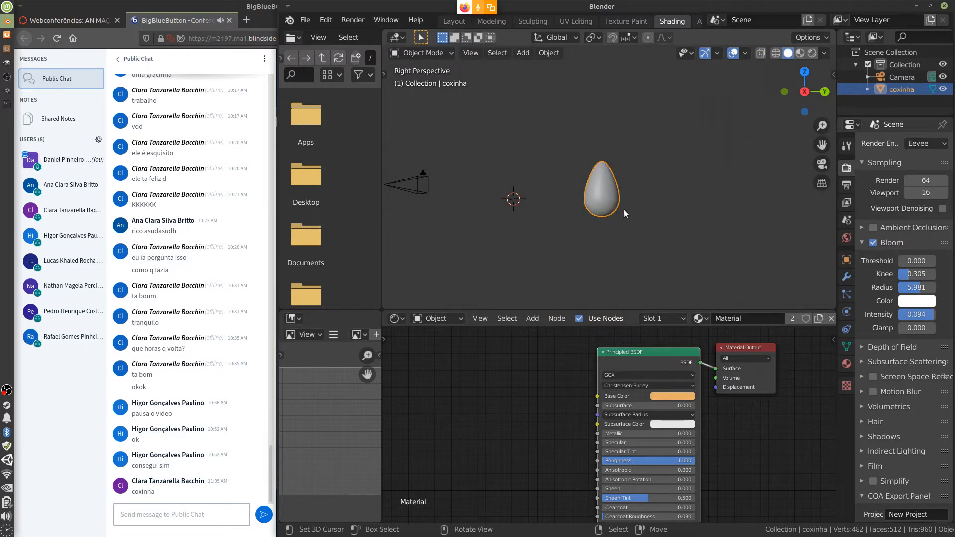
key(shift+d)
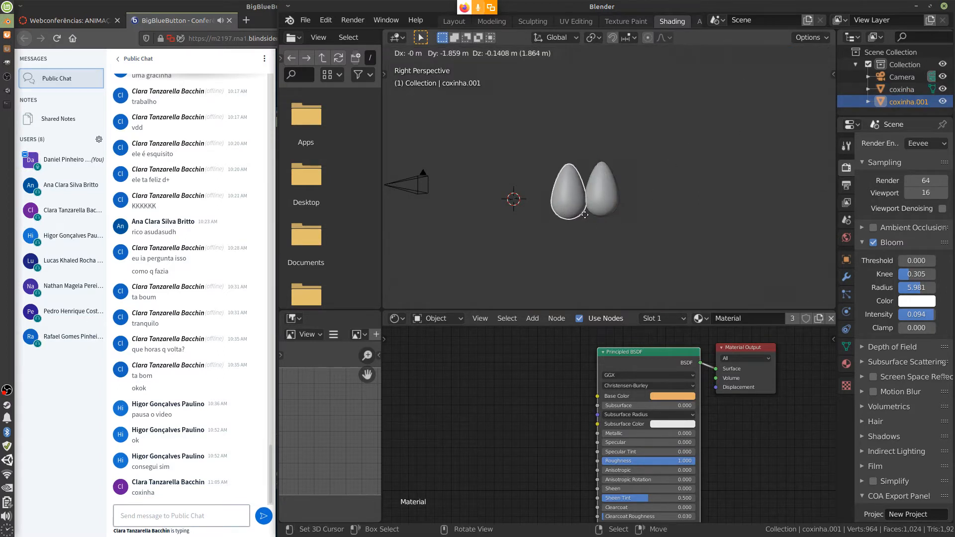
click(577, 215)
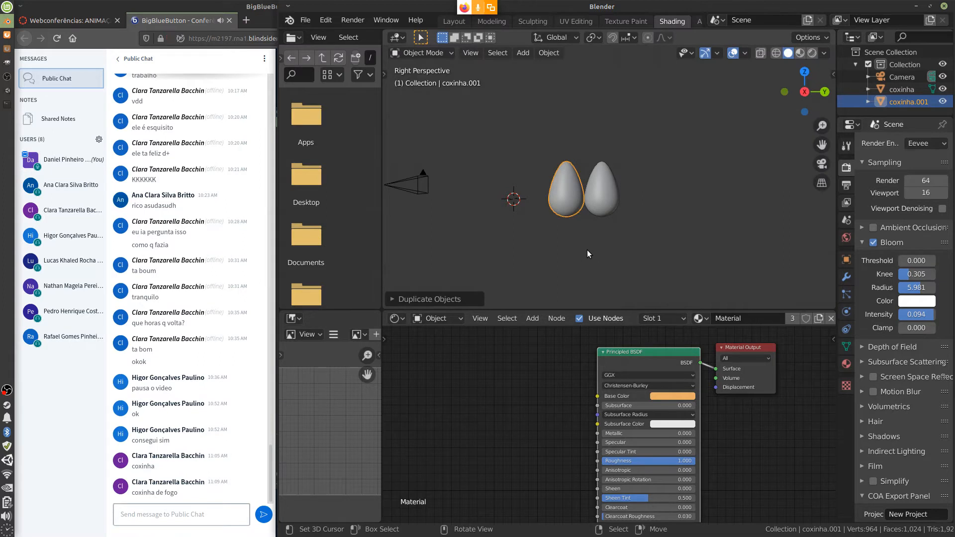
Scale the duplicate egg down and move it 0.4 m along Y back toward the original.
key(s)
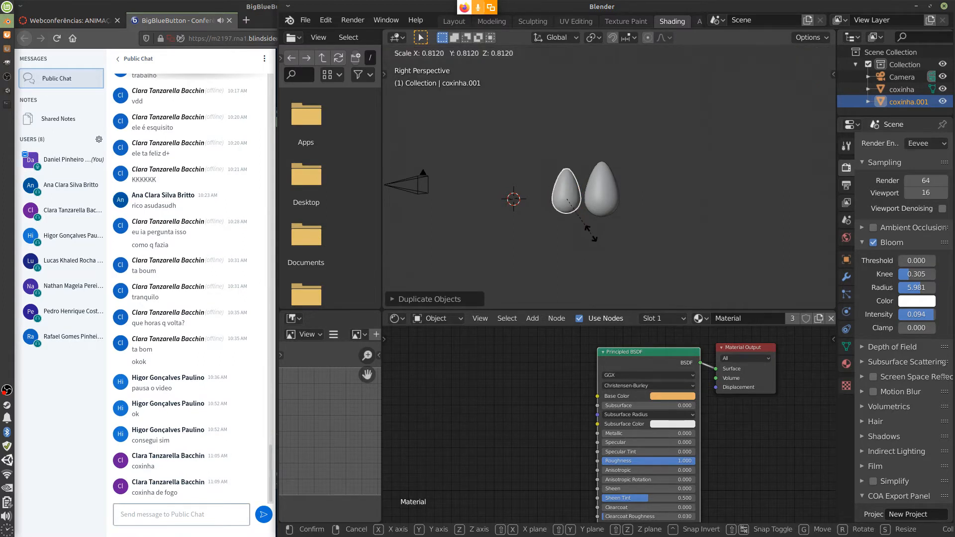
click(585, 223)
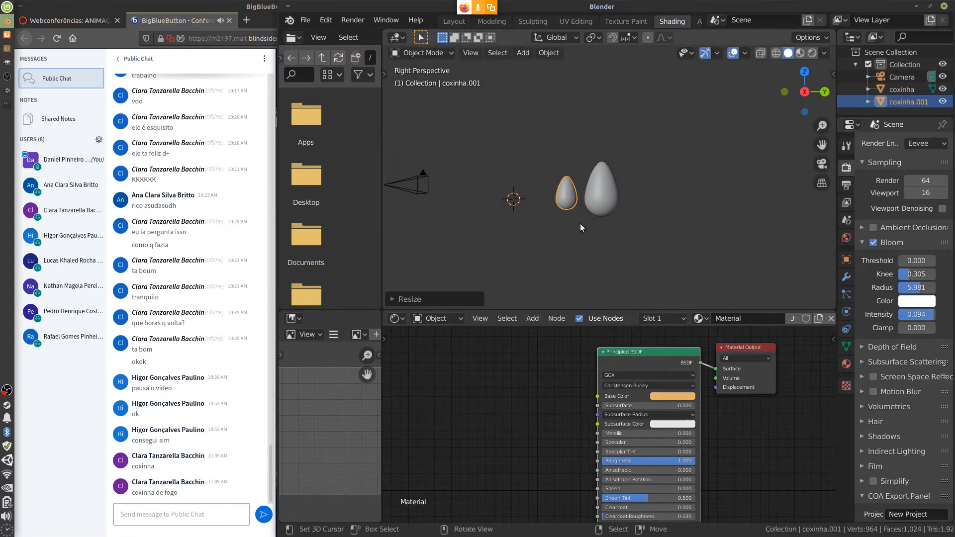
key(g)
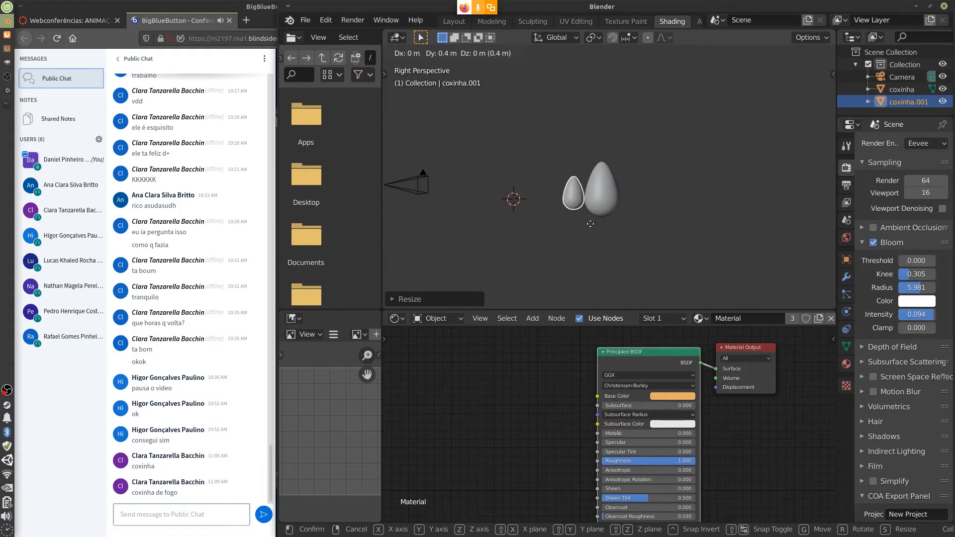
click(590, 224)
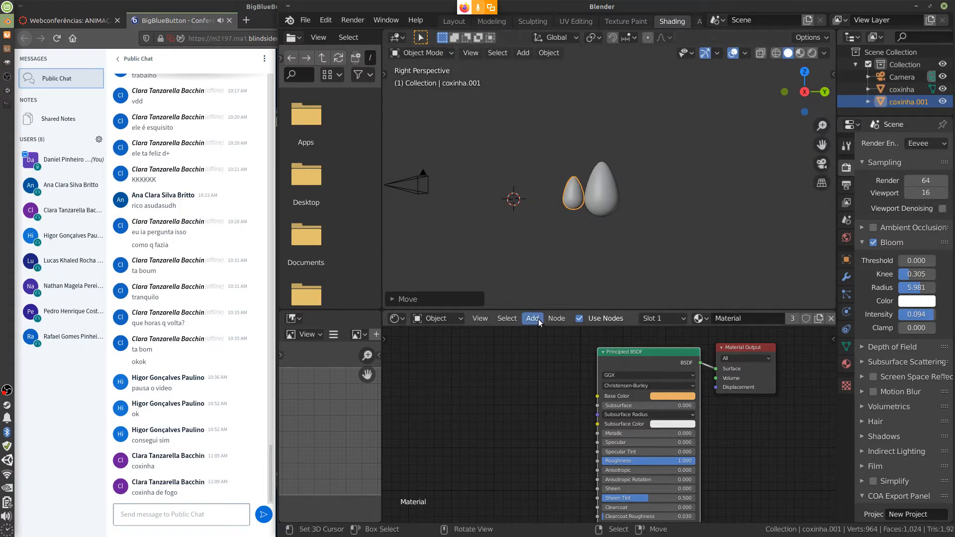
Give the small duplicate egg its own separate copy of the shared material.
click(846, 364)
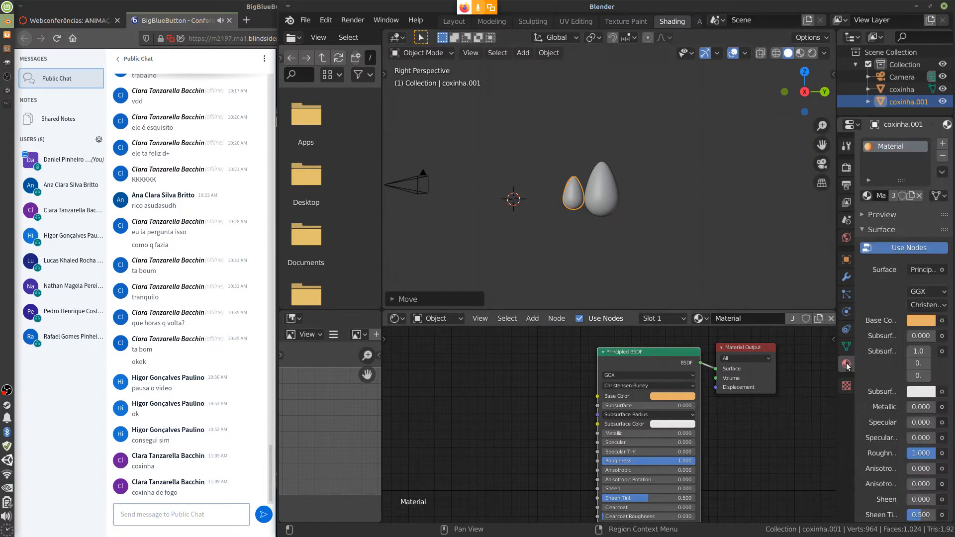
click(941, 144)
click(941, 156)
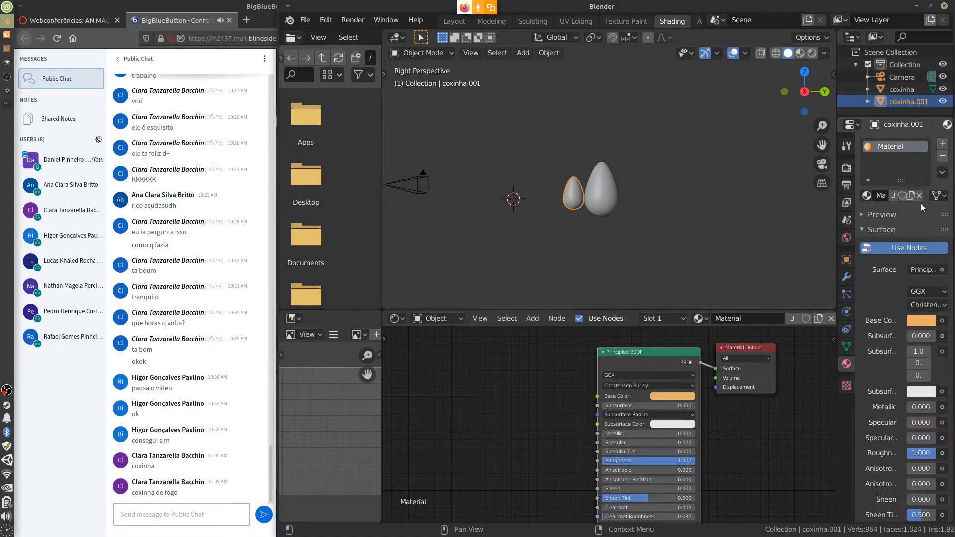
click(911, 195)
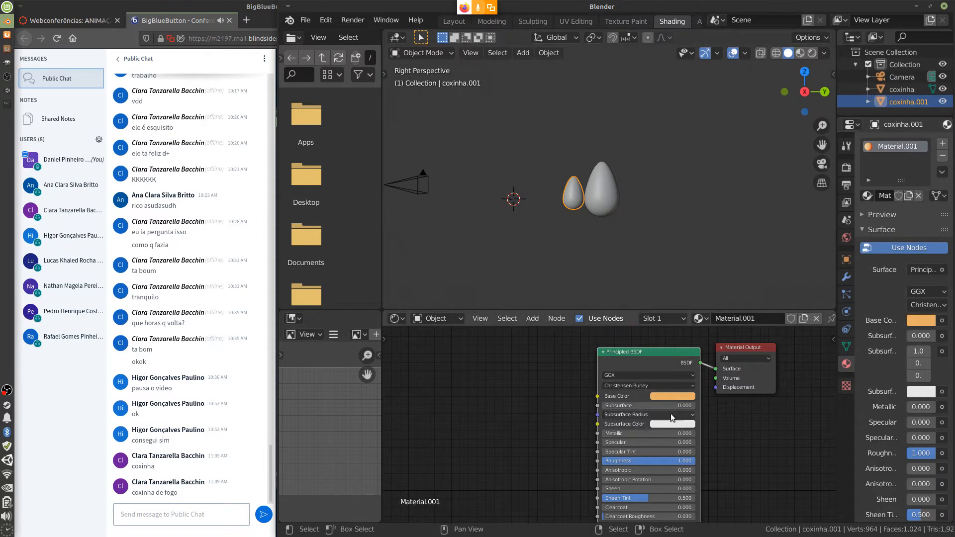
Switch the viewport to rendered shading, change the small egg's emission colour to yellow-orange and view it through the camera.
click(800, 54)
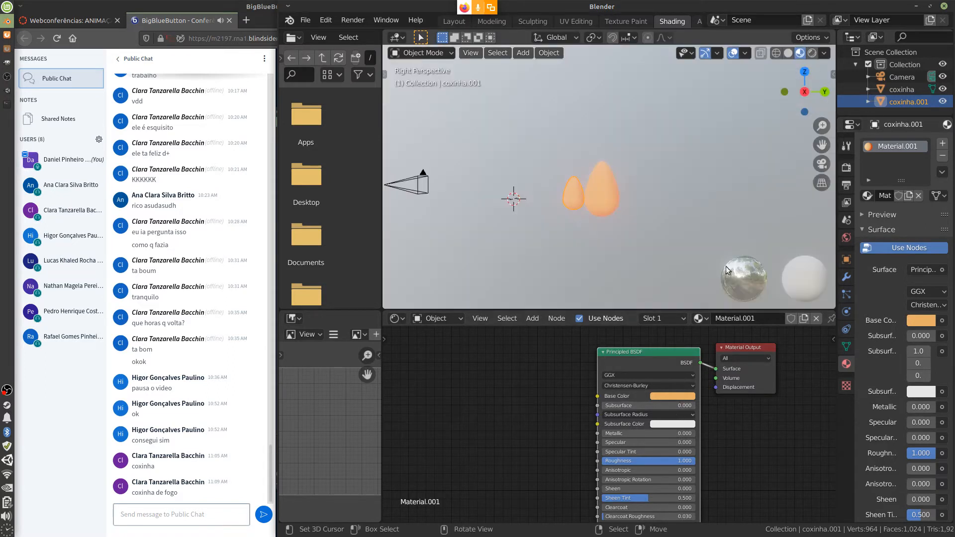
click(812, 53)
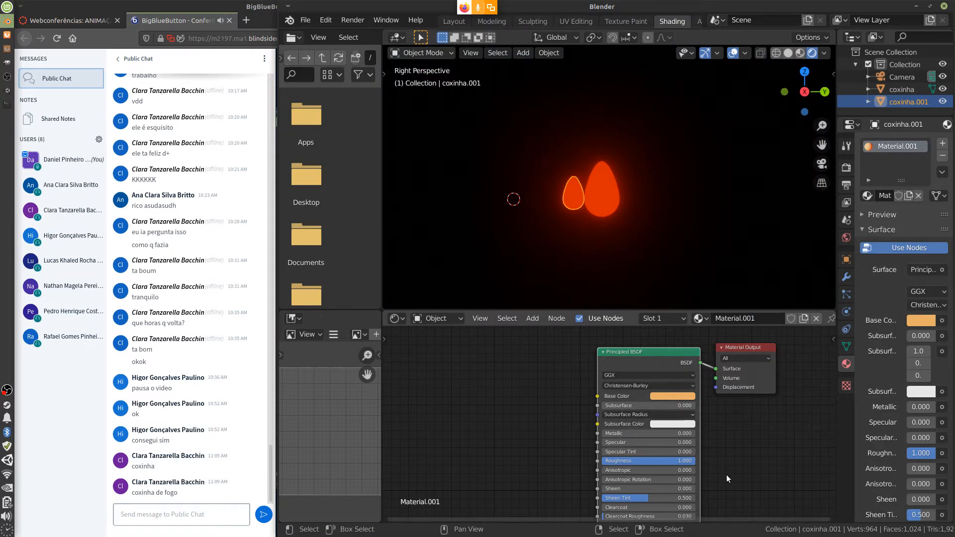
shift+scroll(678, 444, down, 5)
click(678, 444)
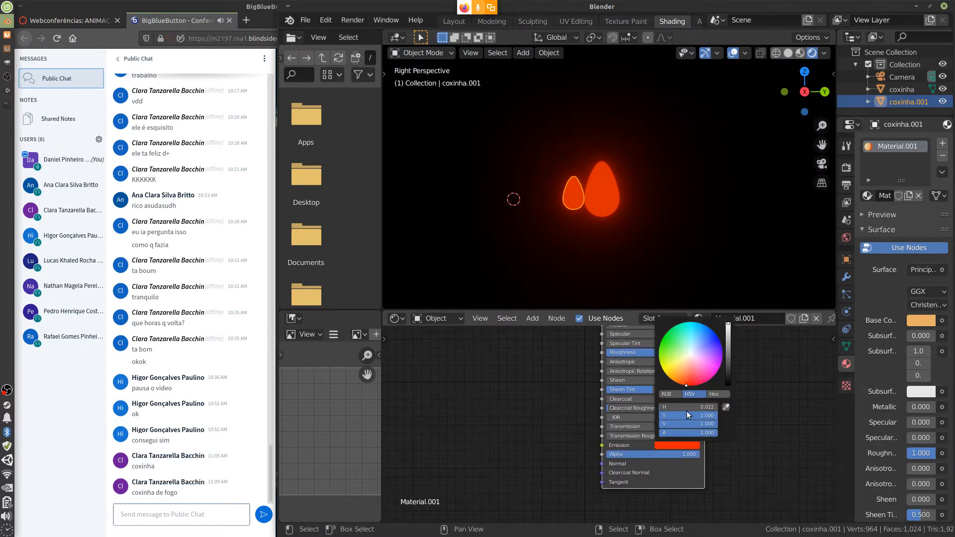
drag(673, 376, 670, 375)
key(KP_0)
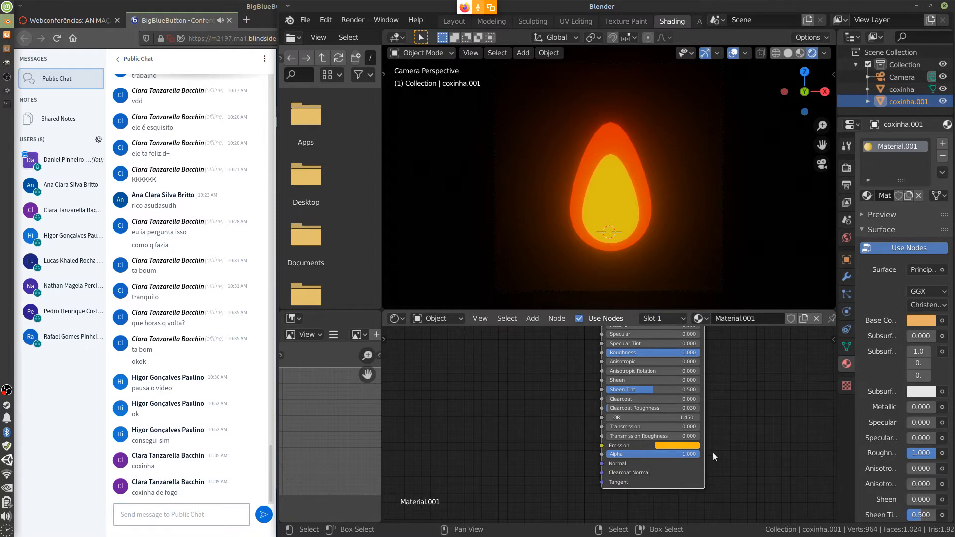
middle_drag(733, 371, 715, 375)
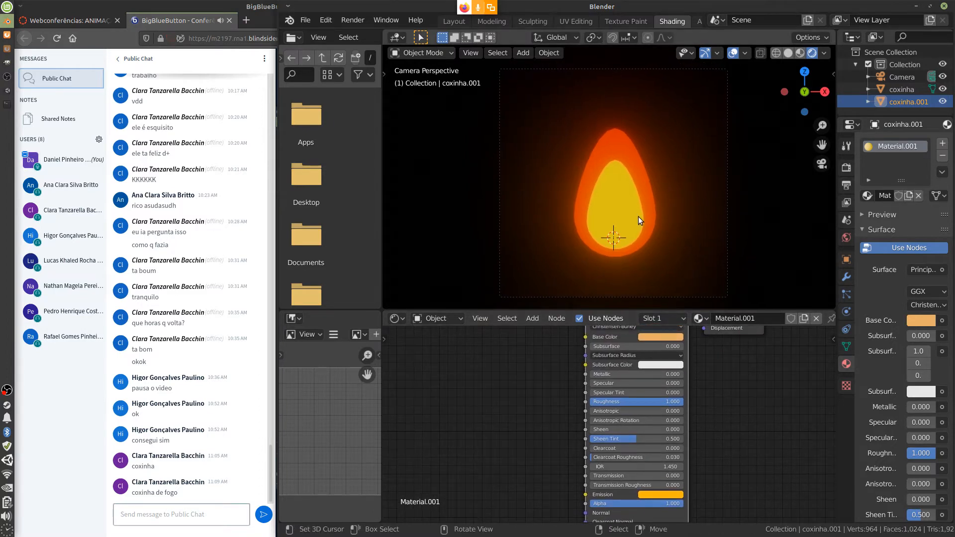
Parent the small egg to the larger coxinha and expand the parent in a taller outliner.
click(647, 227)
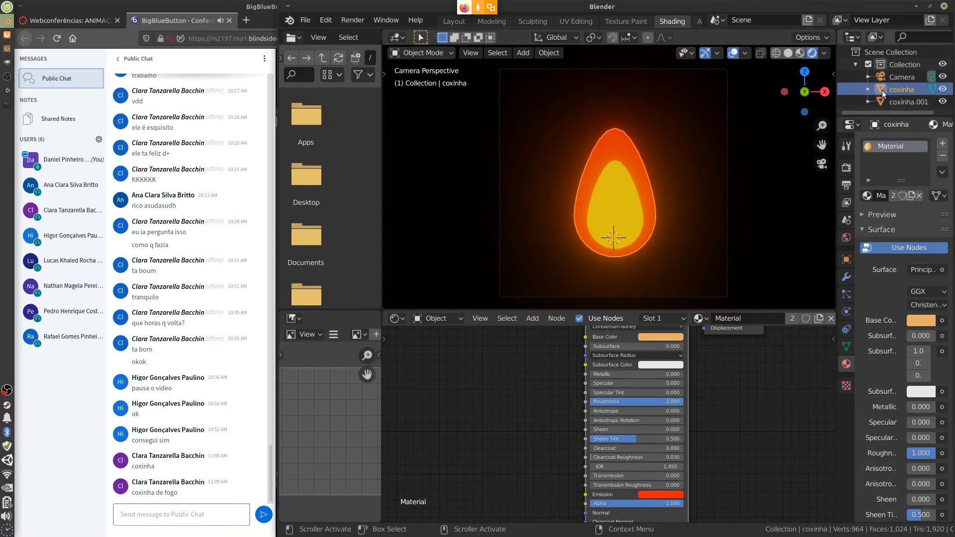
drag(884, 101, 882, 91)
click(869, 90)
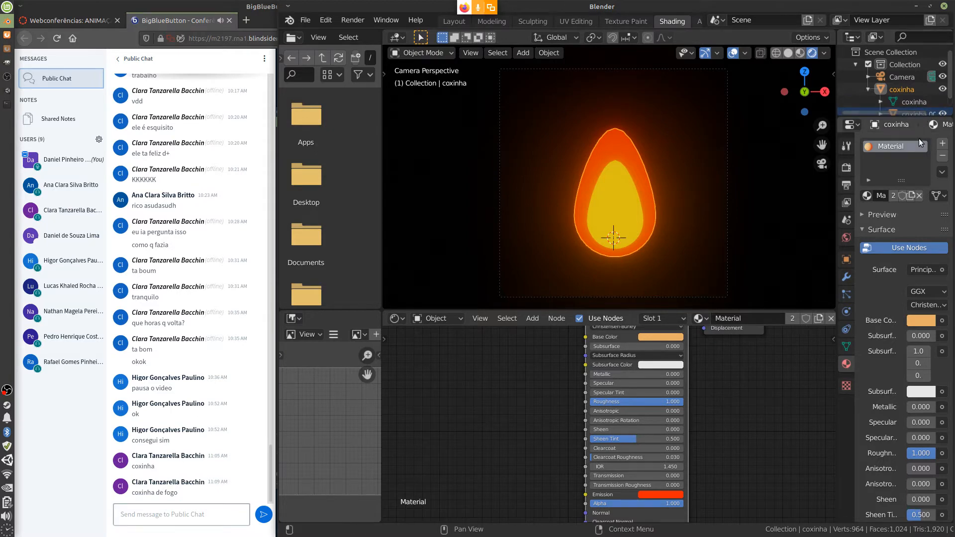
drag(910, 118, 909, 158)
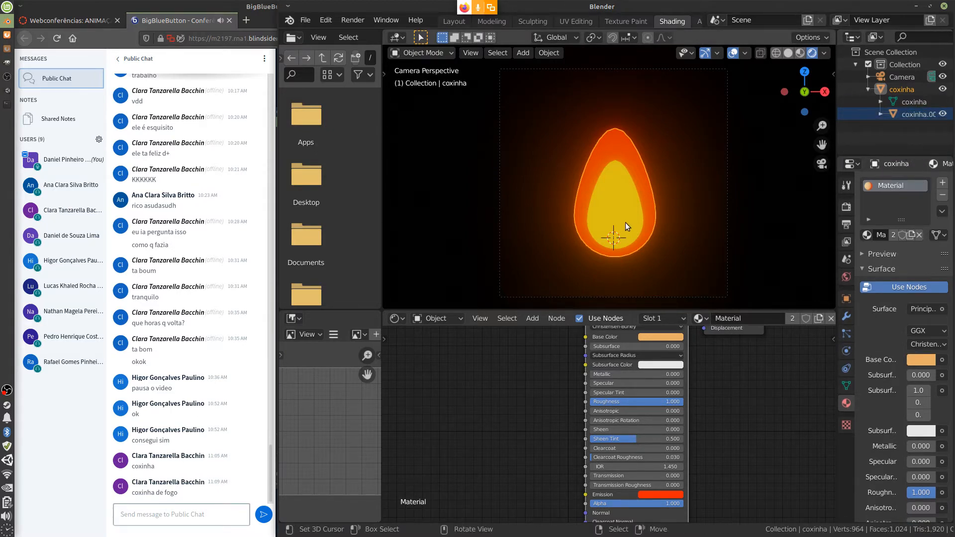
Try scaling the larger coxinha together with its child egg.
click(653, 223)
key(s)
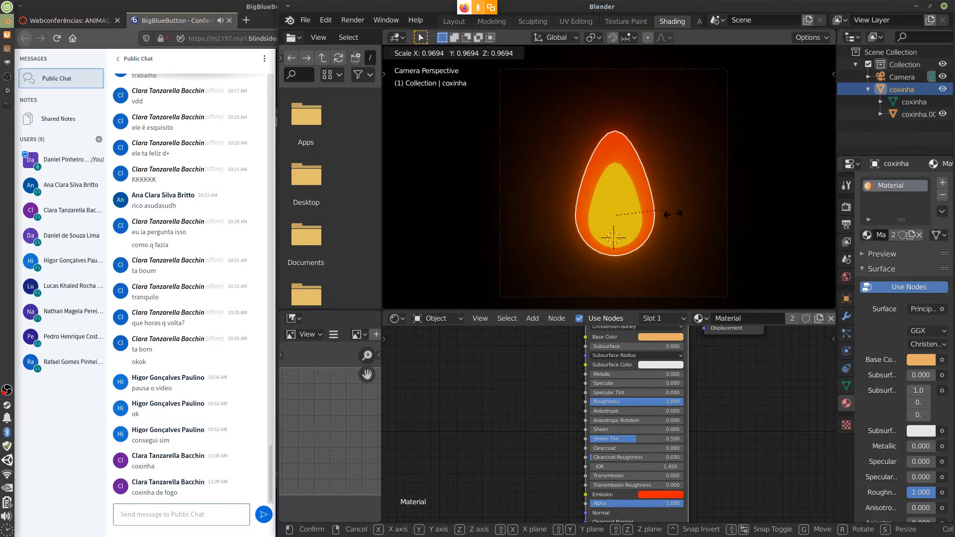
key(Escape)
key(s)
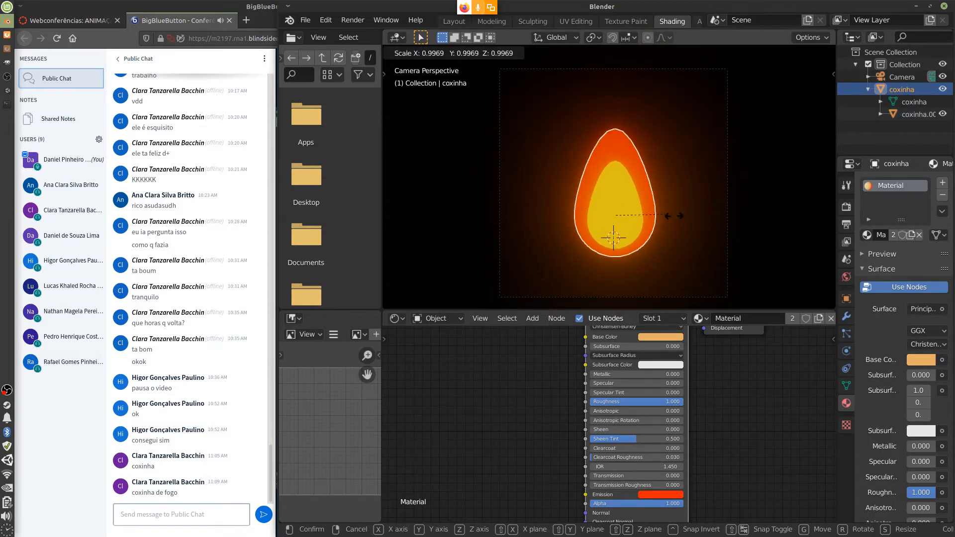
key(Escape)
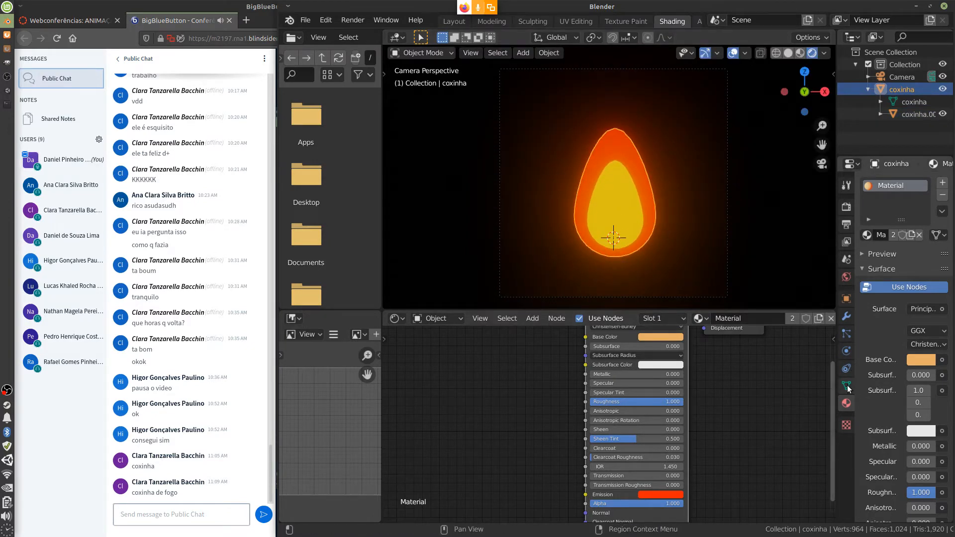
Add a Maintain Volume object constraint to the larger coxinha and test it by scaling the object.
click(846, 315)
click(885, 183)
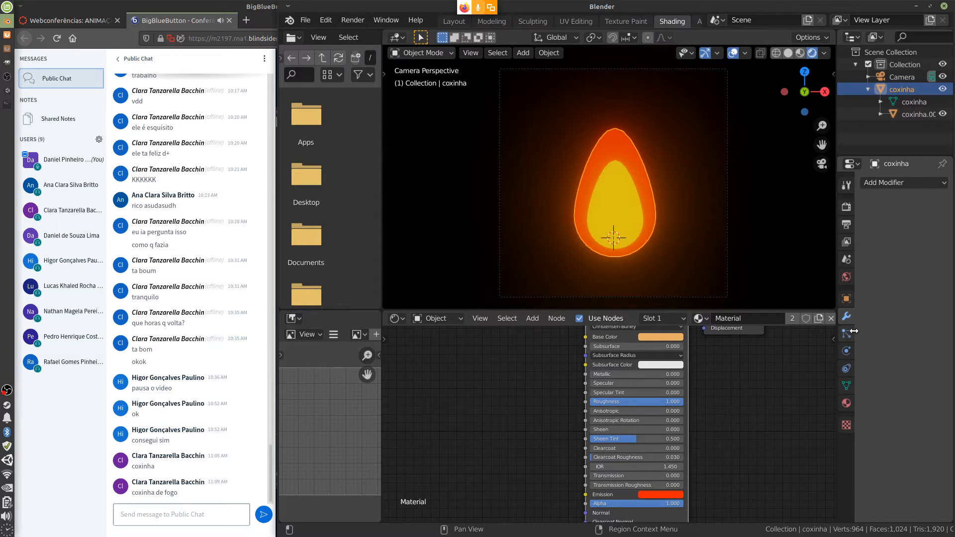
click(846, 368)
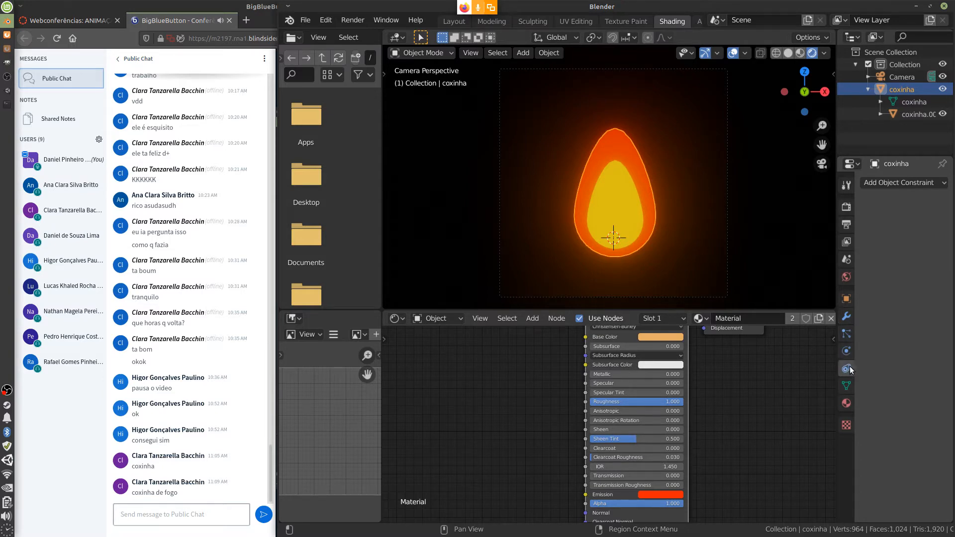
click(895, 183)
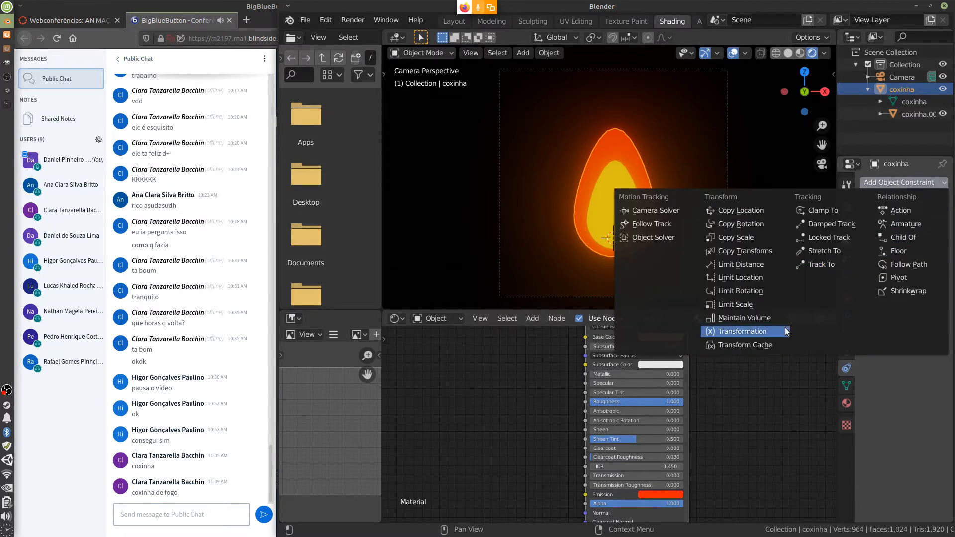
click(774, 317)
key(s)
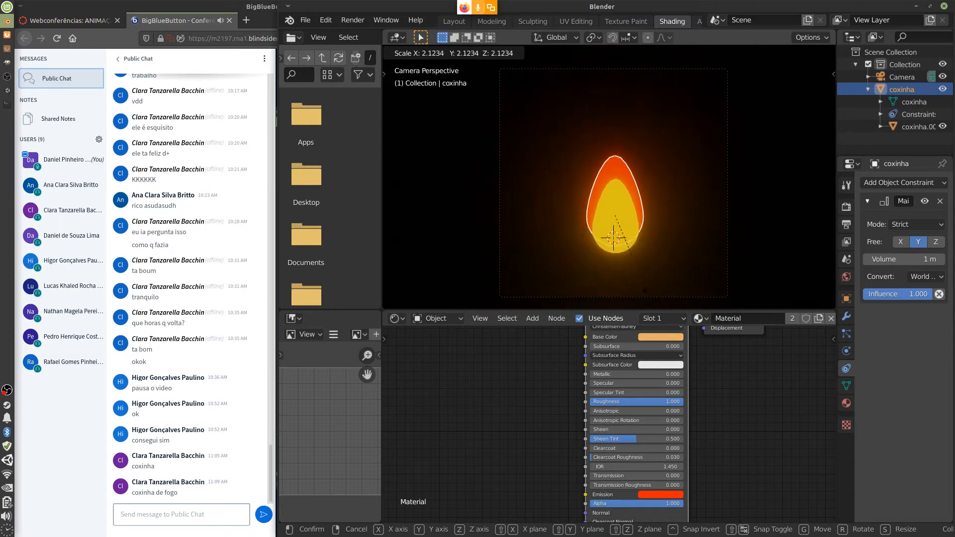
click(626, 246)
Try a Maintain Volume constraint on the small inner egg and undo it.
click(627, 246)
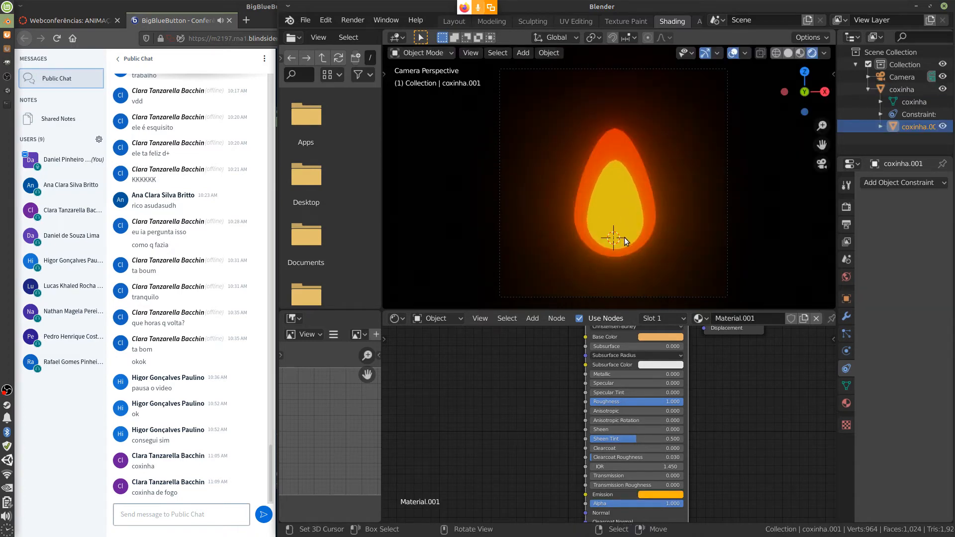
click(891, 185)
click(762, 319)
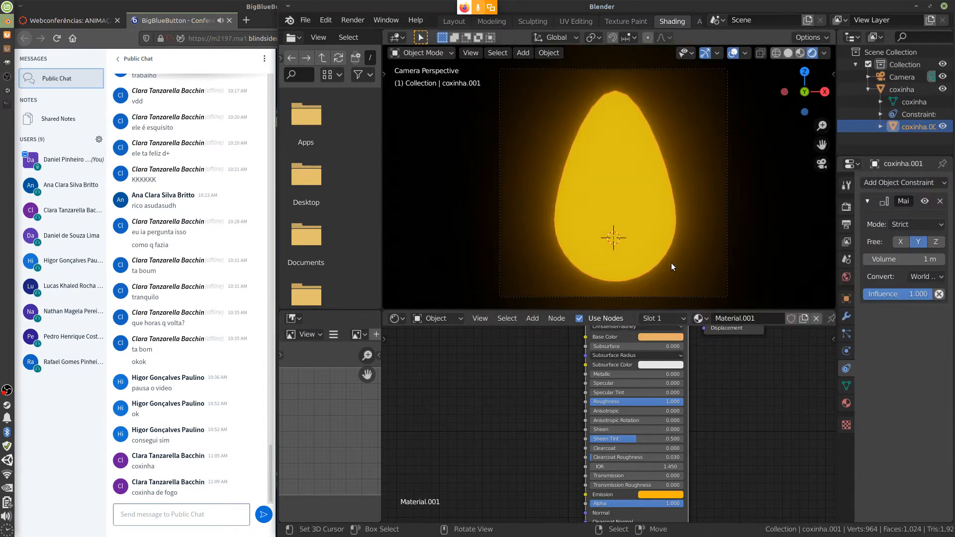
key(ctrl+z)
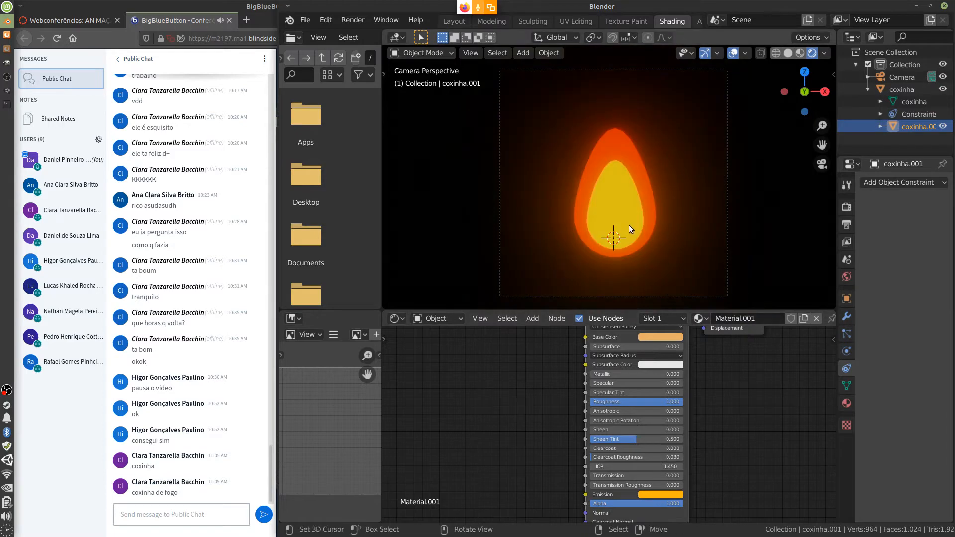
Apply Rotation & Scale to the small inner egg and test scaling its parent coxinha.
click(543, 52)
mouse_move(601, 116)
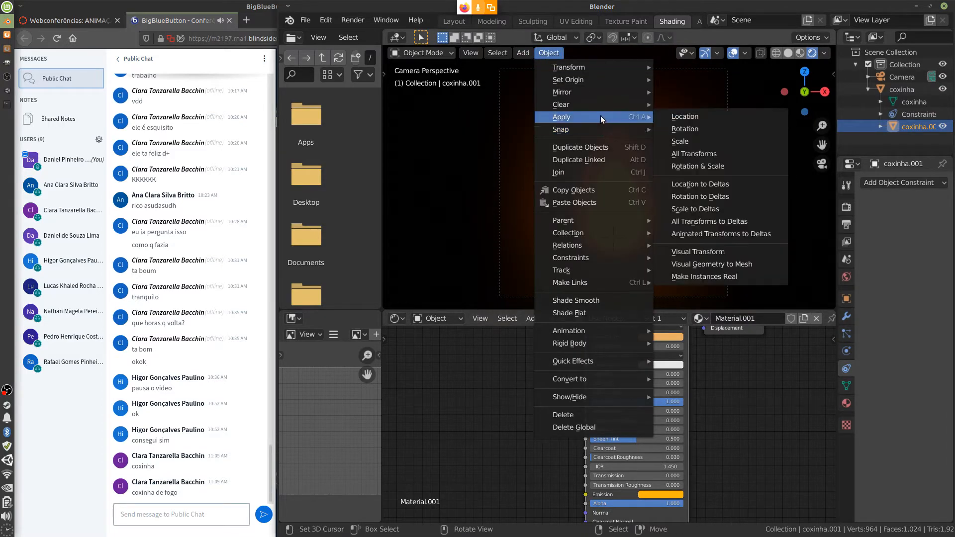
click(729, 164)
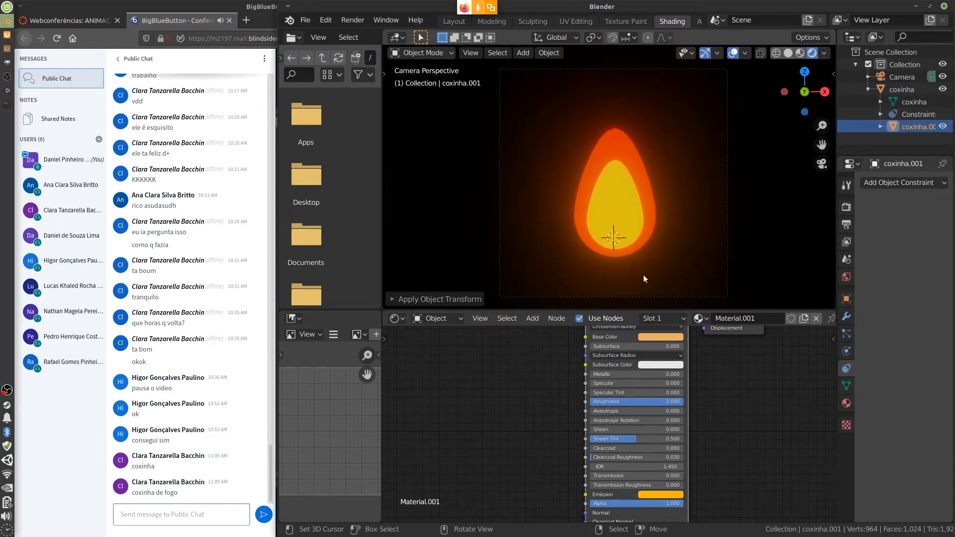
click(647, 228)
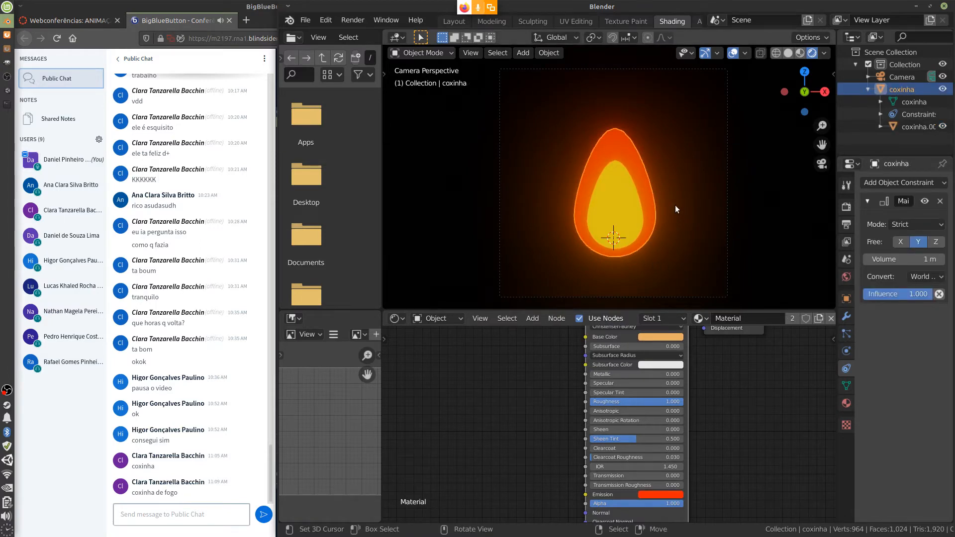
key(s)
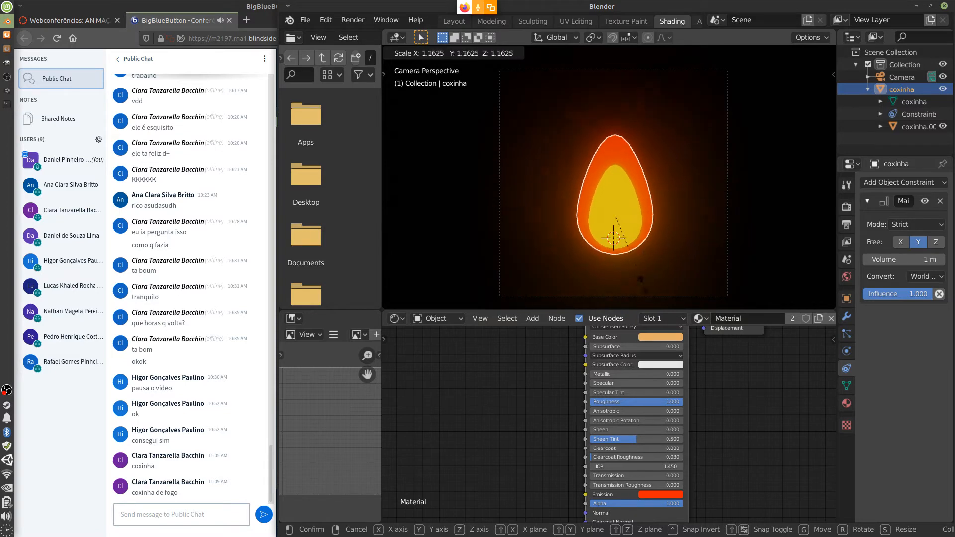
click(646, 262)
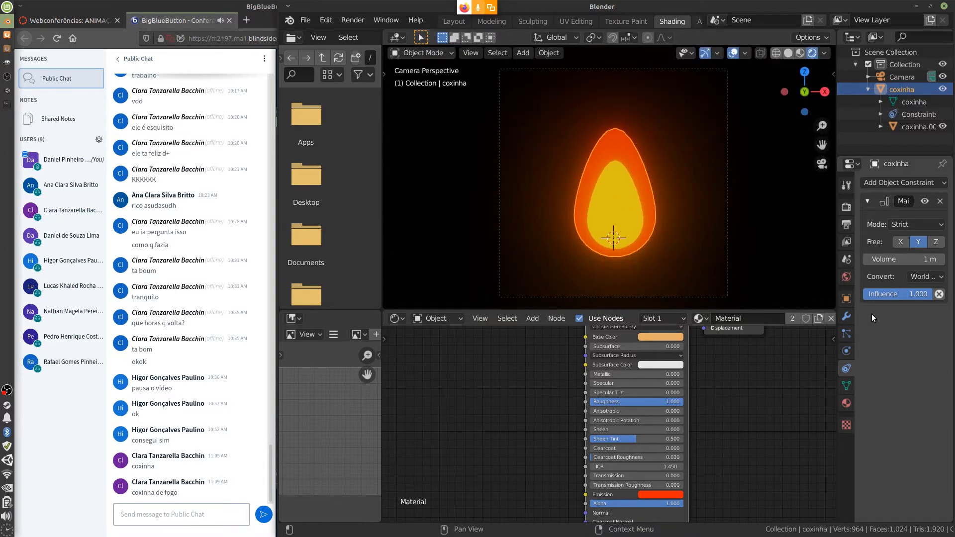
Add a Maintain Volume object constraint to the small inner egg.
click(625, 229)
click(890, 183)
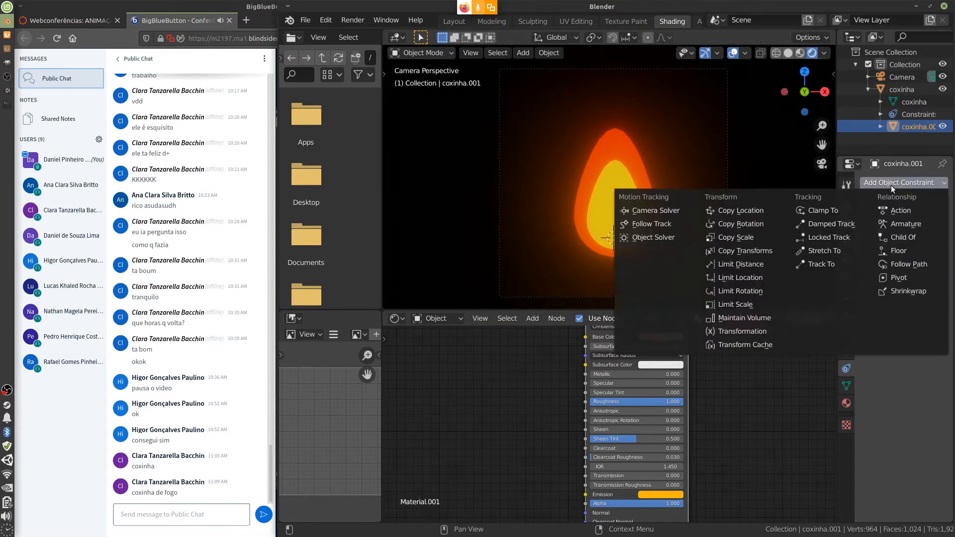
click(745, 318)
Try scaling the parent coxinha uniformly and along the X axis to test the volume constraints.
click(651, 222)
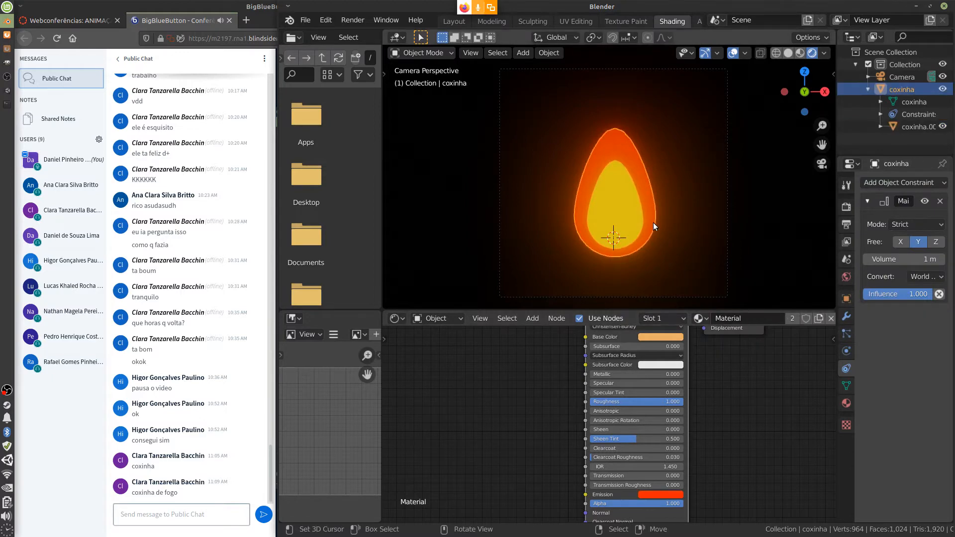
key(s)
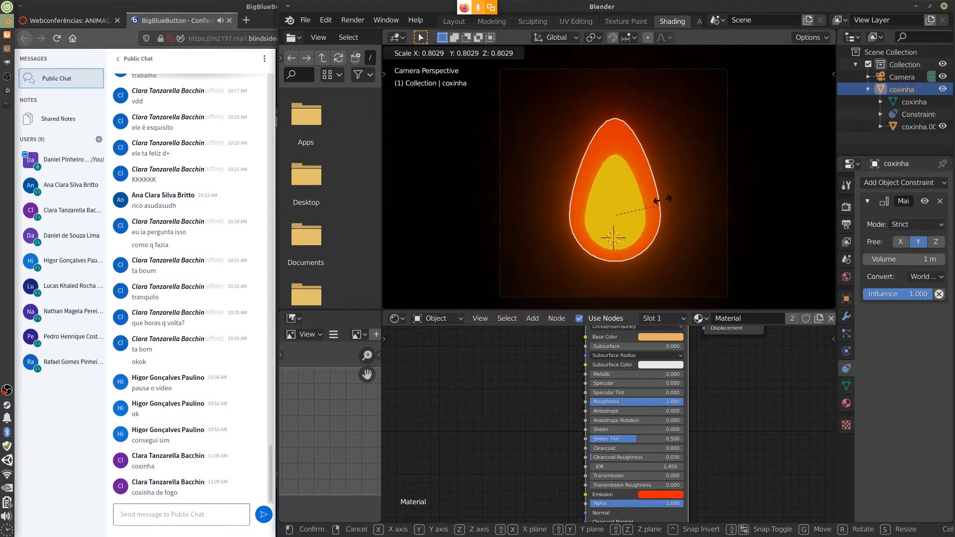
key(x)
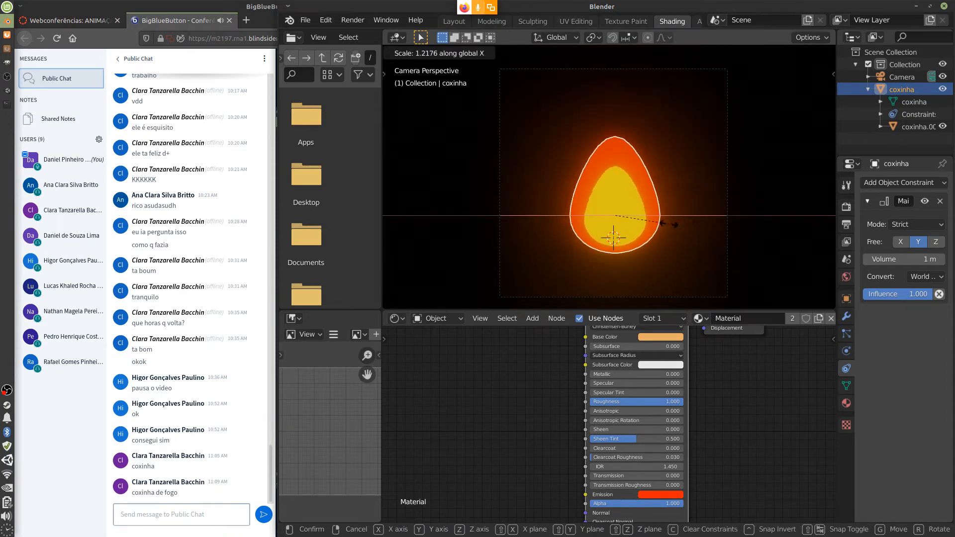
right_click(674, 227)
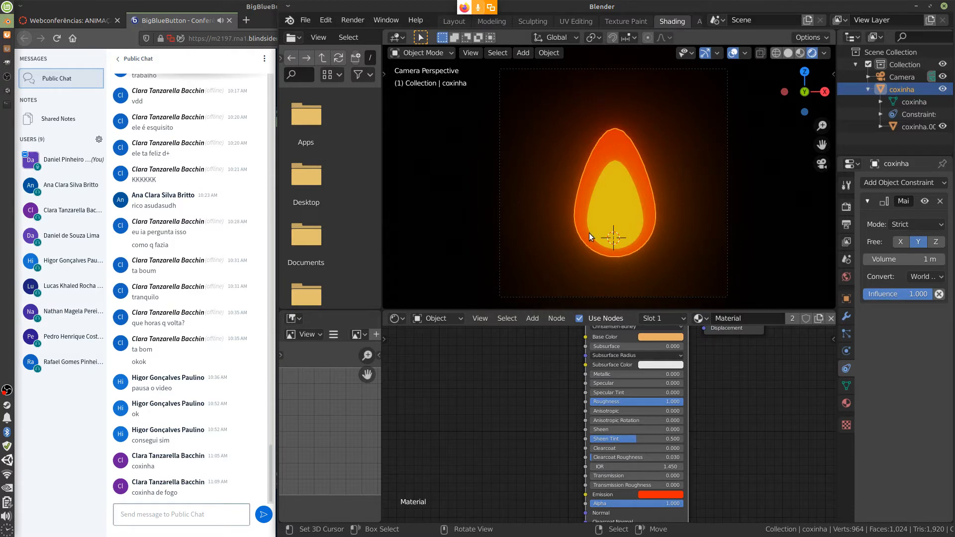
key(s)
right_click(613, 243)
Switch to the Animation workspace, with both viewports in camera view and the narrow one in rendered shading.
scroll(608, 22, right, 4)
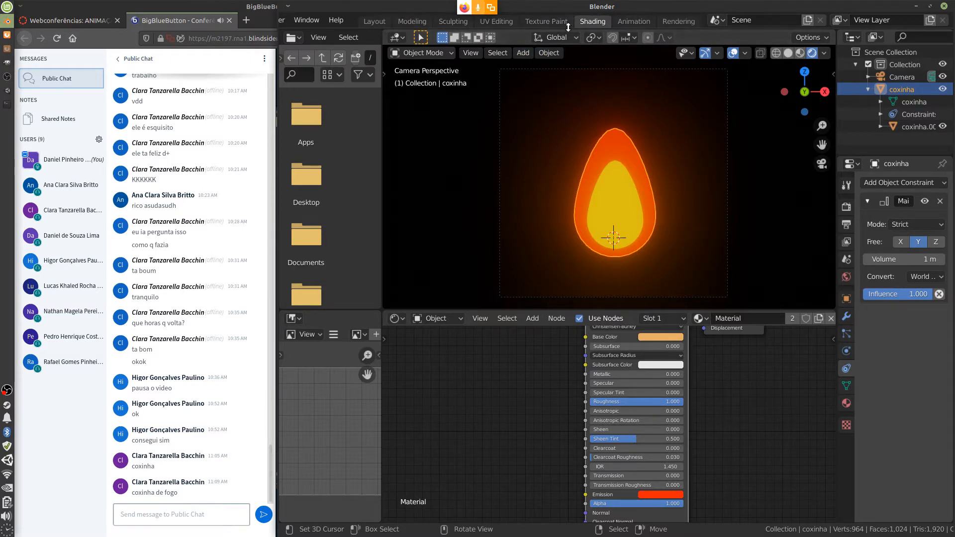
click(637, 22)
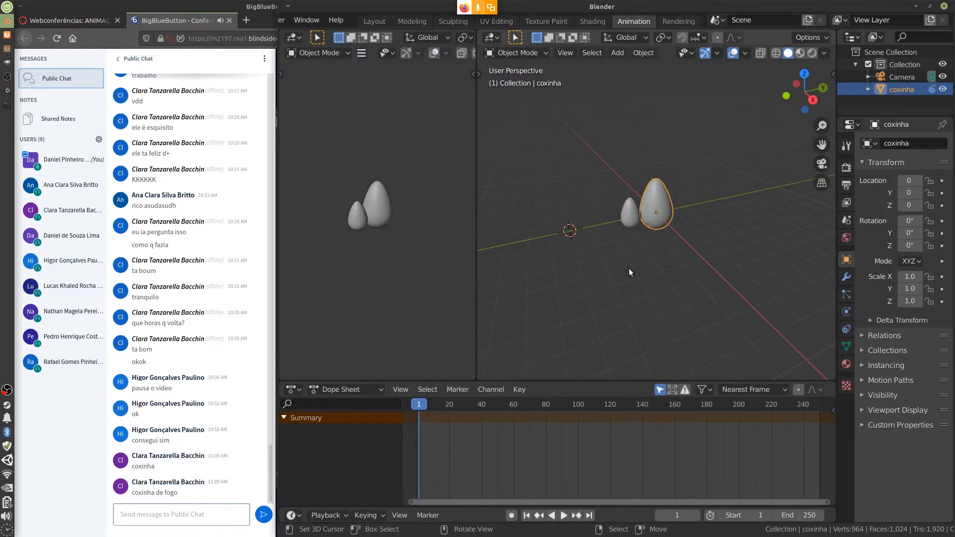
key(KP_0)
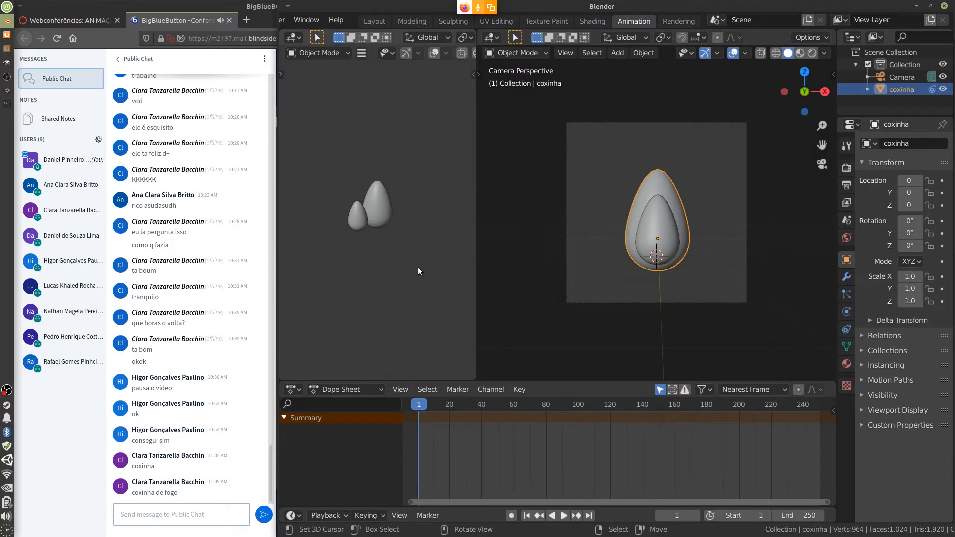
key(KP_0)
scroll(449, 58, down, 3)
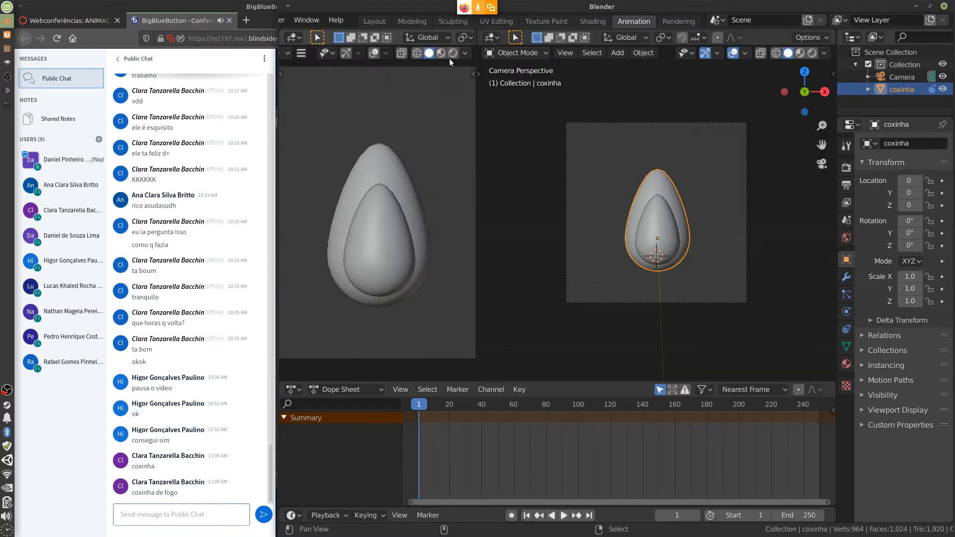
click(453, 54)
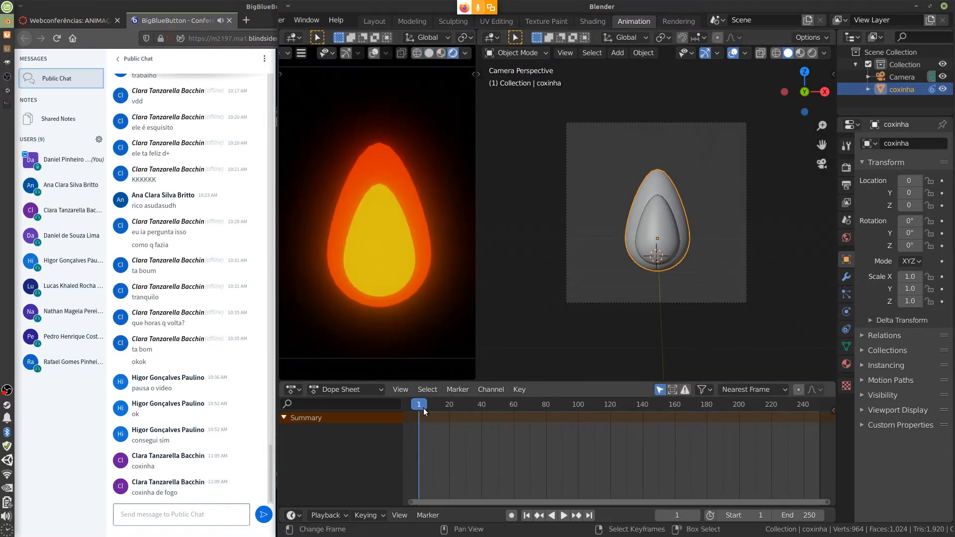
Set the animation's end frame to 12.
drag(424, 411, 470, 455)
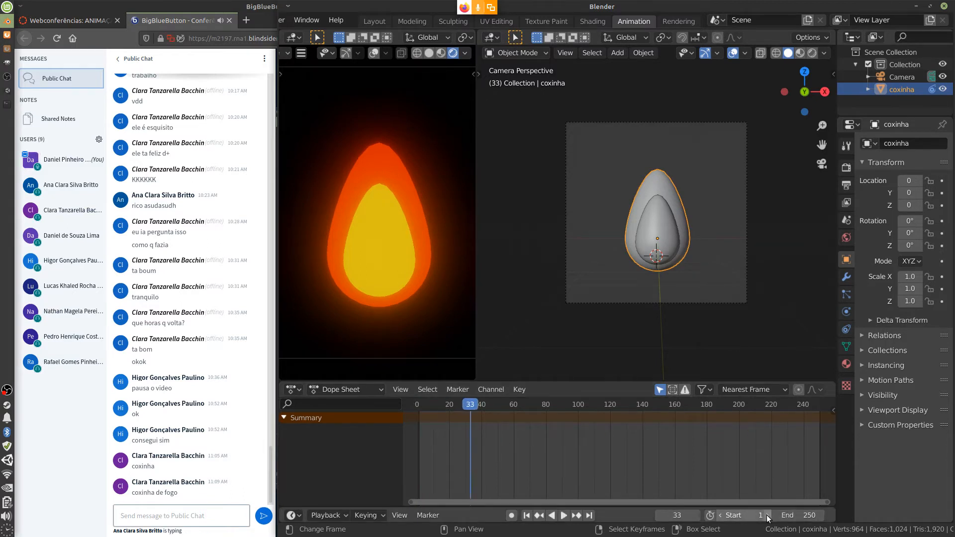
click(791, 516)
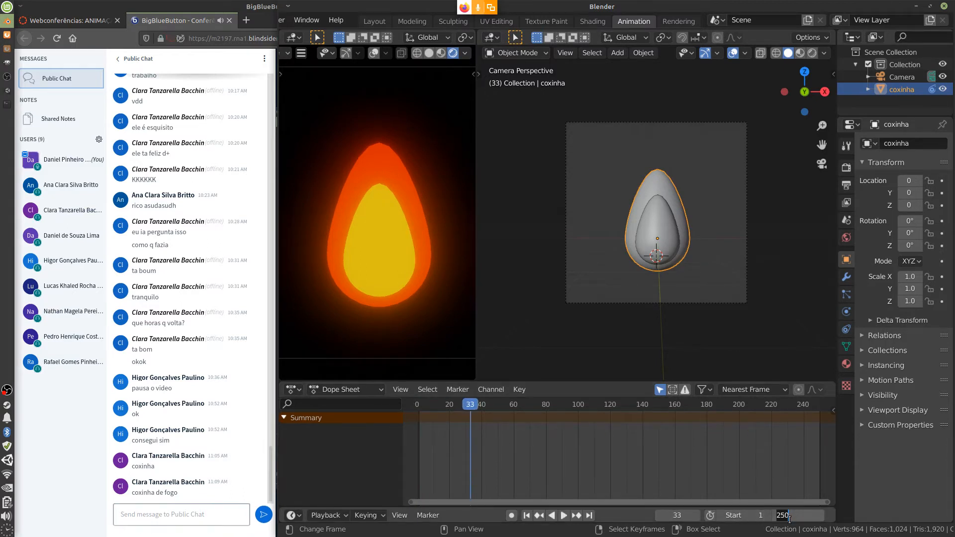
text(12)
key(Return)
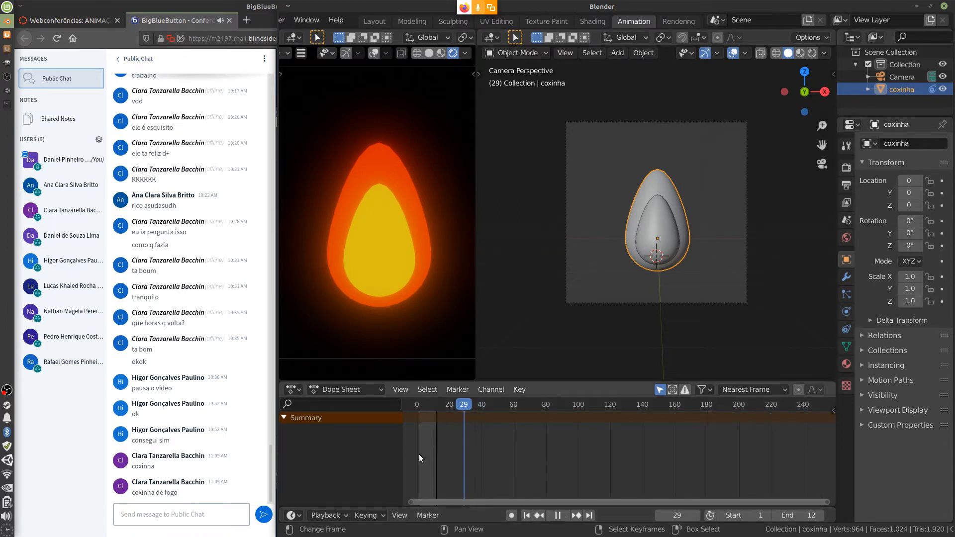
Insert a LocRotScale keyframe for the coxinha at frame 1 and move the playhead to frame 5.
click(417, 454)
scroll(641, 287, up, 3)
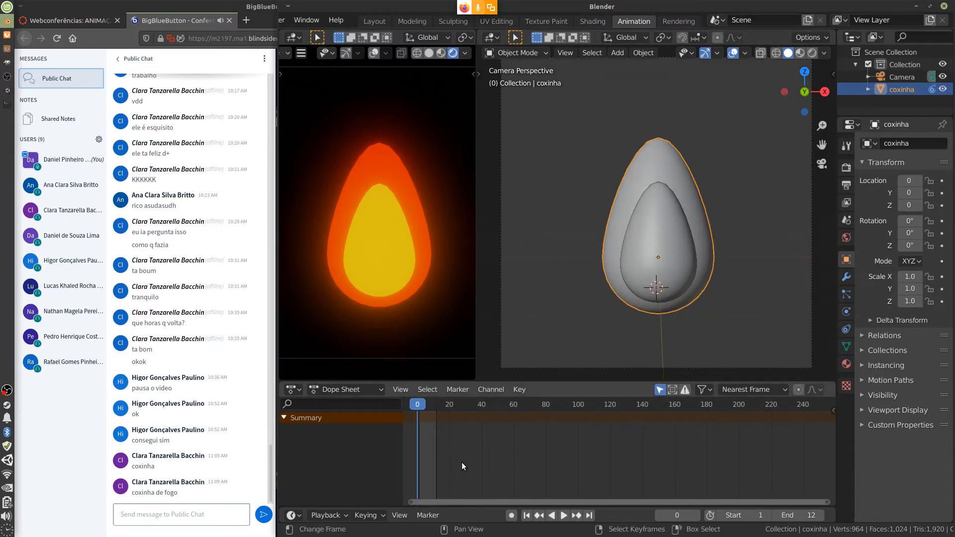
scroll(461, 463, up, 1)
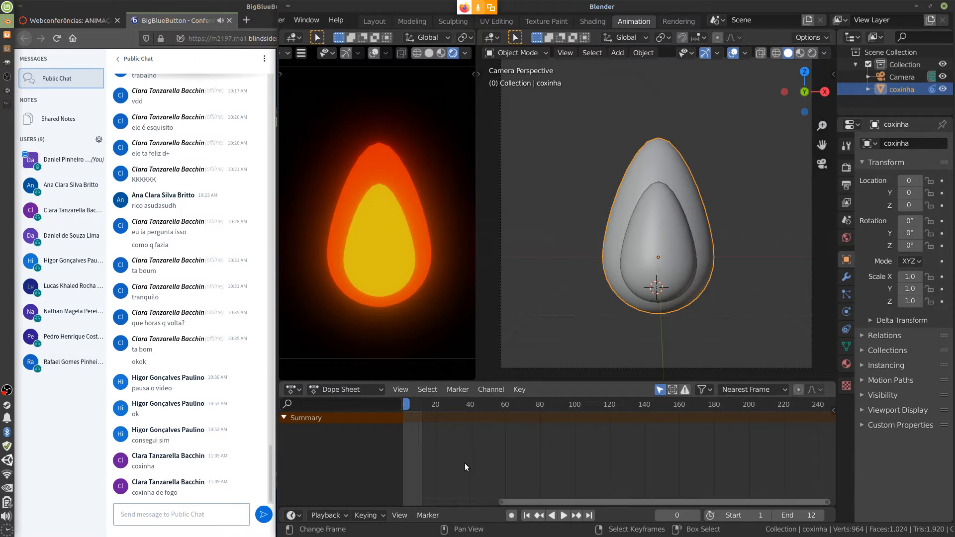
middle_drag(461, 464, 625, 462)
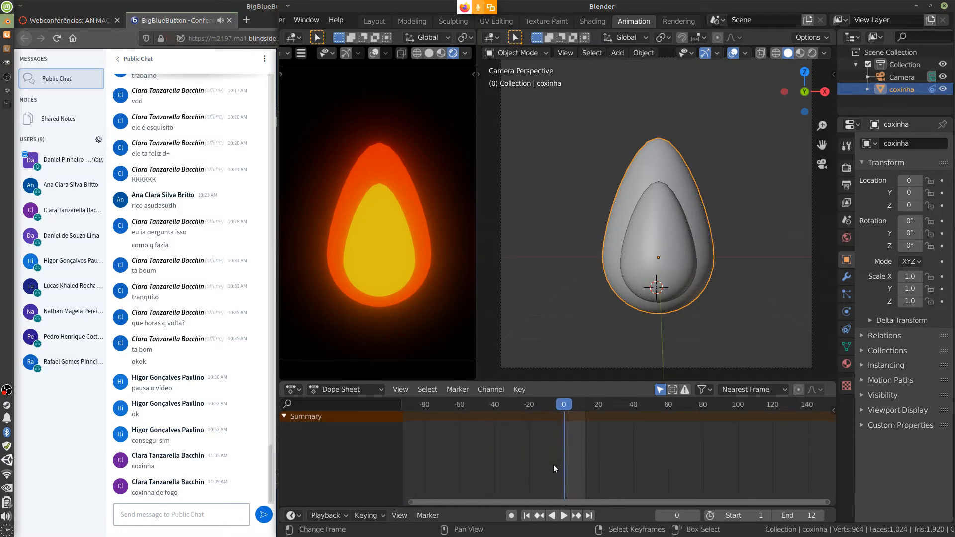
scroll(555, 469, up, 10)
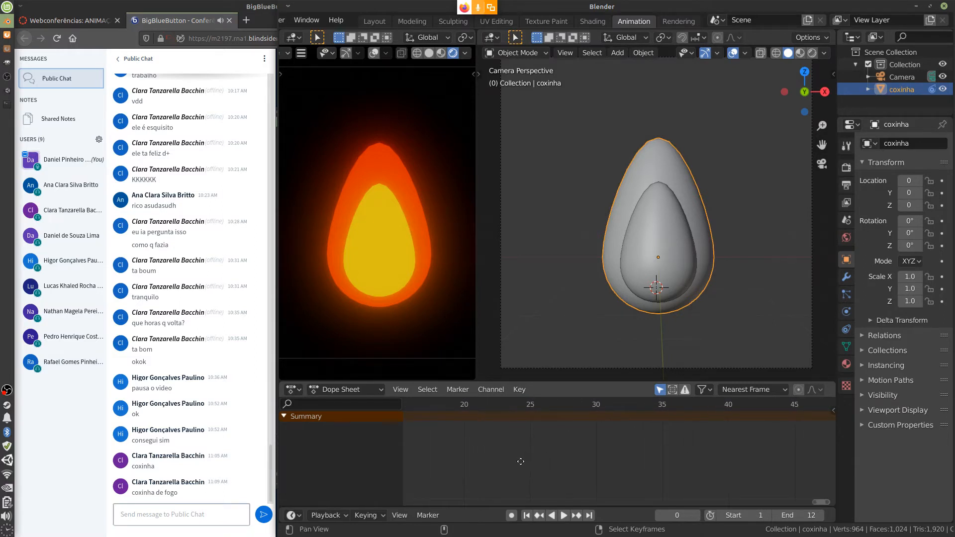
key(Home)
drag(604, 439, 542, 461)
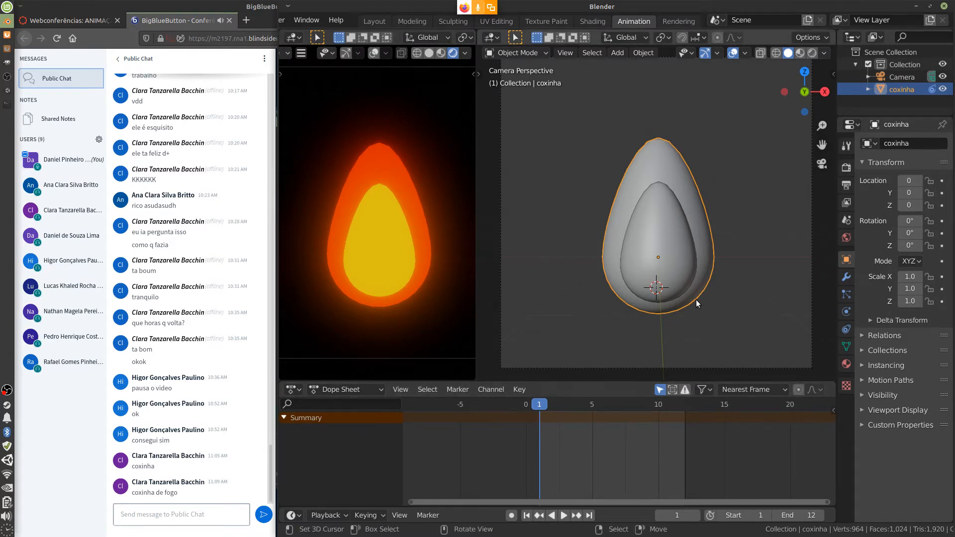
key(i)
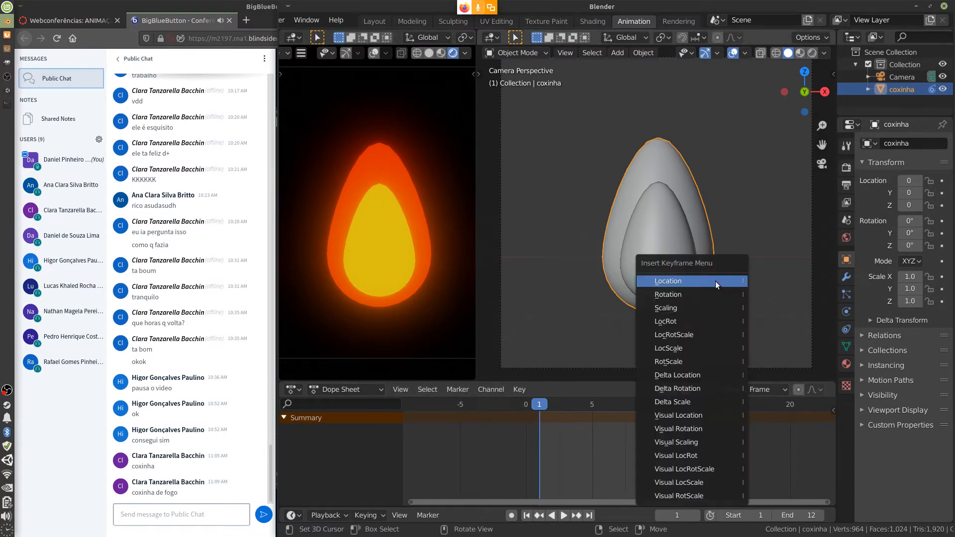
click(703, 335)
key(space)
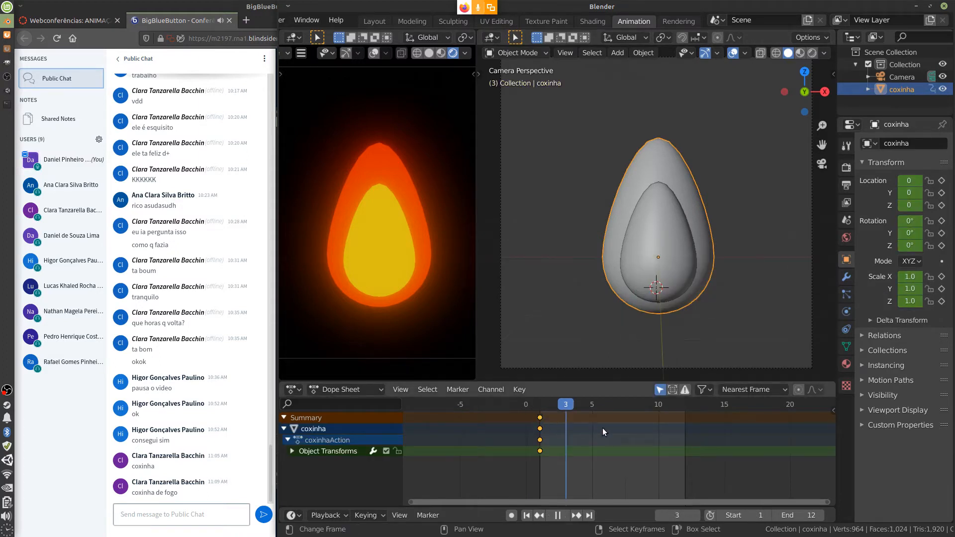
key(space)
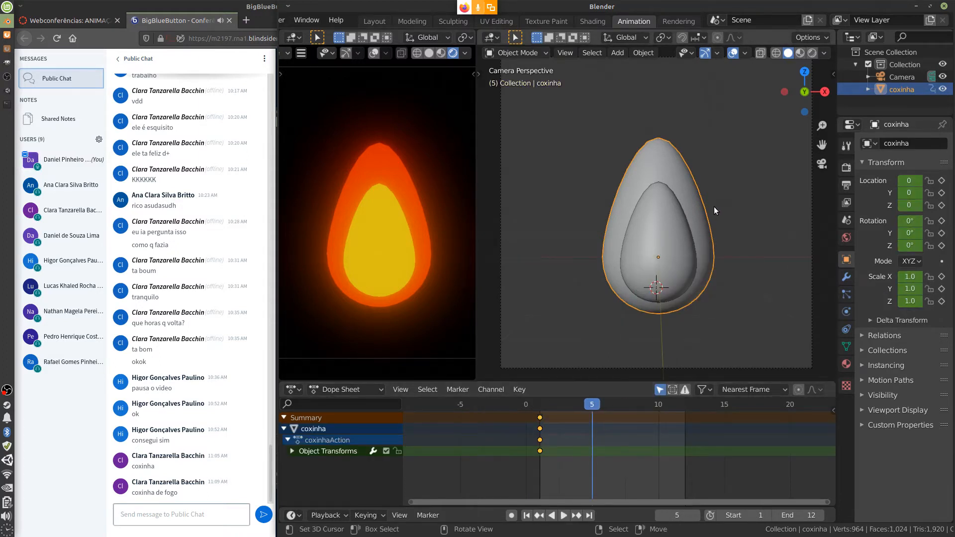
key(s)
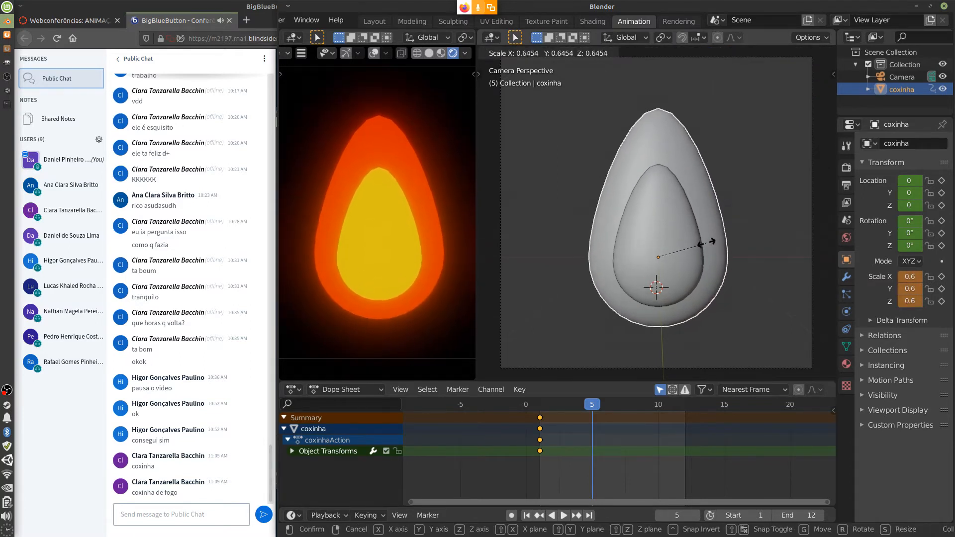
click(729, 248)
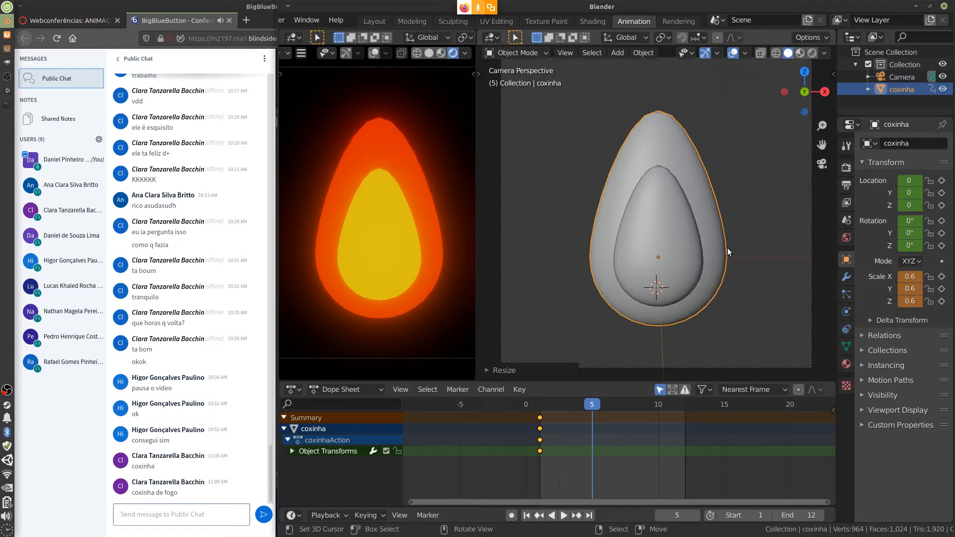
key(ctrl+z)
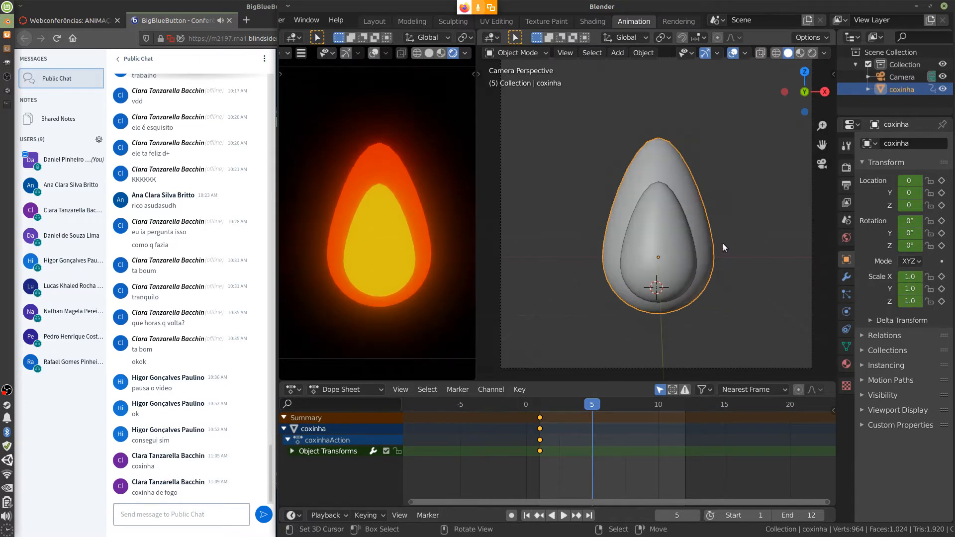
Stretch the coxinha along Z to a scale of about 1.5 and insert a LocRotScale keyframe at frame 5.
key(s)
key(z)
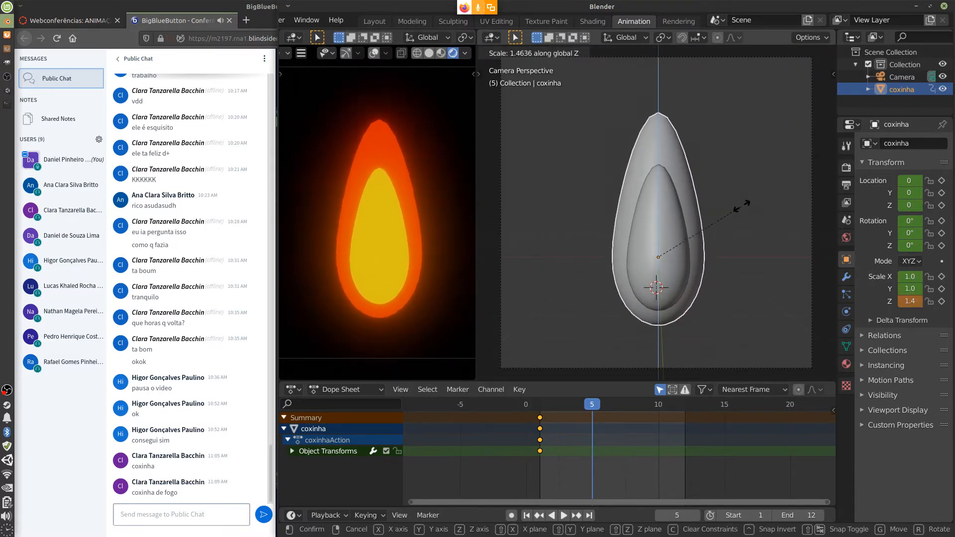
click(739, 212)
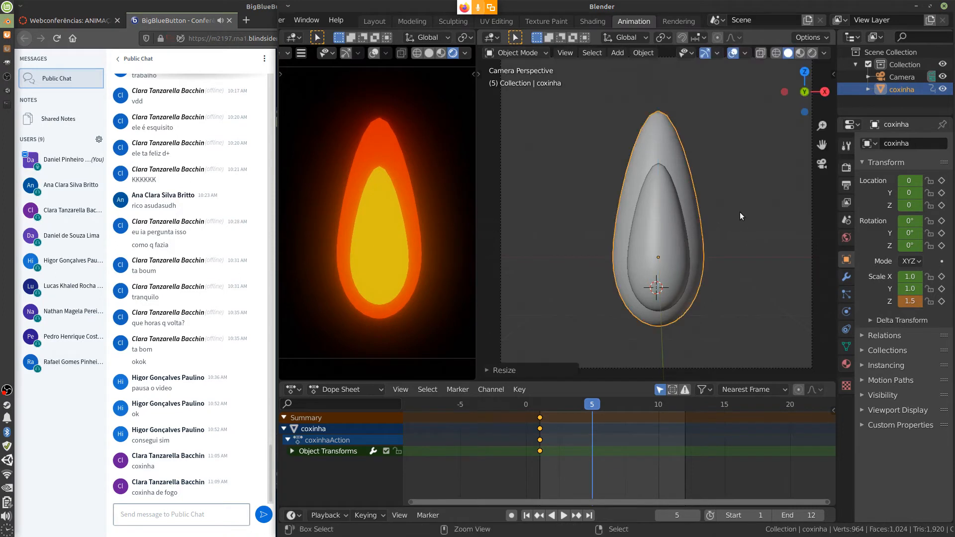
key(i)
click(712, 252)
key(shift+Left)
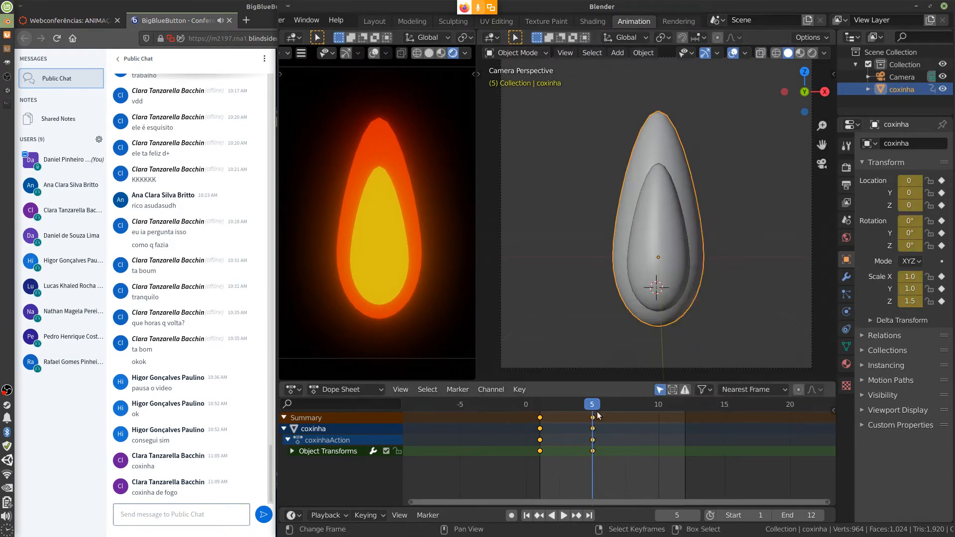
Duplicate the coxinha's frame 1 keyframe to frame 12 to close the loop.
key(space)
key(space)
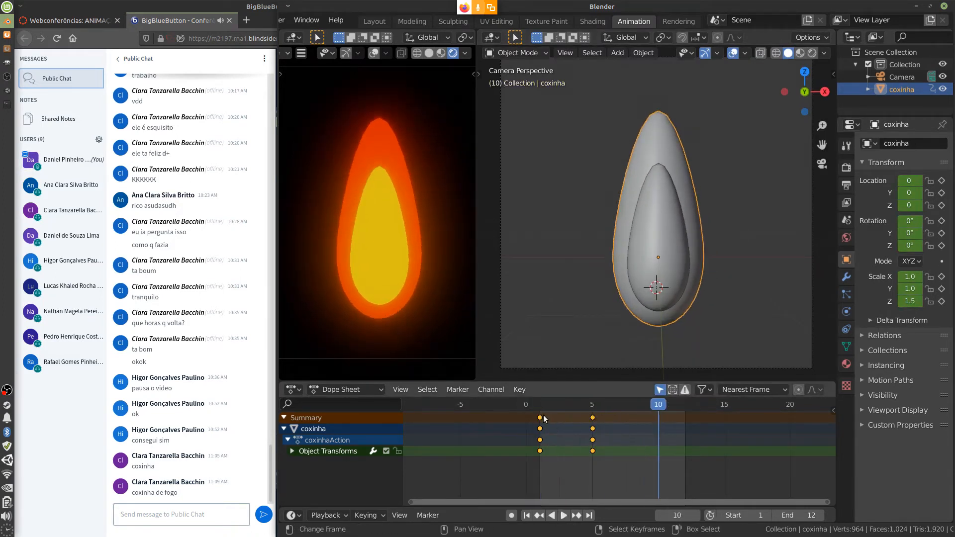
click(541, 420)
click(539, 421)
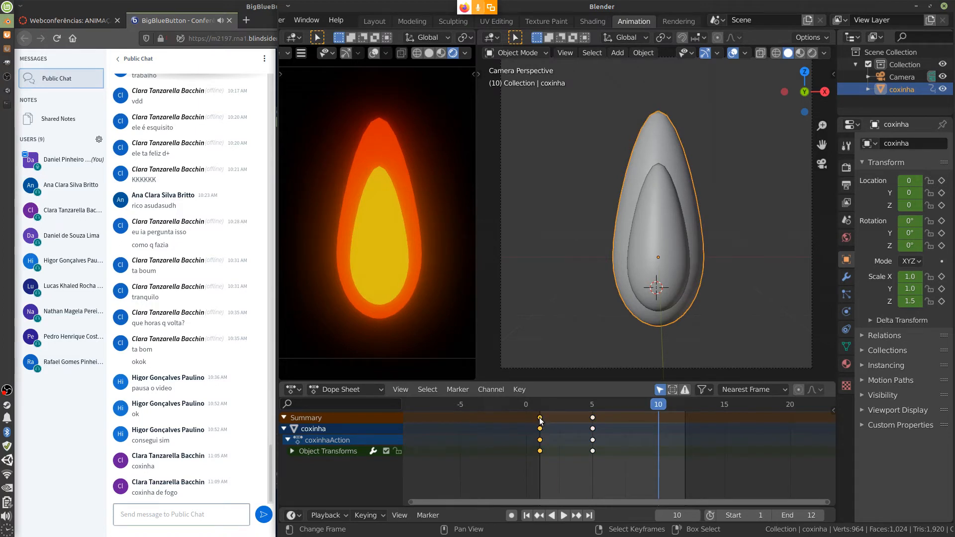
key(shift+d)
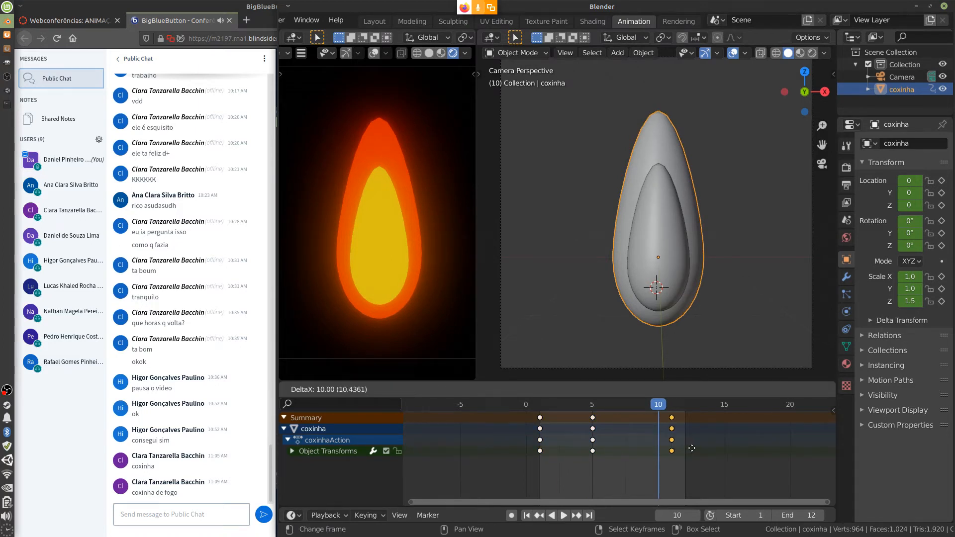
click(690, 451)
Move the stretched-pose keyframe to frame 7 and place the playhead at frame 4.
key(space)
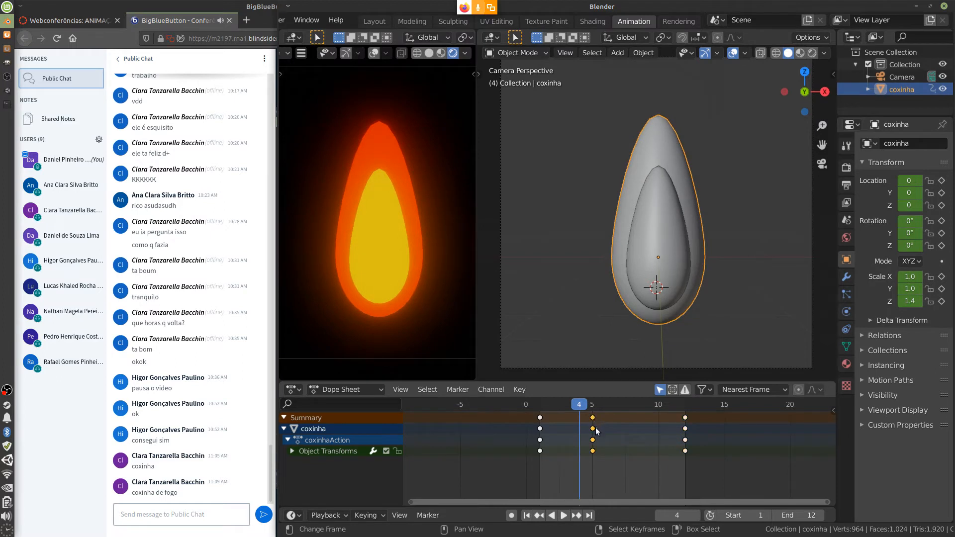
key(g)
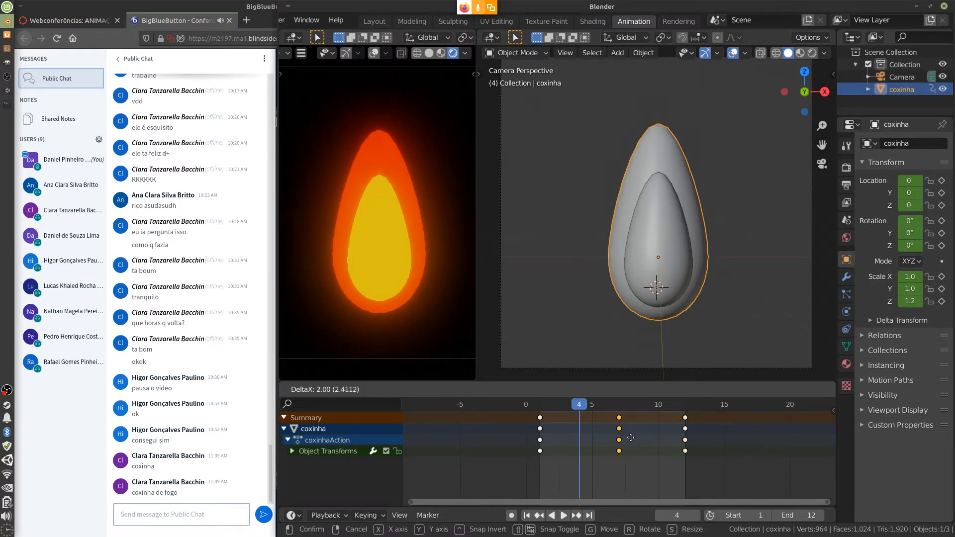
click(630, 438)
key(space)
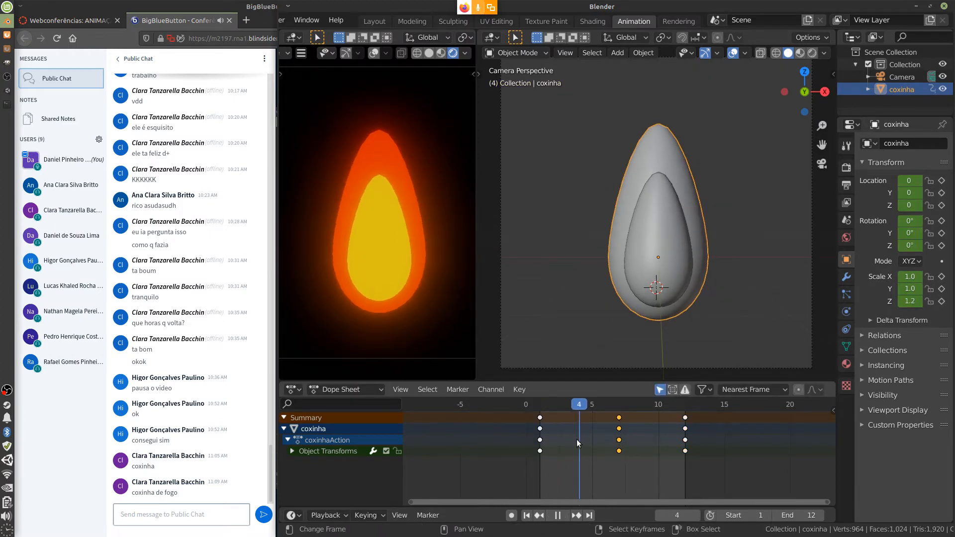
key(Escape)
At frame 4, squash the coxinha along Z to about 0.6, lower it slightly, and insert a LocRotScale keyframe.
key(s)
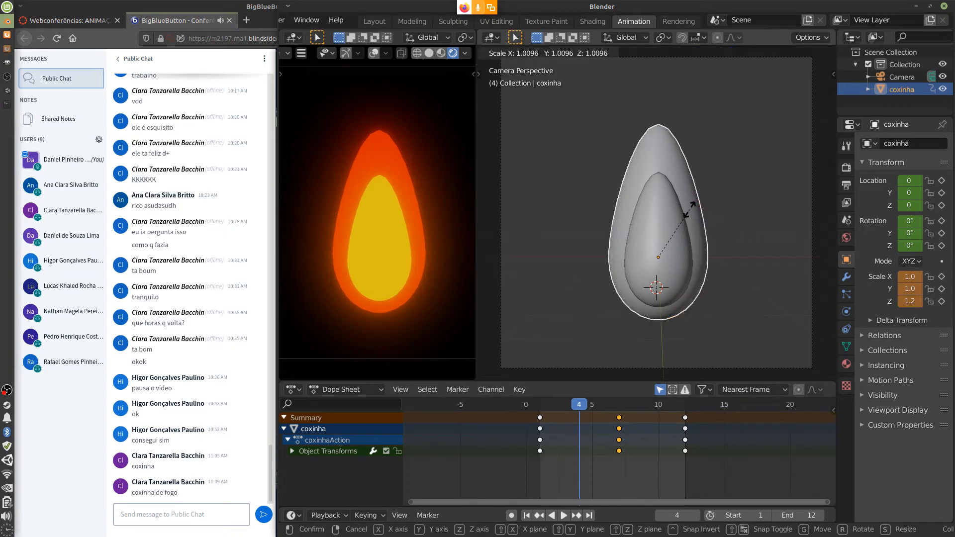
key(z)
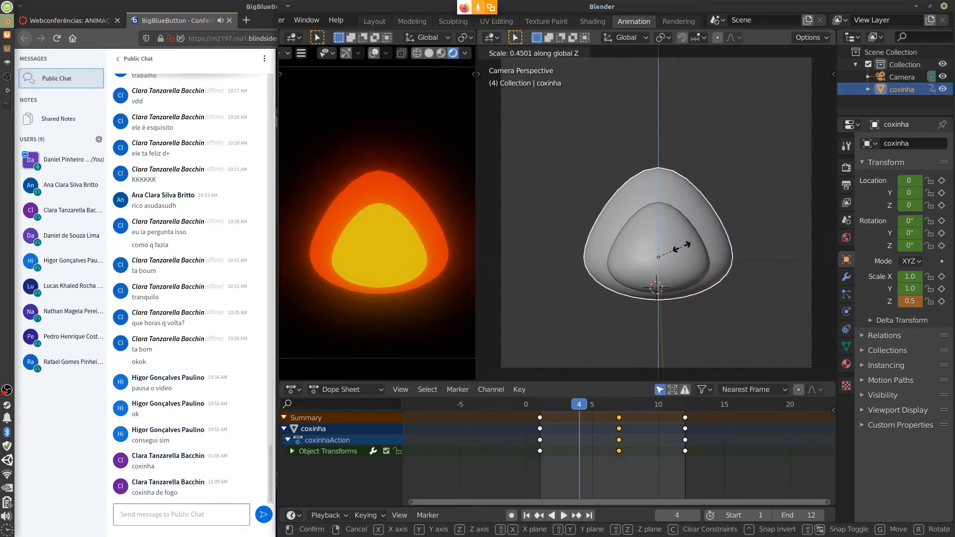
click(682, 246)
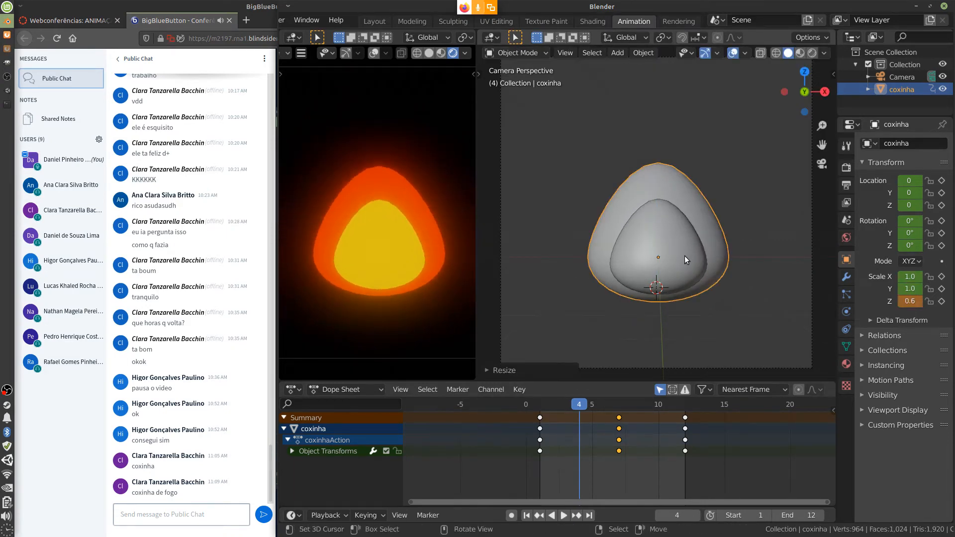
key(g)
key(z)
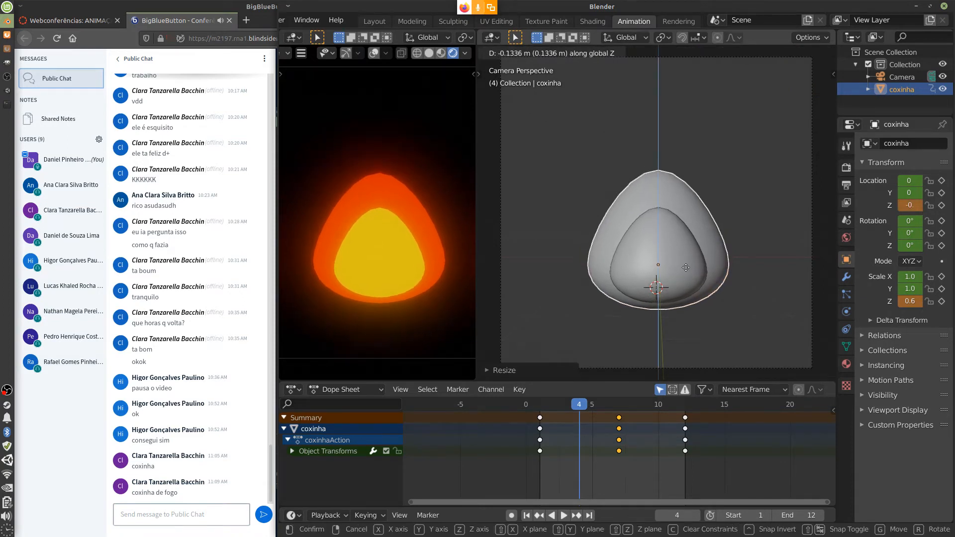
click(684, 270)
key(i)
click(683, 273)
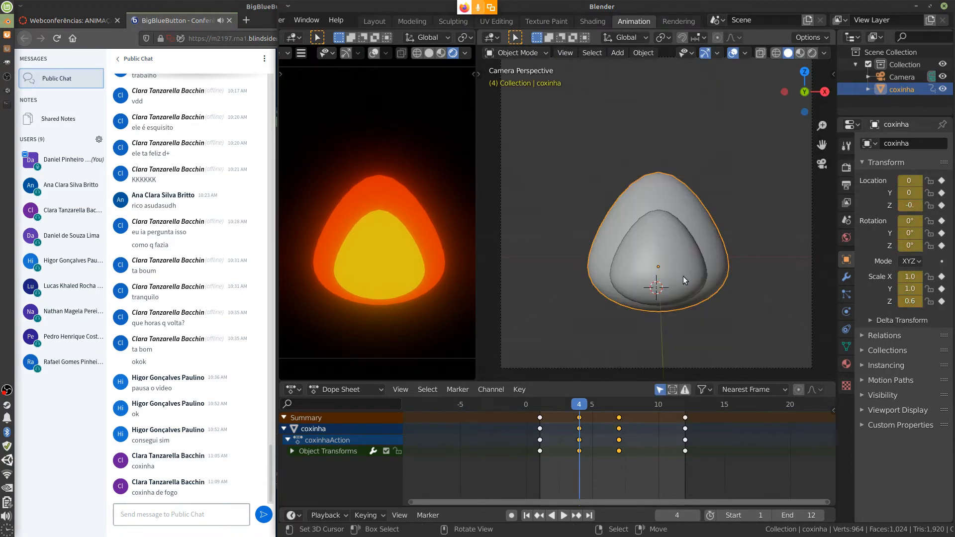
At frame 7, raise the stretched coxinha about 0.2 m along Z and insert a LocRotScale keyframe.
key(space)
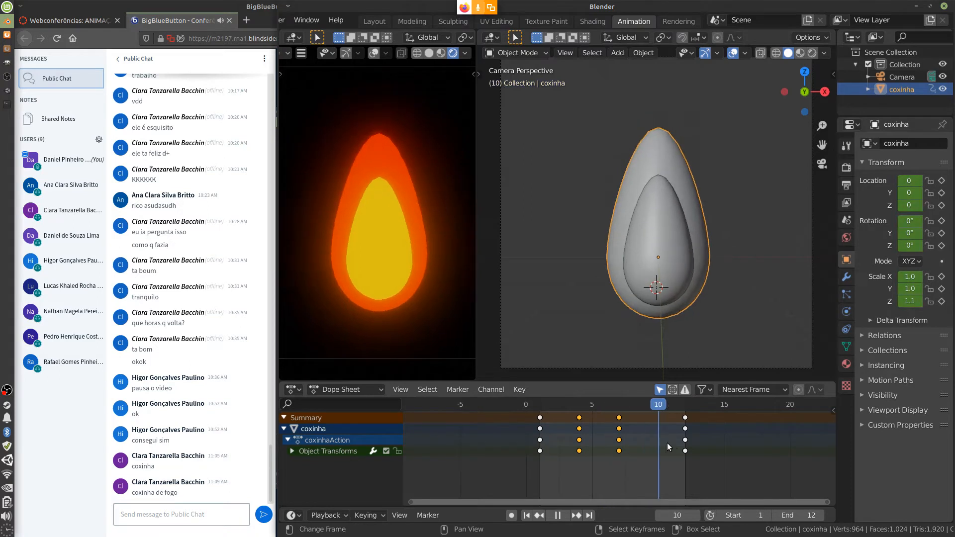
key(space)
click(620, 450)
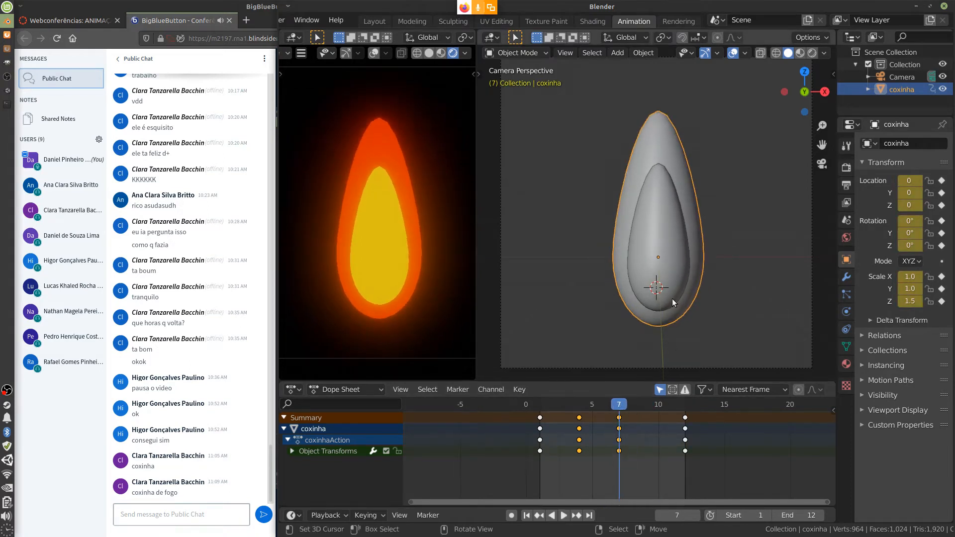
key(g)
key(z)
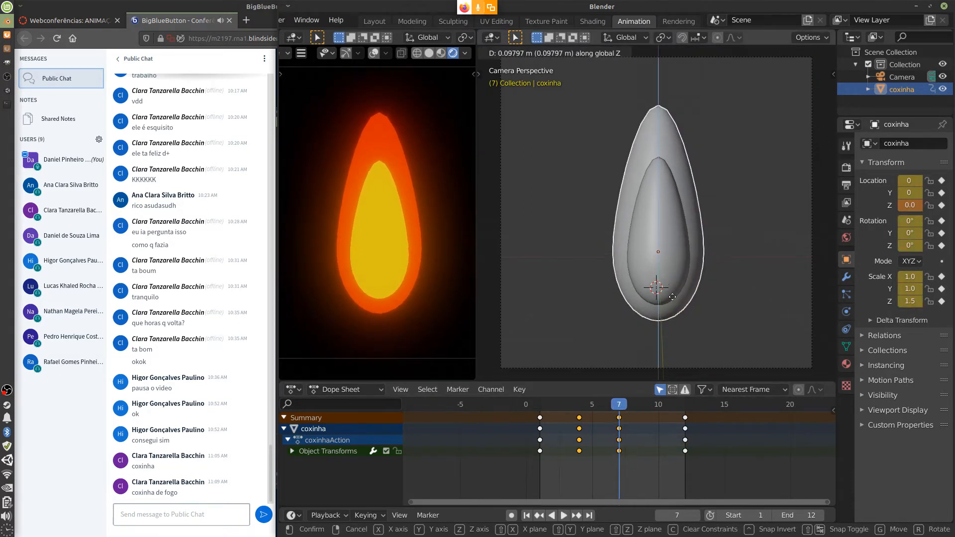
click(673, 284)
key(i)
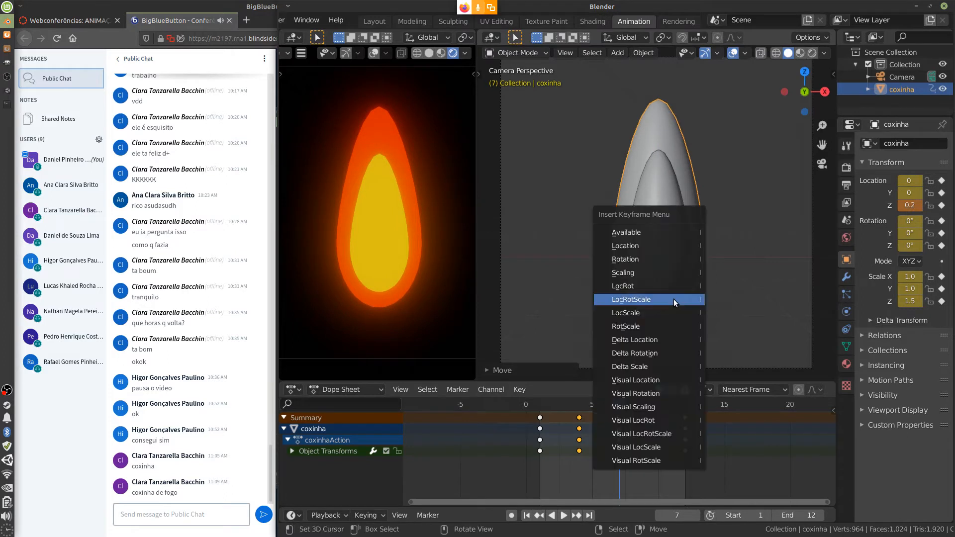
click(673, 300)
Play and scrub the animation to review the motion, checking the inner egg's and the coxinha's keyframes, and return to frame 1.
key(space)
drag(542, 481, 653, 485)
key(space)
right_click(670, 255)
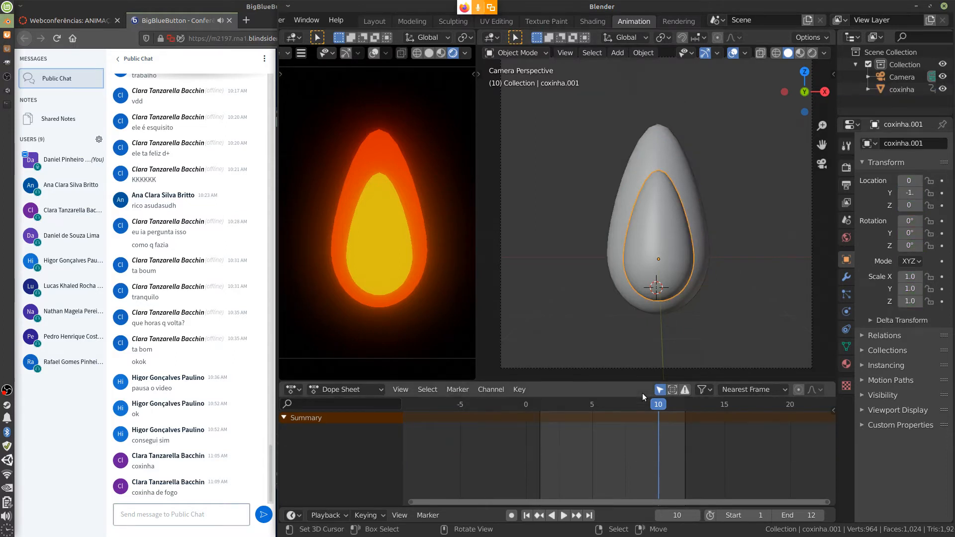
key(space)
click(527, 453)
drag(527, 453, 538, 452)
key(space)
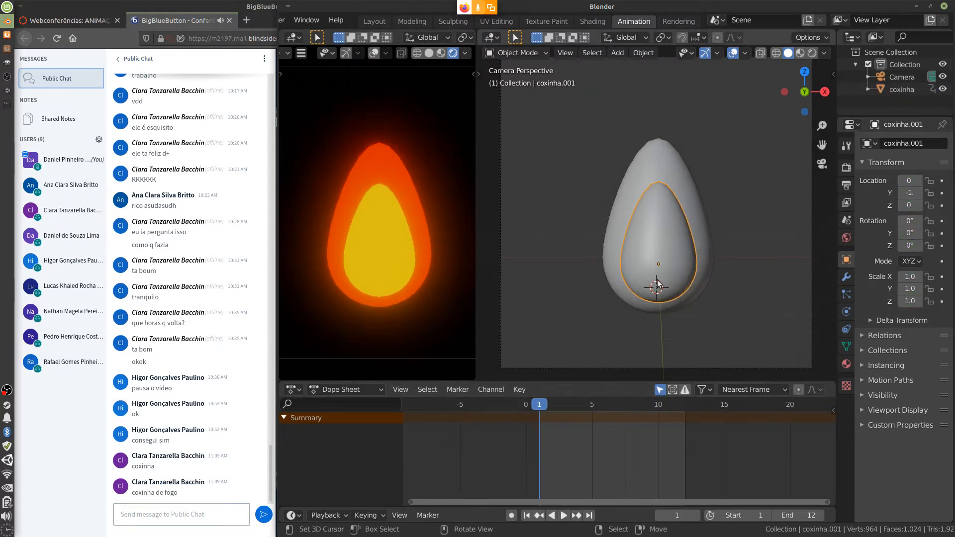
right_click(619, 304)
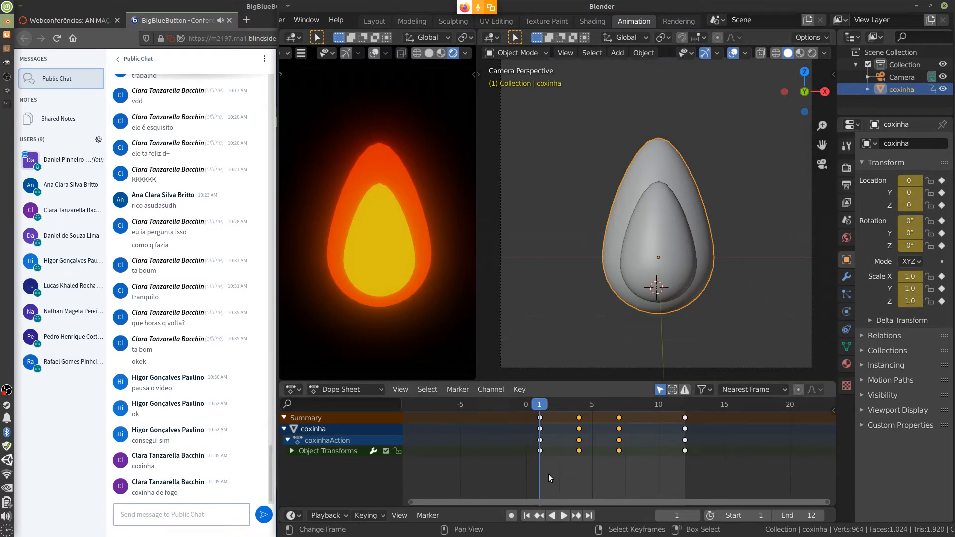
Insert a LocRotScale keyframe on the inner egg (coxinha.001) at frame 1.
click(667, 264)
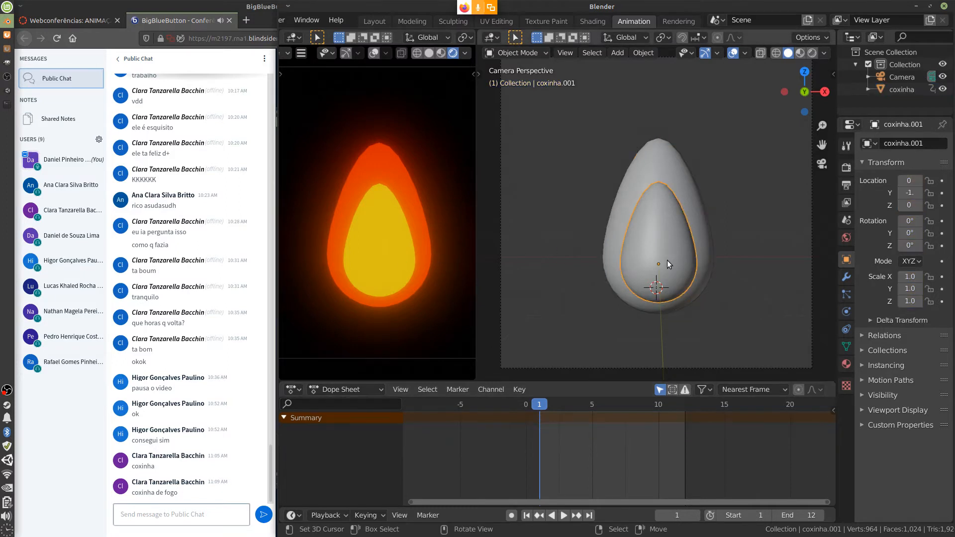
key(i)
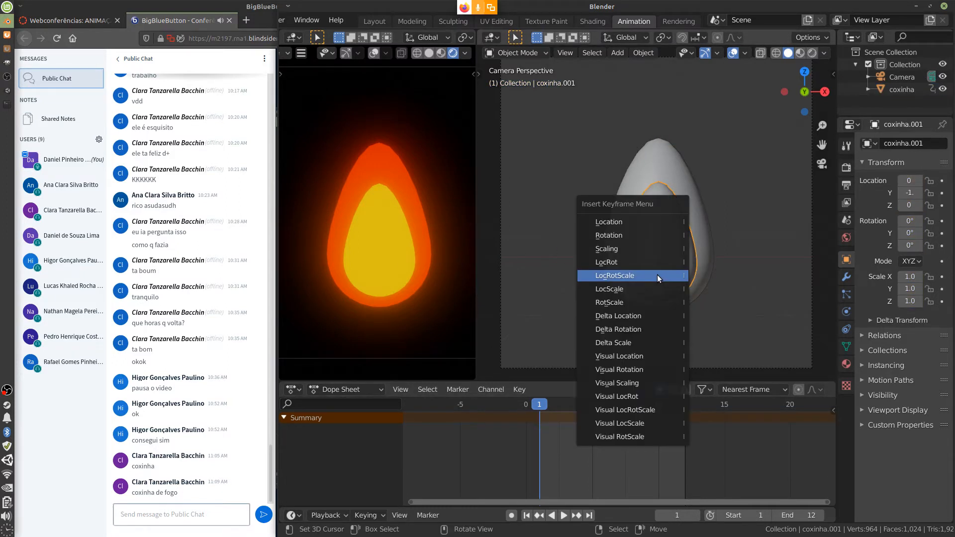
click(657, 275)
At frame 4, raise the inner egg about 0.3 m along Z and insert a LocRotScale keyframe.
key(space)
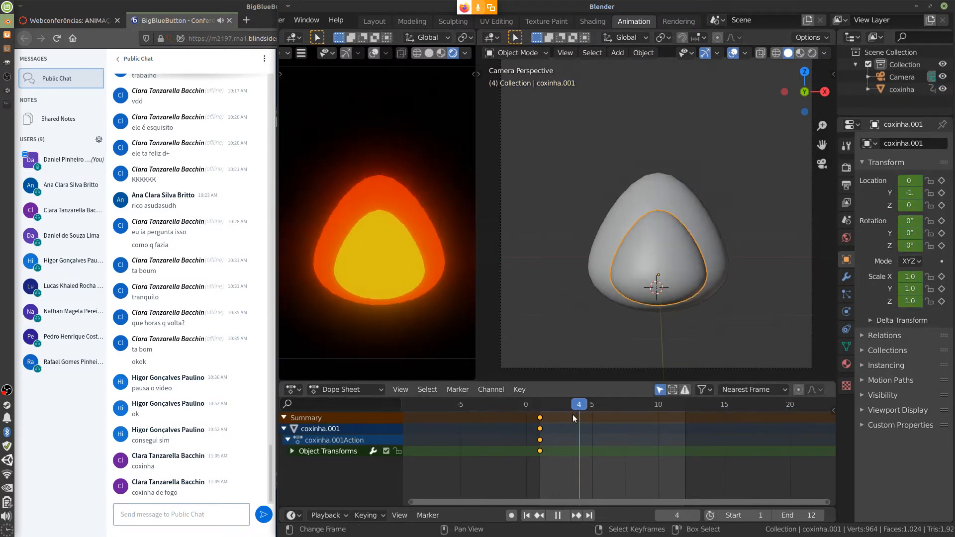
key(space)
key(g)
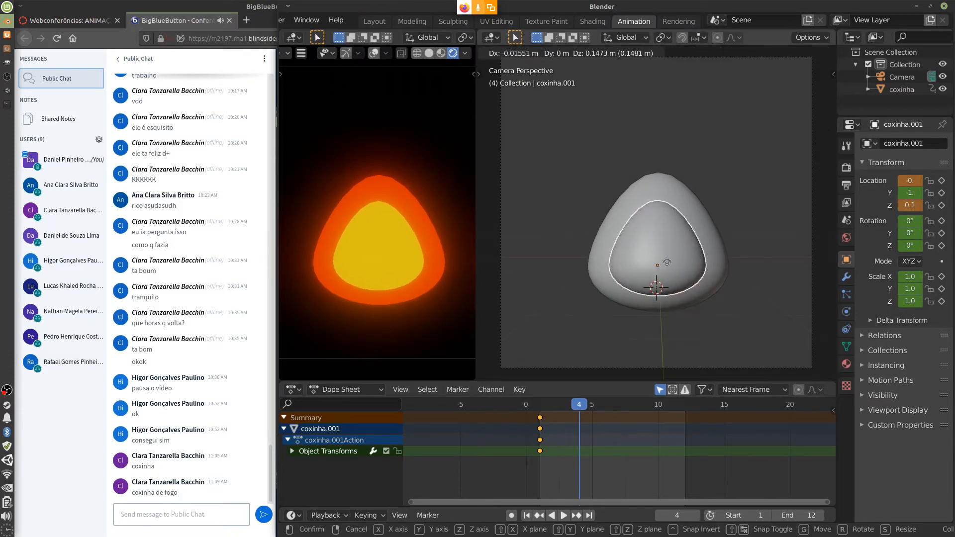
key(z)
click(667, 255)
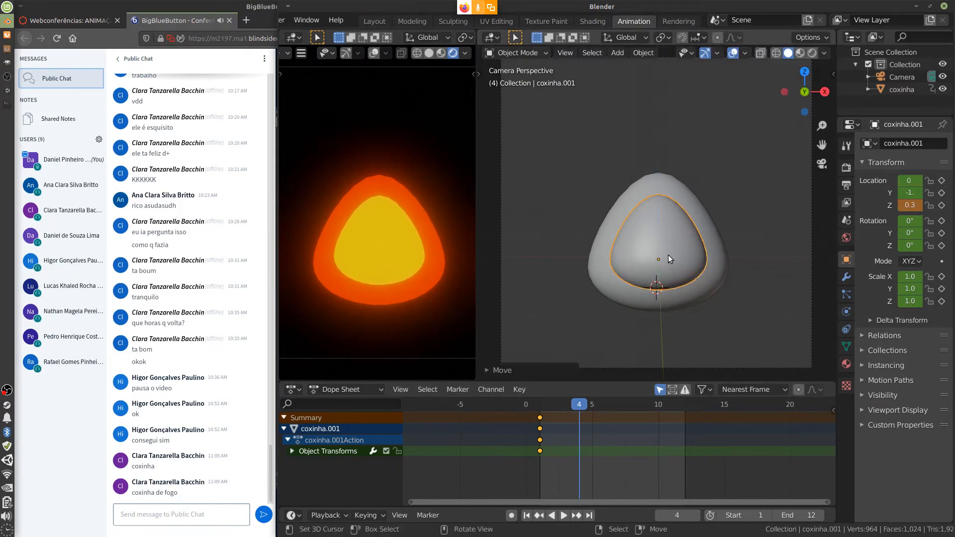
key(i)
click(667, 267)
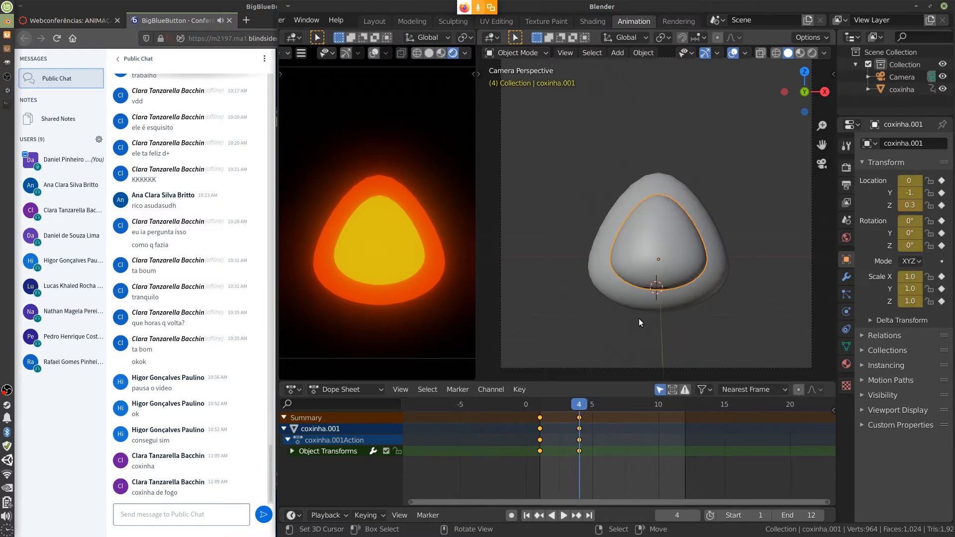
Duplicate the inner egg's frame 1 keyframe to frame 12 to close its loop.
key(space)
key(space)
click(540, 418)
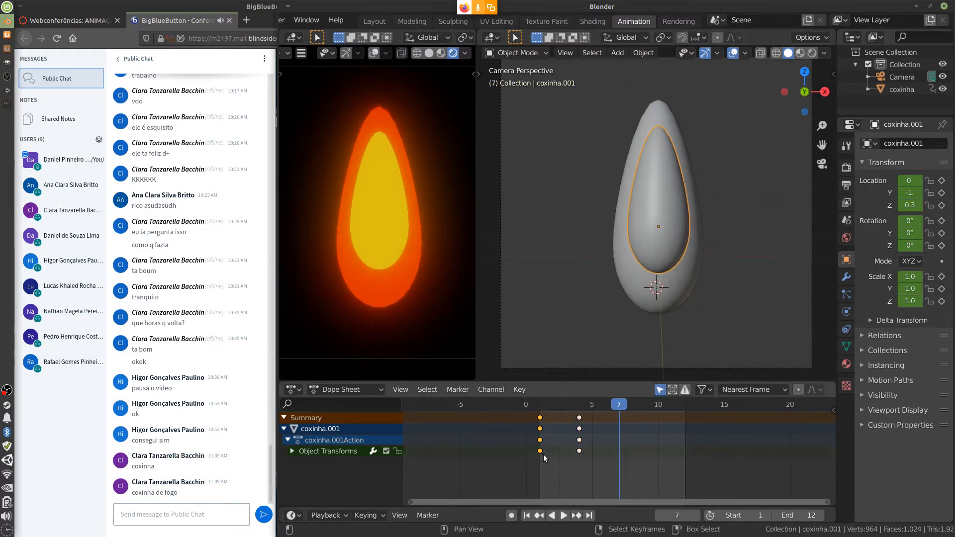
key(shift+d)
click(691, 450)
At frame 8, move the inner egg up to about 0.3 m in Z and insert a LocRotScale keyframe.
key(space)
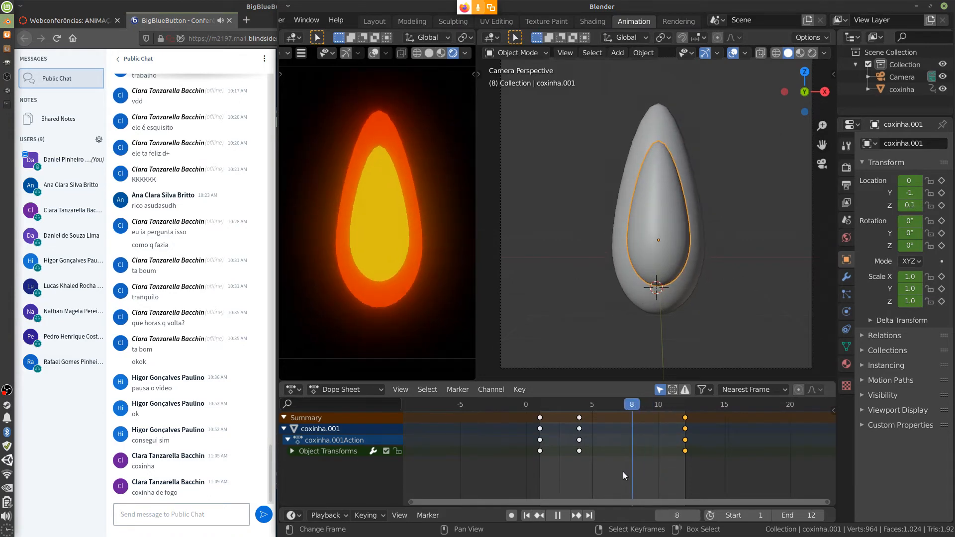
key(space)
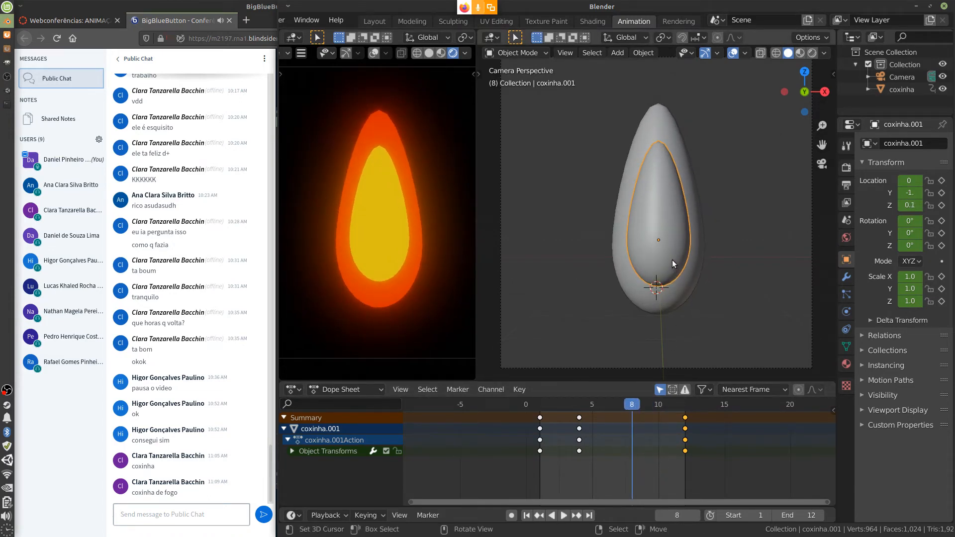
key(g)
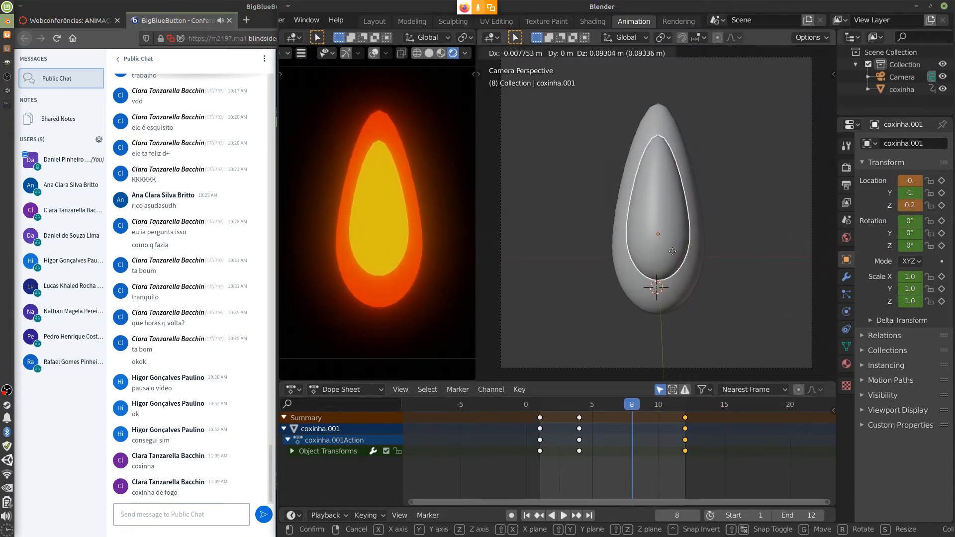
click(676, 254)
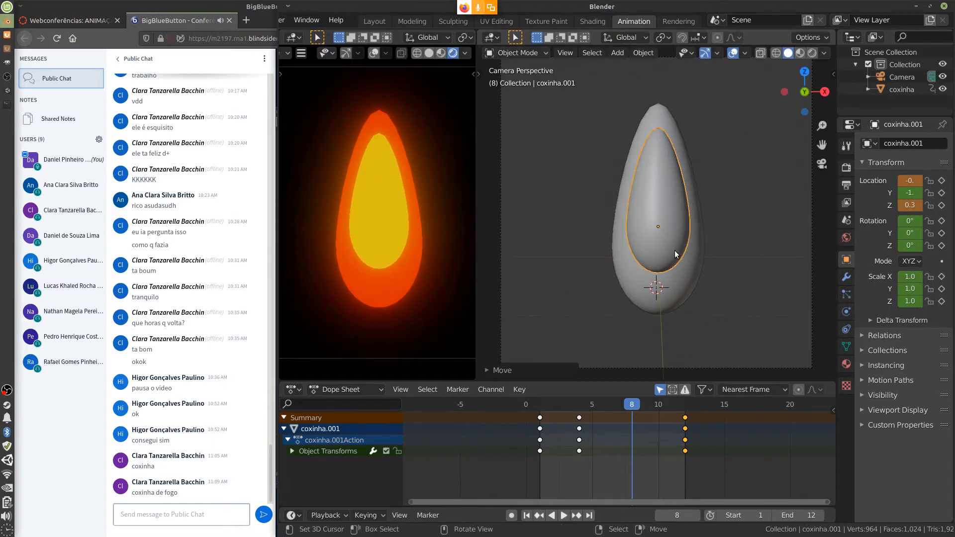
key(i)
Play back the animation, and set the inner egg's two middle keyframes at frames 5 and 8.
key(space)
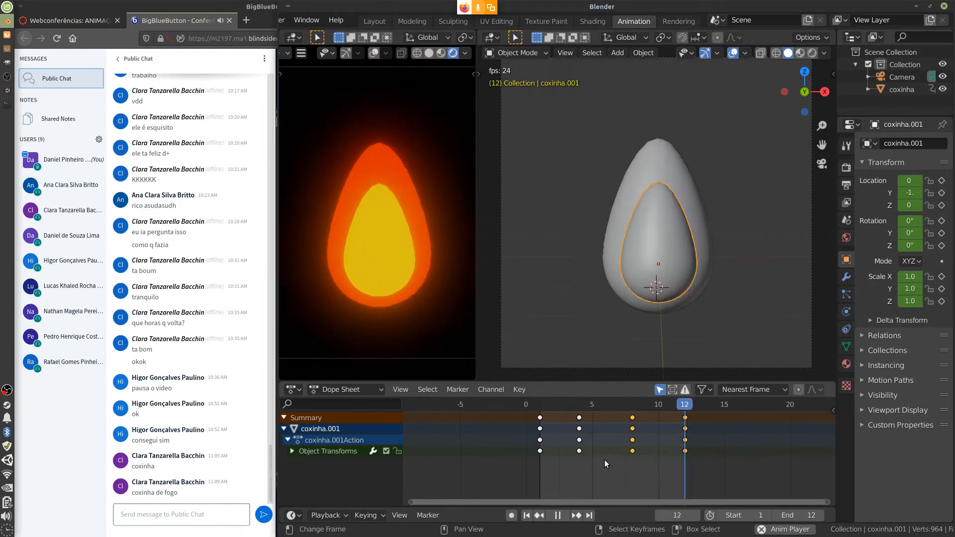
key(Escape)
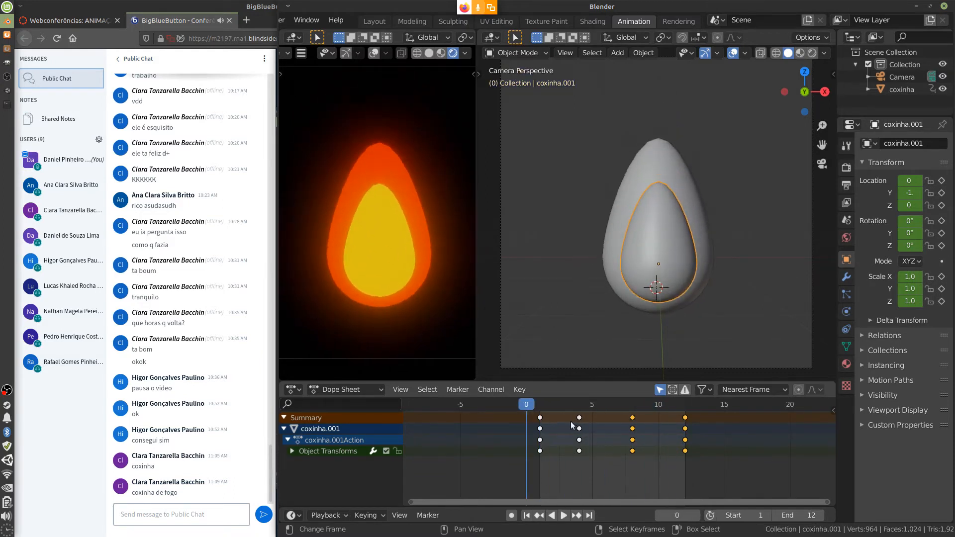
shift+click(632, 428)
key(g)
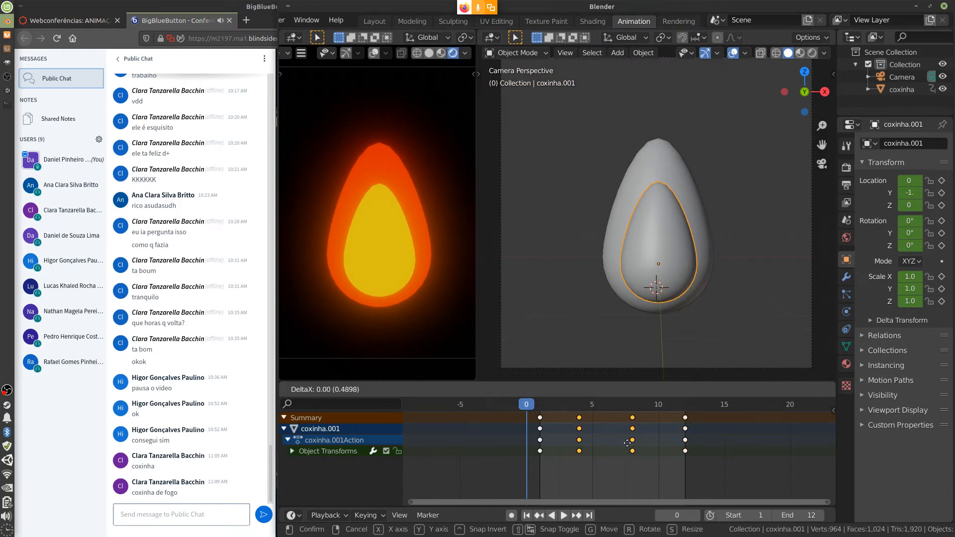
click(628, 443)
click(645, 418)
key(g)
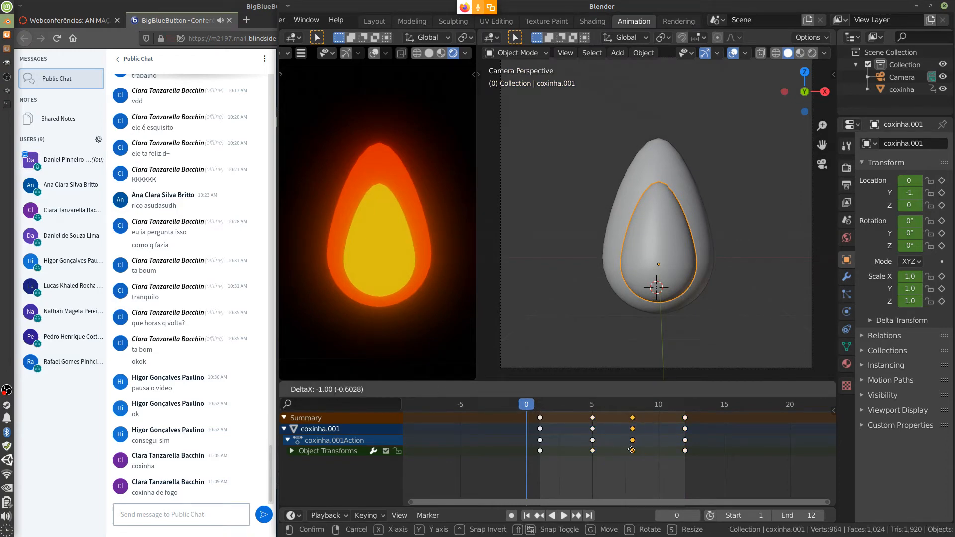
click(629, 447)
Move the outer coxinha's stretched-pose keyframe to frame 9 and its squashed-pose keyframe to frame 6.
right_click(622, 291)
click(619, 429)
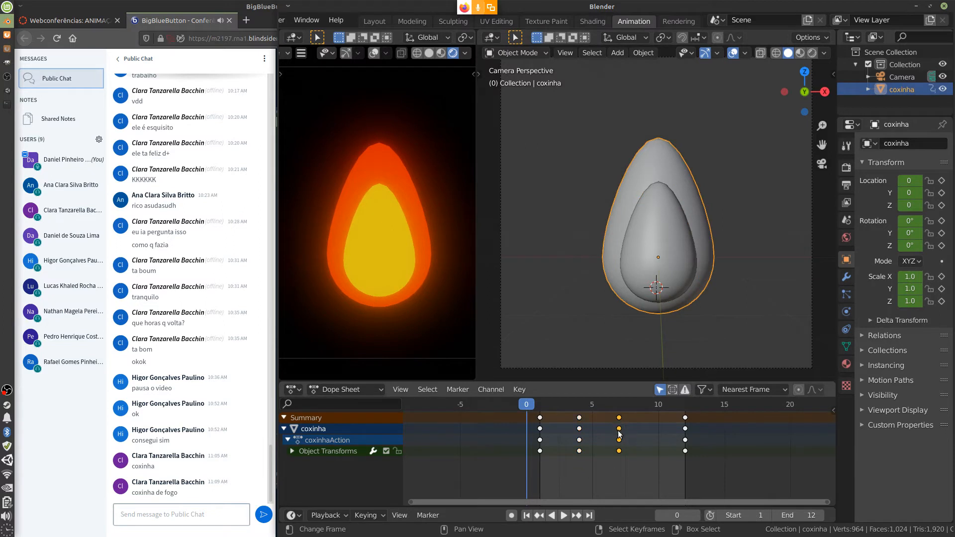
key(g)
click(645, 449)
click(579, 417)
key(g)
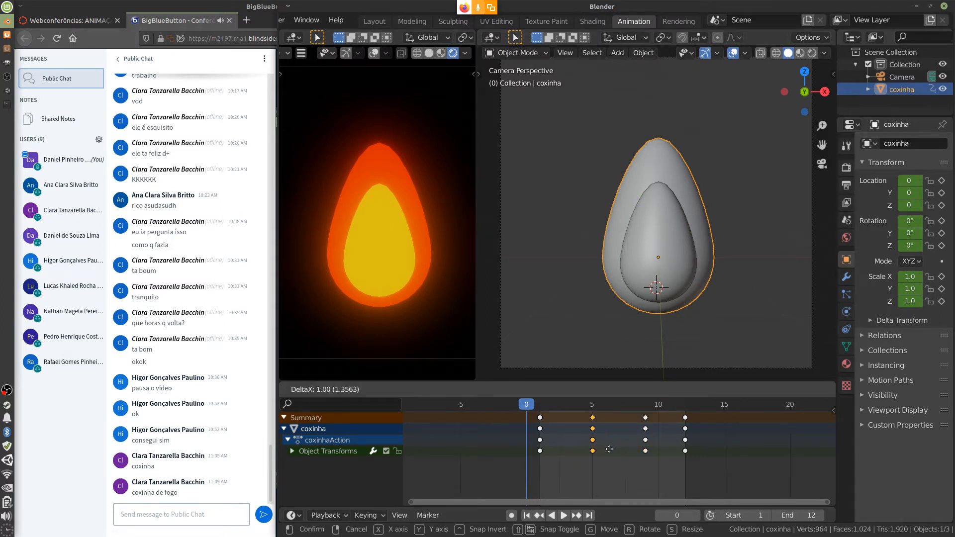
click(614, 449)
Shift the outer coxinha's two middle keyframes one frame earlier, to frames 5 and 8, and review the motion.
key(space)
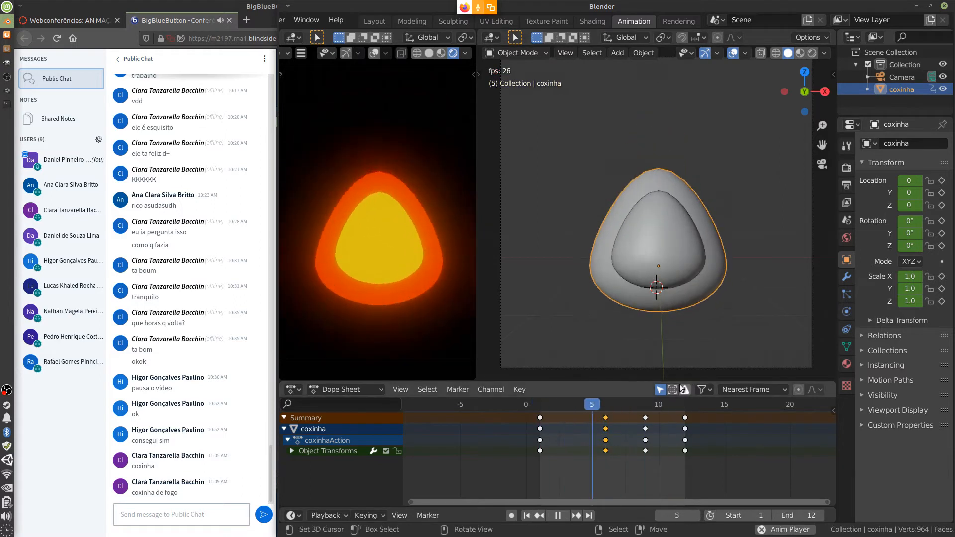
key(Escape)
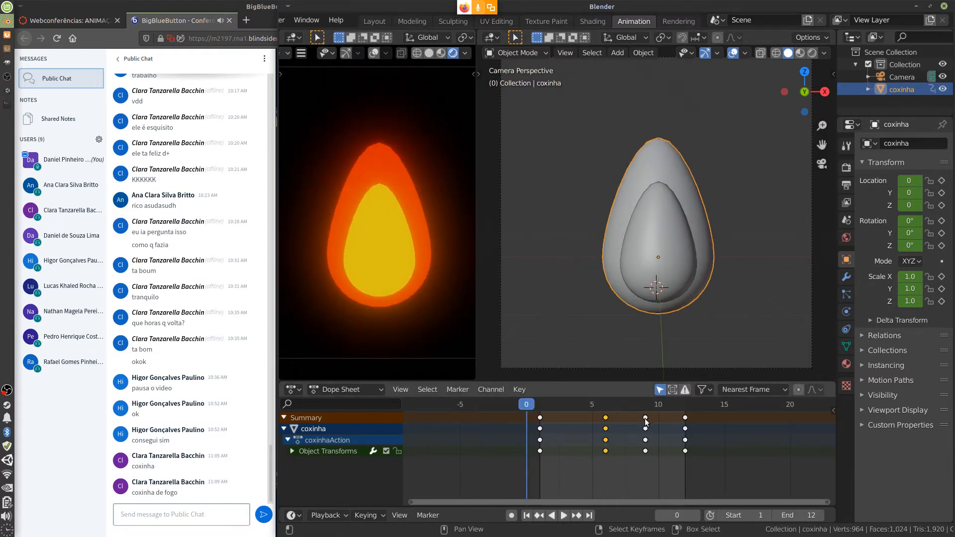
shift+click(645, 421)
key(g)
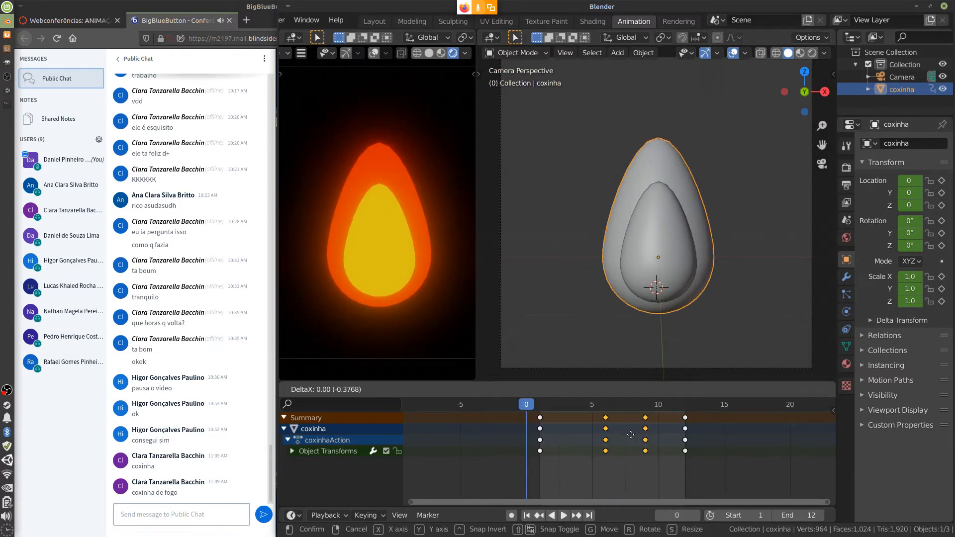
click(629, 438)
key(space)
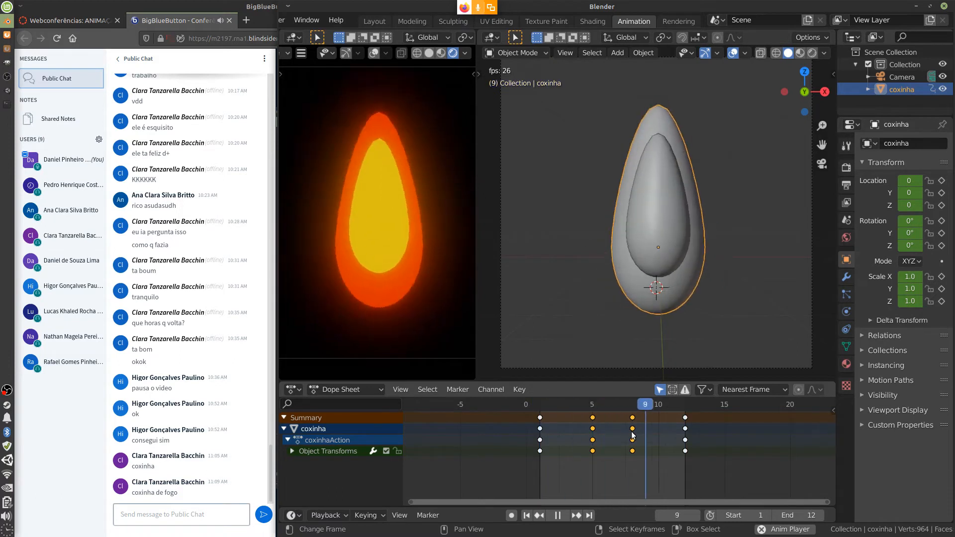
drag(538, 468, 595, 481)
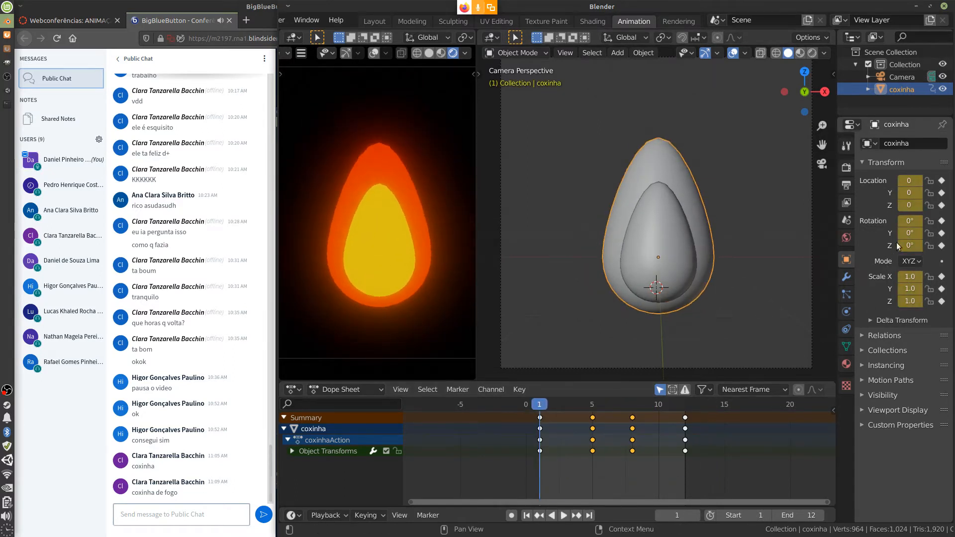
Set the scene's output to a custom frame rate of 12 FPS and play the animation.
click(845, 168)
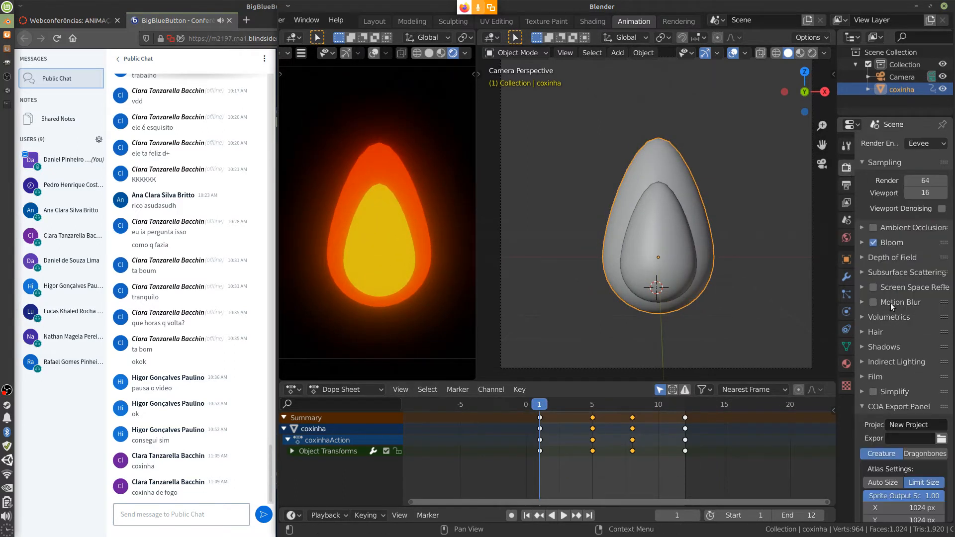
click(845, 189)
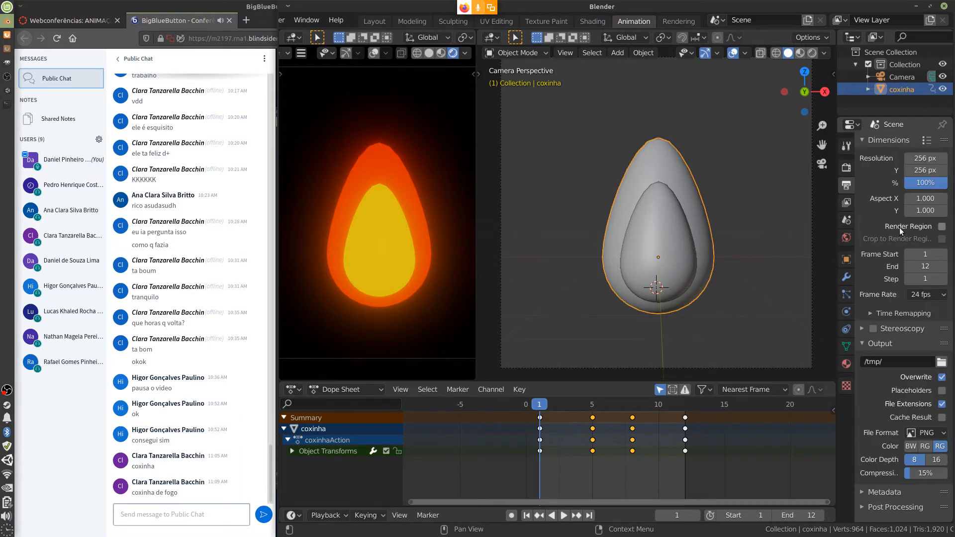
click(929, 297)
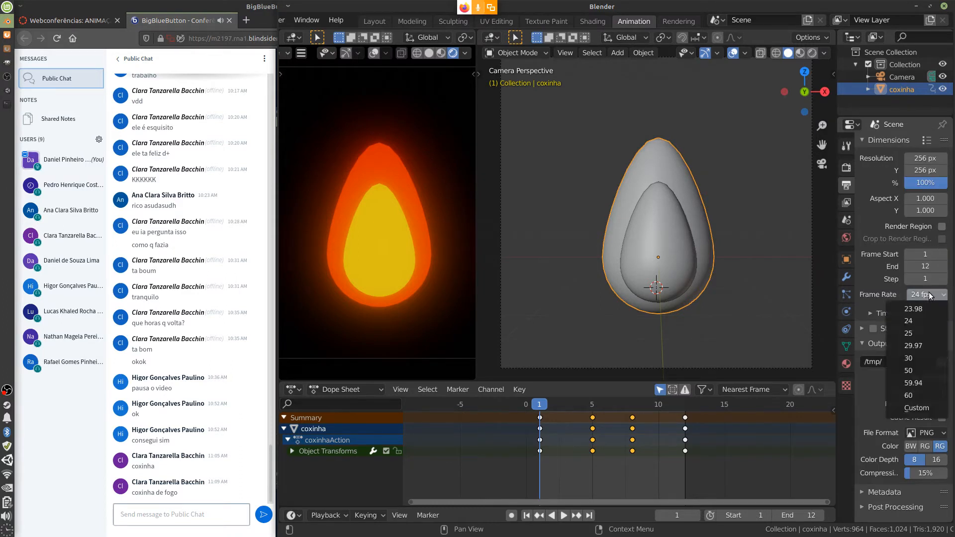
click(929, 293)
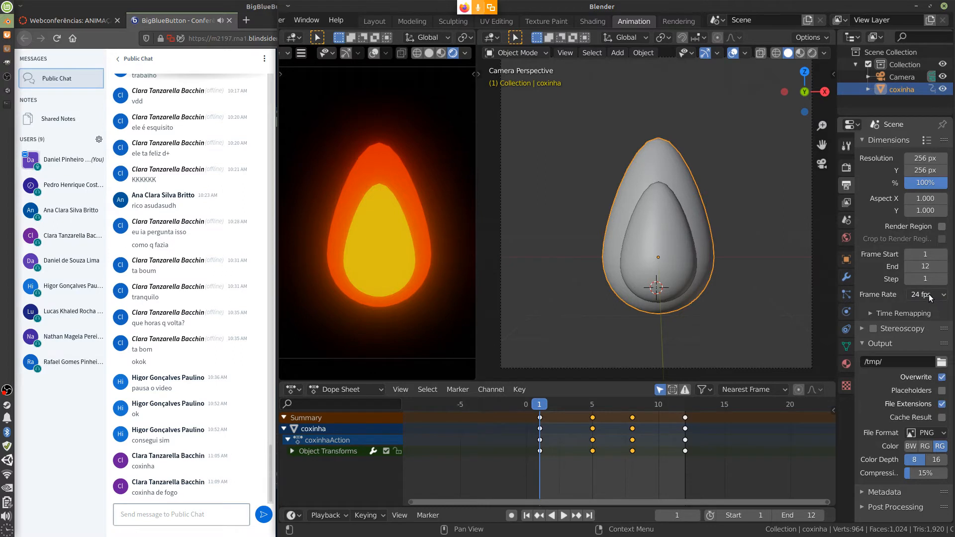
click(925, 297)
click(917, 409)
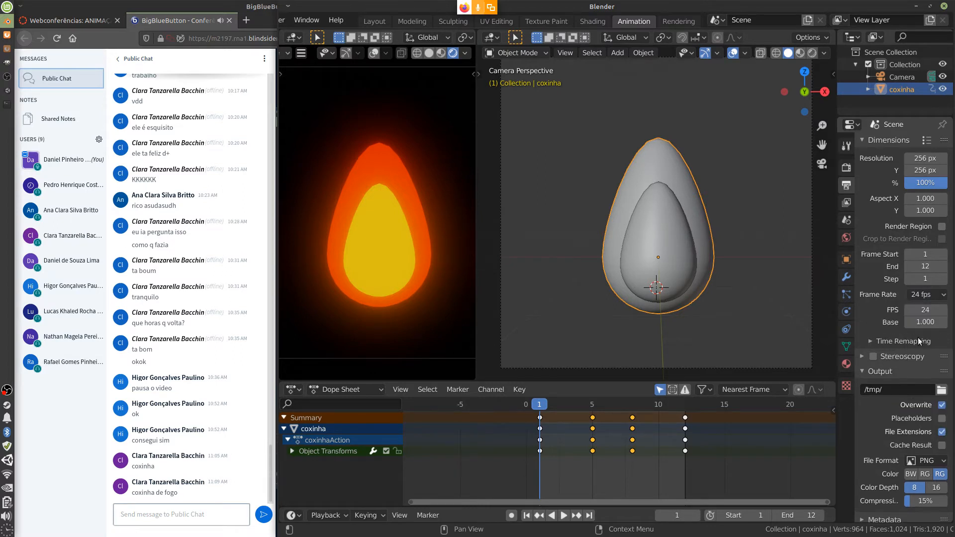
click(923, 314)
text(12)
key(Return)
key(space)
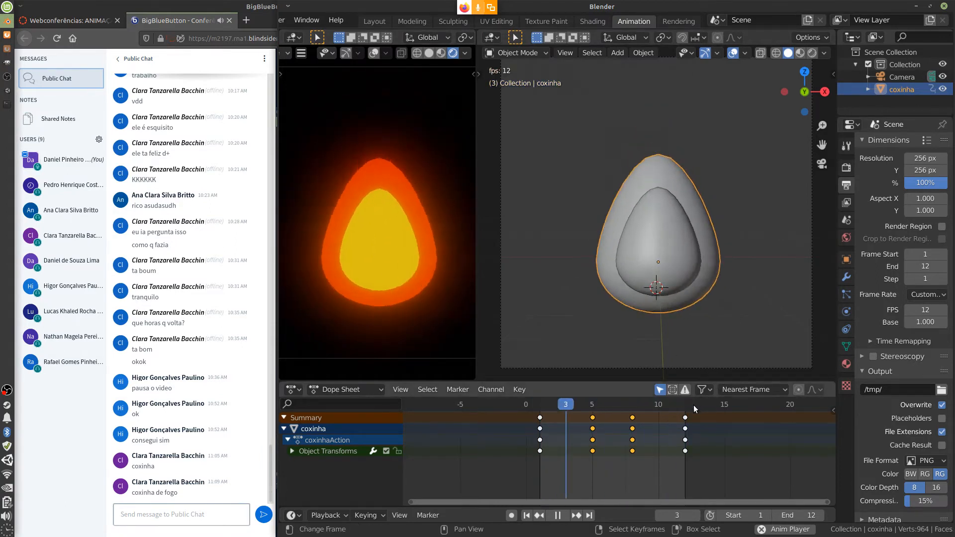
Select the inner flame shape at frame 5 and set the scene's frame rate to 24 FPS.
key(Escape)
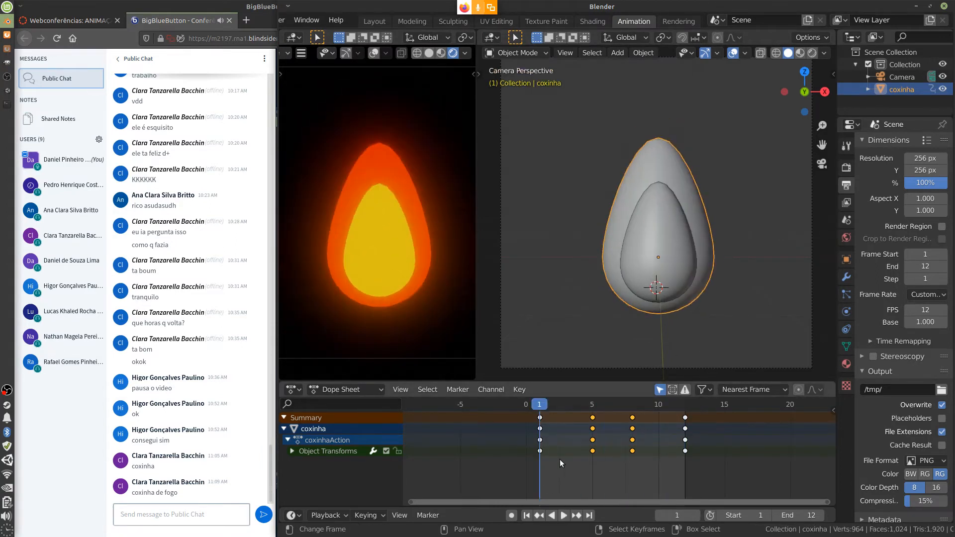
click(590, 467)
right_click(658, 265)
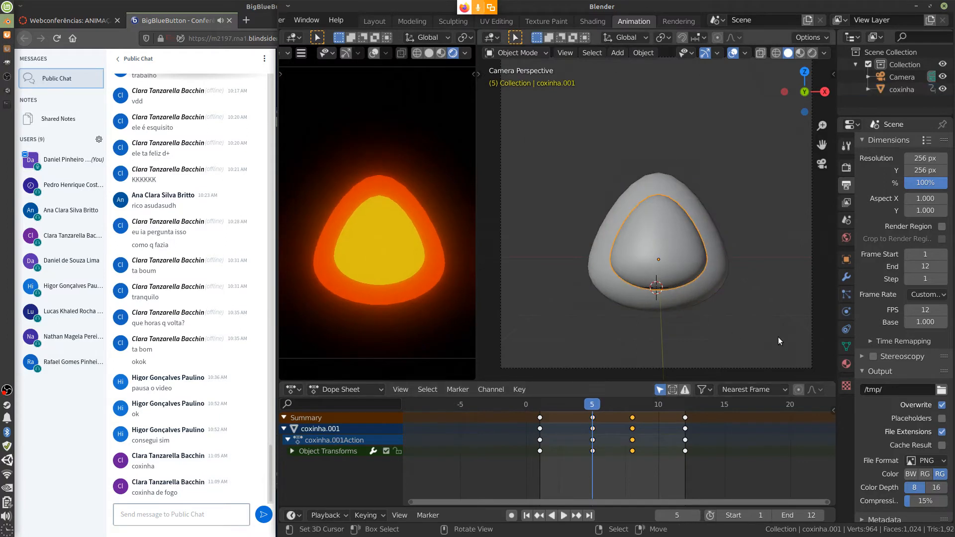
click(920, 311)
text(24)
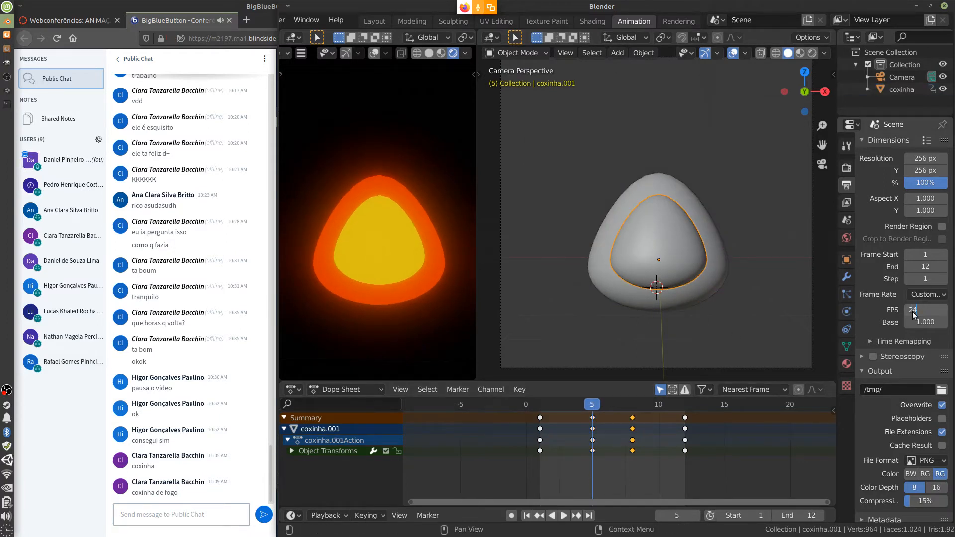
key(Return)
At frame 5, move the inner flame down about 0.22 m along the Z axis and insert a keyframe.
key(space)
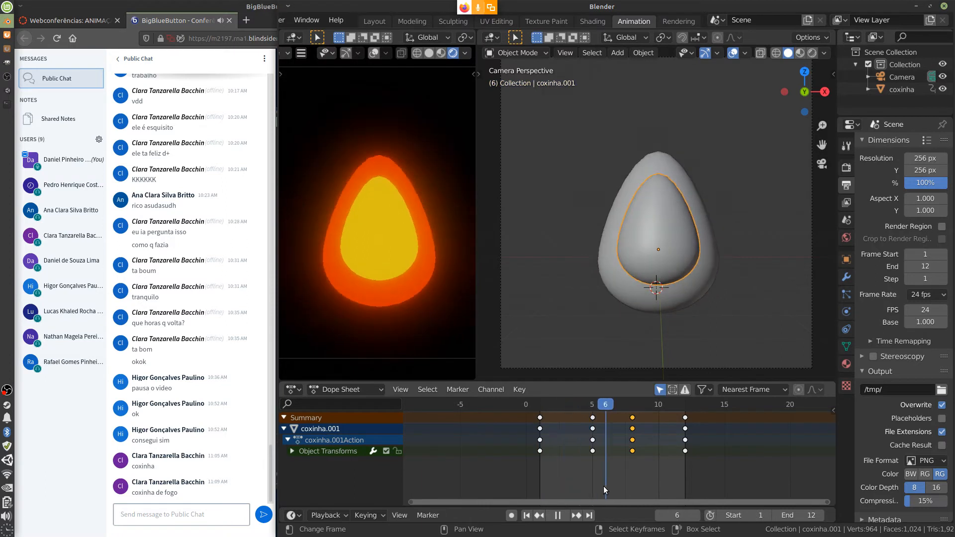
key(space)
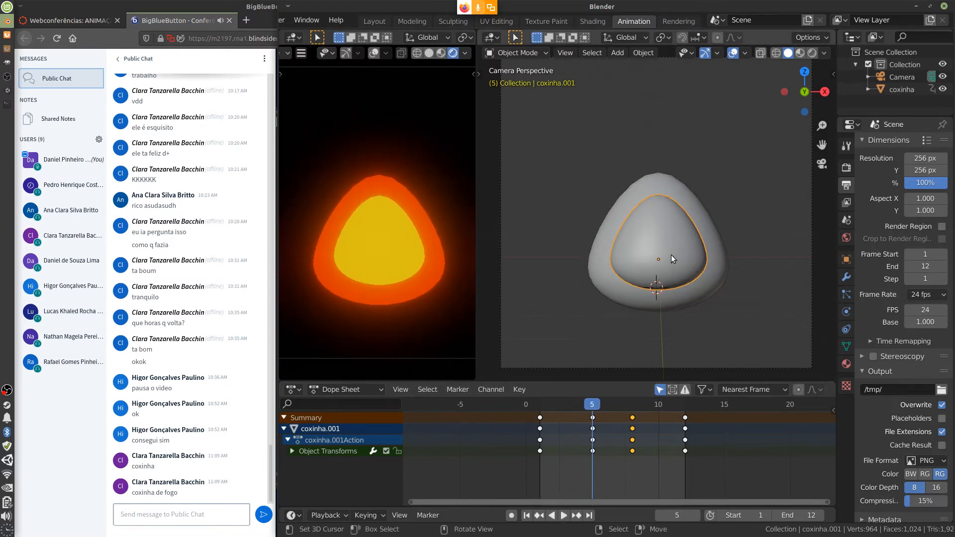
key(g)
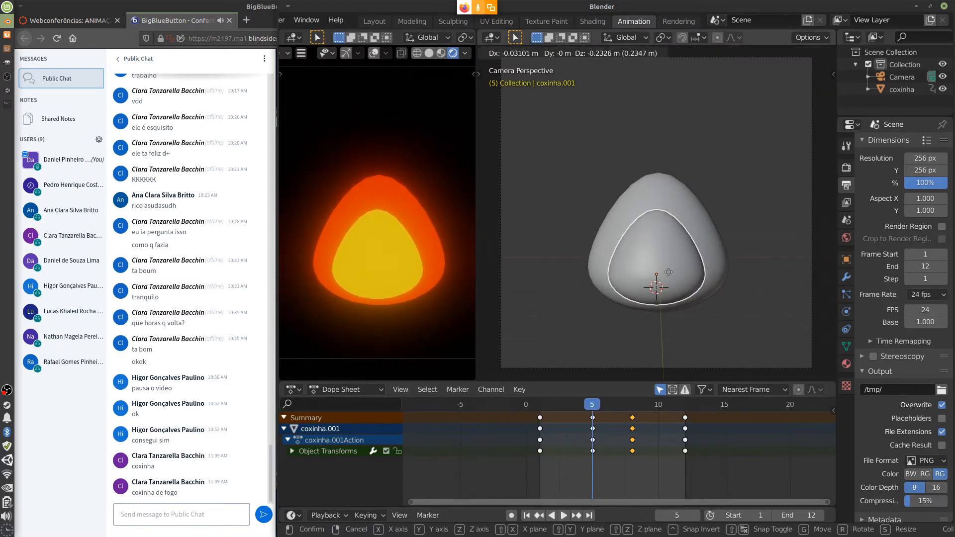
key(z)
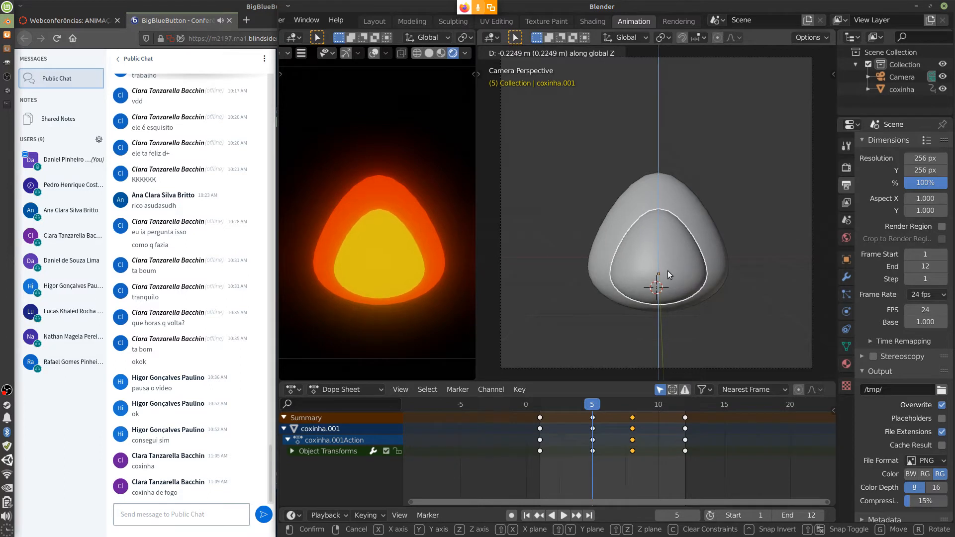
click(667, 270)
key(i)
click(670, 264)
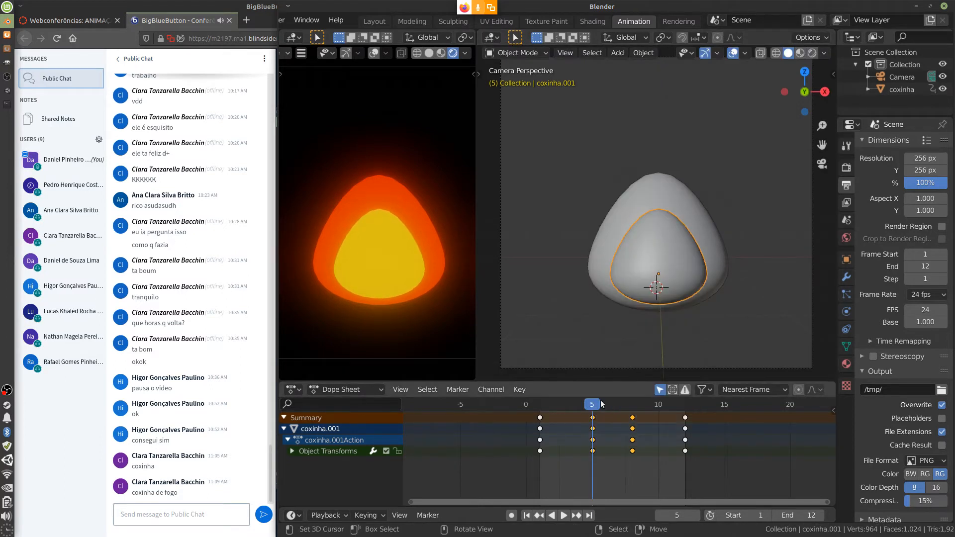
At frame 8, lower the inner flame along the Z axis to just inside the outer flame's base and keyframe it.
key(space)
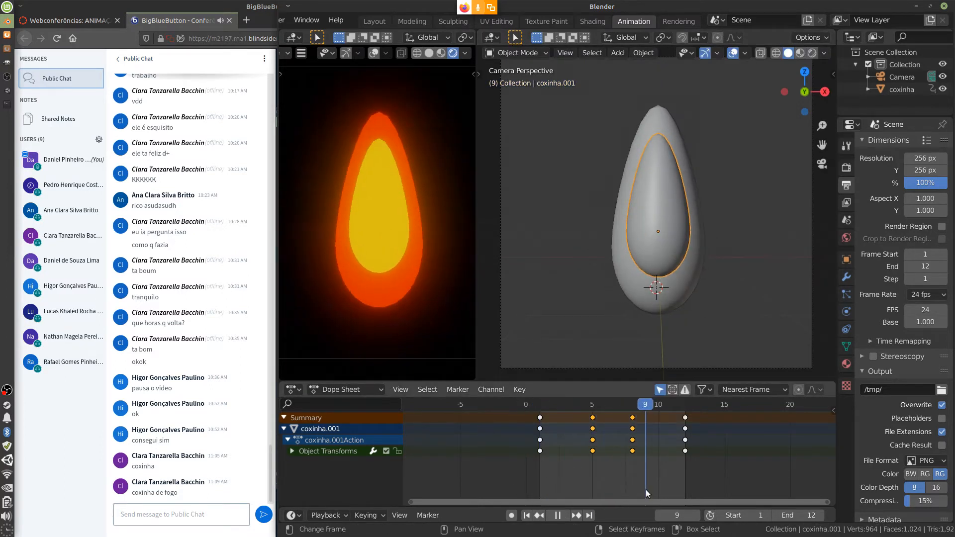
key(space)
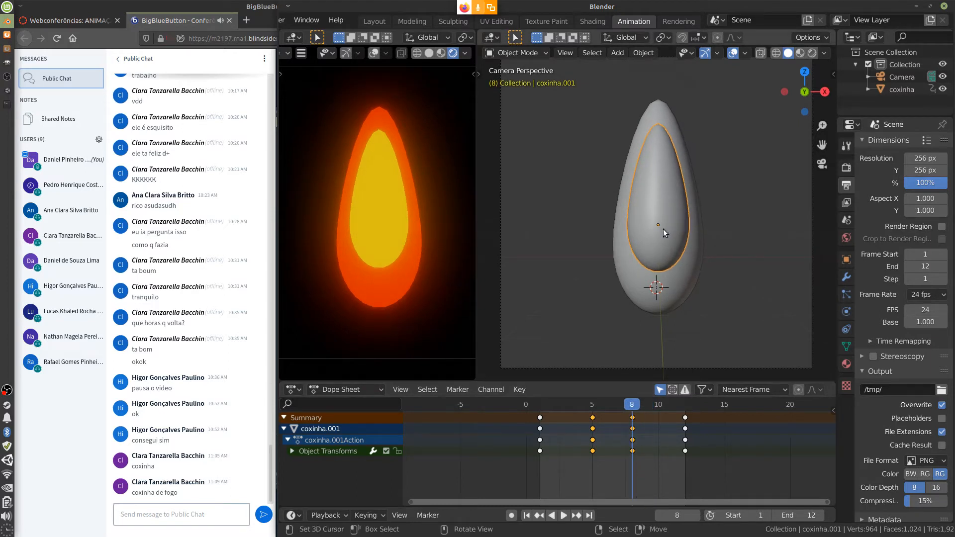
key(g)
key(z)
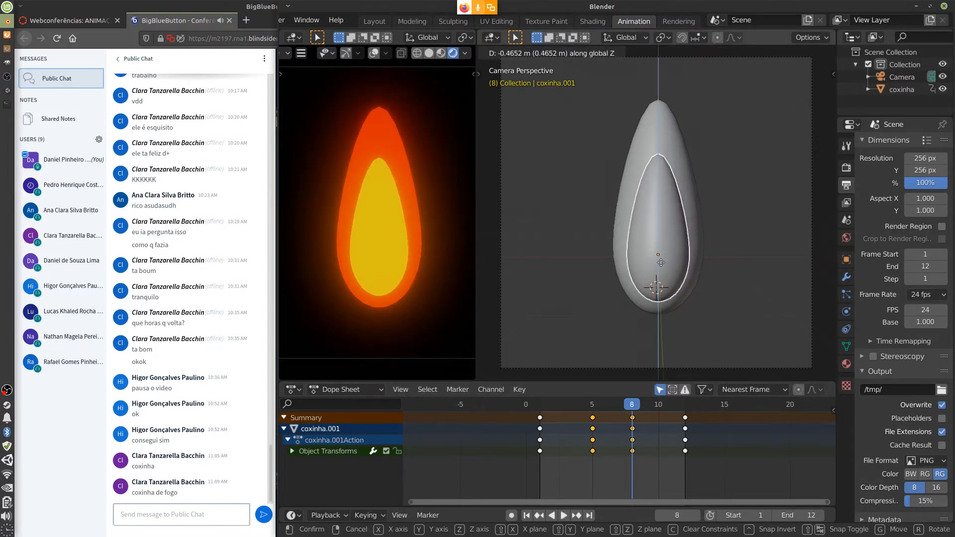
click(660, 295)
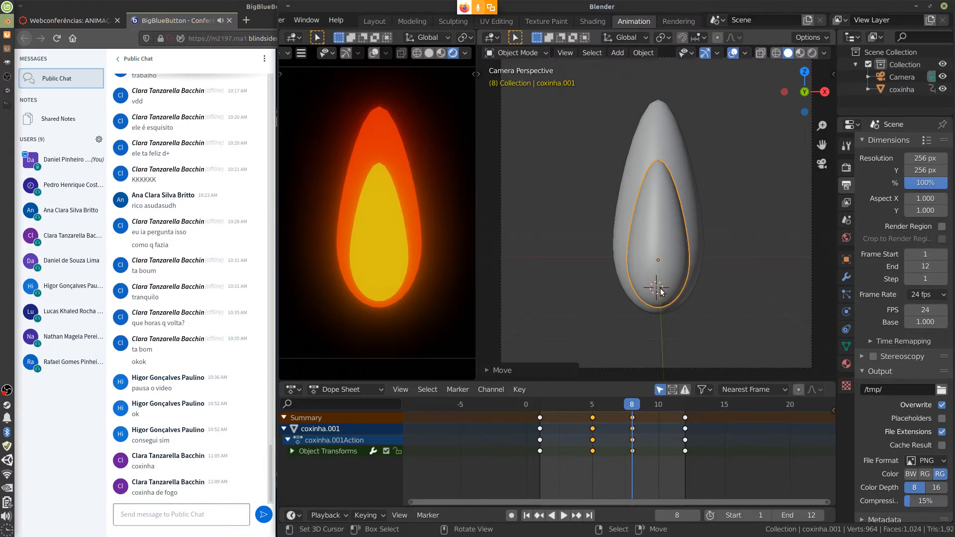
Play the animation from the beginning to check the inner flame's movement inside the outer one.
drag(622, 479, 531, 478)
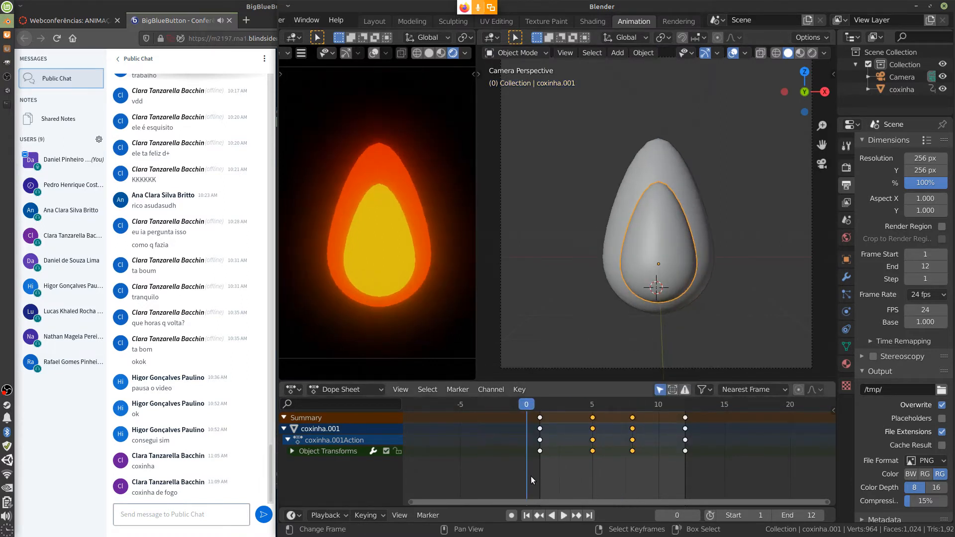
key(space)
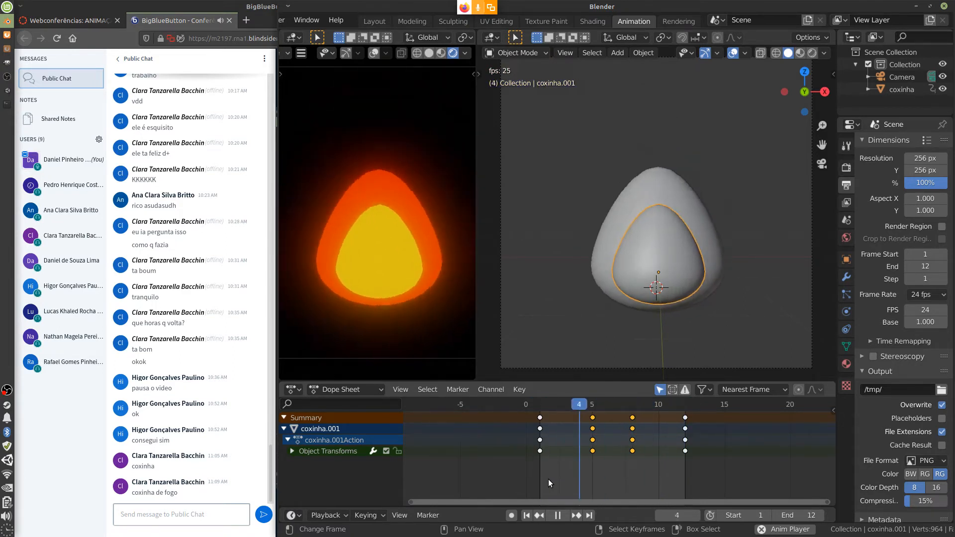
key(Escape)
Orbit out of the camera view to see both flame shapes from the side and annotate a freehand loop around them.
middle_drag(700, 190, 639, 248)
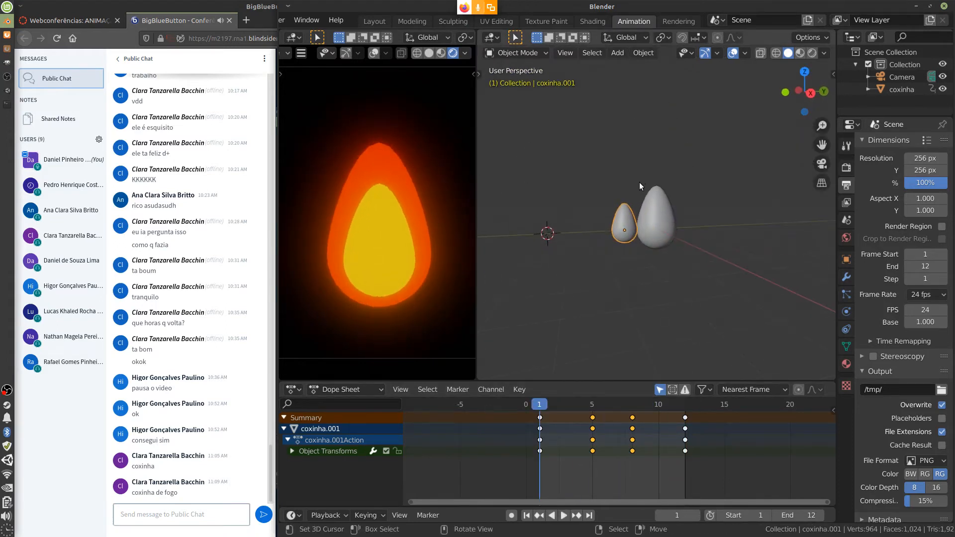
drag(640, 157, 575, 198)
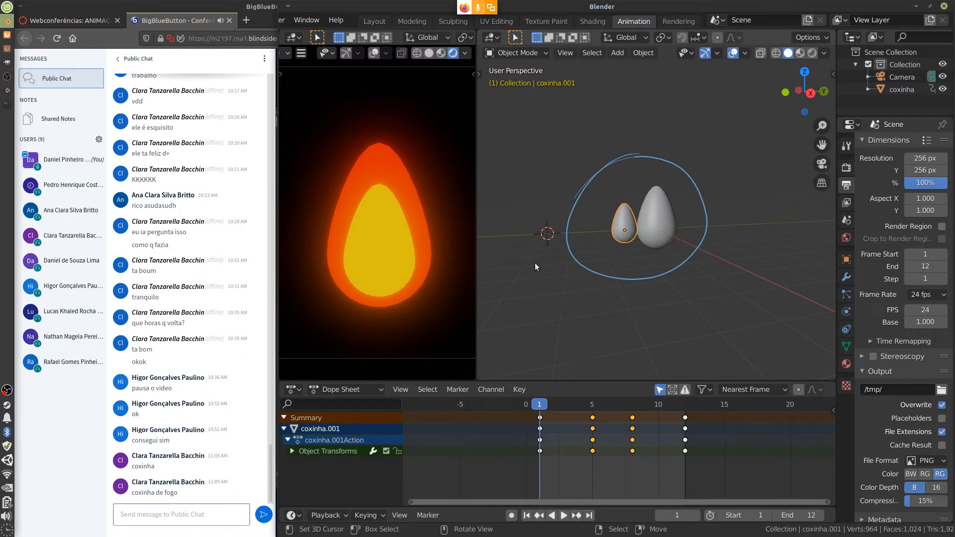
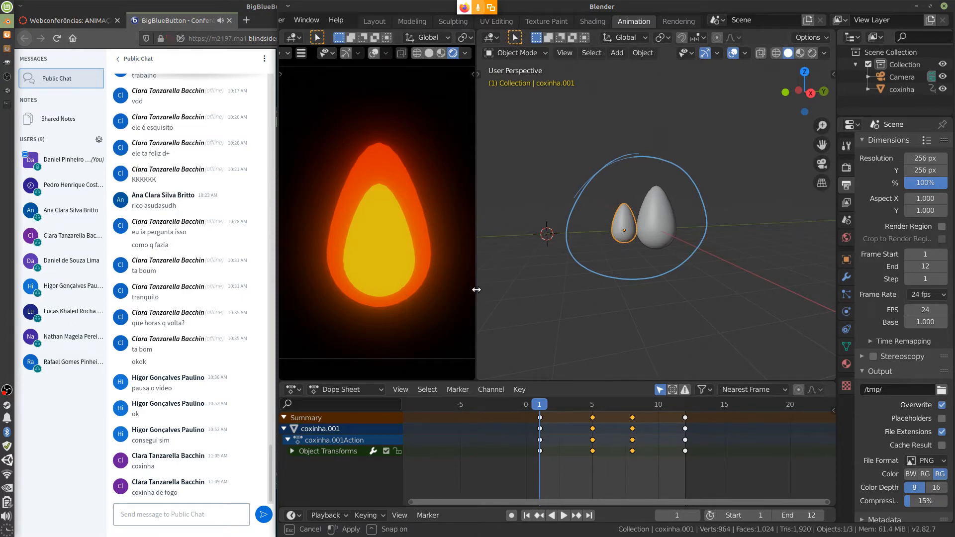
Widen the rendered preview to show the full camera frame and enlarge the properties editor, checking playback in between.
drag(473, 288, 571, 288)
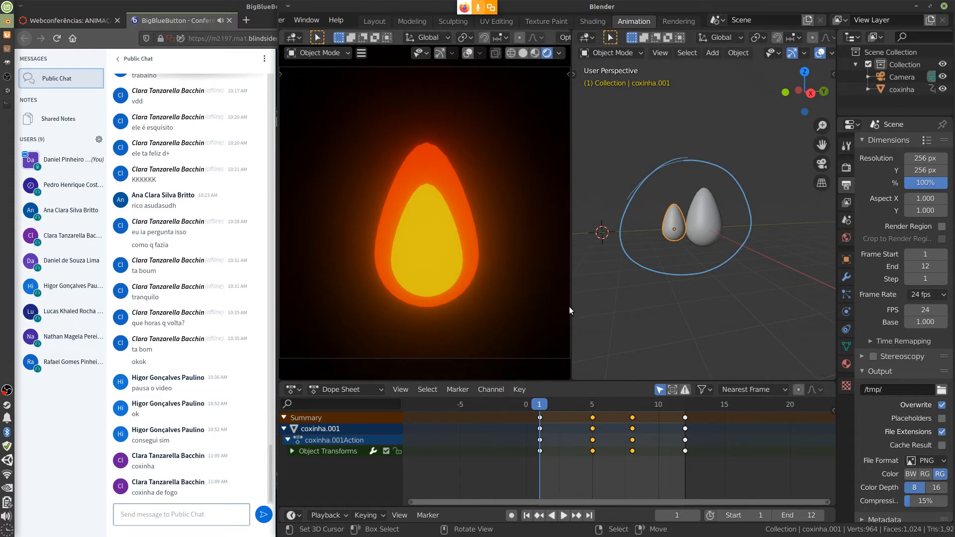
drag(571, 308, 581, 309)
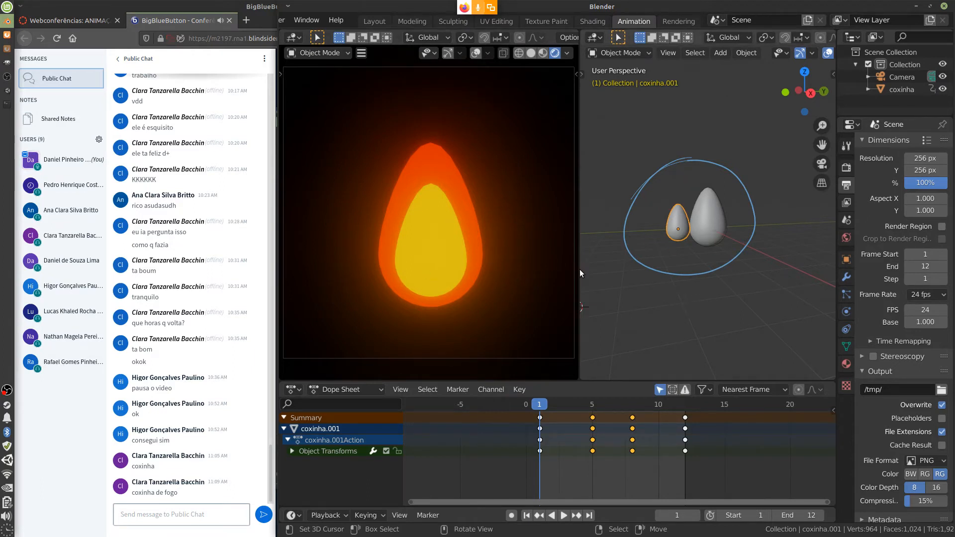
drag(580, 270, 588, 270)
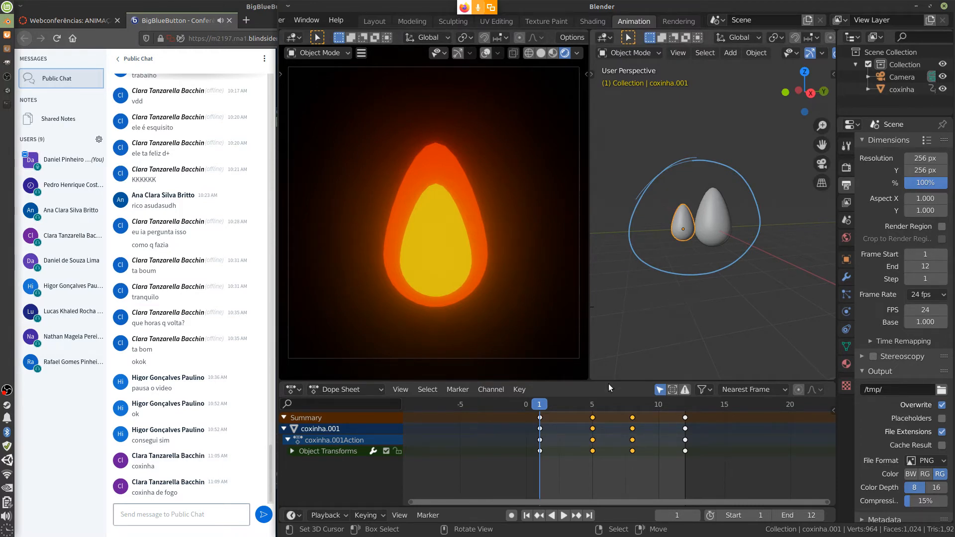
key(space)
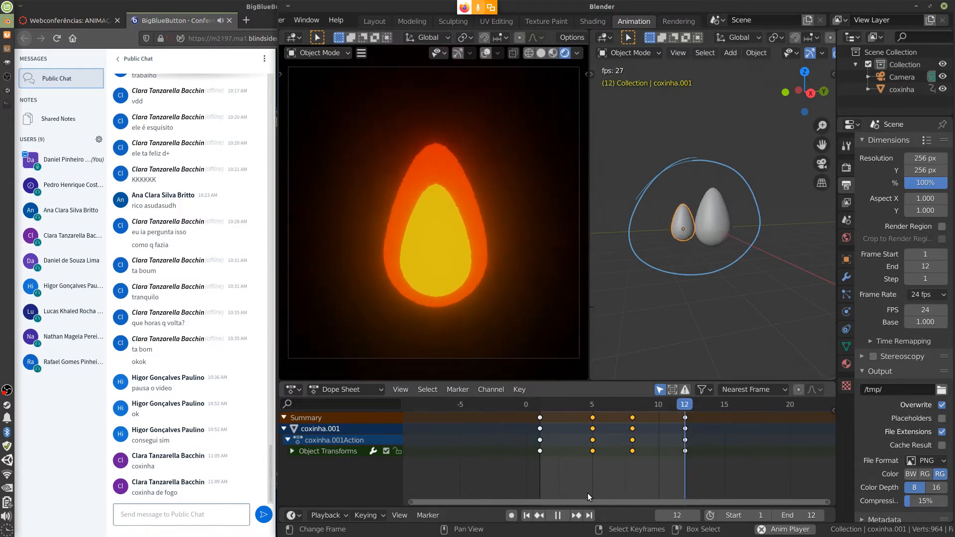
key(Escape)
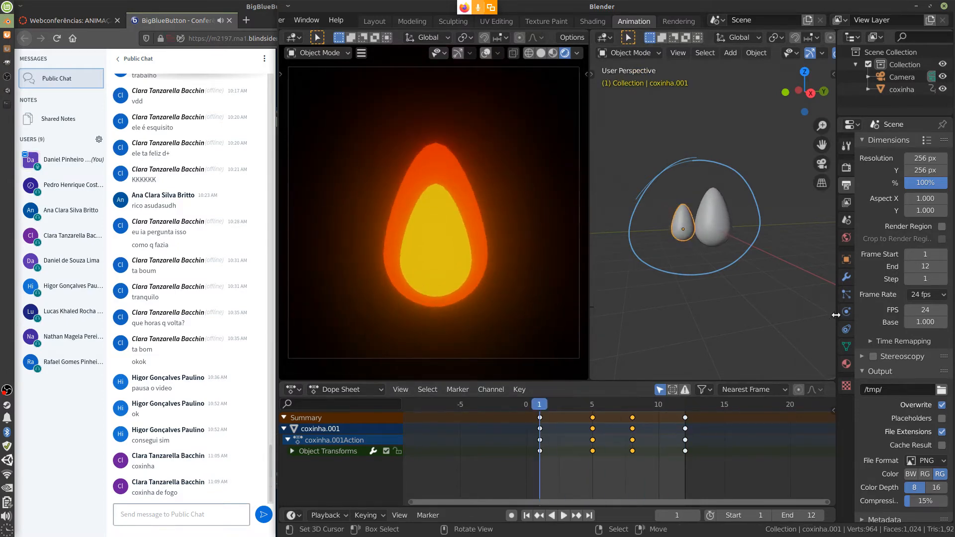
drag(837, 298, 794, 278)
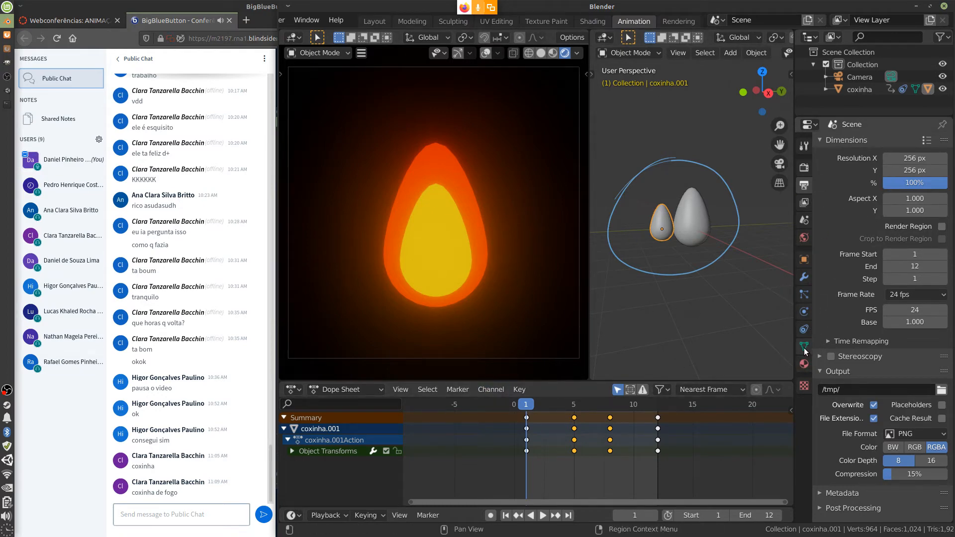
Try to keyframe the Bloom intensity in the Eevee render settings.
click(804, 365)
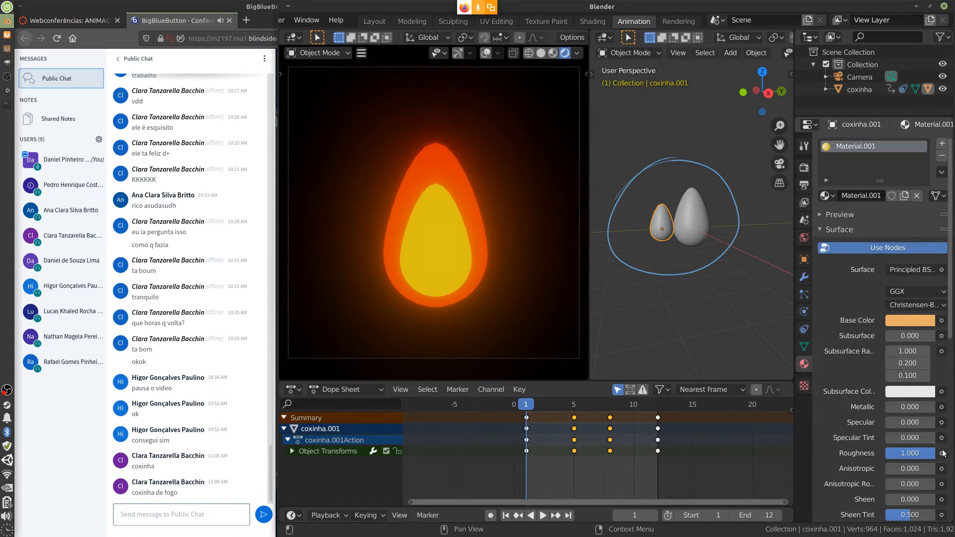
click(804, 187)
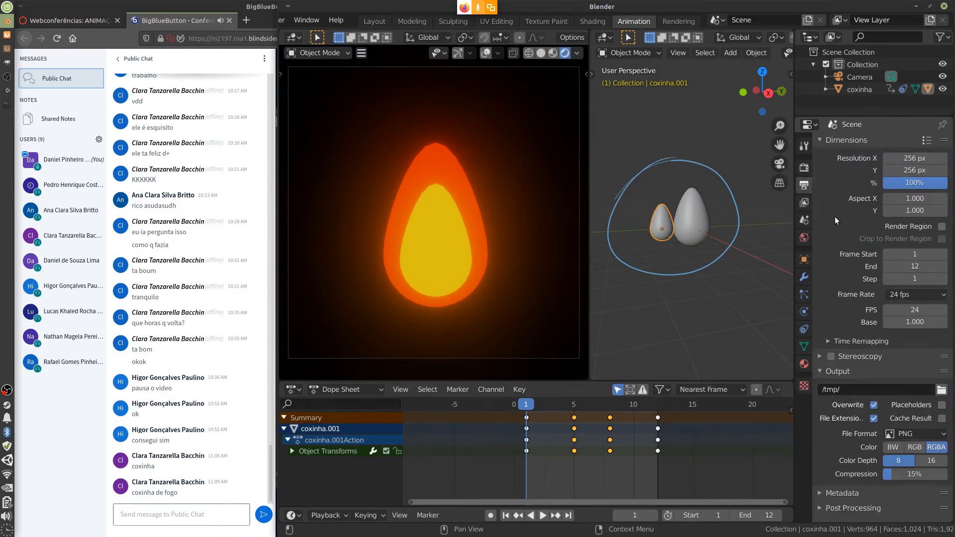
click(804, 167)
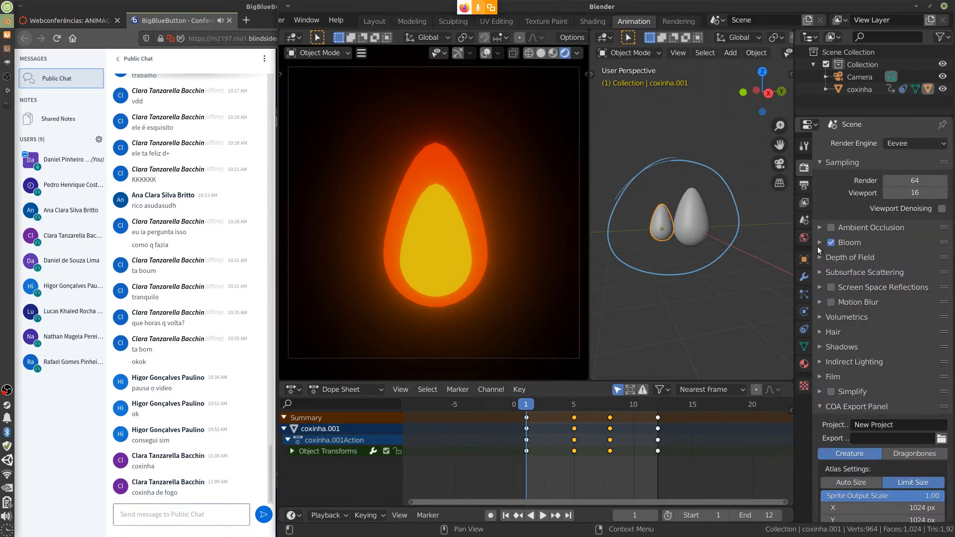
click(819, 243)
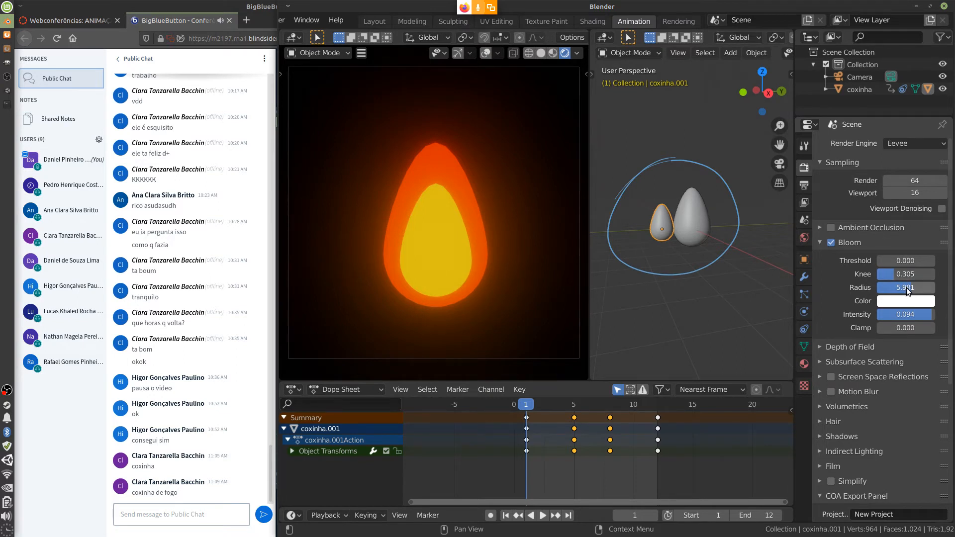
key(i)
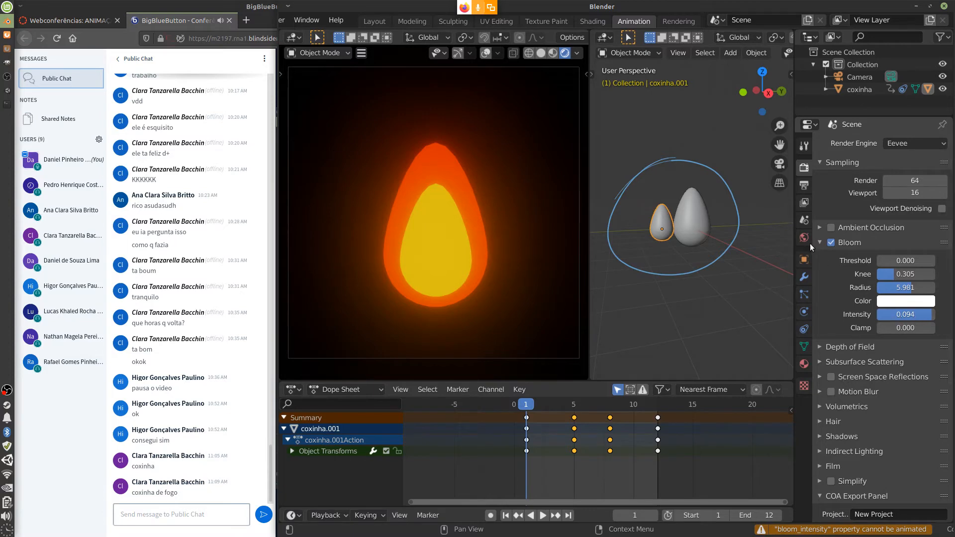
Keyframe the Emission colour of the inner flame's material at frame 1 and expand the material's channel in the Dope Sheet.
click(803, 364)
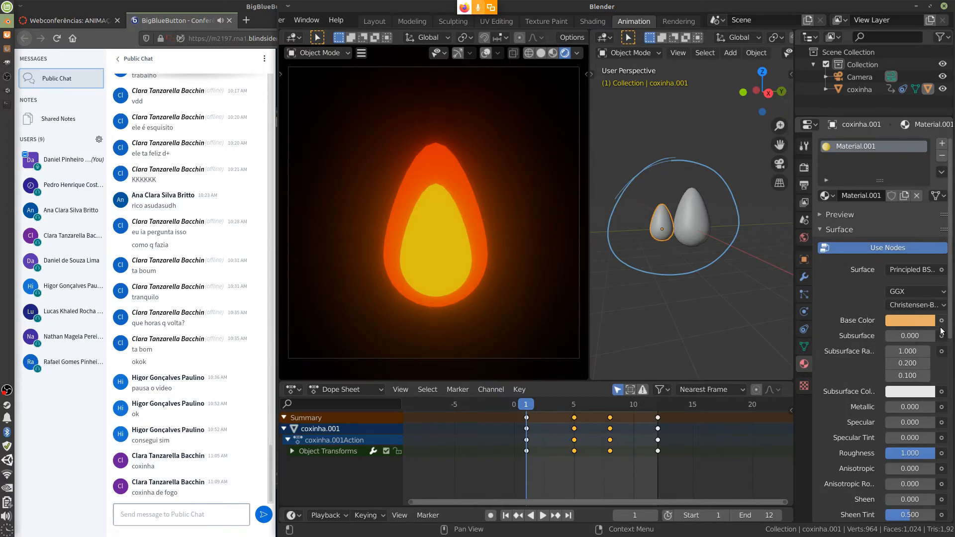
scroll(949, 335, down, 10)
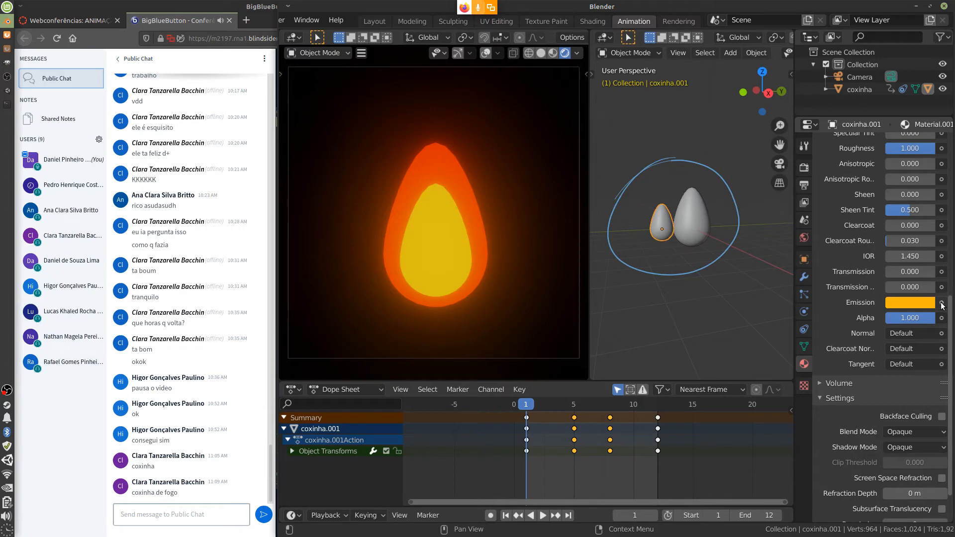
click(941, 303)
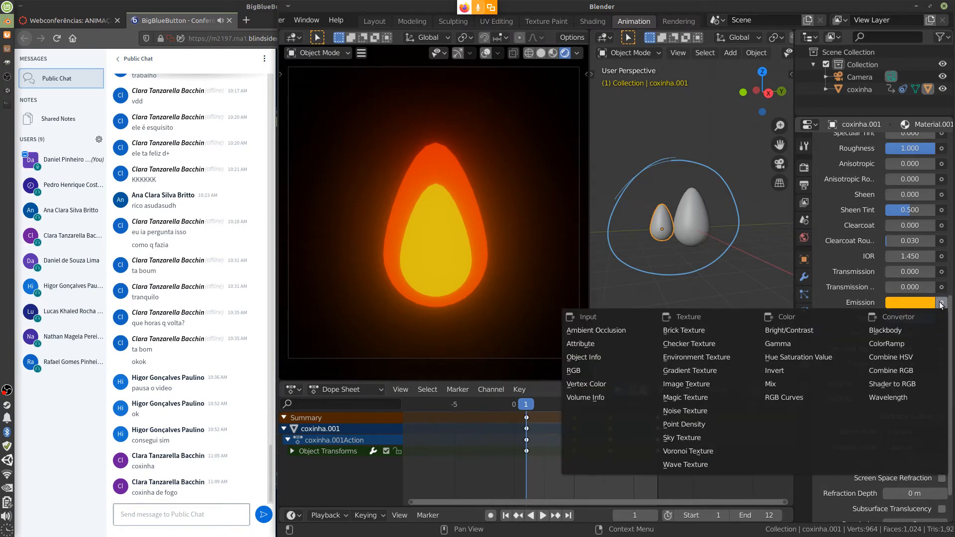
click(939, 302)
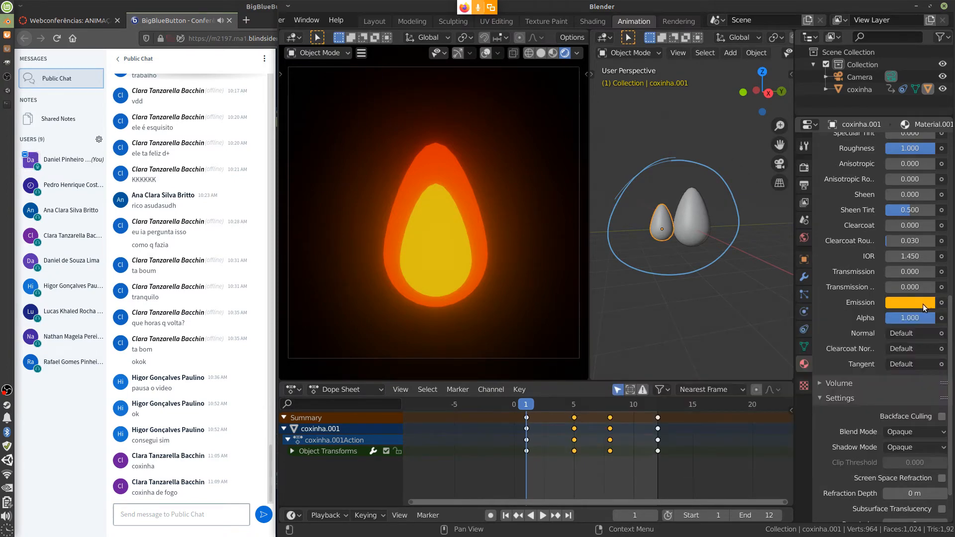
key(i)
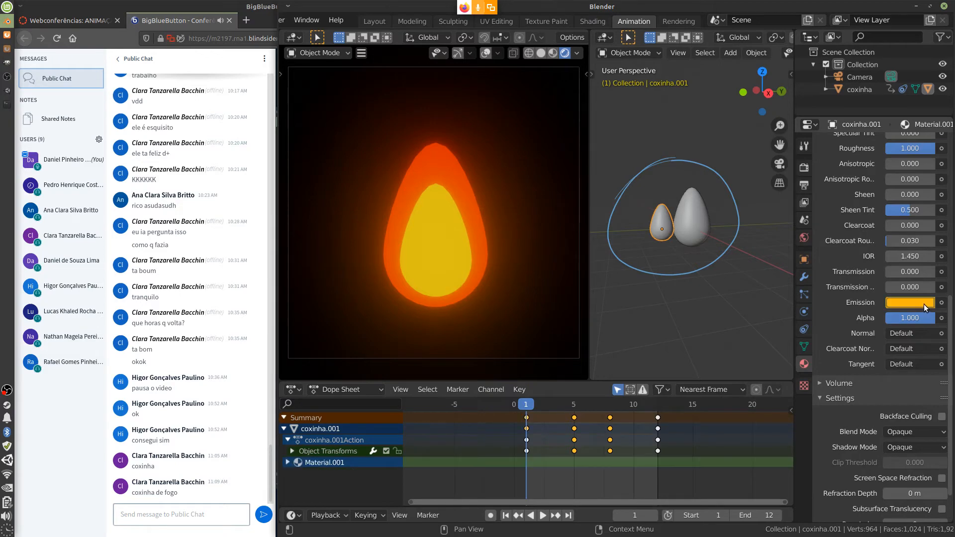
click(288, 462)
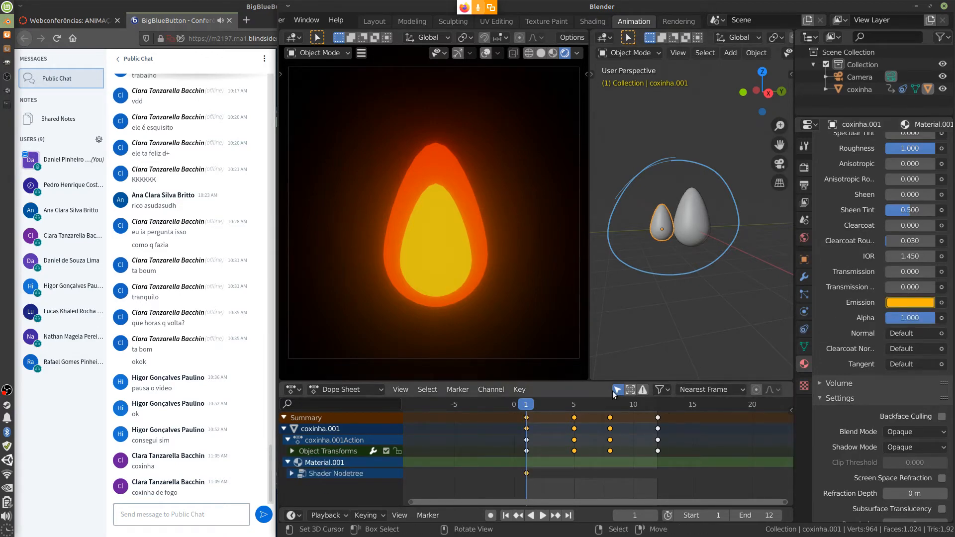
At frame 7, set the inner flame material's Emission to a paler, less saturated yellow and keyframe it.
drag(535, 405, 598, 465)
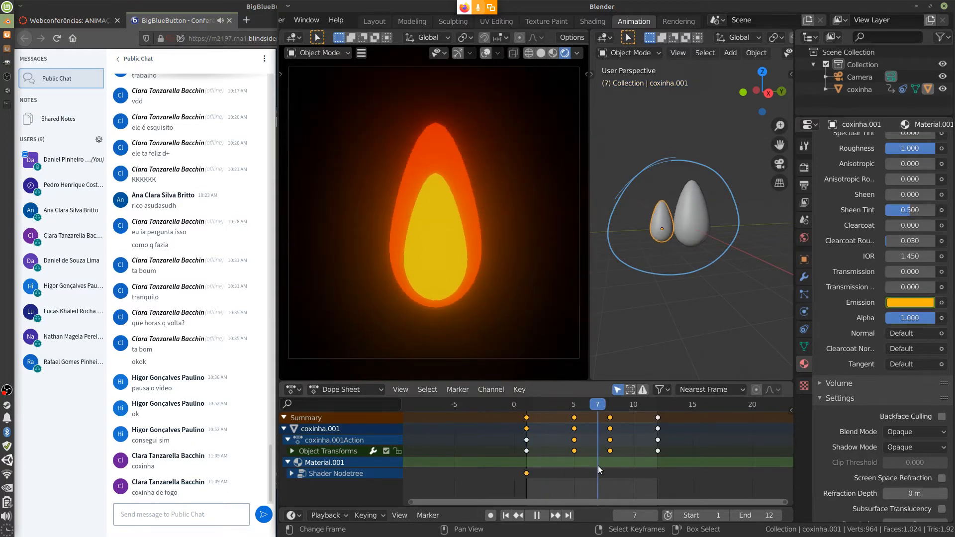
click(904, 302)
mouse_move(852, 198)
mouse_down()
mouse_move(860, 205)
mouse_move(852, 190)
mouse_up()
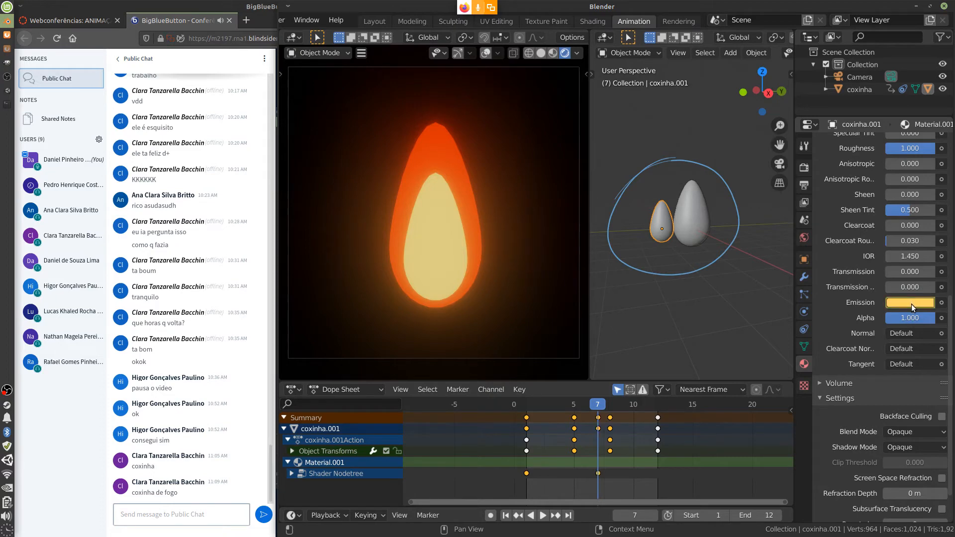
key(i)
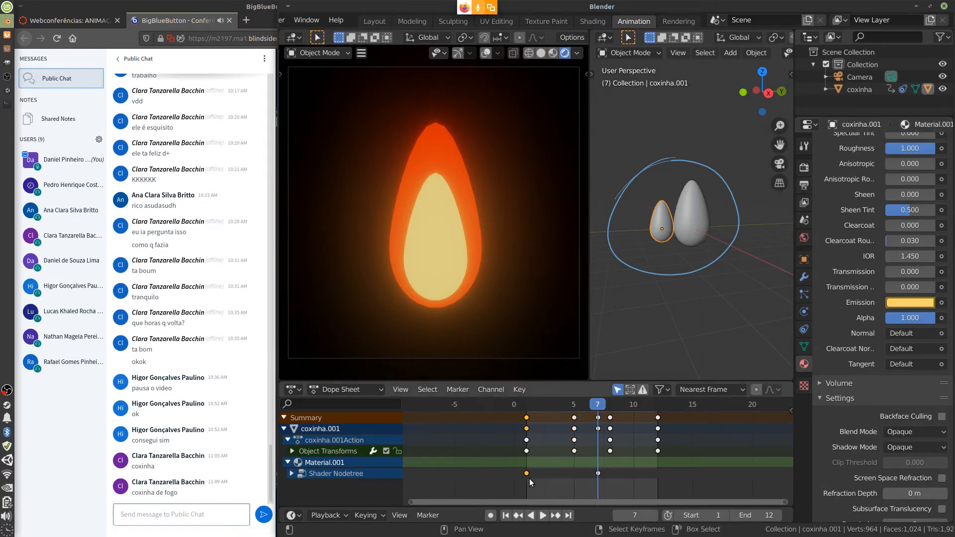
Duplicate the material's frame 1 colour keyframe to frame 12 and play the animation to check the loop.
key(shift+d)
click(658, 478)
key(space)
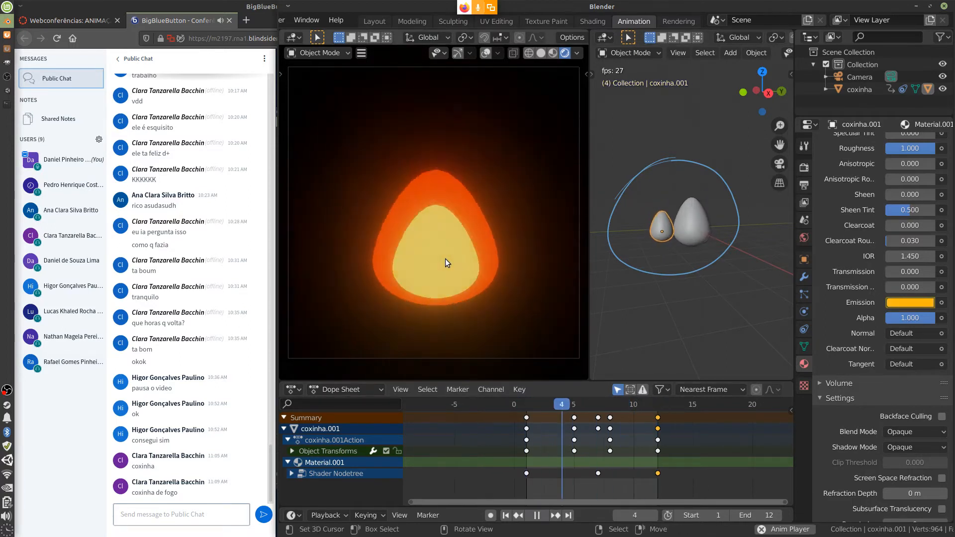
key(space)
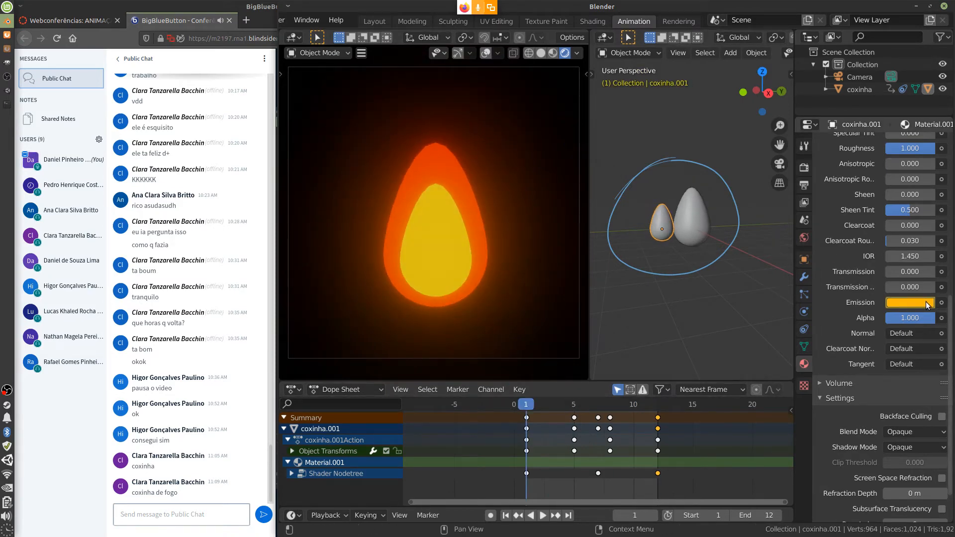
click(941, 303)
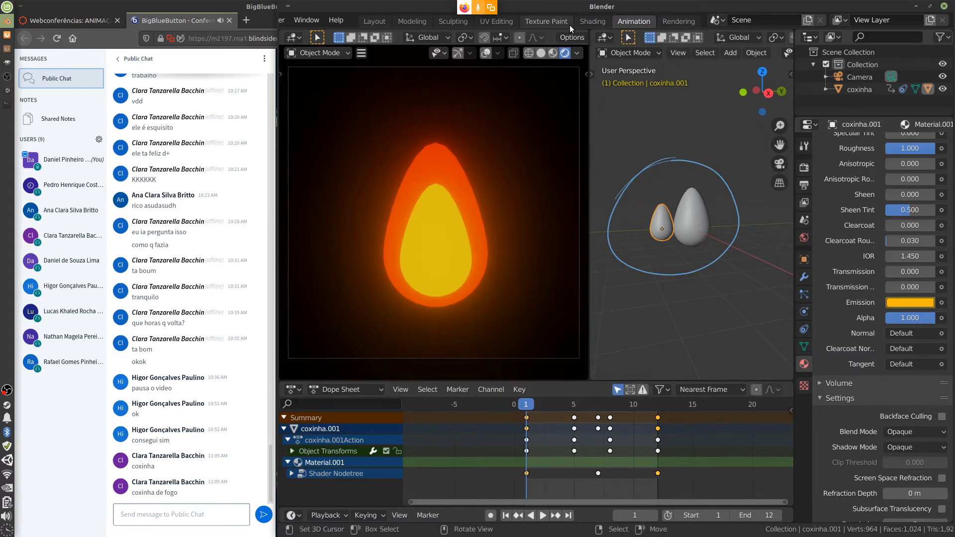
Try to keyframe the Bloom properties, including Intensity and Knee, in the Eevee render settings.
click(803, 204)
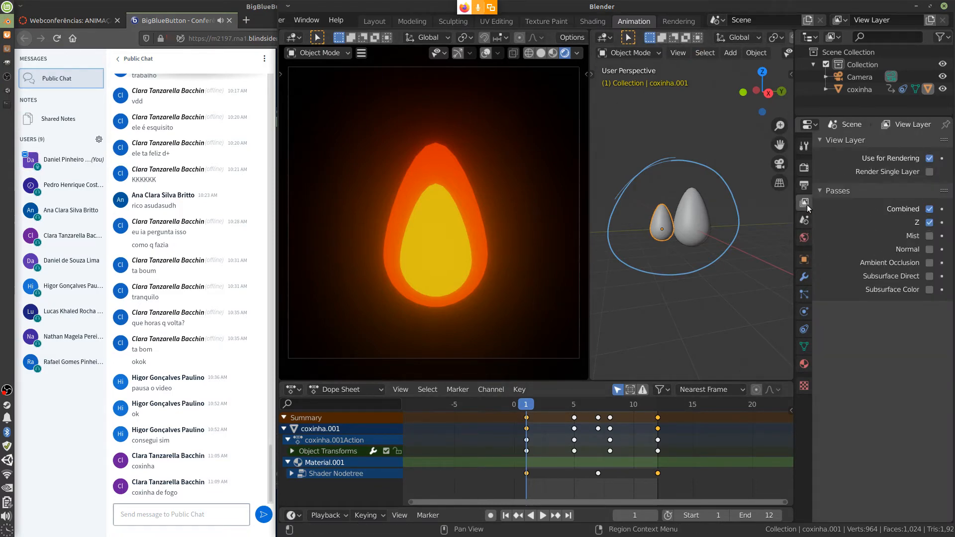
click(803, 185)
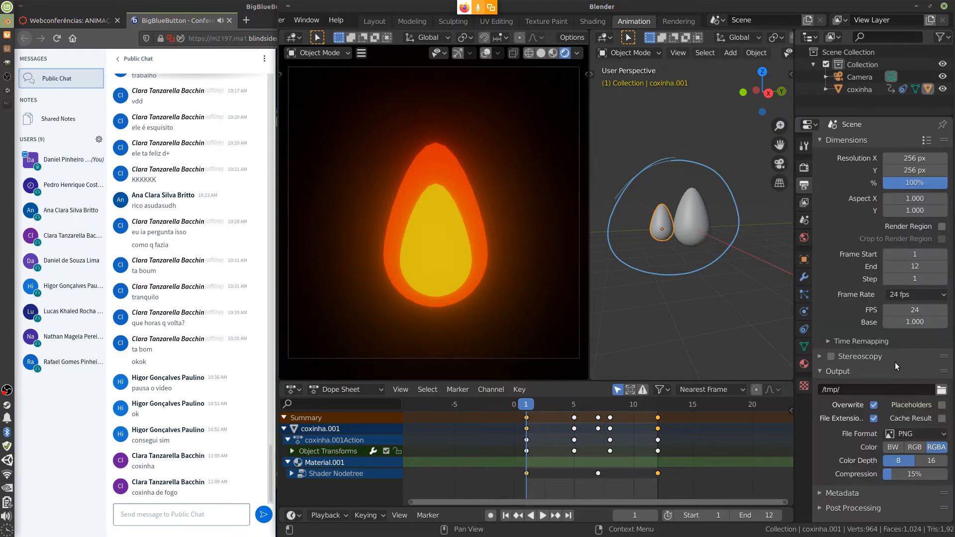
click(804, 168)
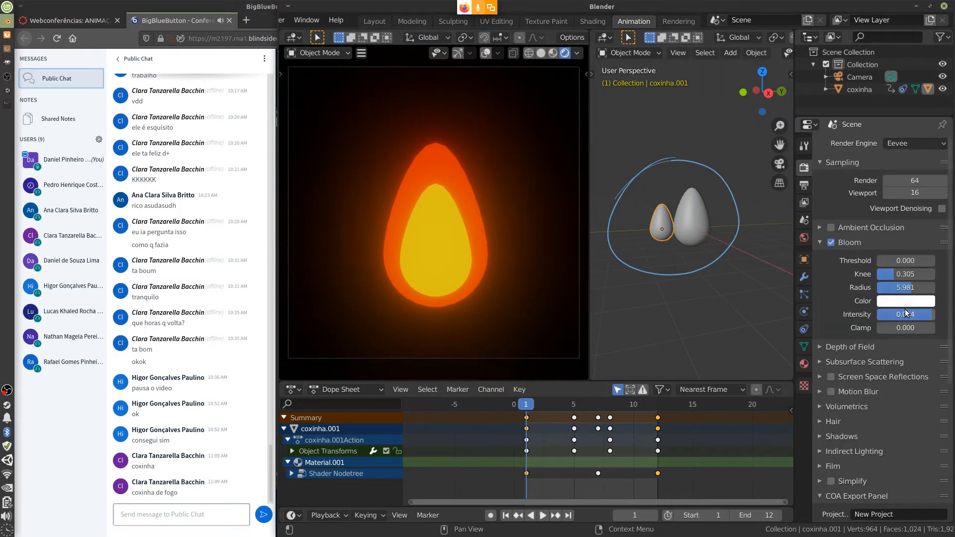
key(i)
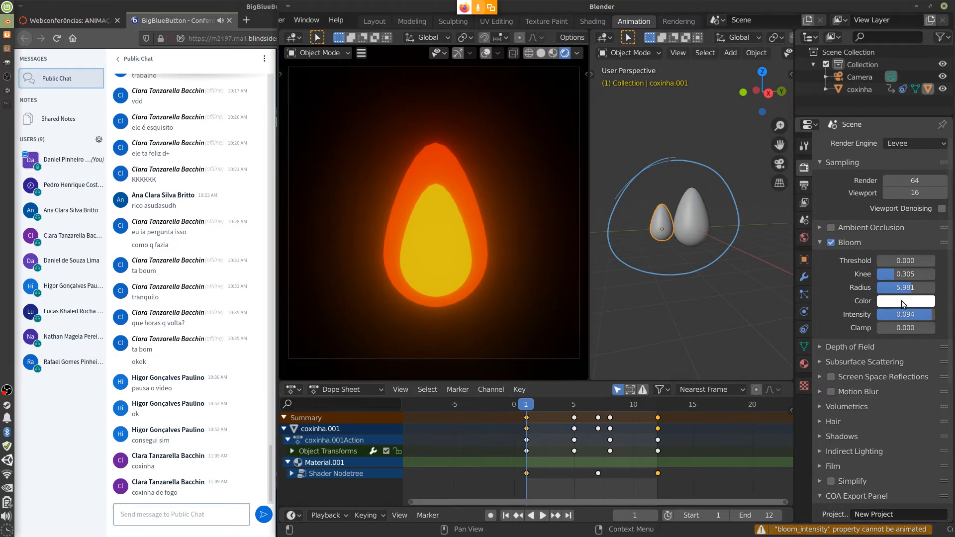
key(i)
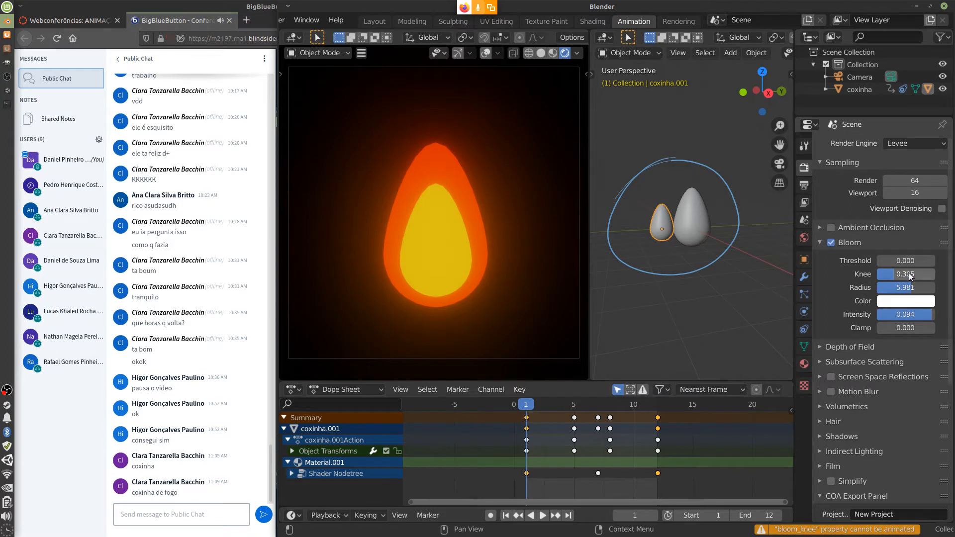
key(i)
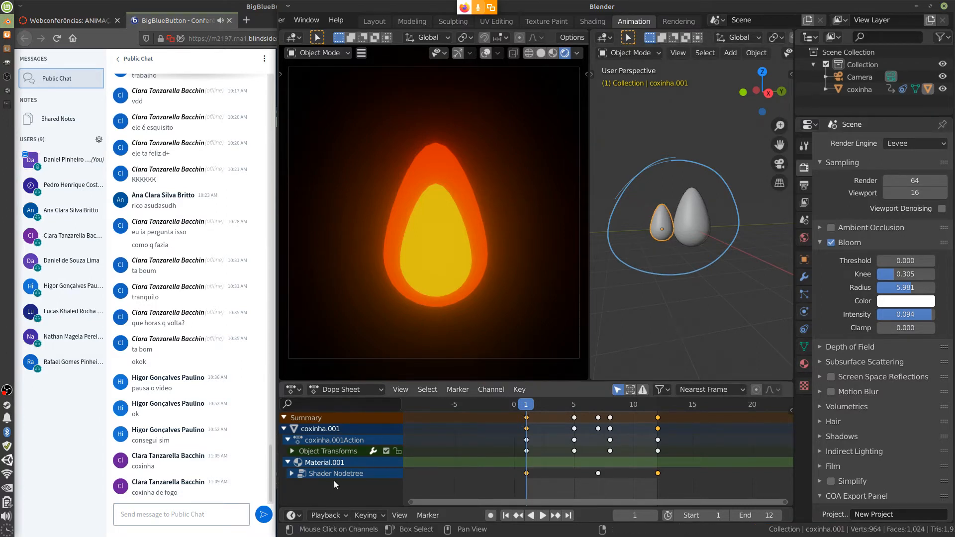
Expand the Shader Nodetree channels of Material.001 in the Dope Sheet and play the animation briefly.
click(291, 474)
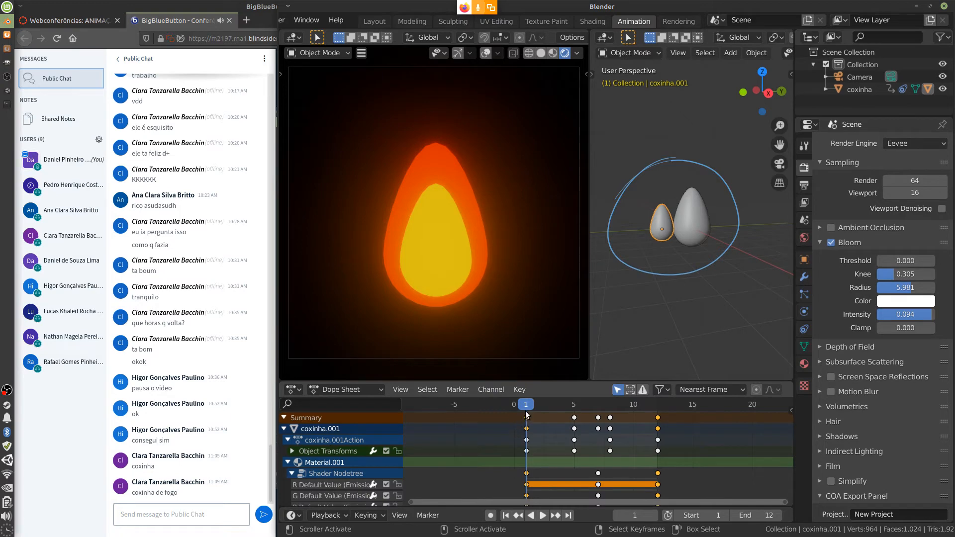
click(292, 473)
click(288, 462)
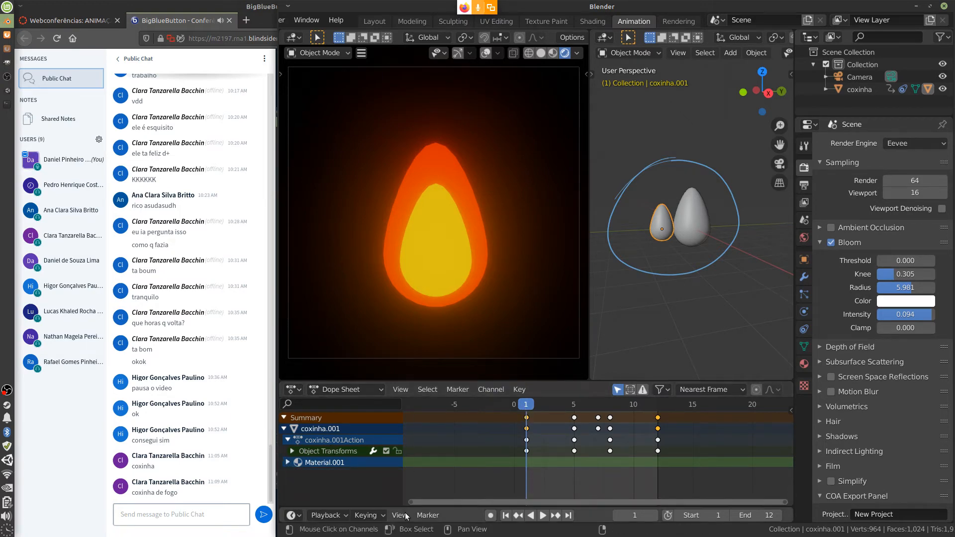
click(287, 462)
click(292, 473)
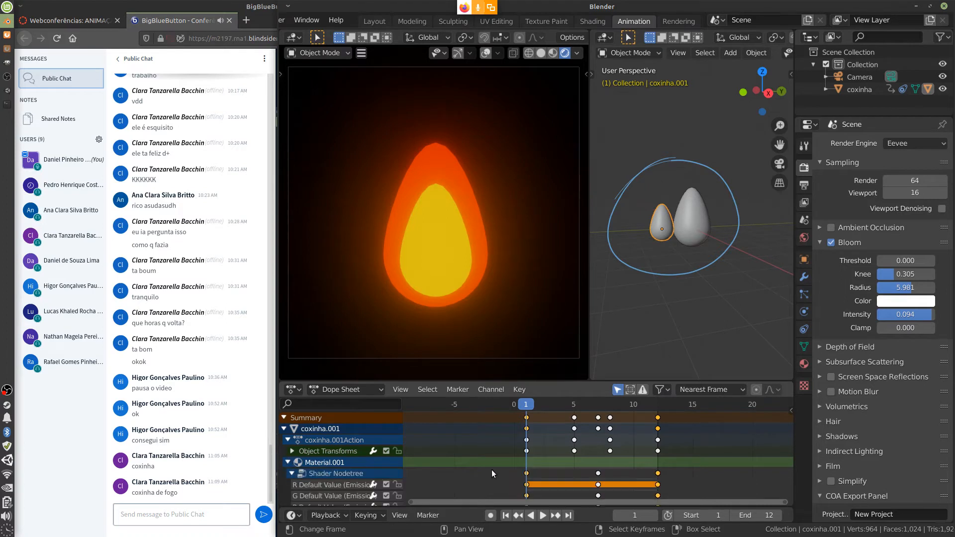
key(space)
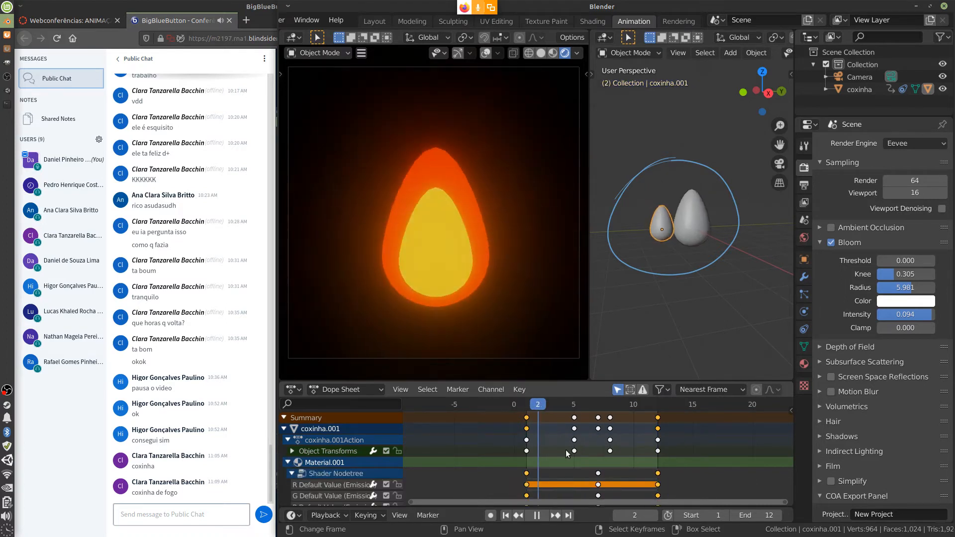
key(space)
Make the inner flame's Emission keyframe at frame 7 a more saturated yellow and check the playback.
click(598, 473)
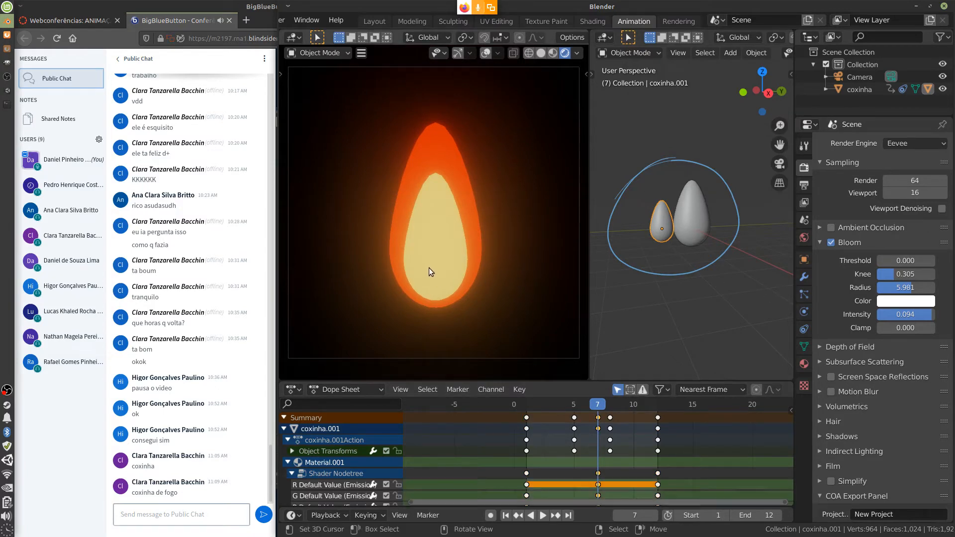
click(803, 364)
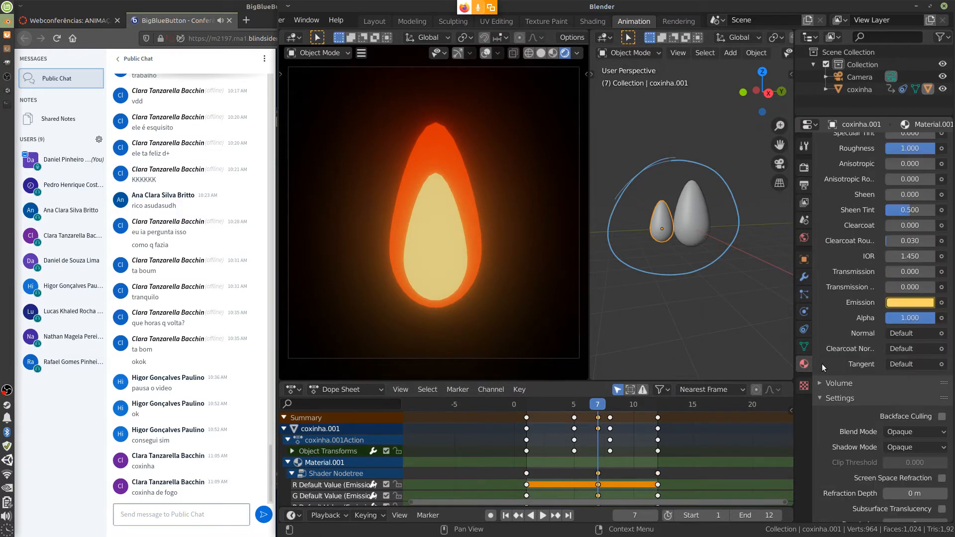
click(906, 304)
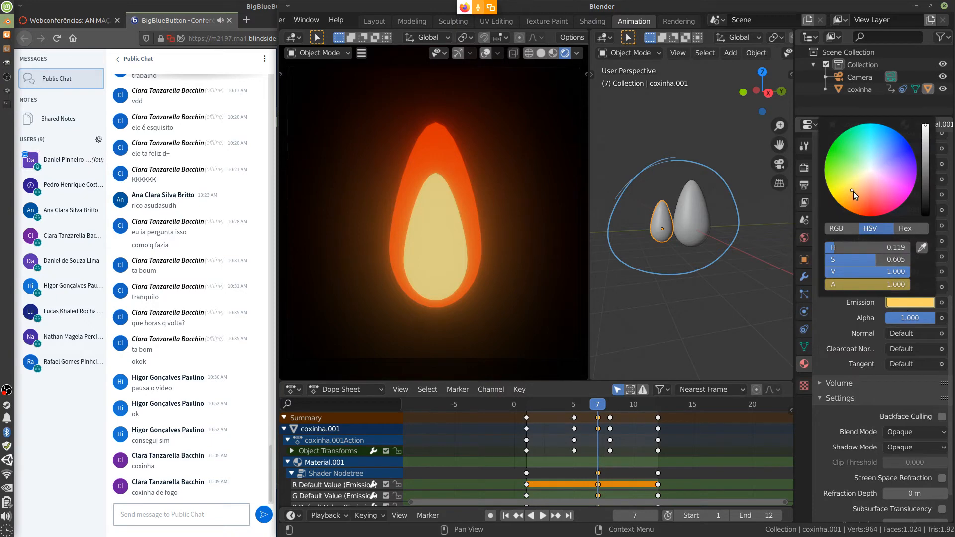
drag(853, 192, 846, 195)
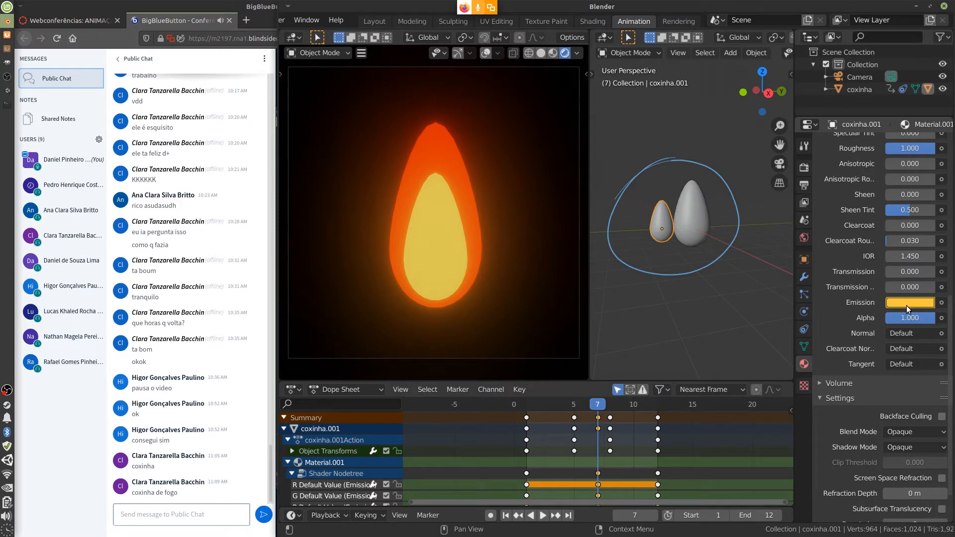
key(space)
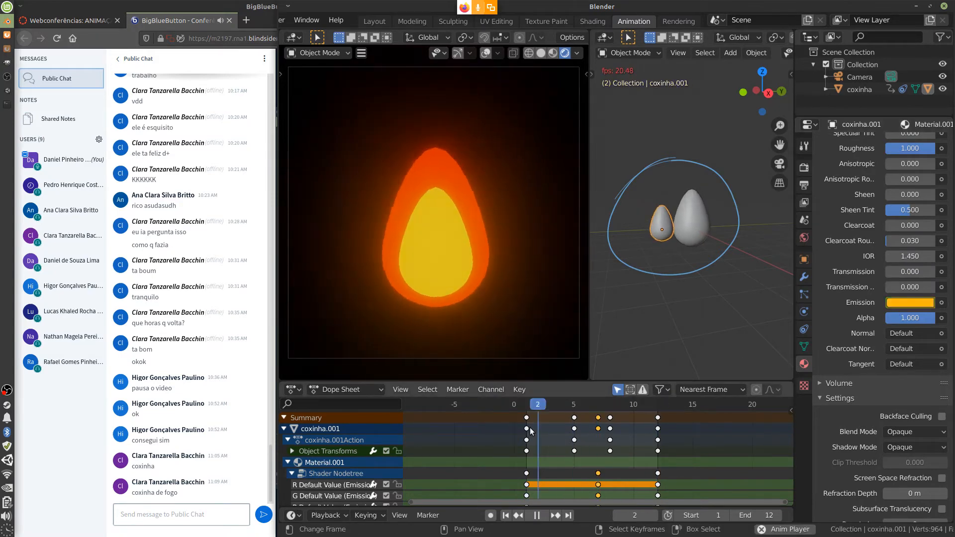
key(space)
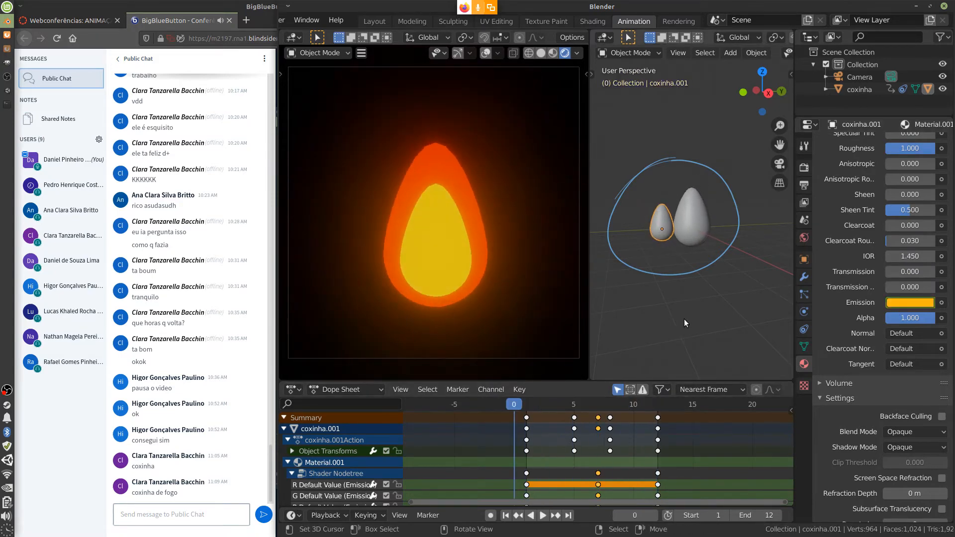
Widen the rendered preview and fit the whole camera frame inside it with a margin around it.
drag(589, 303, 613, 300)
scroll(548, 277, down, 1)
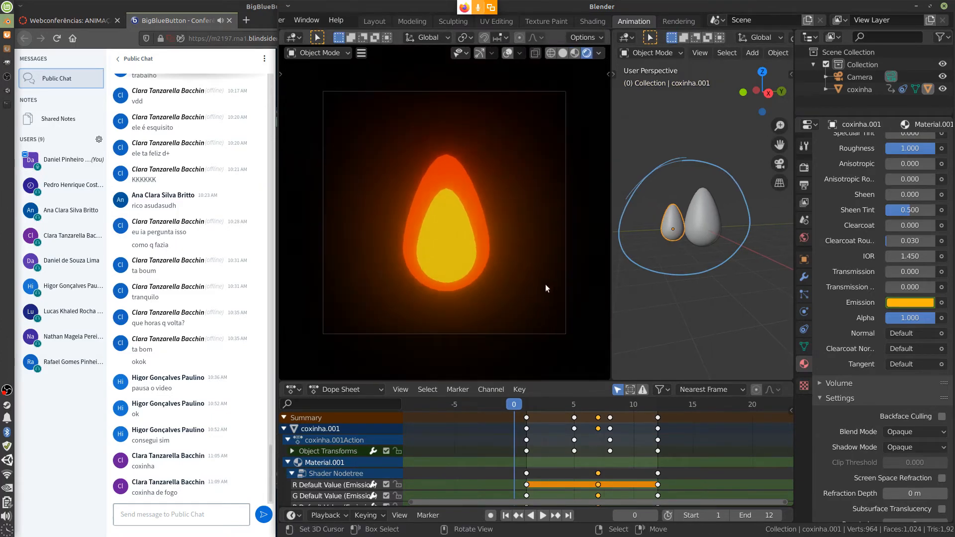
shift+middle_drag(543, 266, 541, 285)
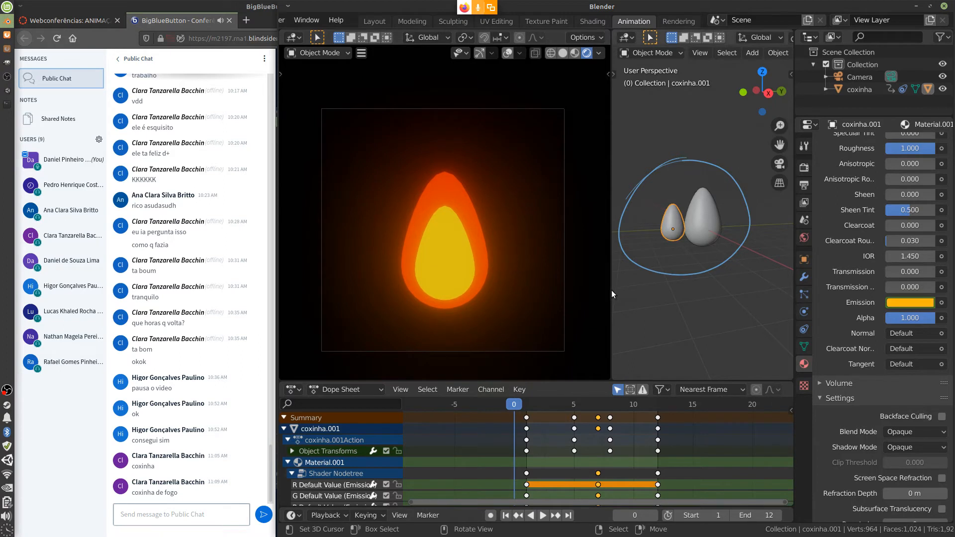
drag(613, 291, 613, 290)
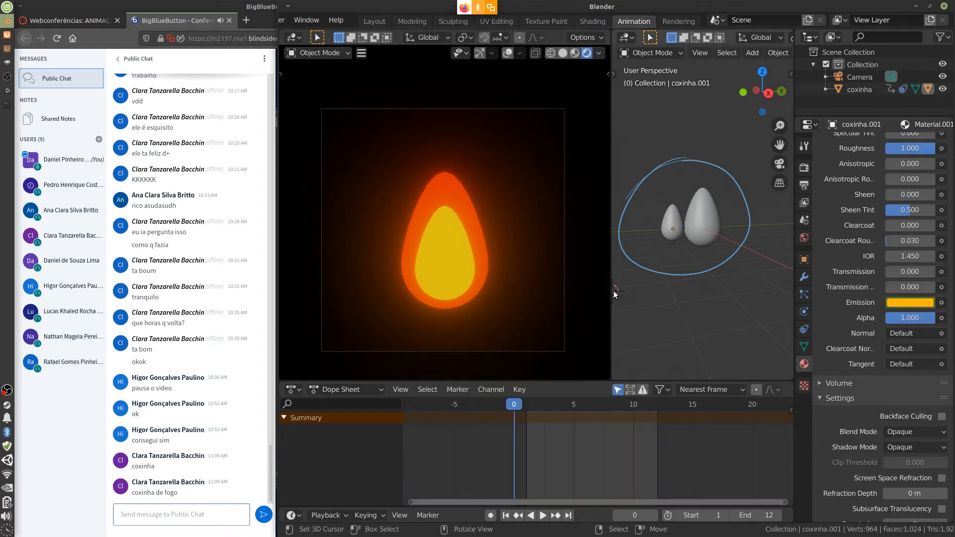
Show the scene's output properties with Dimensions collapsed and the Output section expanded.
click(805, 186)
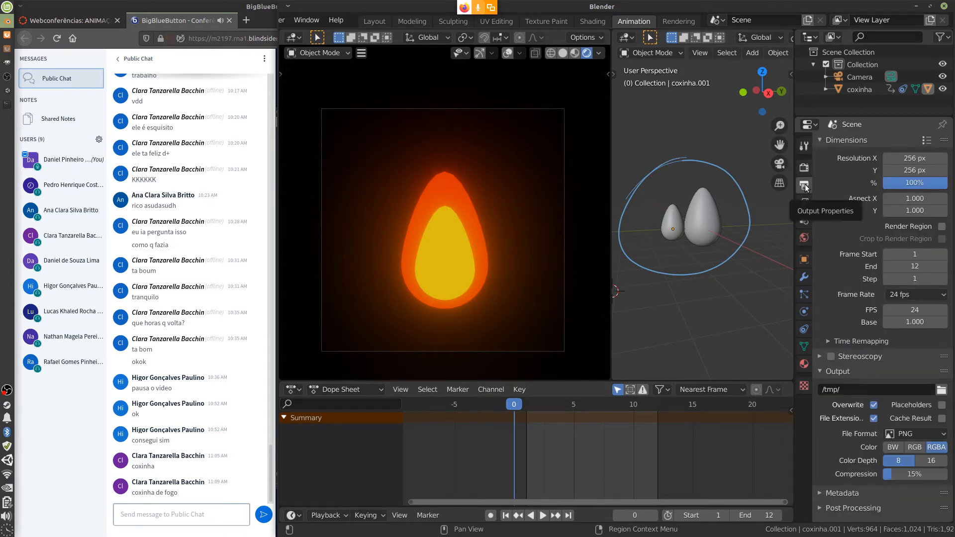
click(830, 140)
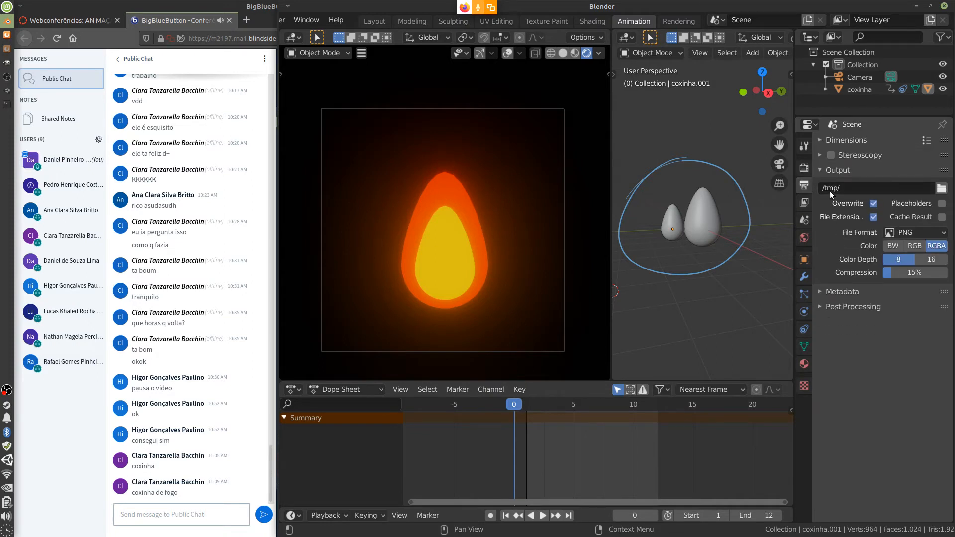
click(821, 170)
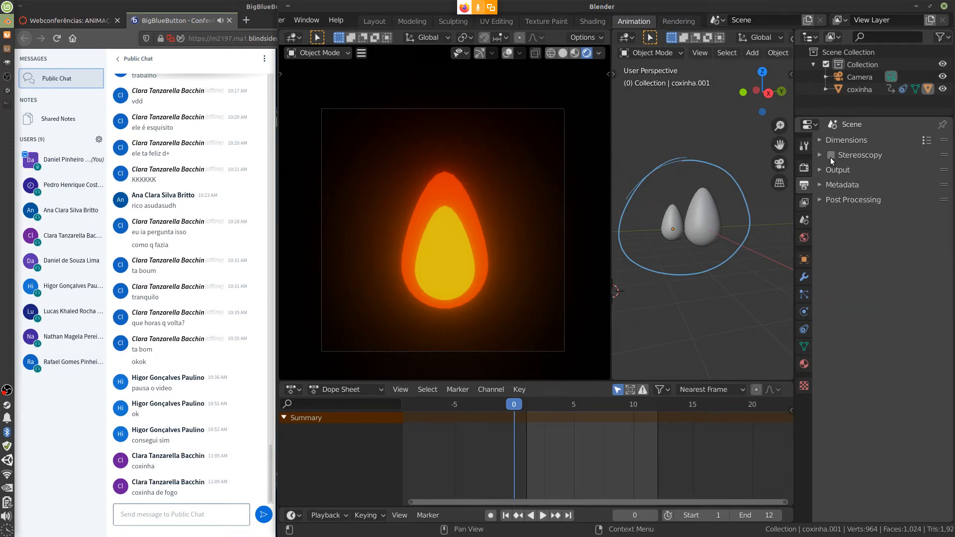
click(835, 169)
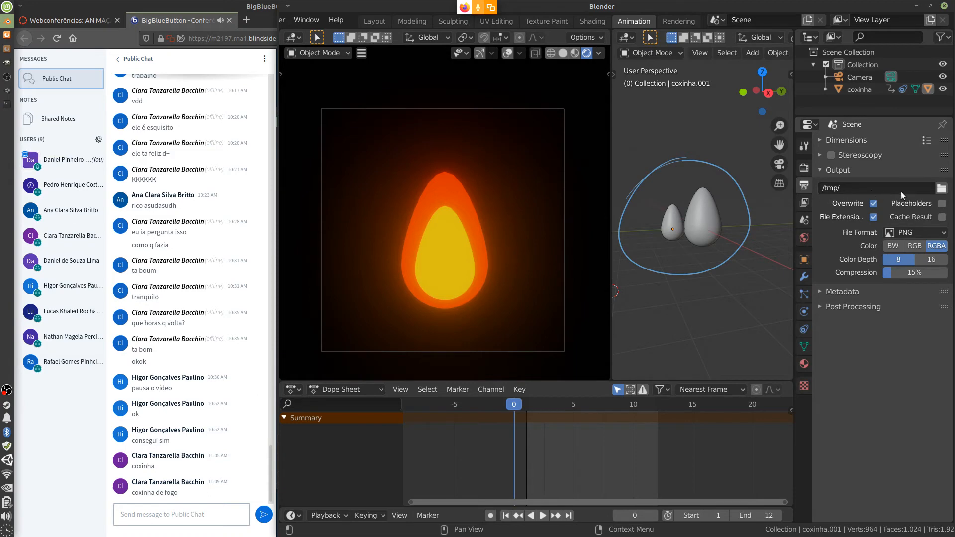
Create a new folder named fire in the home directory and set it as the scene's render output path.
click(942, 187)
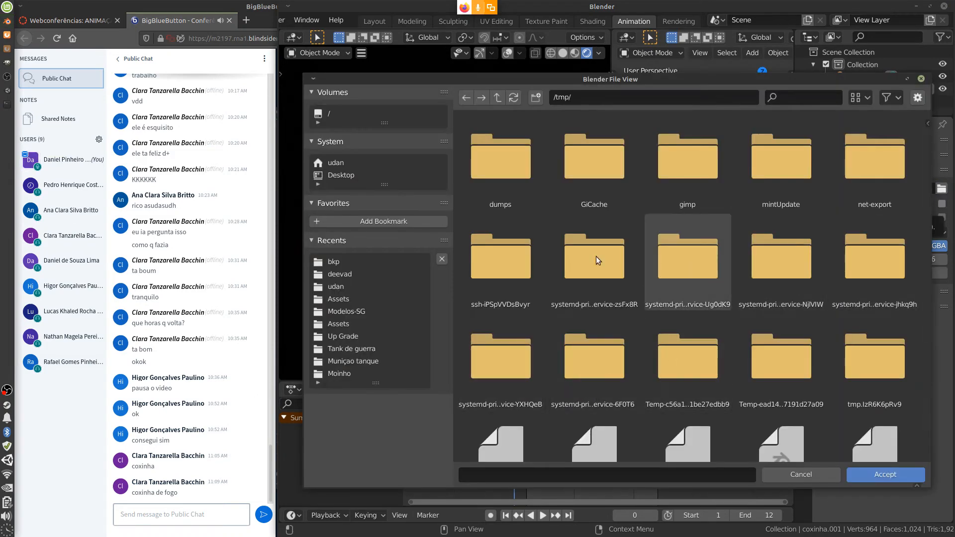
click(358, 164)
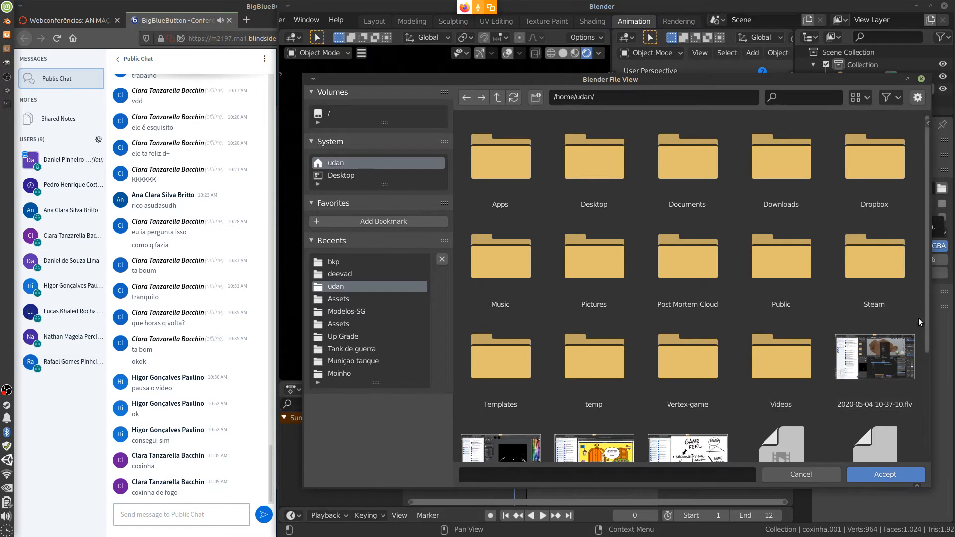
scroll(925, 298, down, 2)
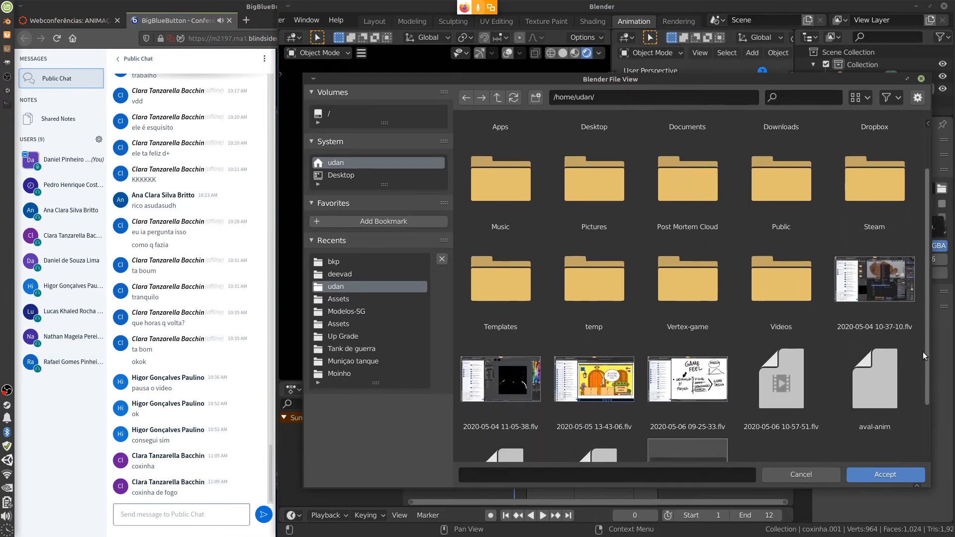
scroll(923, 353, down, 2)
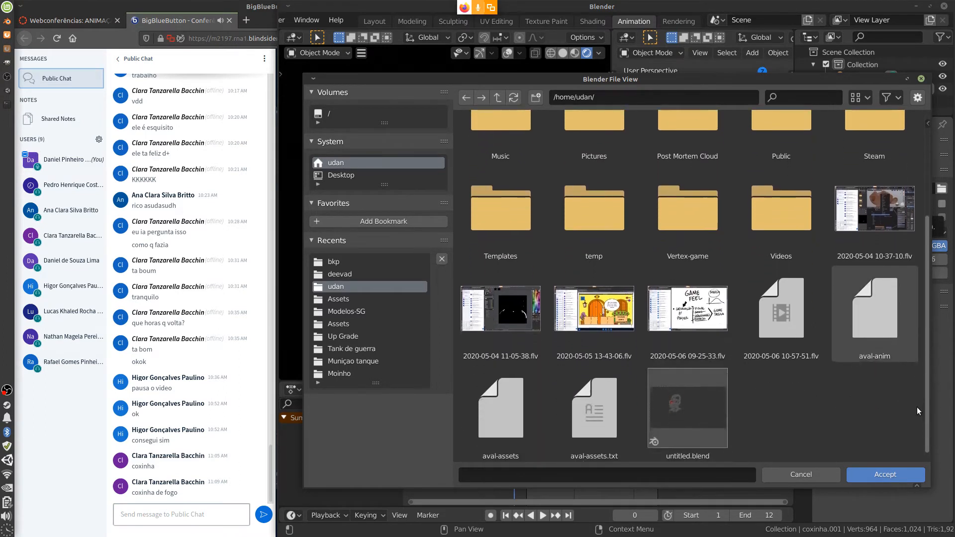
scroll(916, 410, down, 1)
scroll(917, 381, up, 4)
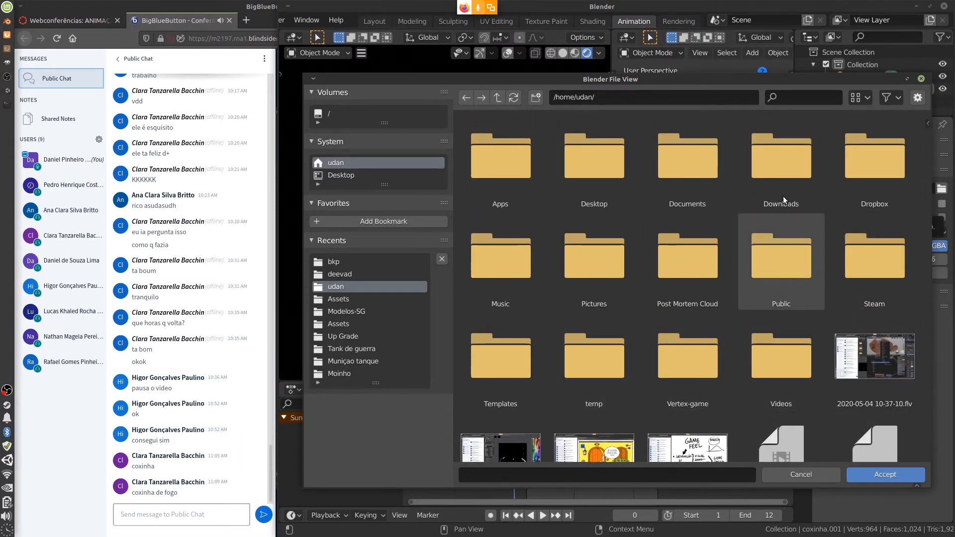
click(633, 96)
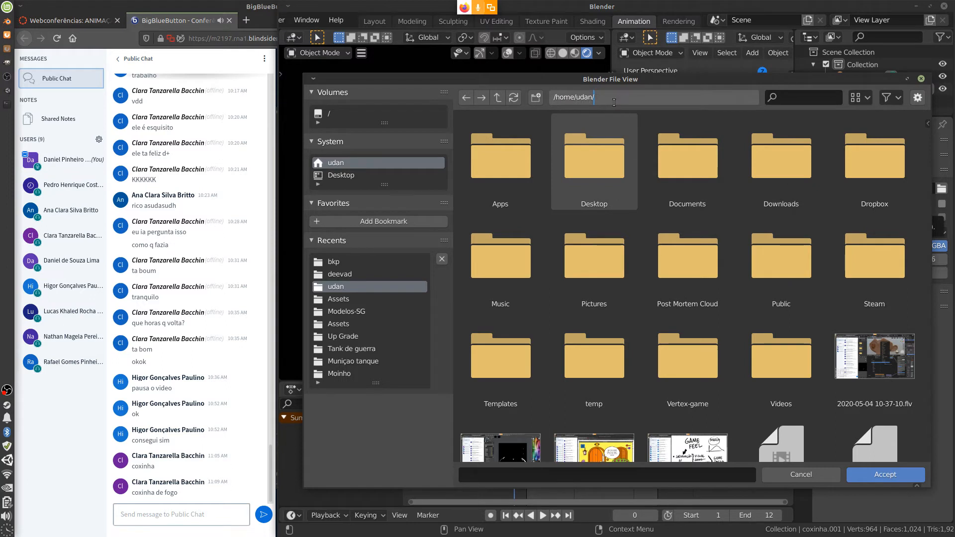
text(fire)
key(Return)
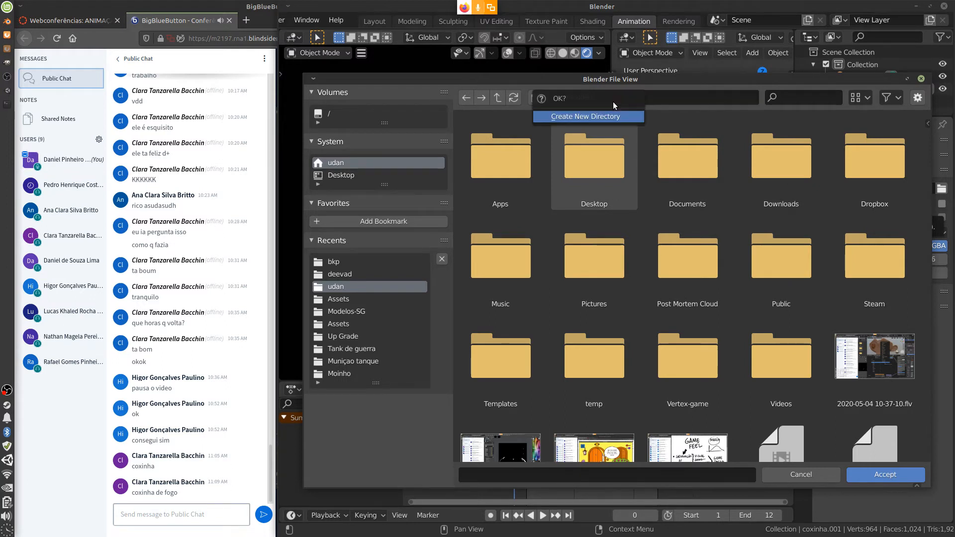
click(616, 118)
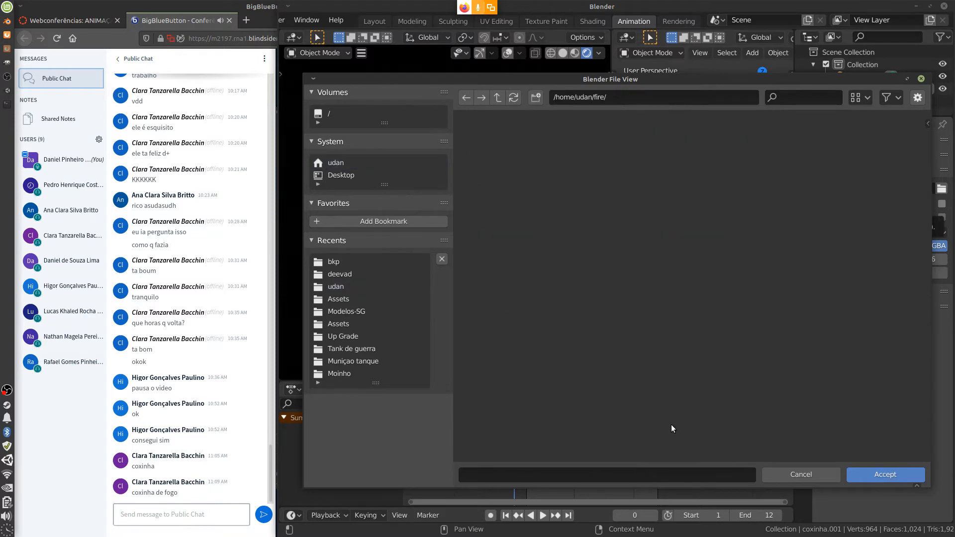
click(883, 475)
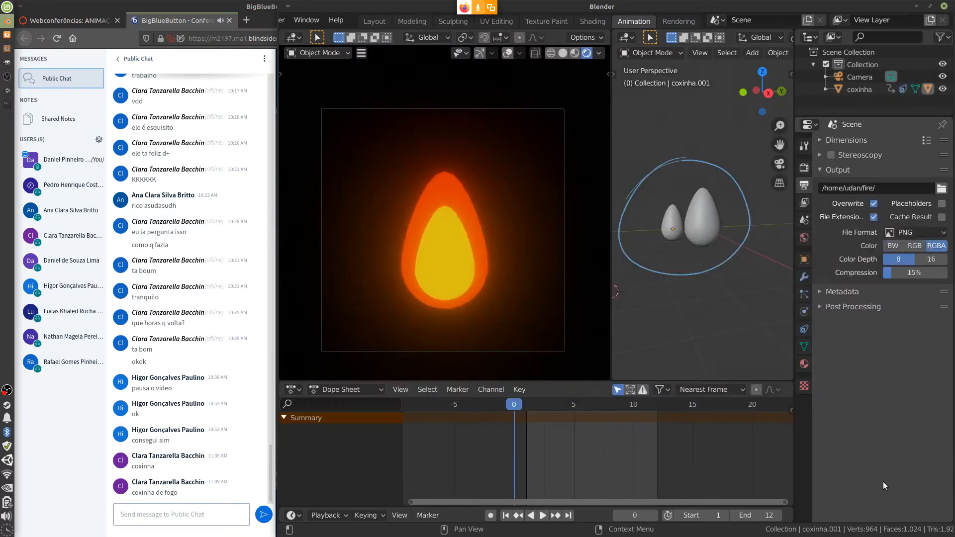
Keep PNG as the output file format and set its colour mode to RGB.
click(918, 232)
click(915, 245)
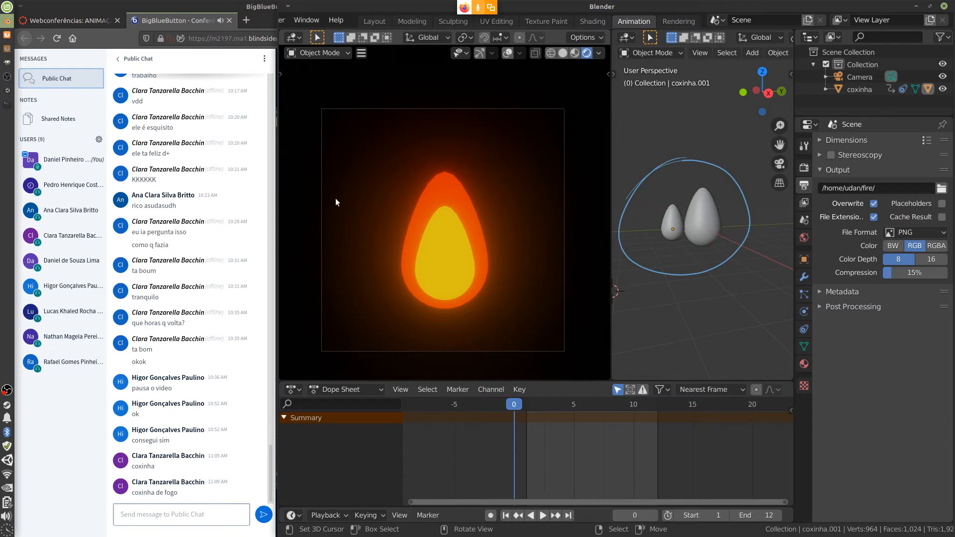
click(932, 246)
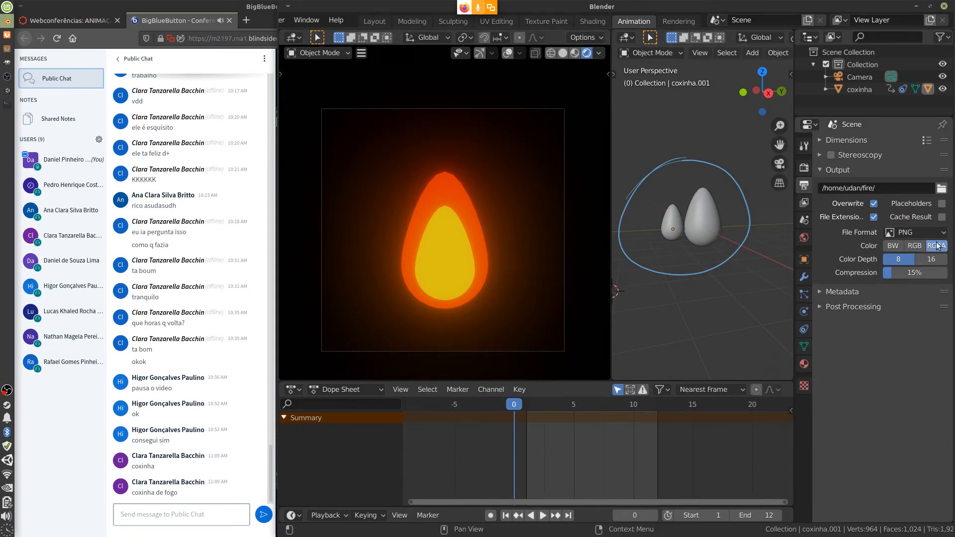
click(914, 246)
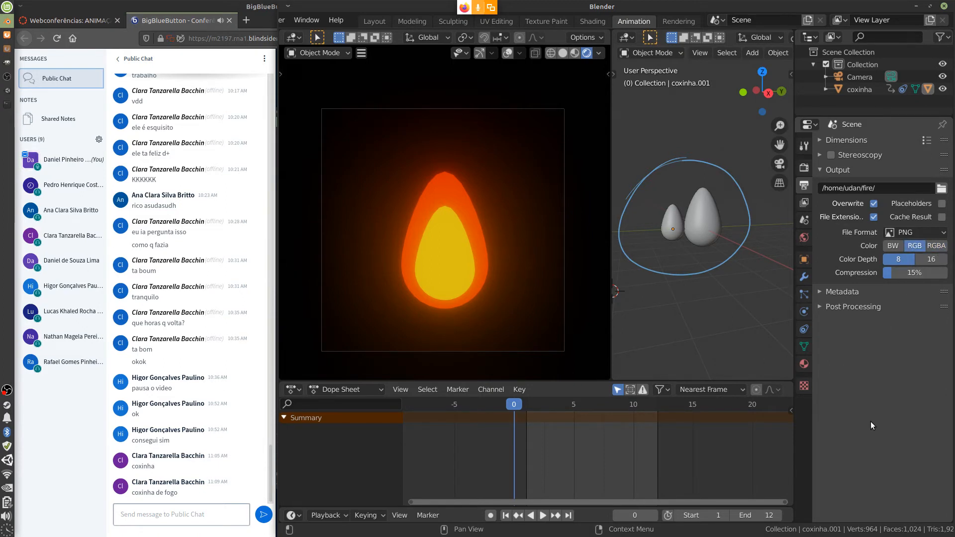
Review the Bloom render settings and the output Dimensions, leaving the Output, Bloom and Dimensions sections collapsed.
click(819, 169)
click(807, 167)
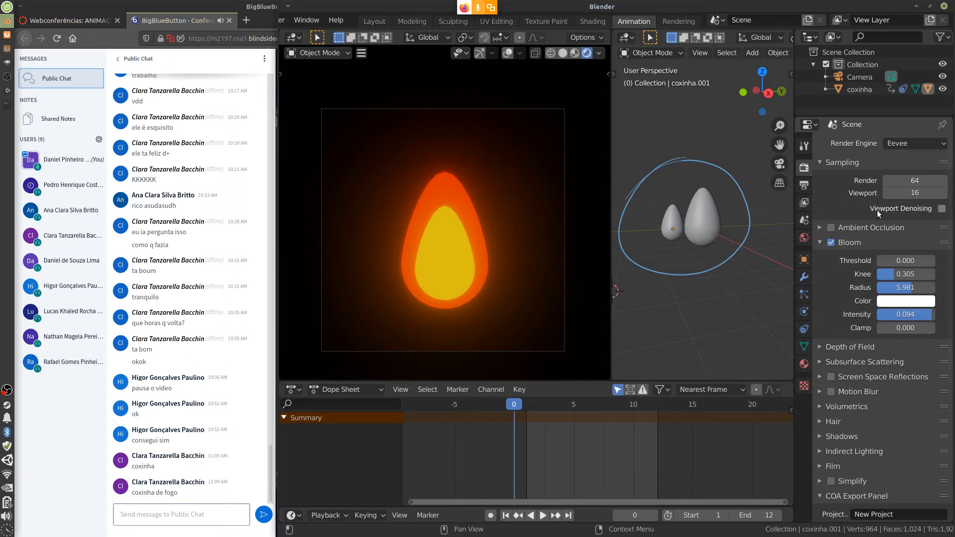
double_click(831, 243)
click(820, 245)
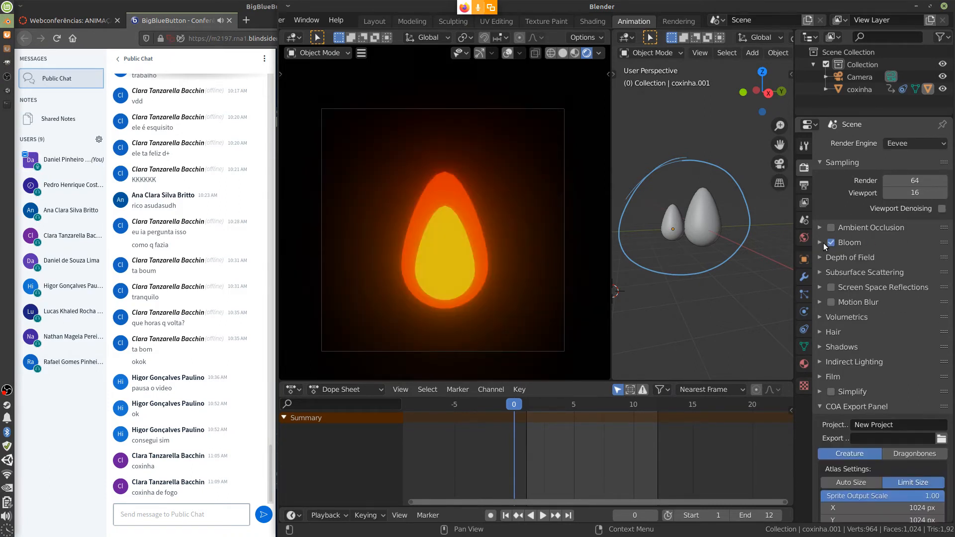
click(803, 185)
click(834, 172)
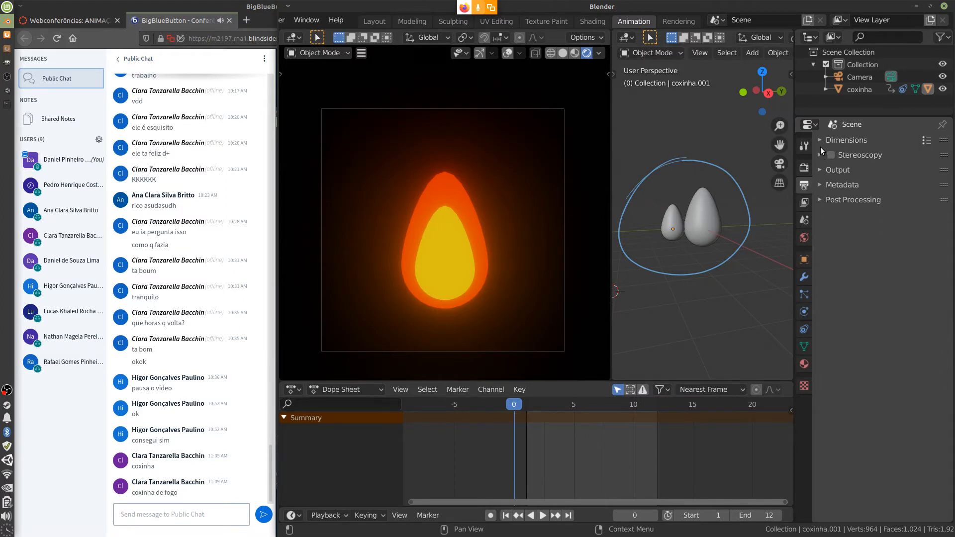
click(820, 144)
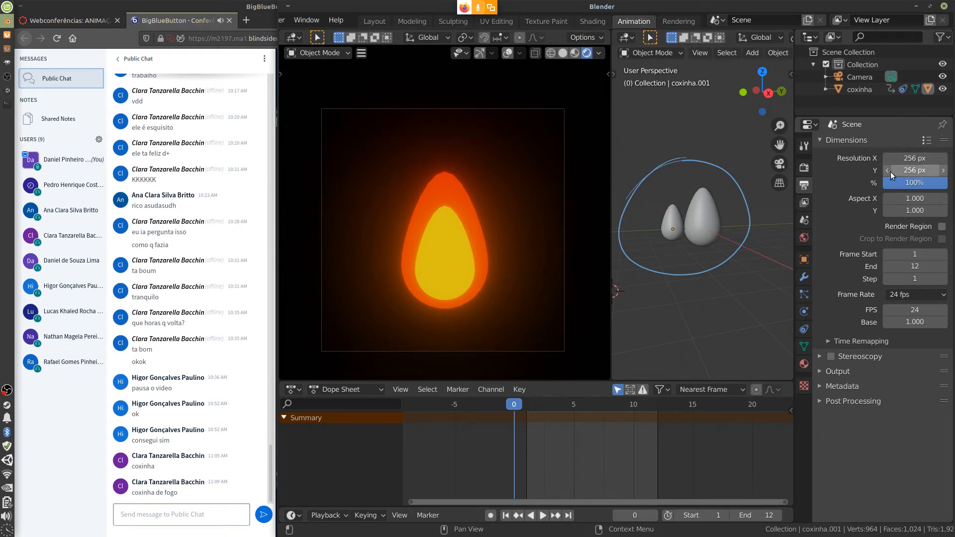
click(820, 140)
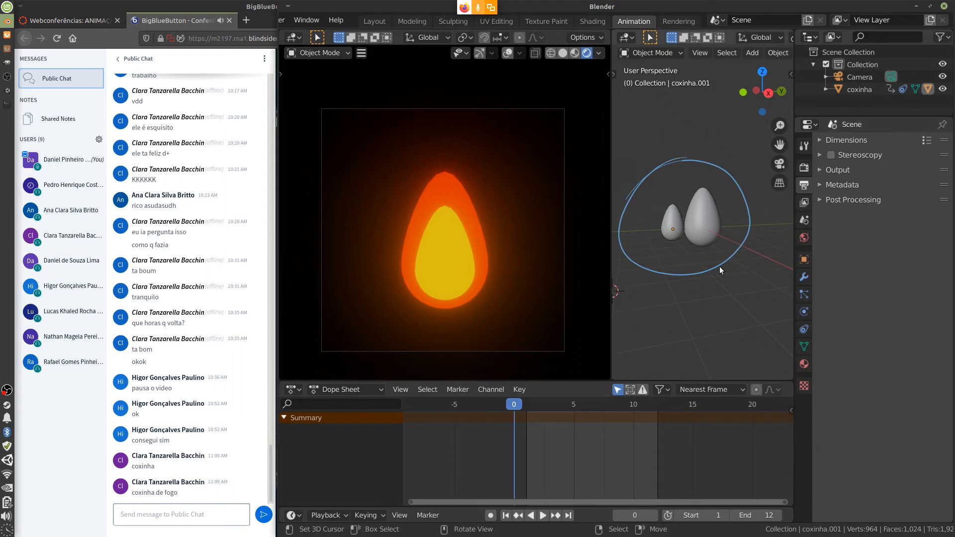
Select the camera in the solid-shaded viewport and look at the flame shapes through it.
middle_drag(710, 315, 719, 283)
click(717, 285)
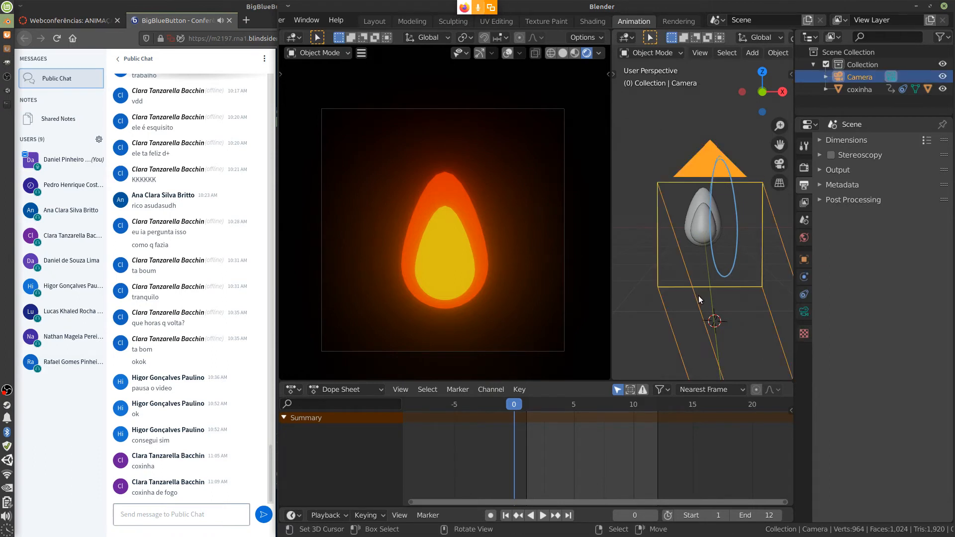
key(KP_0)
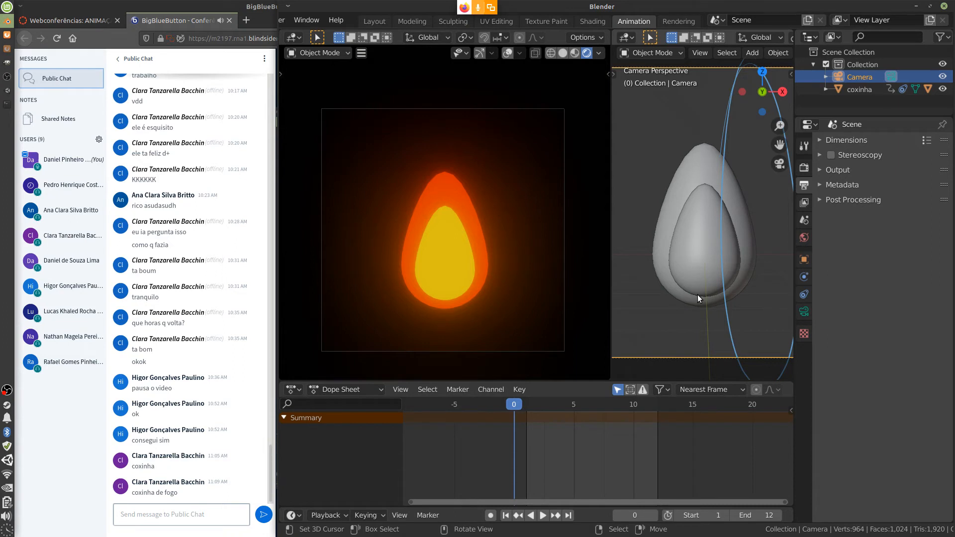
Render the full flame animation to the output folder.
click(361, 53)
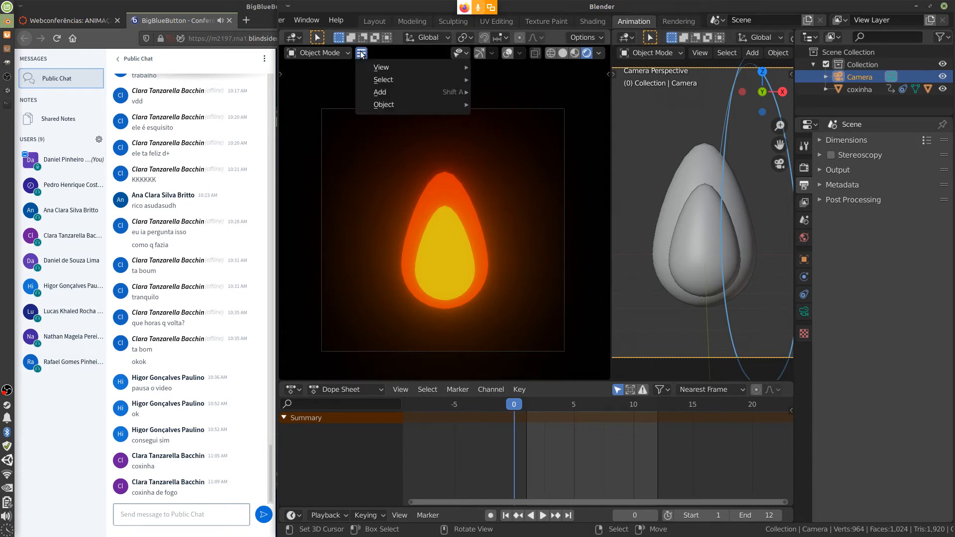
scroll(350, 22, up, 3)
click(357, 21)
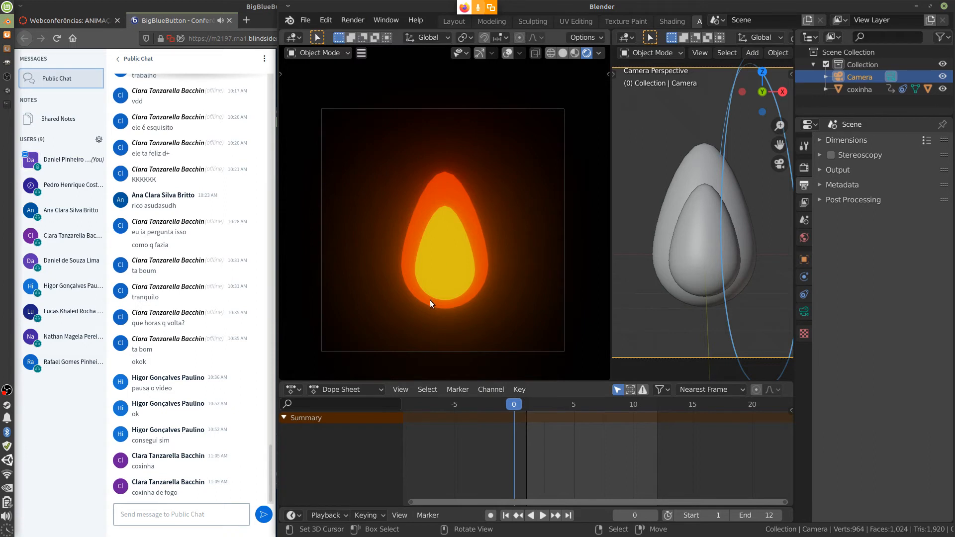
click(353, 20)
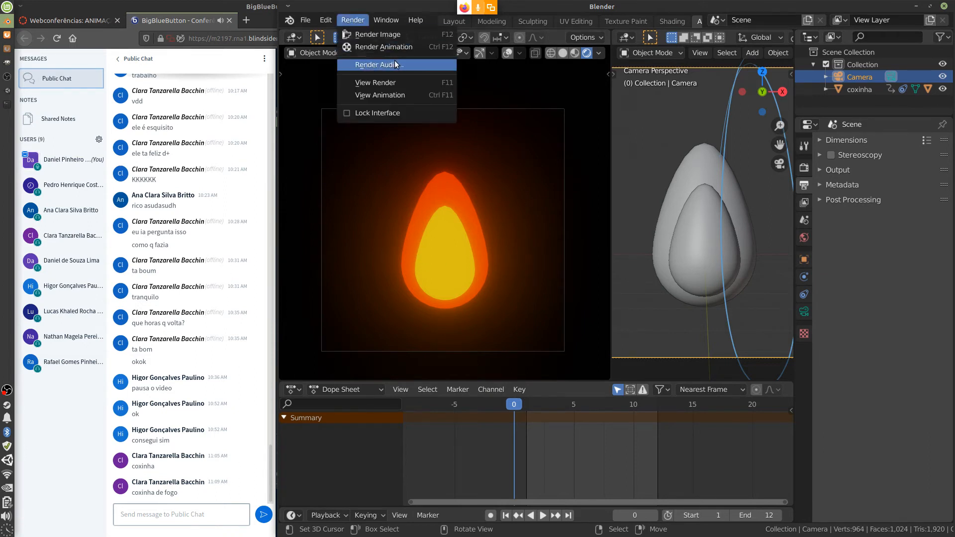
click(398, 47)
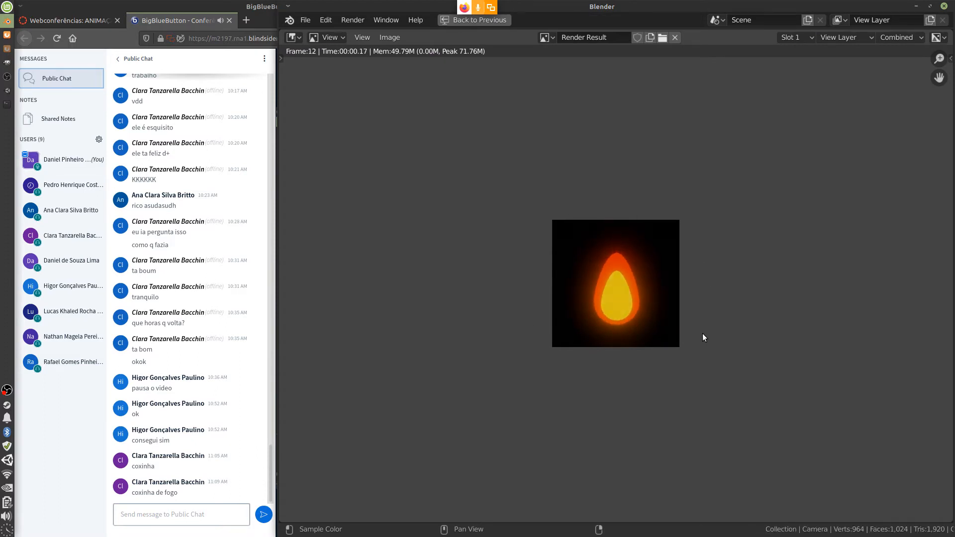
Switch to the file manager and open the fire folder inside the home directory.
click(7, 7)
click(180, 47)
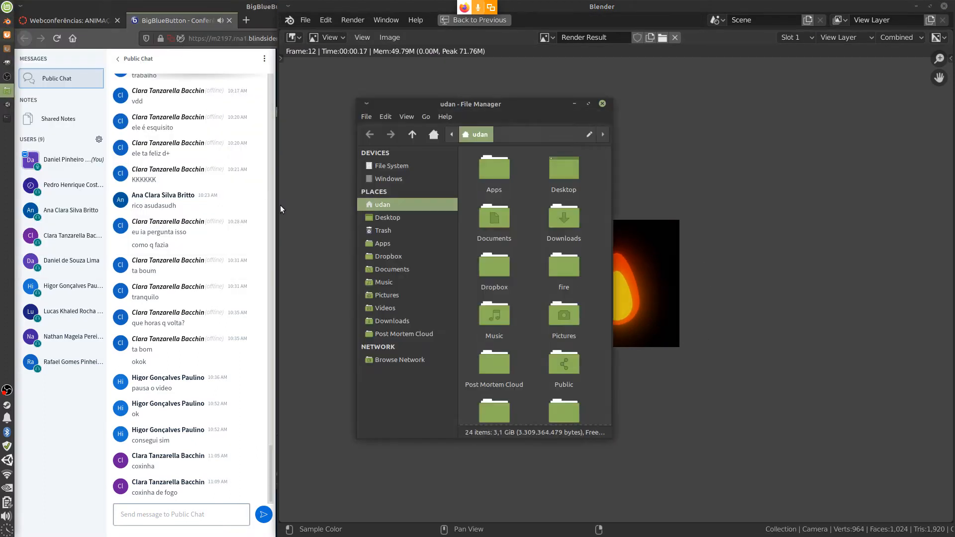
mouse_move(606, 238)
mouse_down()
mouse_move(616, 339)
mouse_move(607, 242)
mouse_up()
double_click(571, 264)
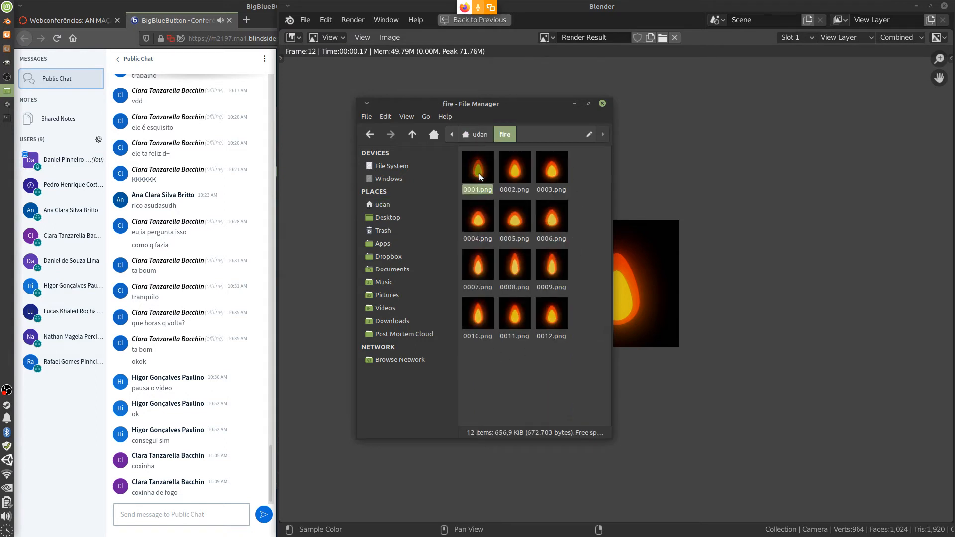
View the rendered frames as a repeating sequence starting from 0001.png, and close the image viewer and the file manager.
double_click(479, 173)
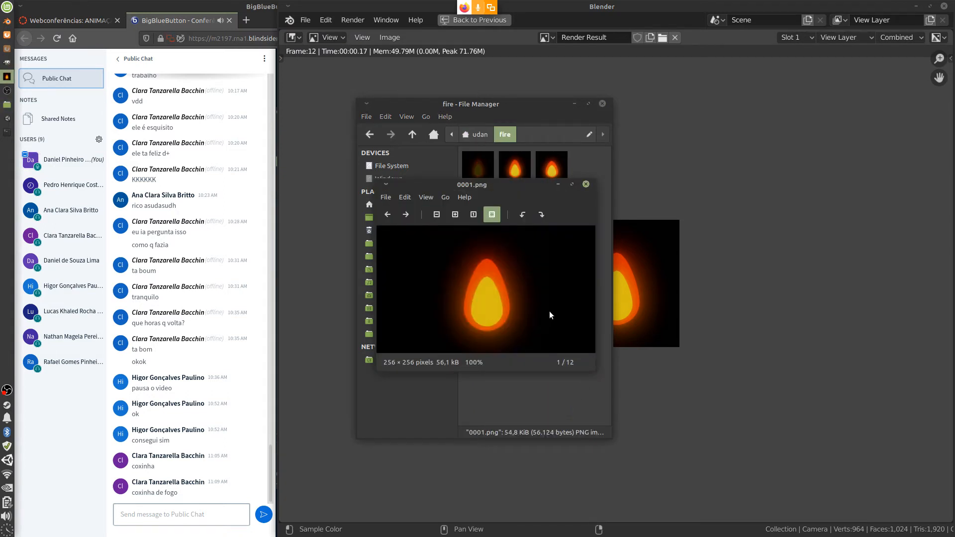
key(Right)
key(Right)
key(Right)
key(Right)
key(Right)
key(Right)
key(Right)
key(Right)
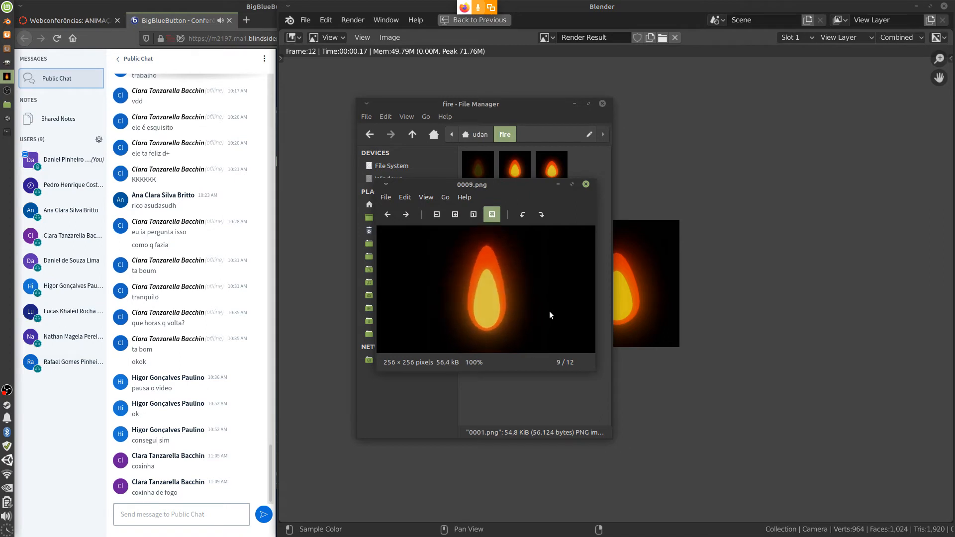
key(Right)
key(Right)
key(Right)
key(Right)
key(Right)
key(Right)
key(Right)
key(Right)
key(Right)
key(Right)
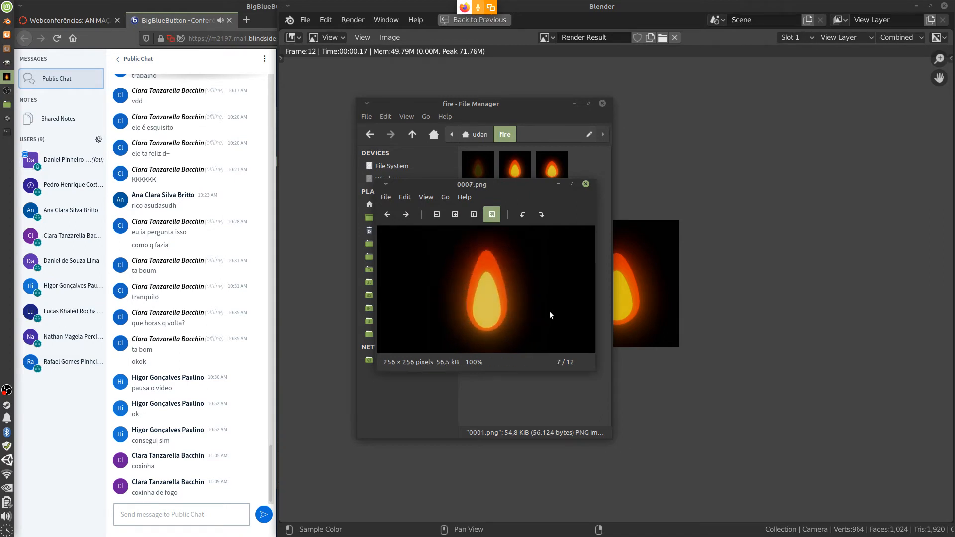
key(Right)
key(Right)
key(Right)
key(Right)
key(Right)
key(Right)
key(Right)
key(Right)
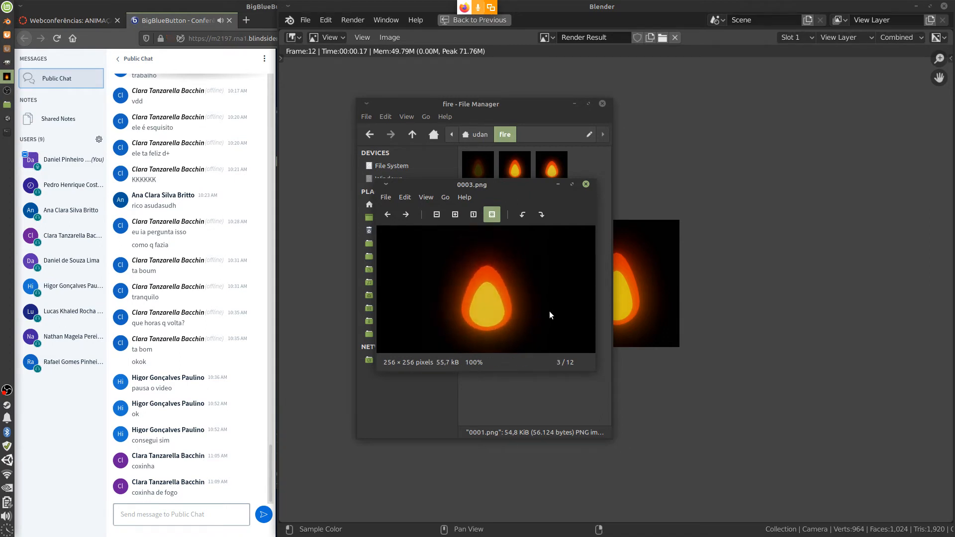
key(Right)
key(Right)
key(Right)
key(Right)
key(Right)
key(Right)
key(Right)
key(Right)
key(Right)
key(Right)
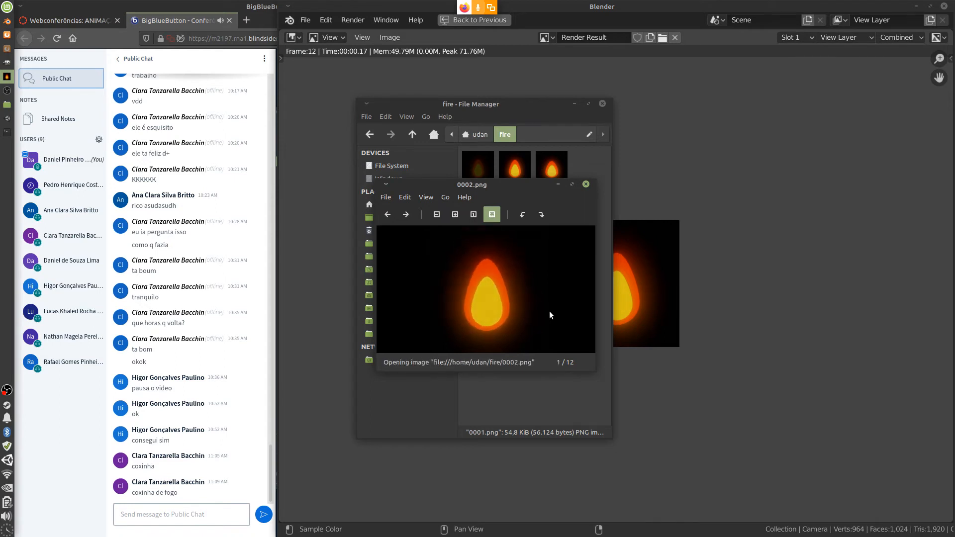
key(Right)
key(Right)
key(Right)
key(Right)
key(Right)
key(Right)
key(Right)
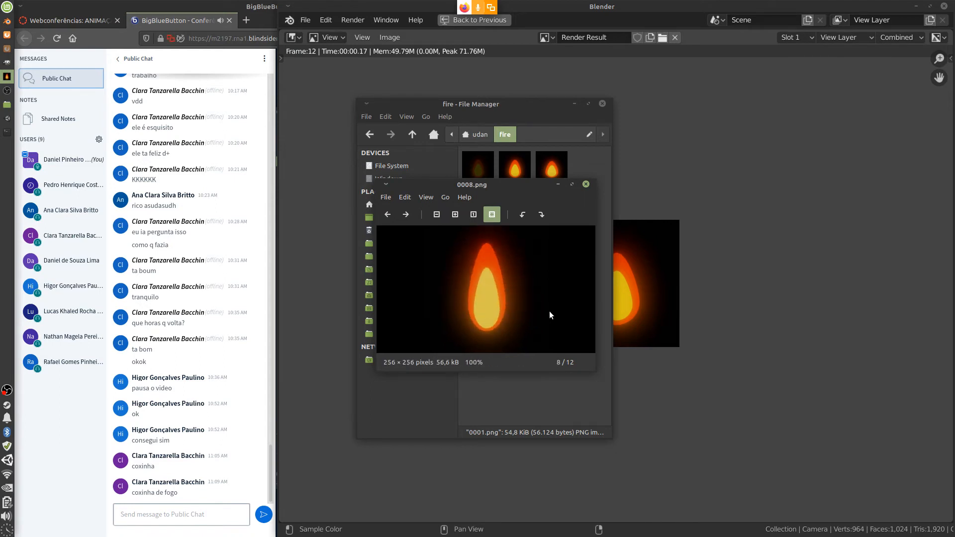
click(585, 184)
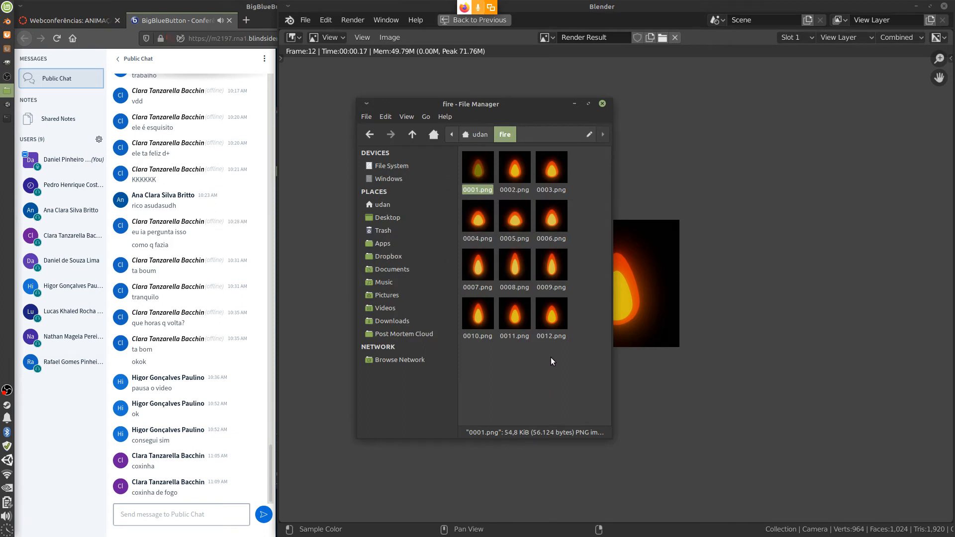
drag(538, 105, 502, 111)
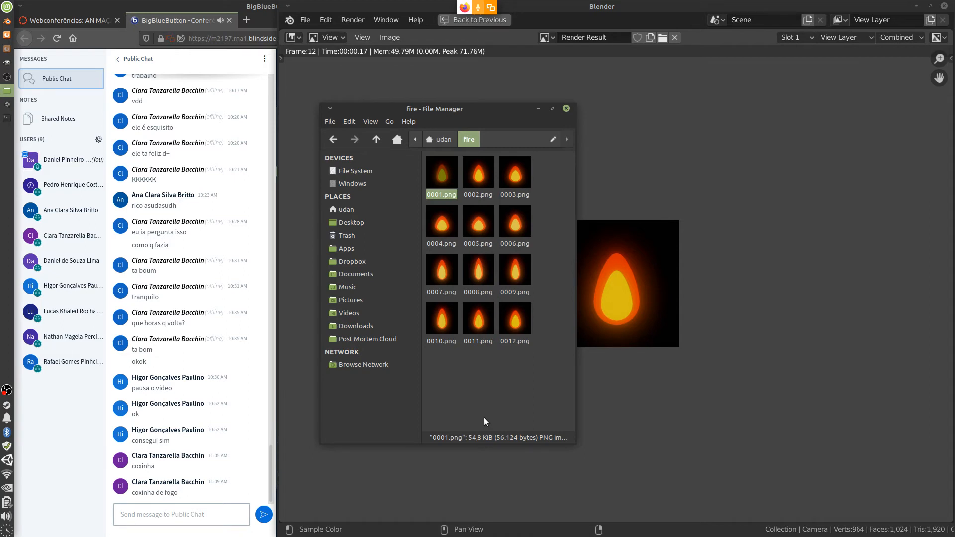
click(566, 109)
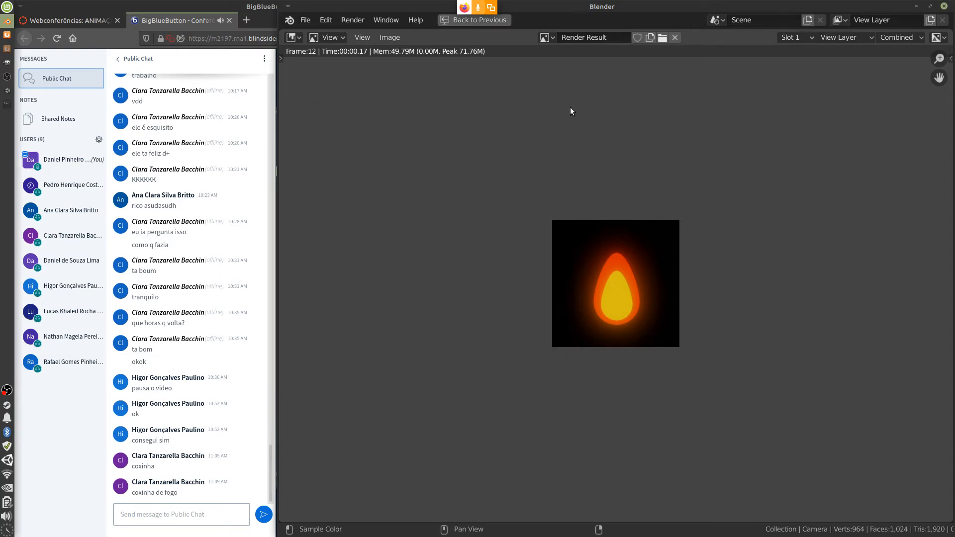
click(6, 50)
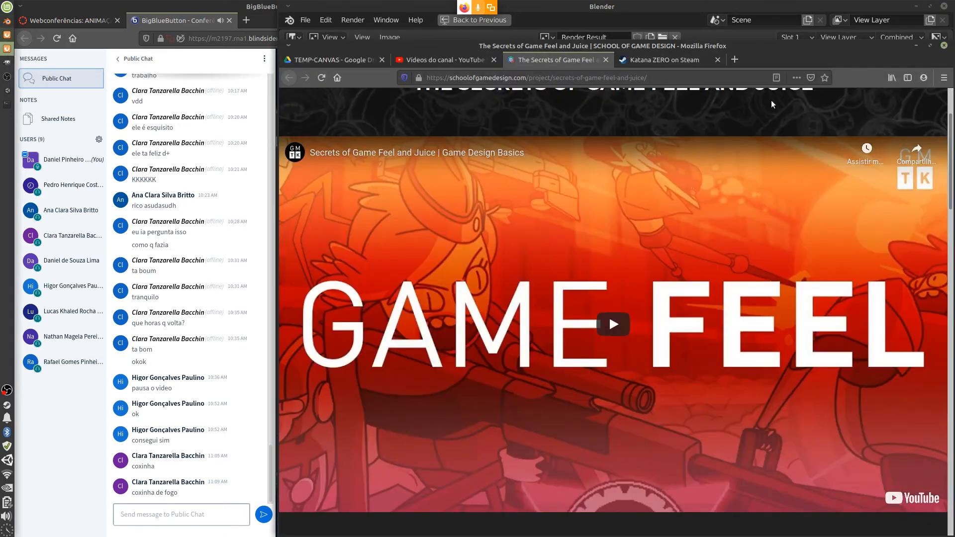
click(916, 46)
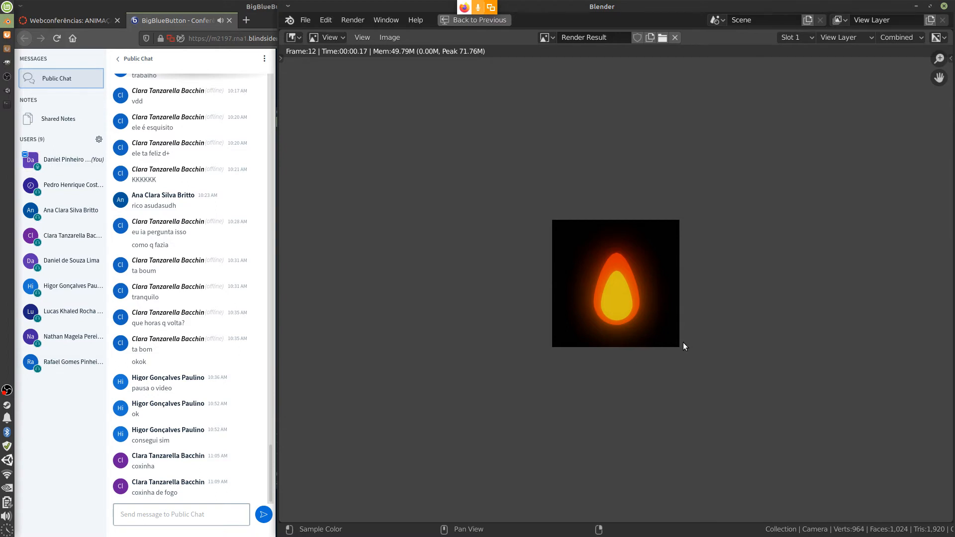
Leave the render result and set the output resolution to 32 × 32 px.
key(Escape)
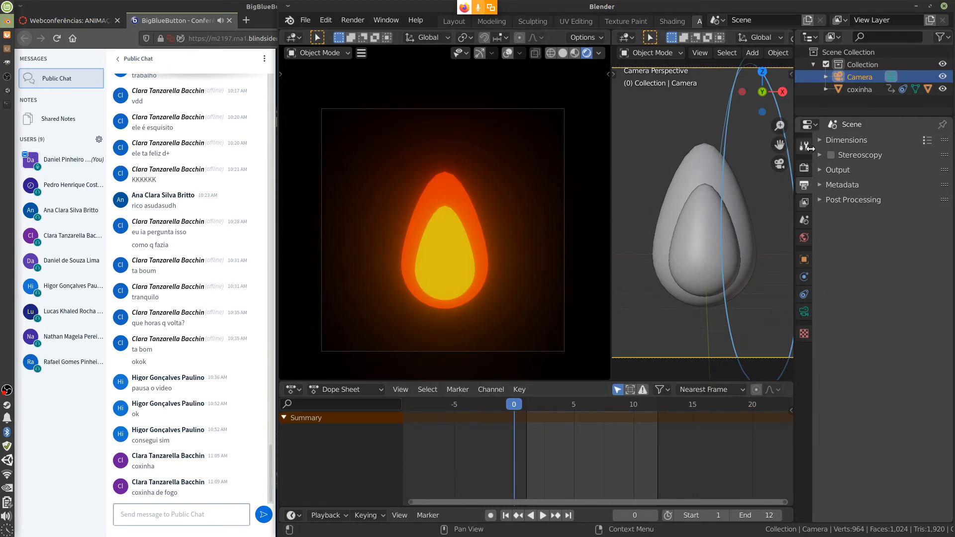
click(804, 169)
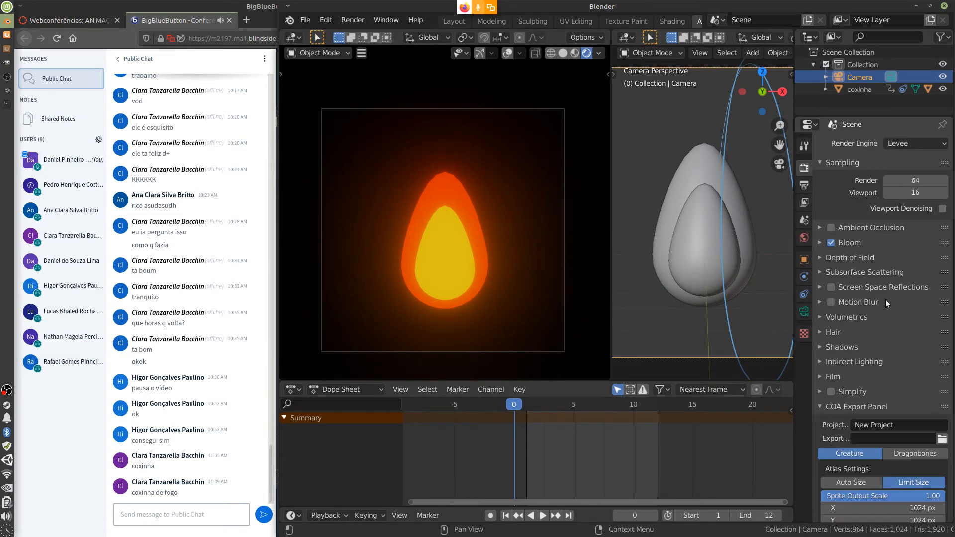
click(804, 185)
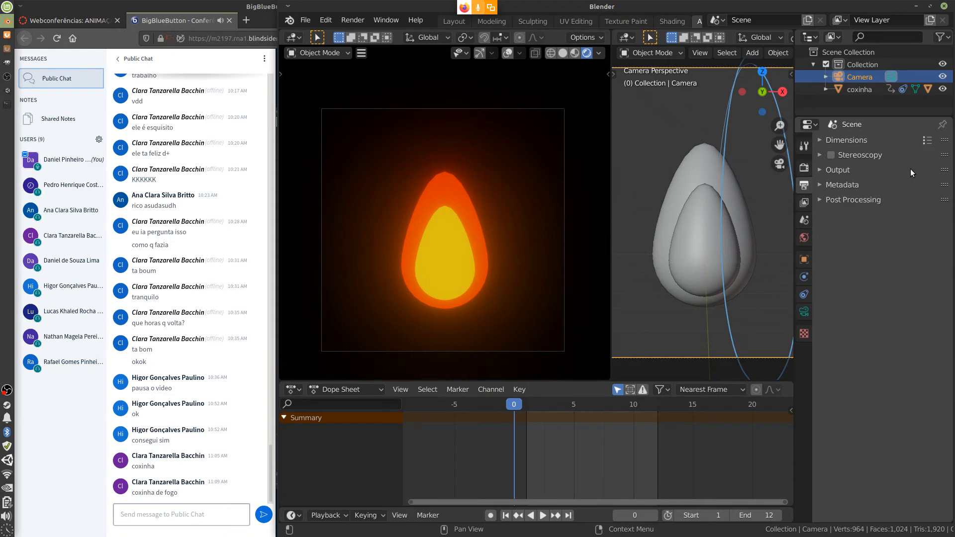
click(819, 141)
click(909, 158)
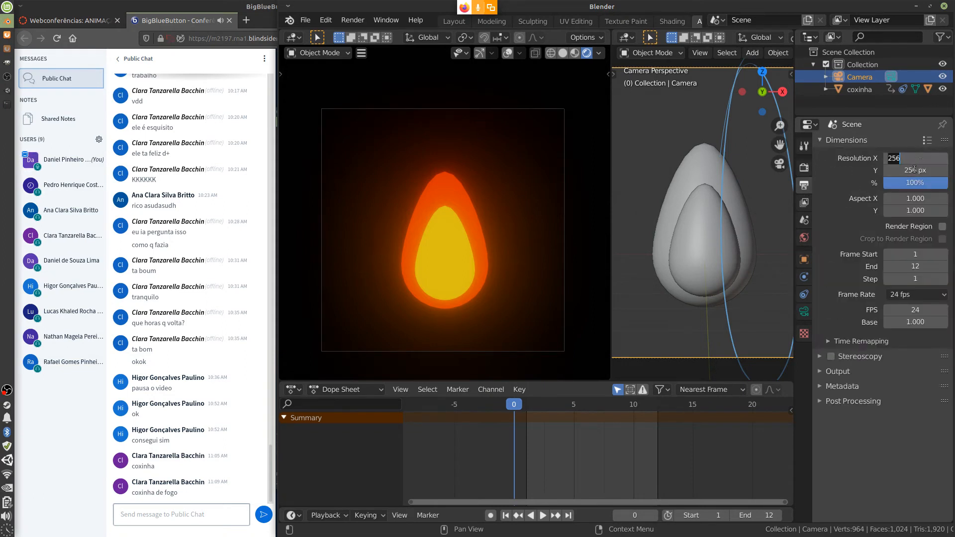
text(32)
key(Return)
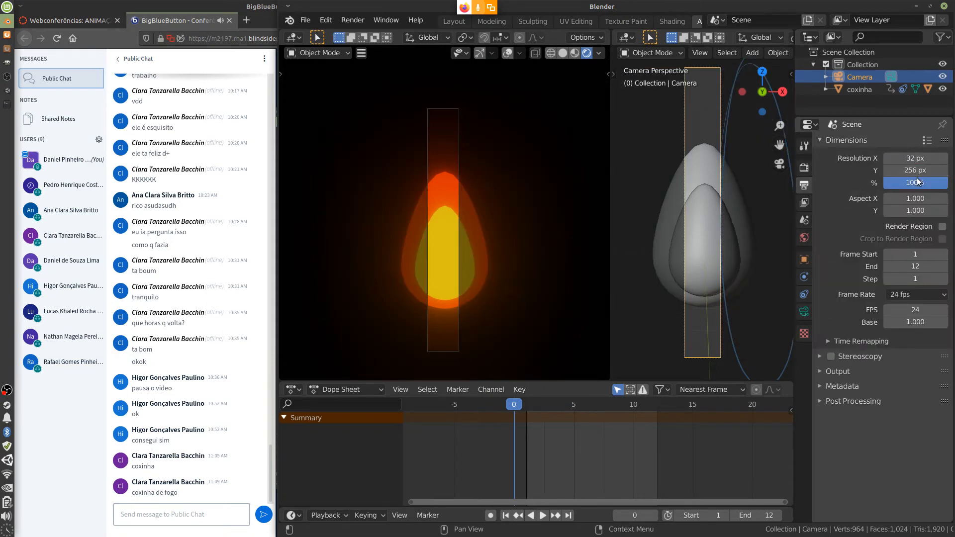
click(916, 175)
text(32)
key(Return)
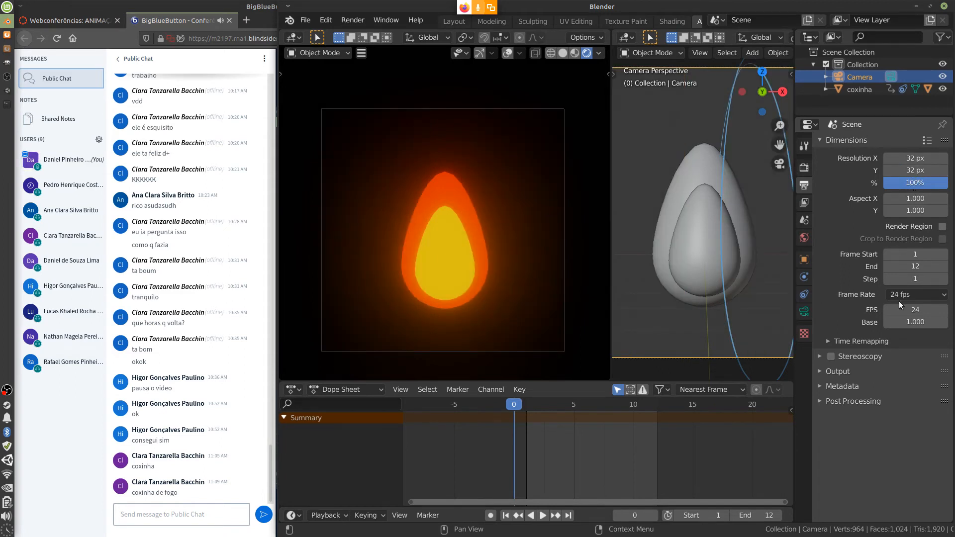
click(820, 141)
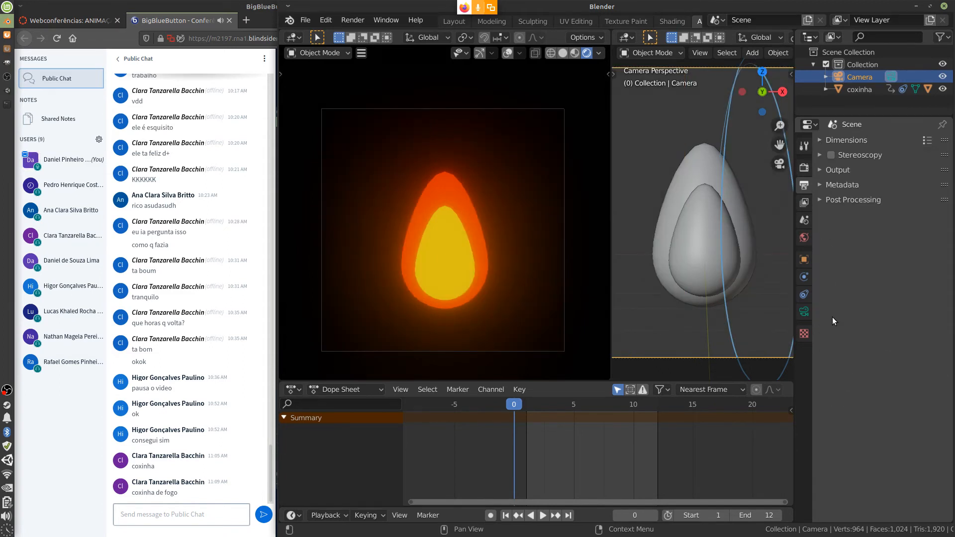
Lower the Film filter size in the Eevee render settings to 0.01 px.
click(803, 168)
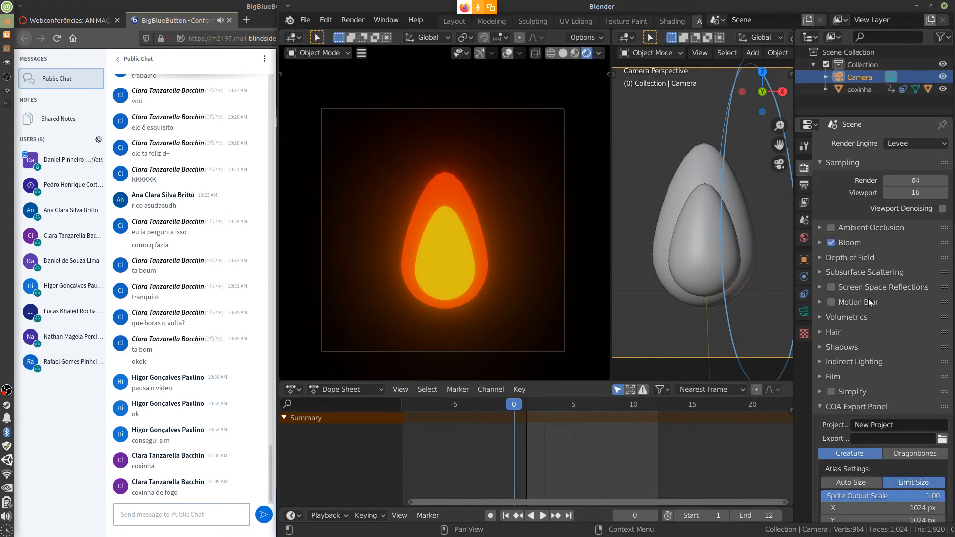
click(817, 410)
click(832, 377)
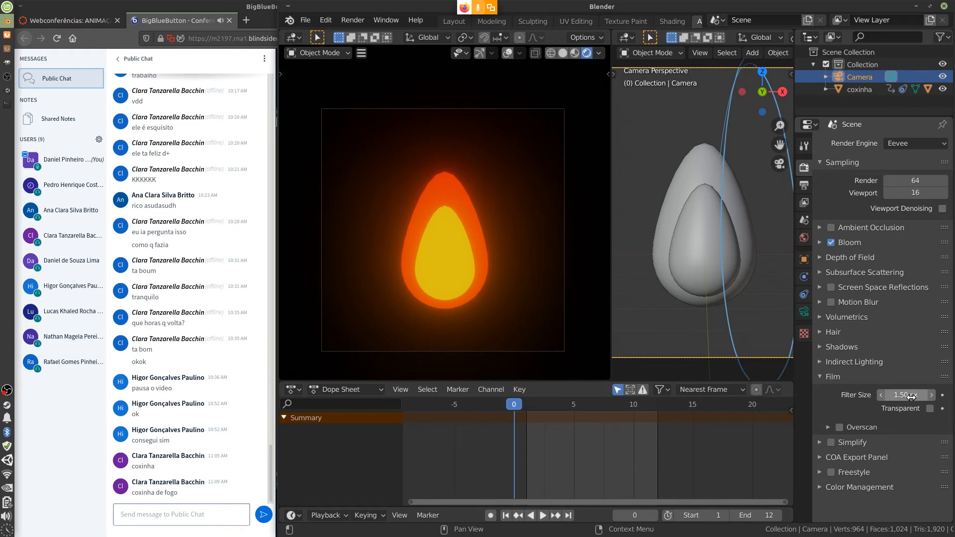
drag(910, 397, 613, 445)
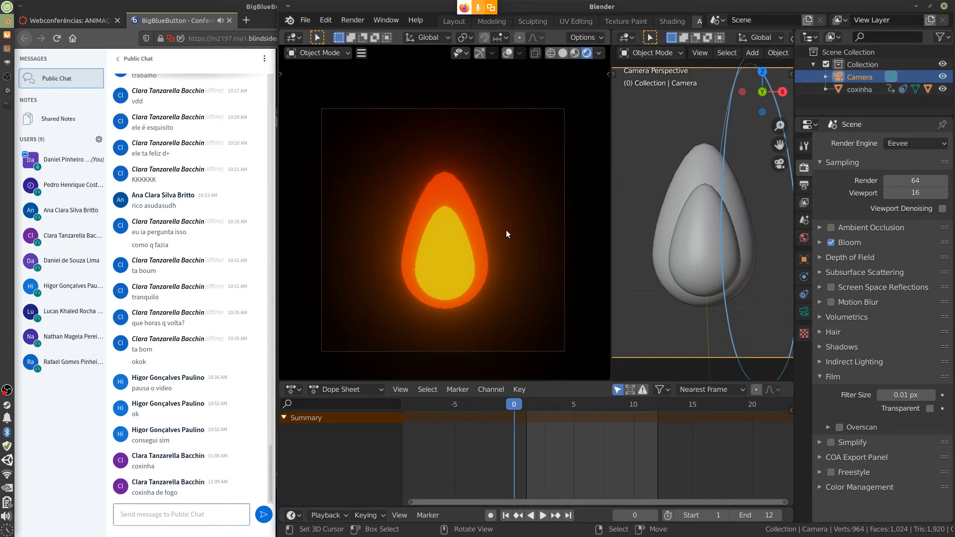
Render the current frame as a still image, examine its pixels up close and close the result.
key(F12)
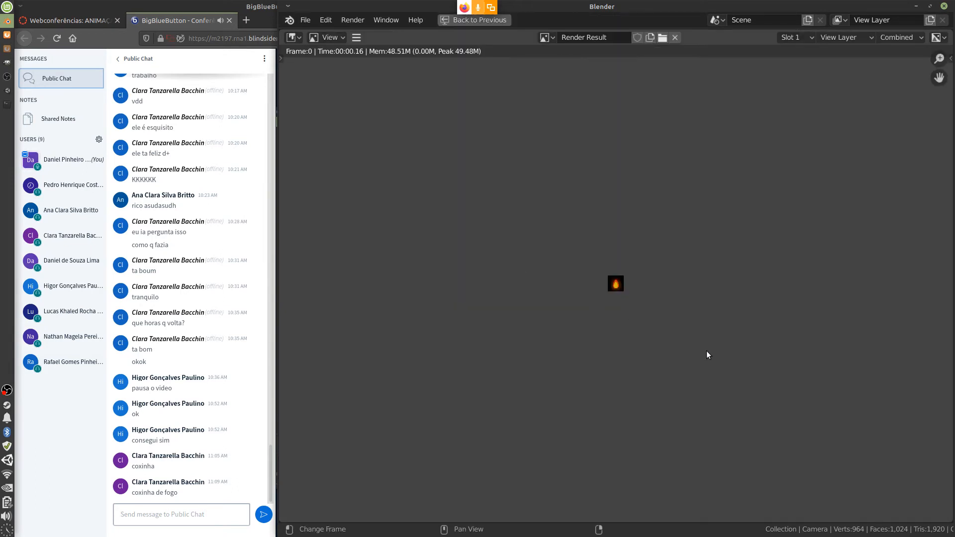
scroll(659, 311, up, 14)
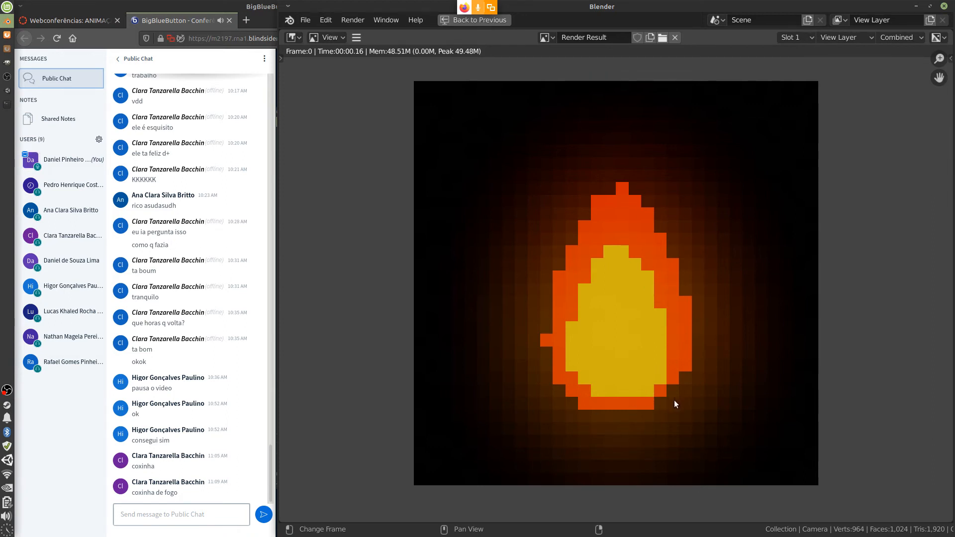
key(Escape)
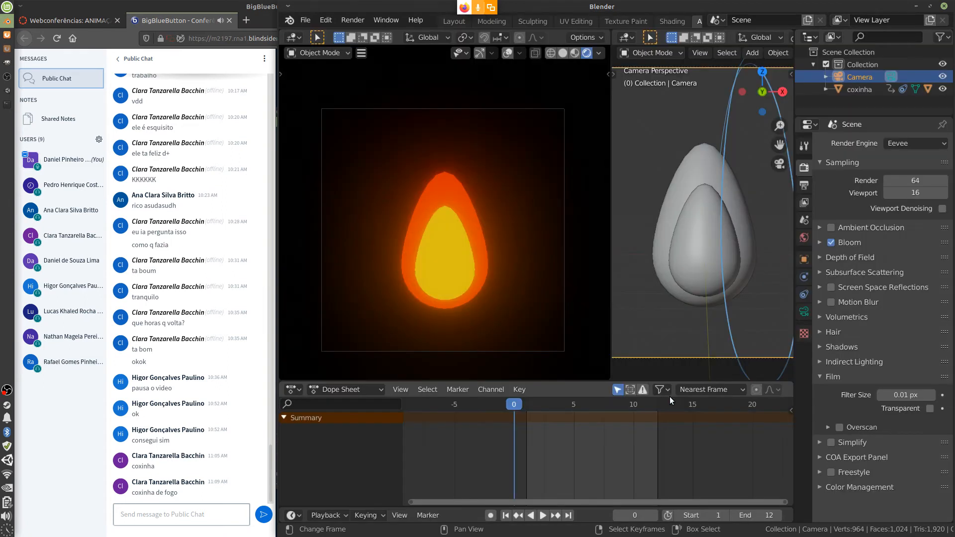
Set the Film filter size to 1.5 px and collapse the sampling settings.
click(899, 394)
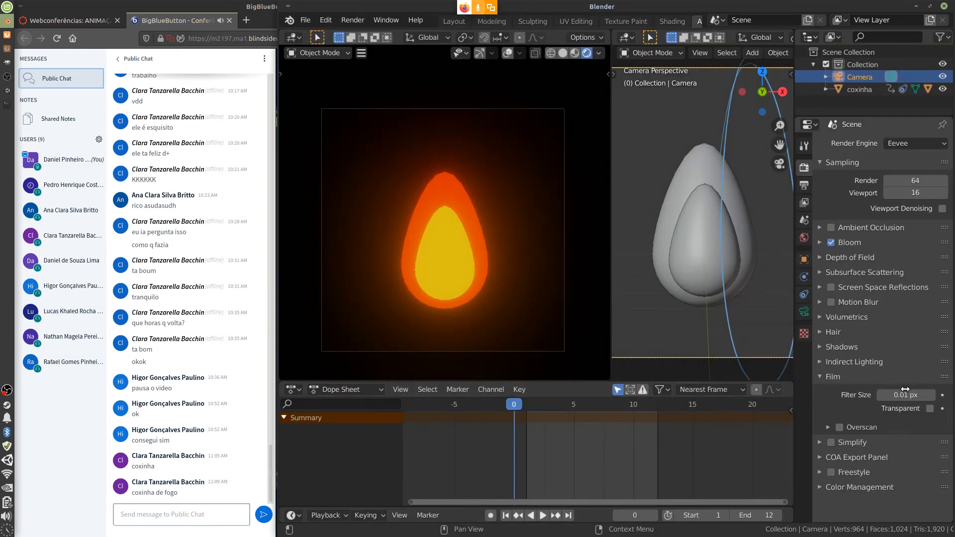
text(1.5)
key(Return)
click(819, 163)
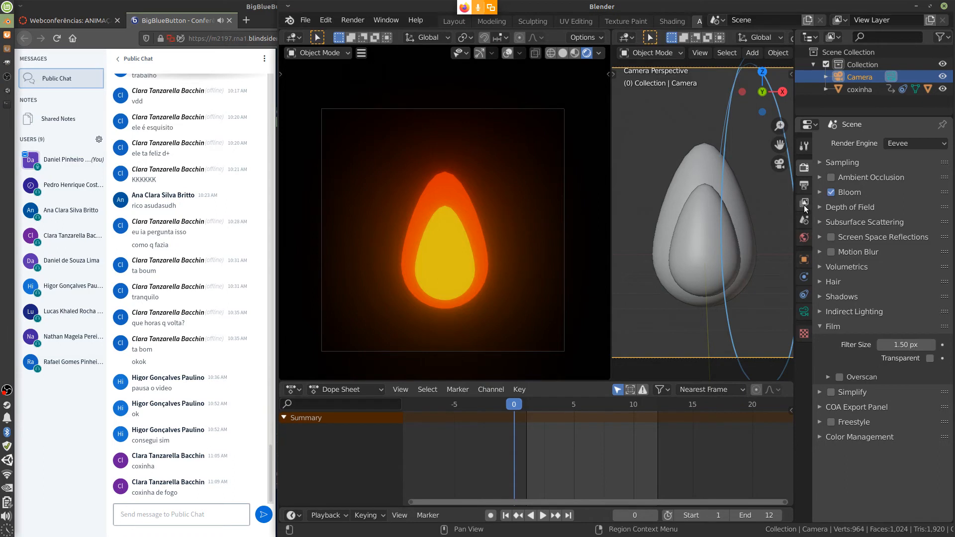
Set the output resolution to 256 × 256 px.
click(805, 186)
click(819, 141)
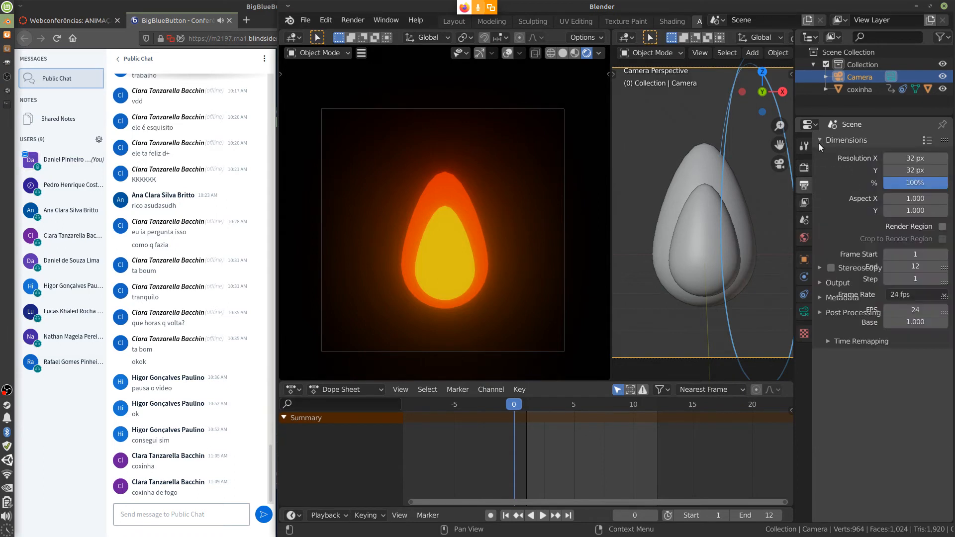
click(913, 158)
text(2)
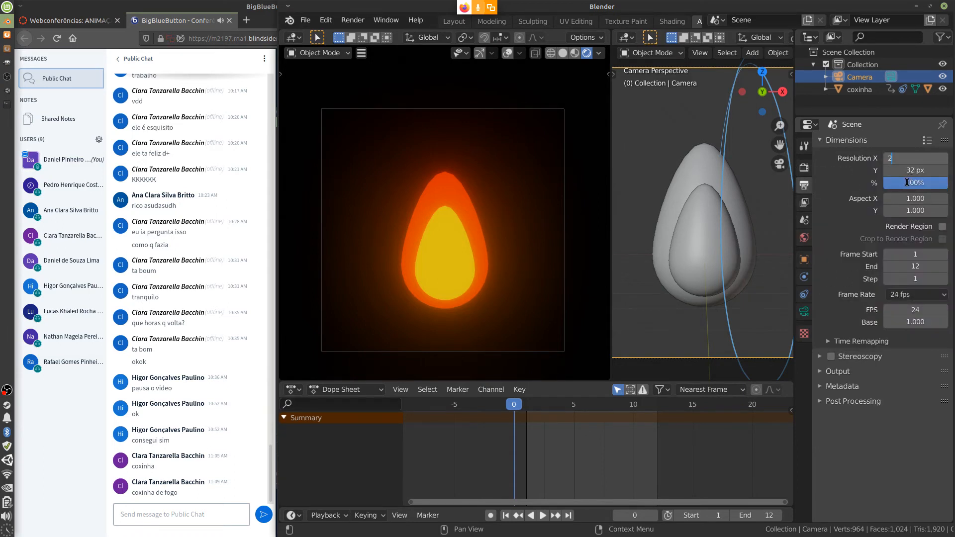
text(56)
key(Return)
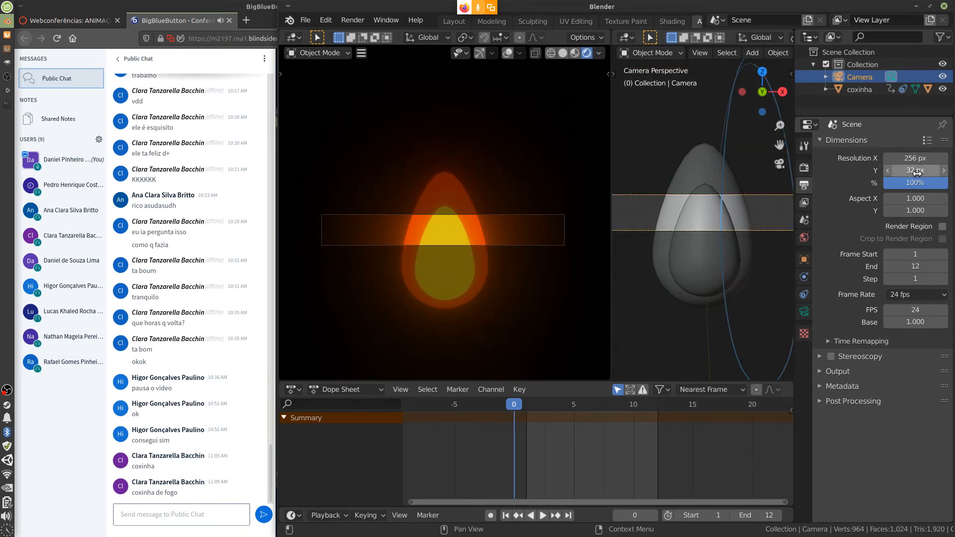
click(917, 171)
text(256)
key(Return)
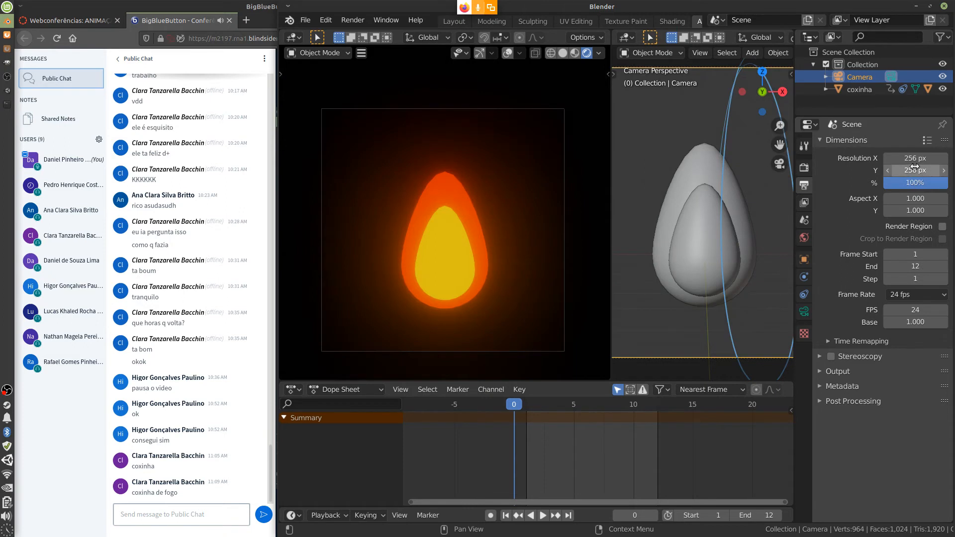
Change both the X and Y output resolution to 128 px.
click(914, 158)
text(128)
key(Return)
click(910, 174)
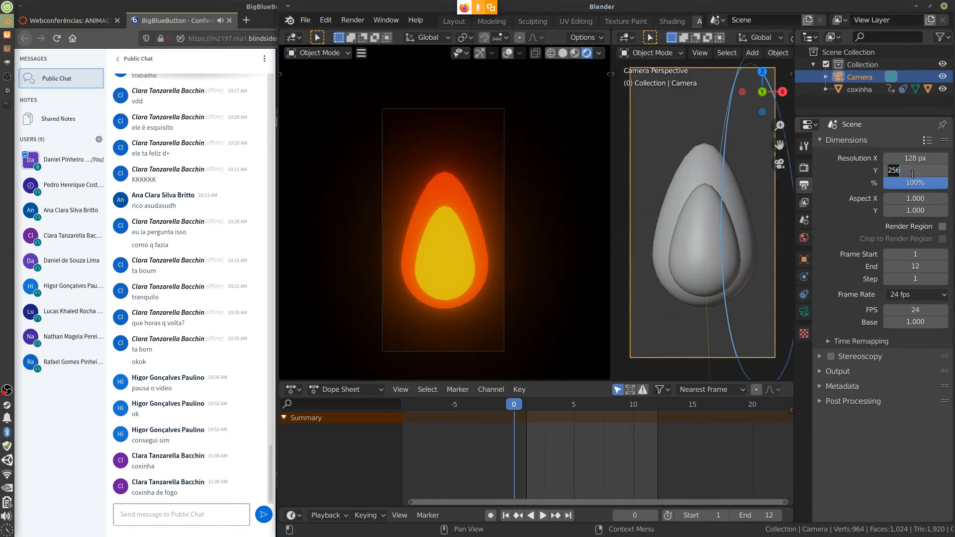
text(128)
key(Return)
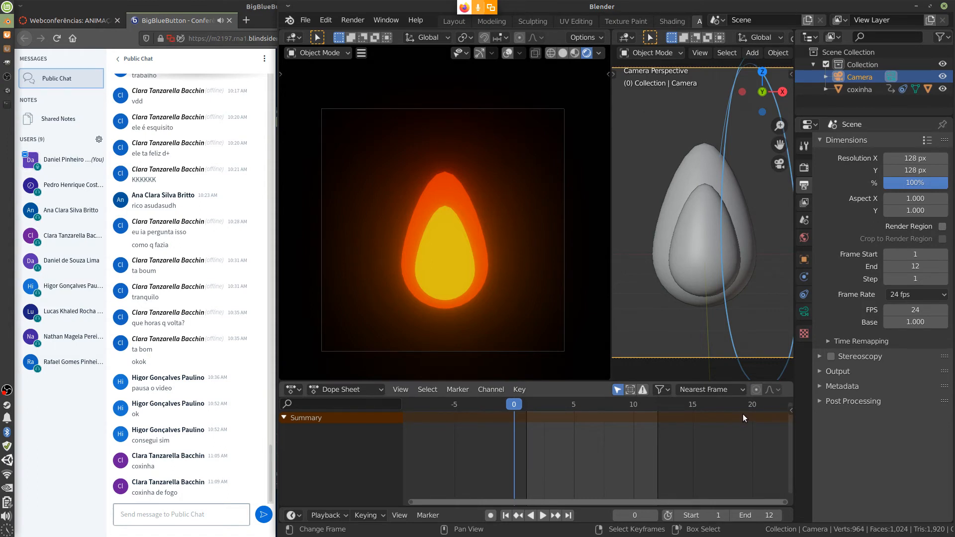
Render the full flame animation at the new resolution and inspect the last rendered frame up close.
click(361, 53)
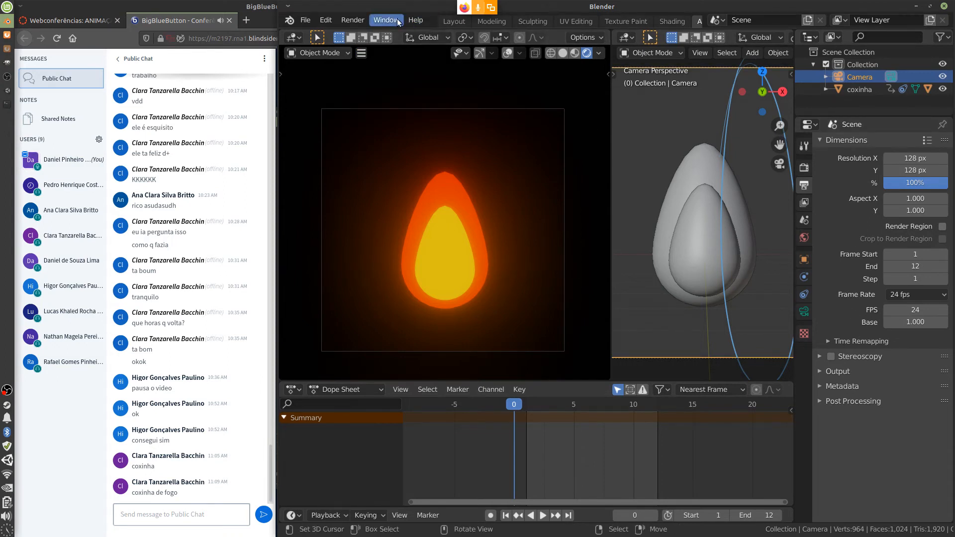
click(364, 22)
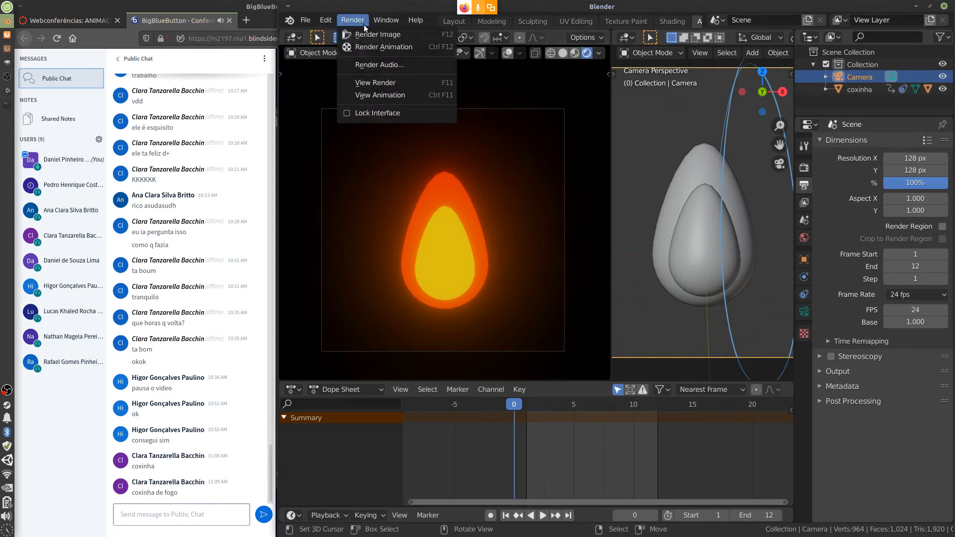
click(413, 47)
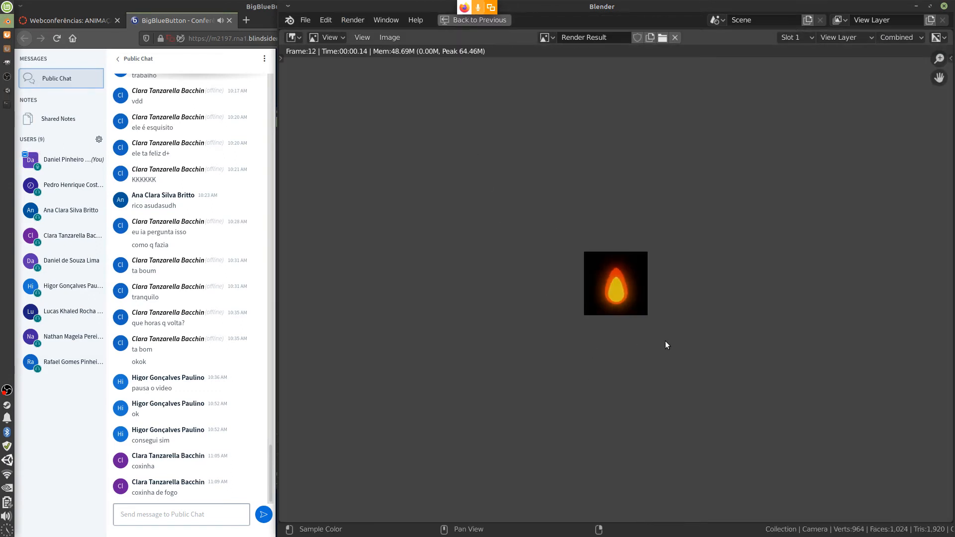
scroll(644, 335, up, 8)
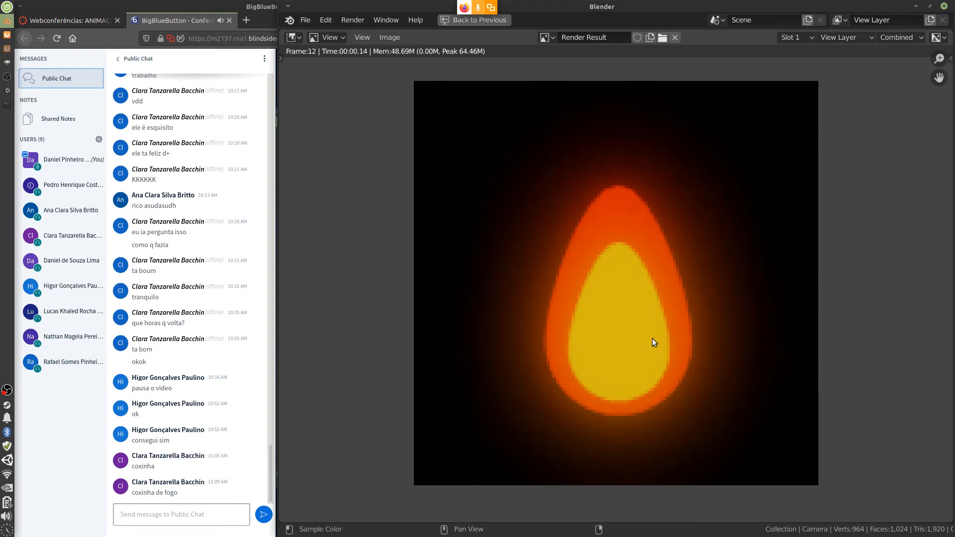
scroll(652, 339, down, 4)
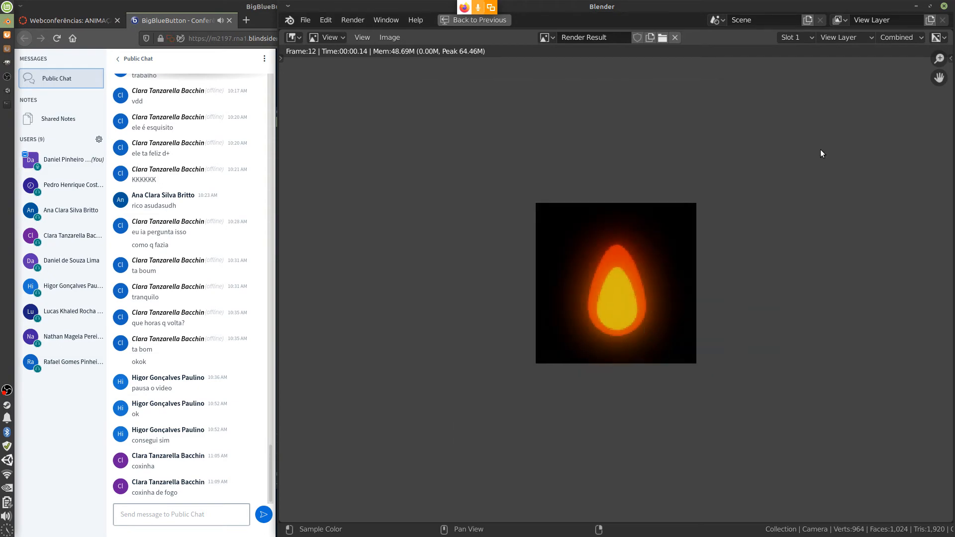
Minimize Blender, switch to GIMP and start opening images as layers.
click(917, 7)
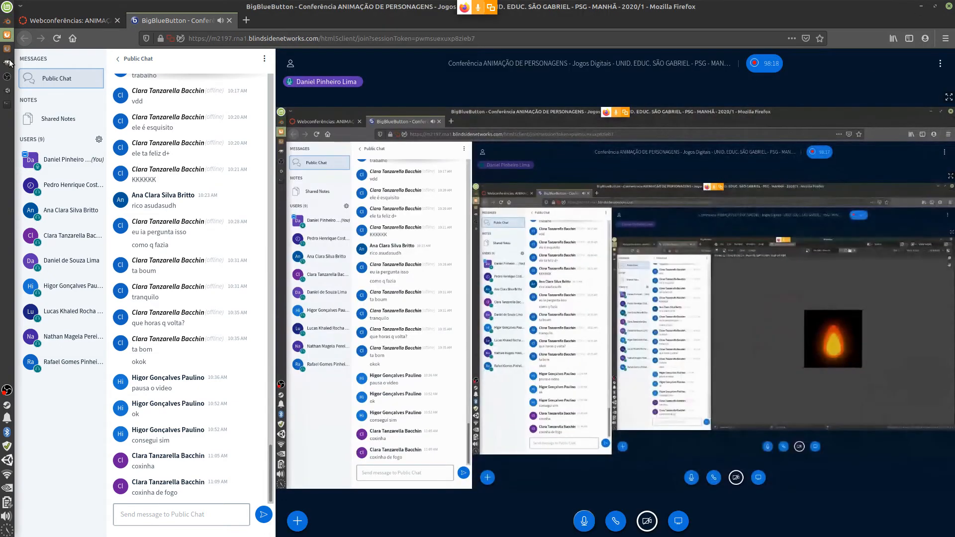
click(7, 62)
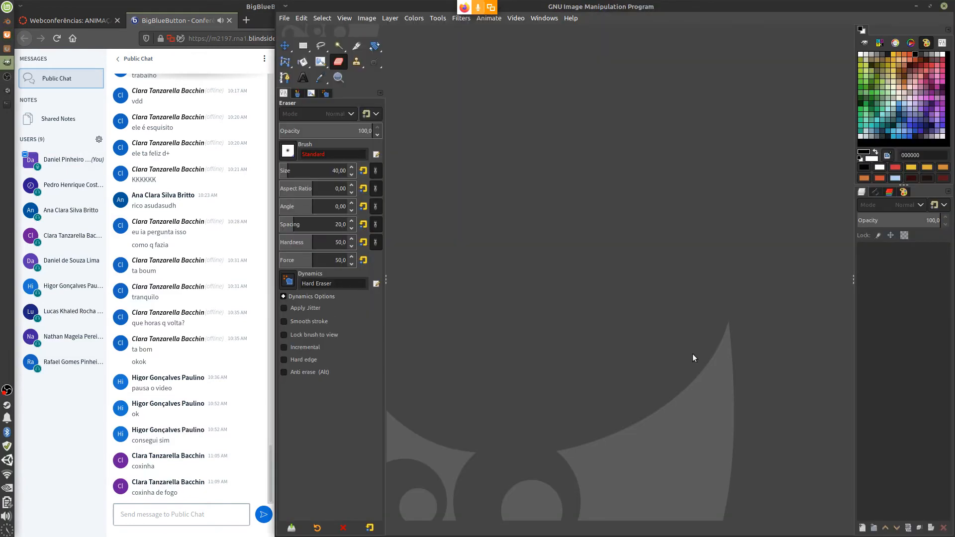
click(284, 18)
click(658, 169)
click(284, 17)
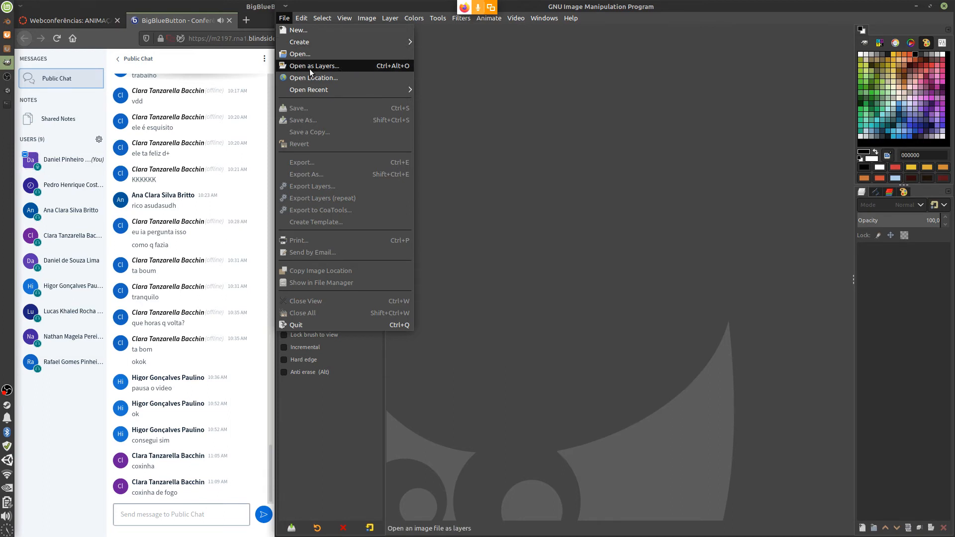
click(351, 67)
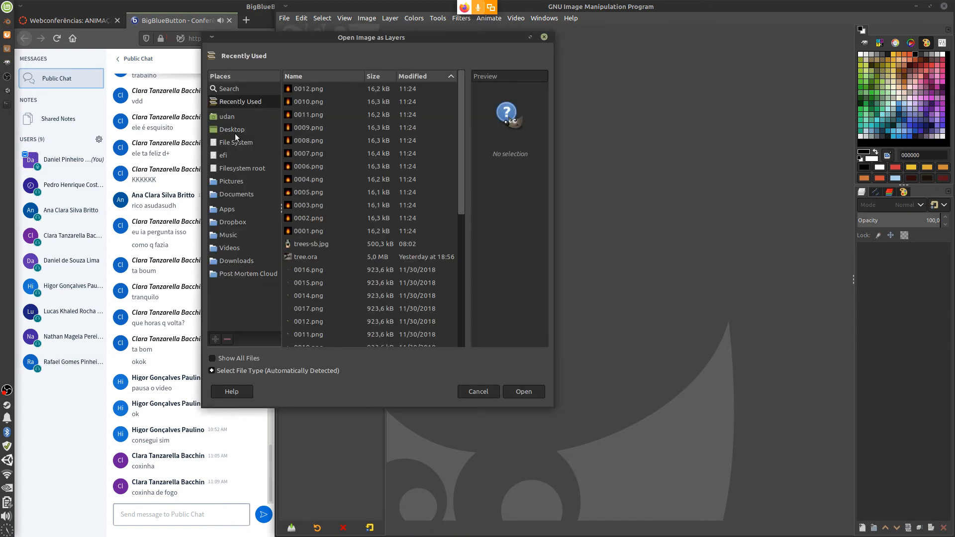
Load all frames from 0001.png to 0012.png in the home directory's fire folder as layers of one image.
click(226, 116)
click(347, 156)
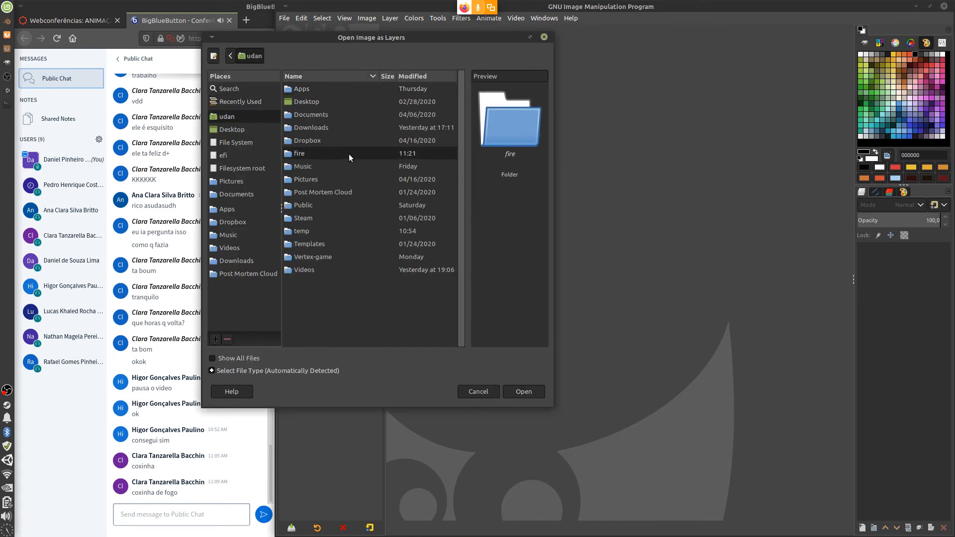
double_click(350, 156)
key(ctrl+a)
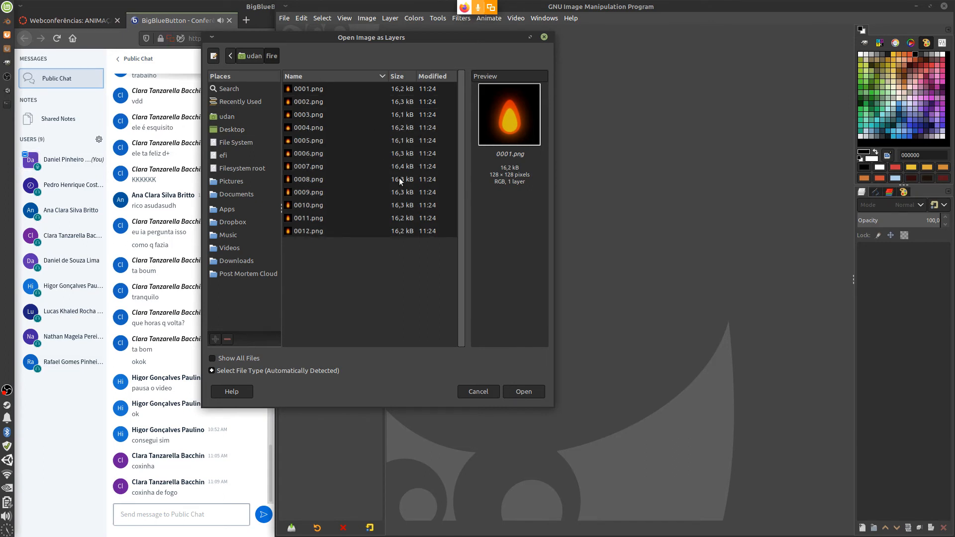
click(526, 391)
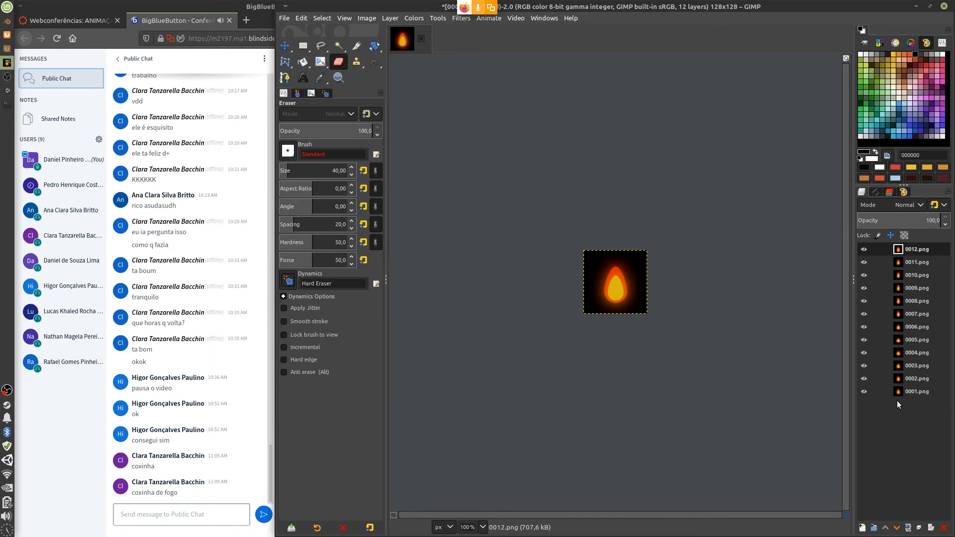
Preview the layered flame frames with the Animation Playback filter, then close the preview.
ctrl+scroll(676, 392, up, 2)
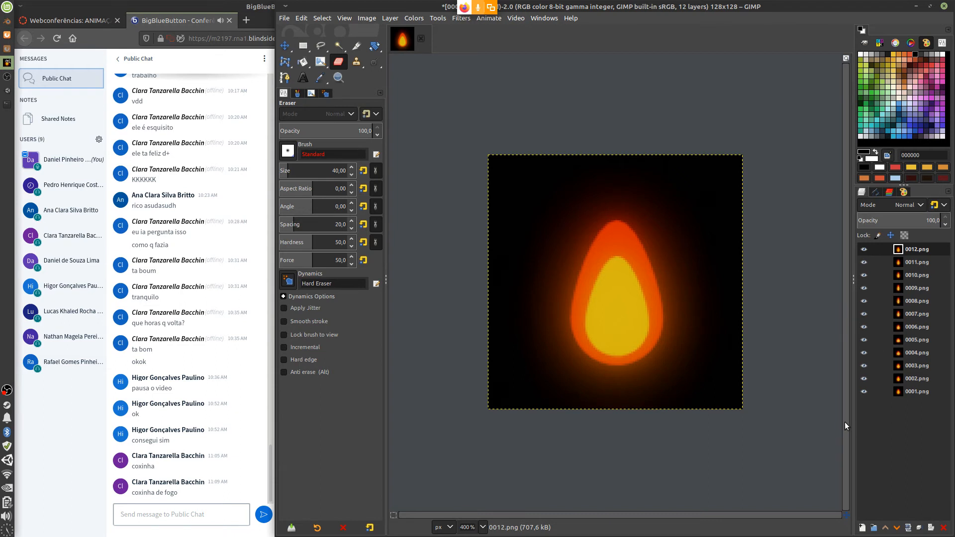
click(461, 18)
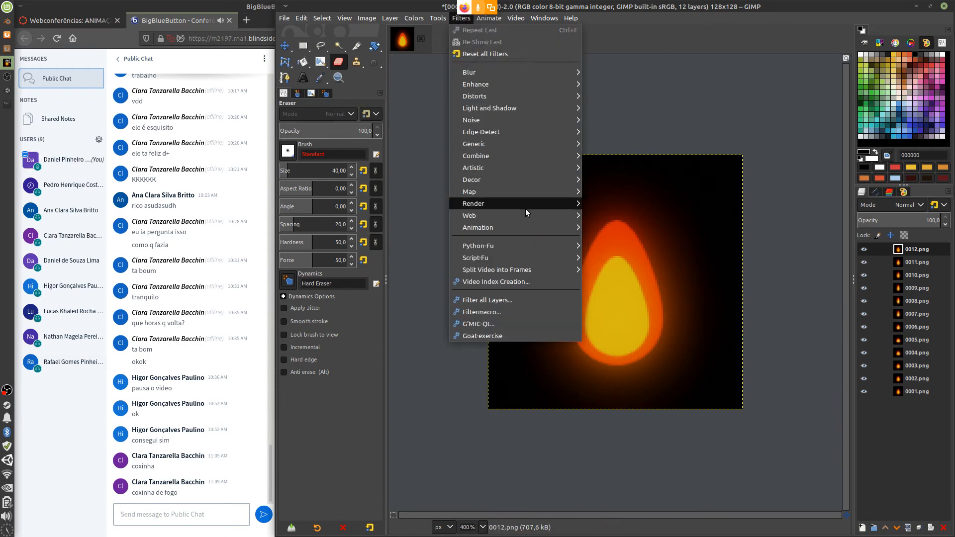
mouse_move(523, 227)
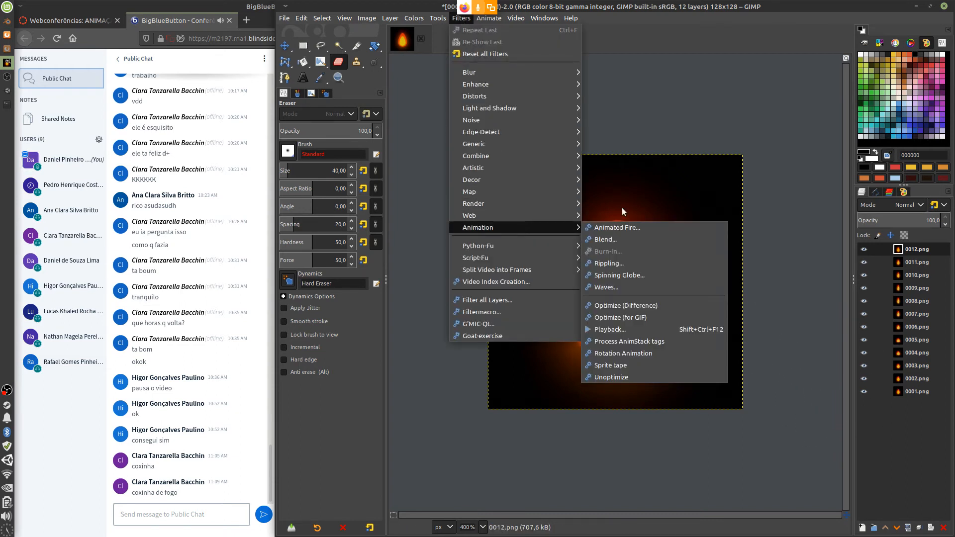
click(668, 328)
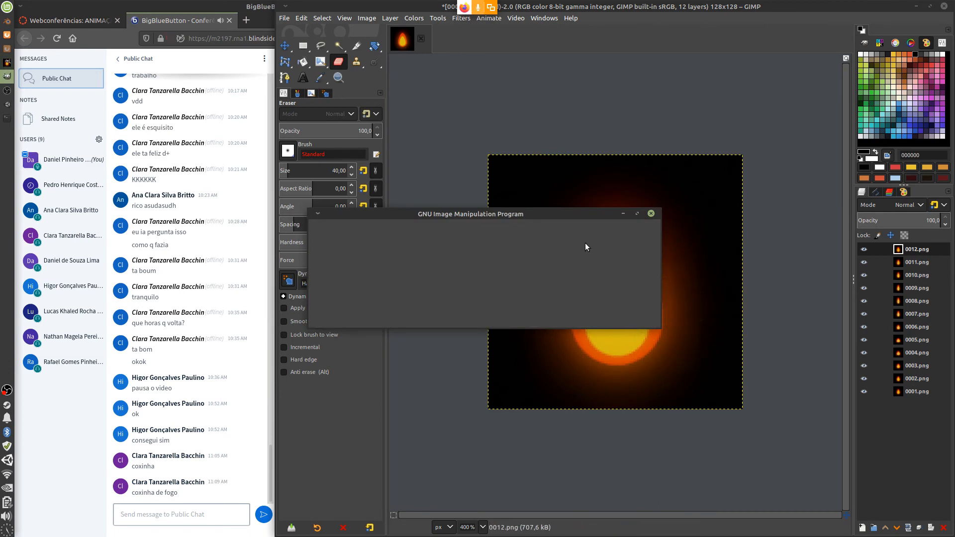
drag(545, 218, 685, 57)
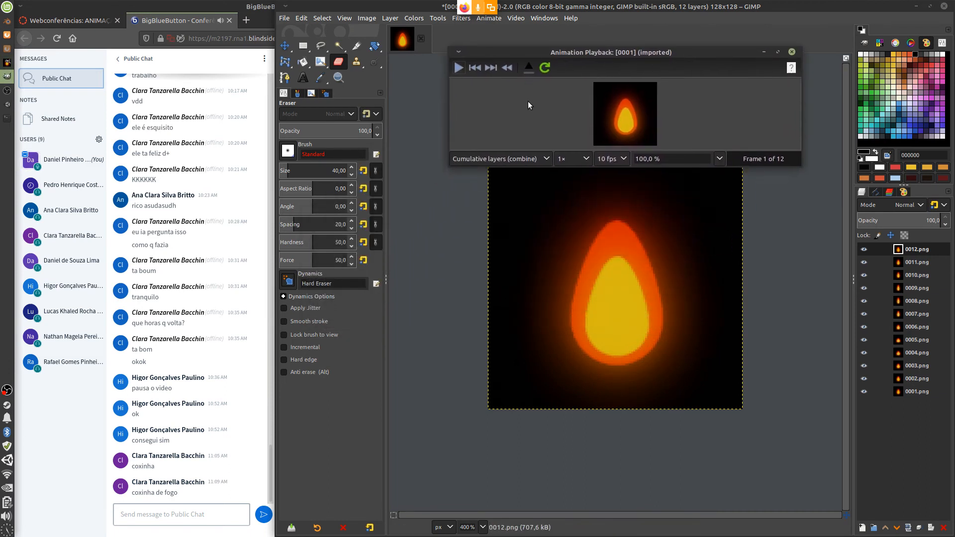
click(459, 67)
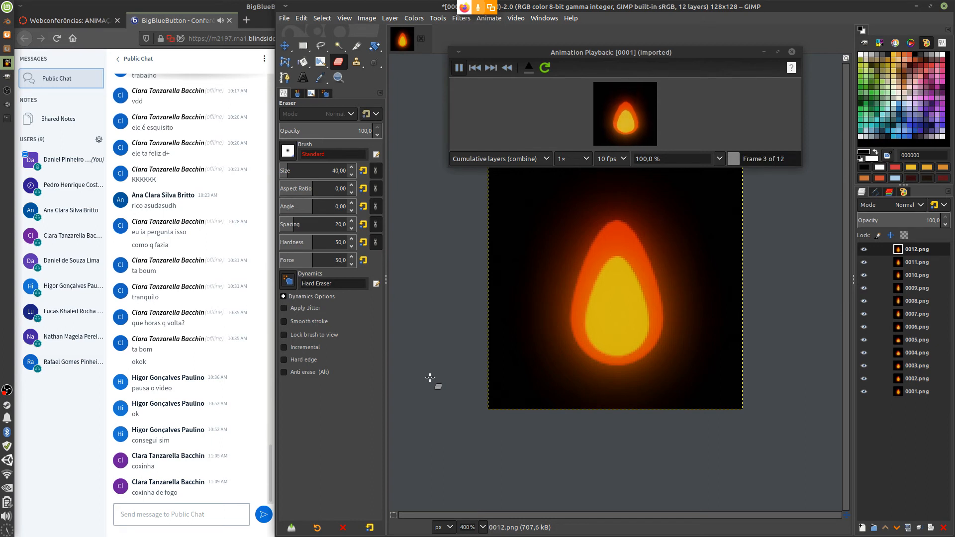
click(793, 52)
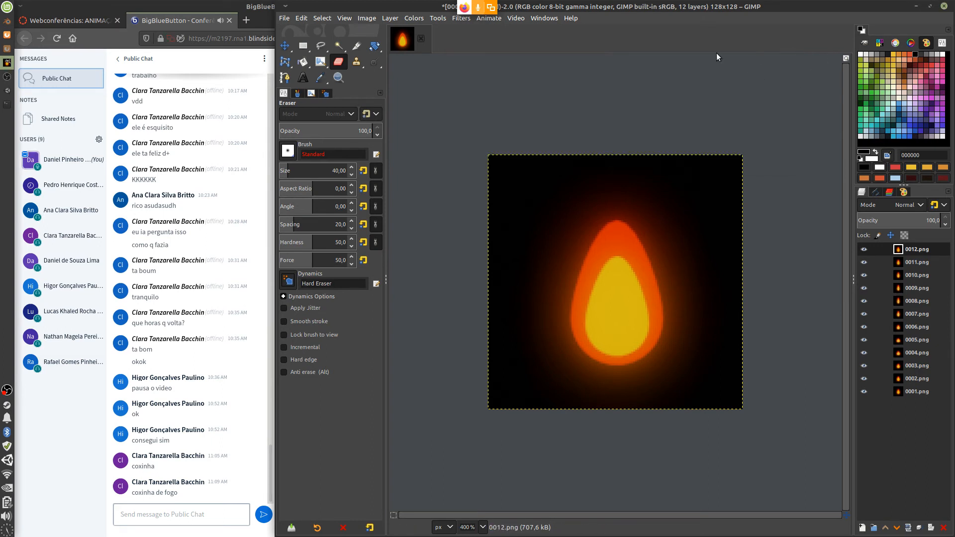
Start exporting the layered image and choose the home directory as the destination folder.
click(284, 18)
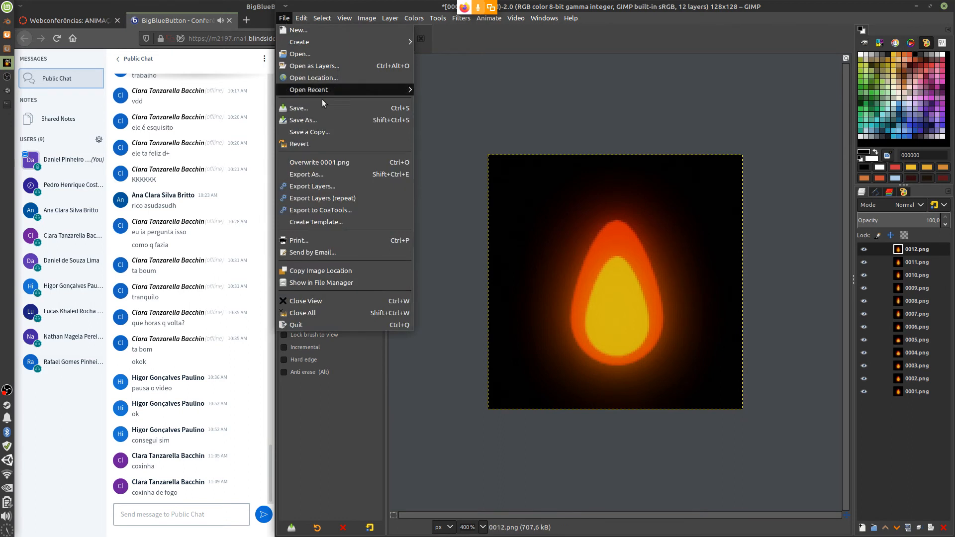
click(351, 172)
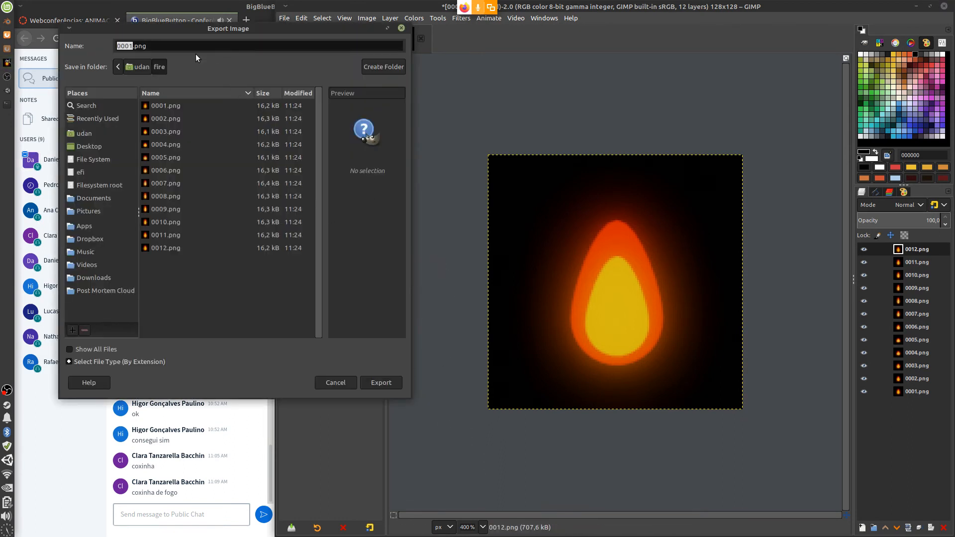
key(End)
click(99, 133)
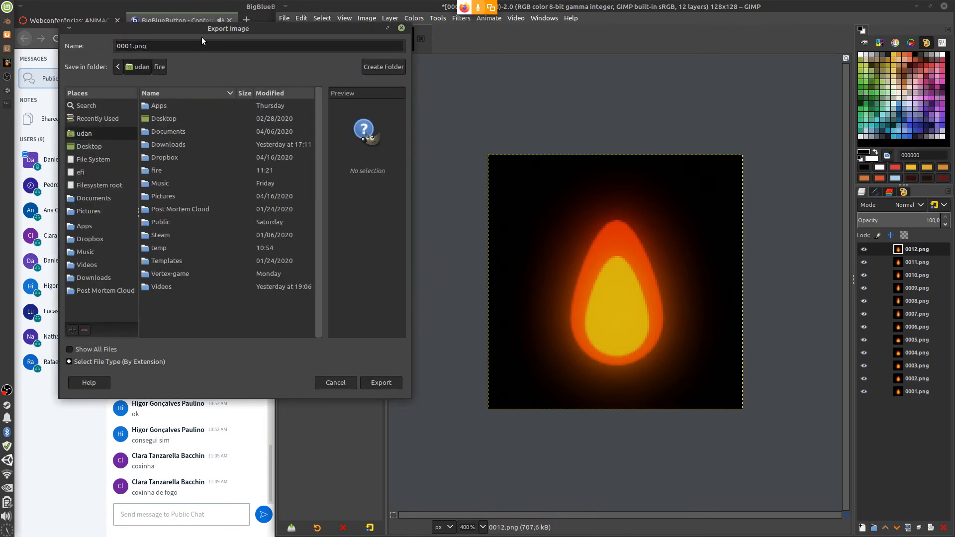
drag(201, 29, 660, 86)
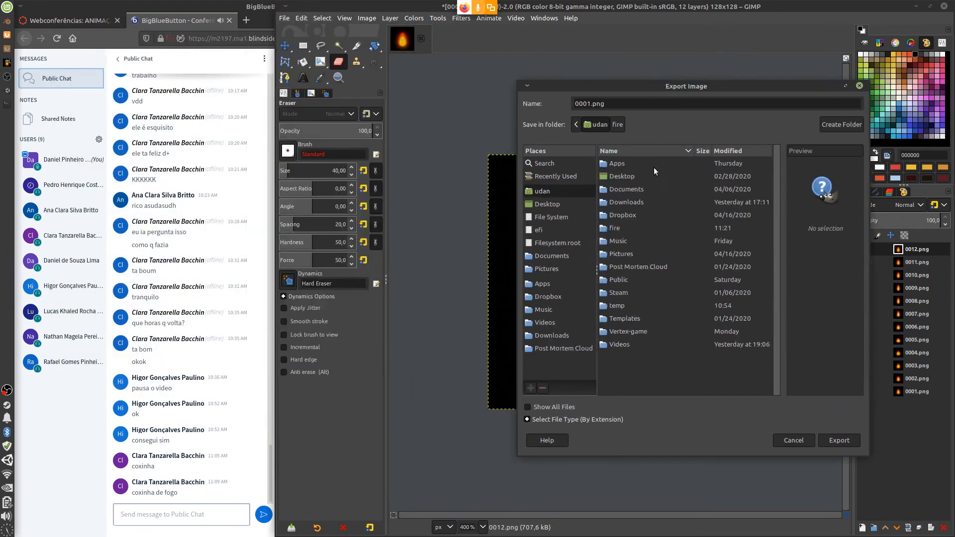
Name the export fire.gif and proceed to the GIF export options.
click(621, 106)
key(BackSpace)
key(BackSpace)
key(BackSpace)
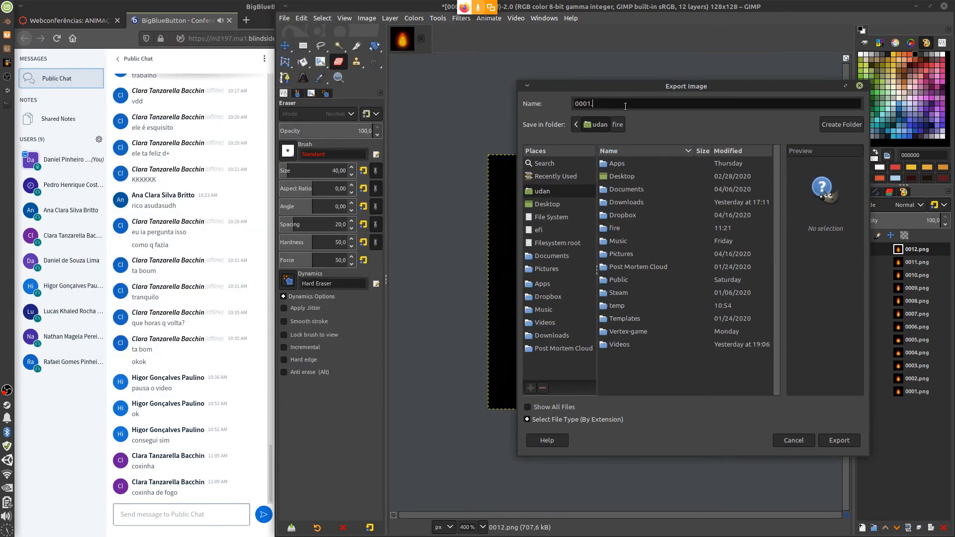
key(BackSpace)
key(BackSpace)
key(BackSpace)
key(BackSpace)
text(fir)
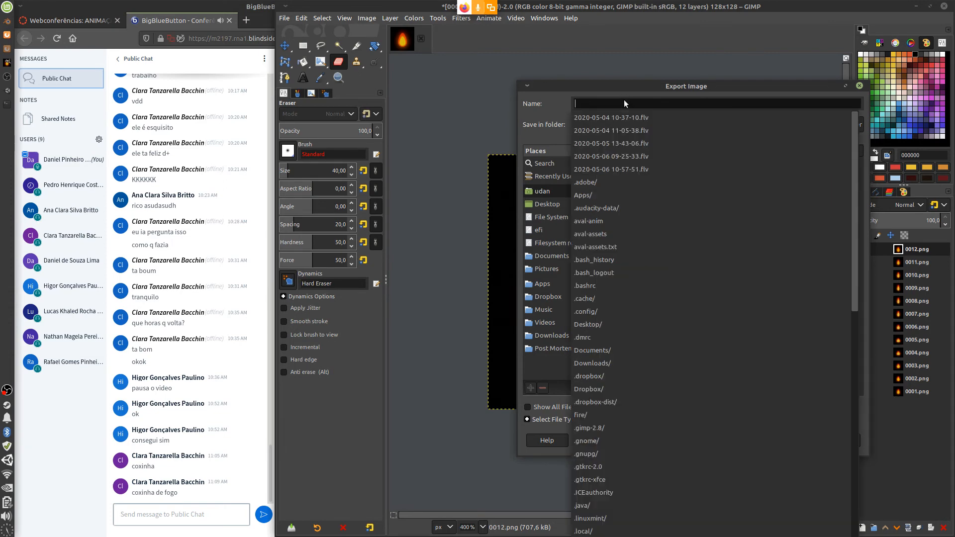
text(e.gif)
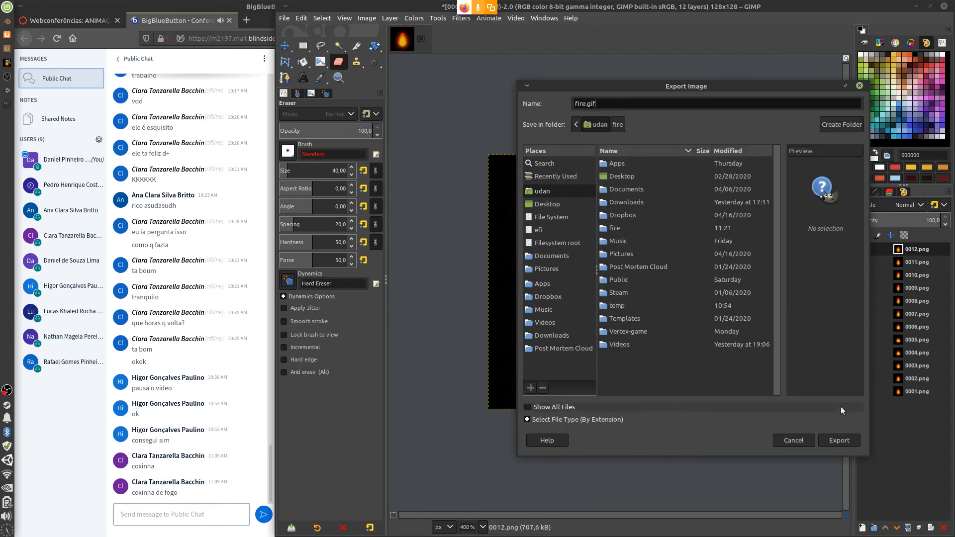
click(835, 442)
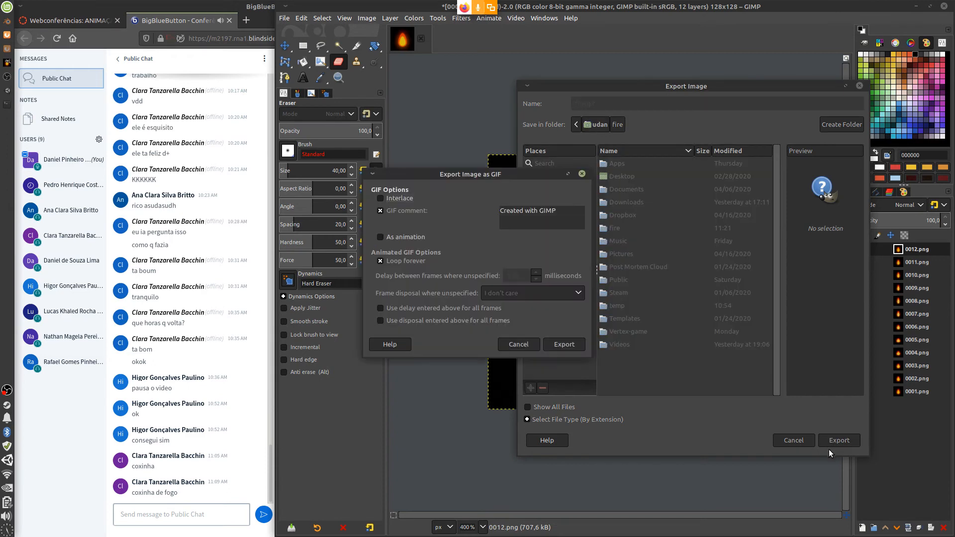
Make the GIF an animation with a 40 millisecond delay applied to all frames.
click(405, 238)
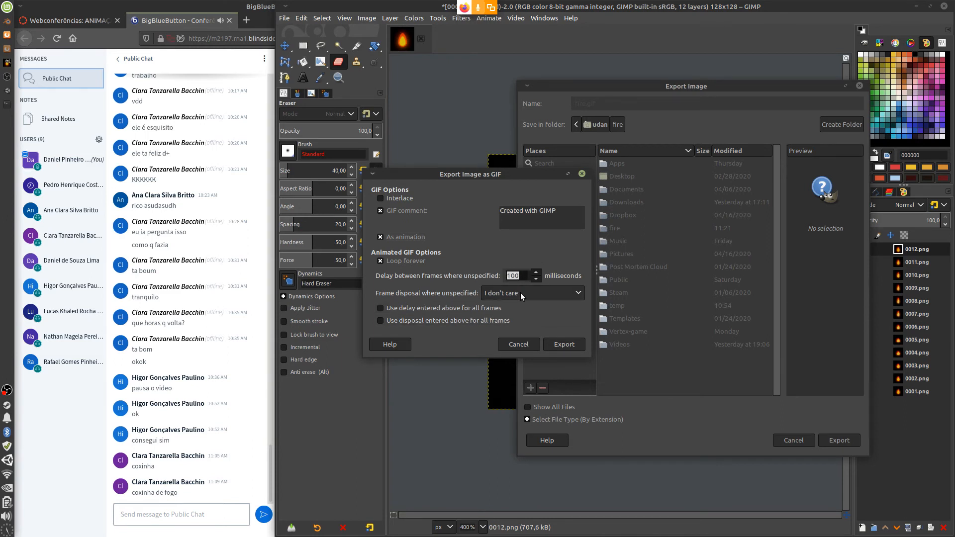
text(42)
key(BackSpace)
text(0)
click(440, 310)
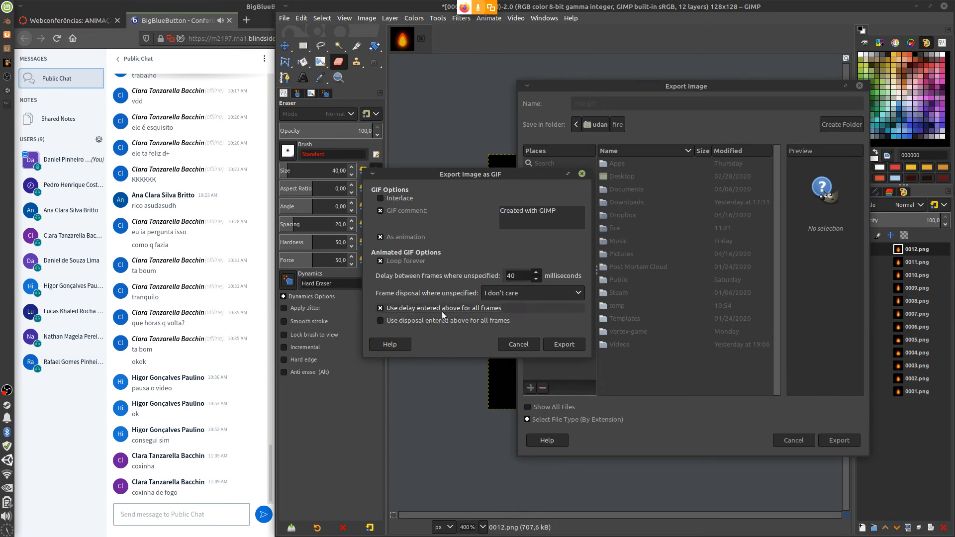
Set the frame disposal to One frame per layer (replace) for all frames and export the GIF.
click(530, 289)
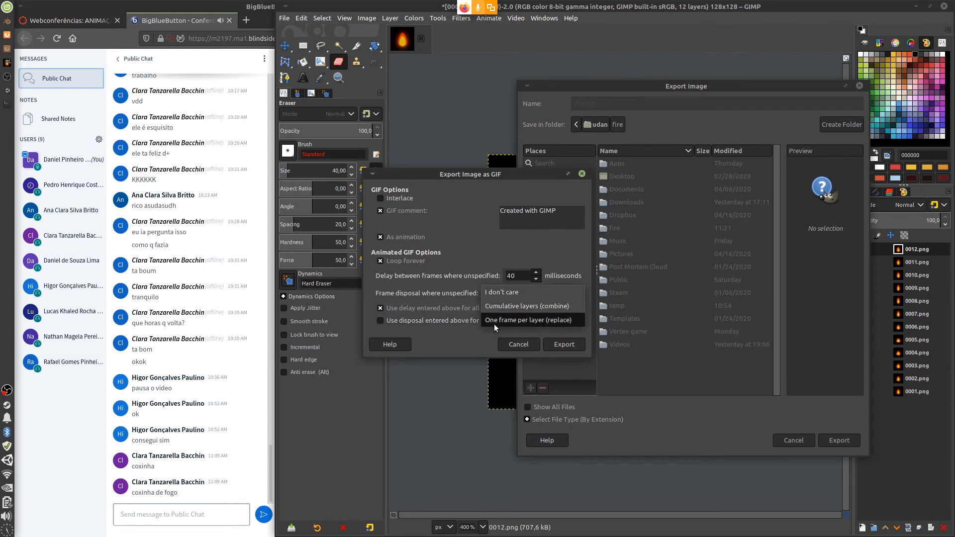
click(563, 321)
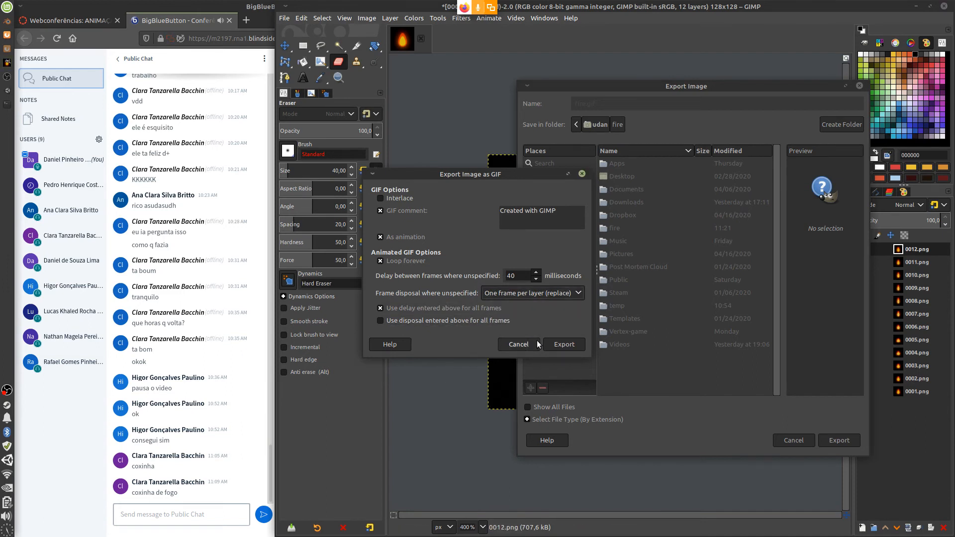
click(445, 322)
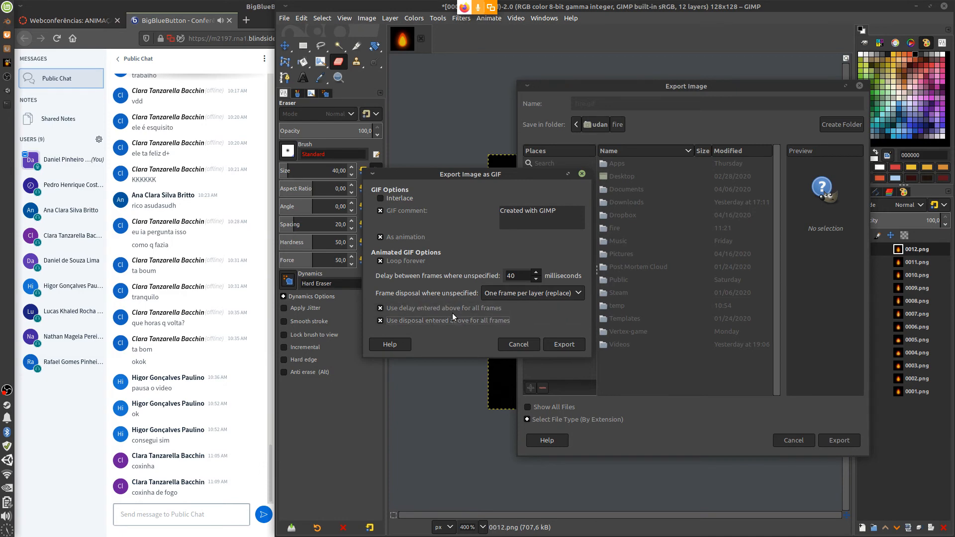
click(571, 344)
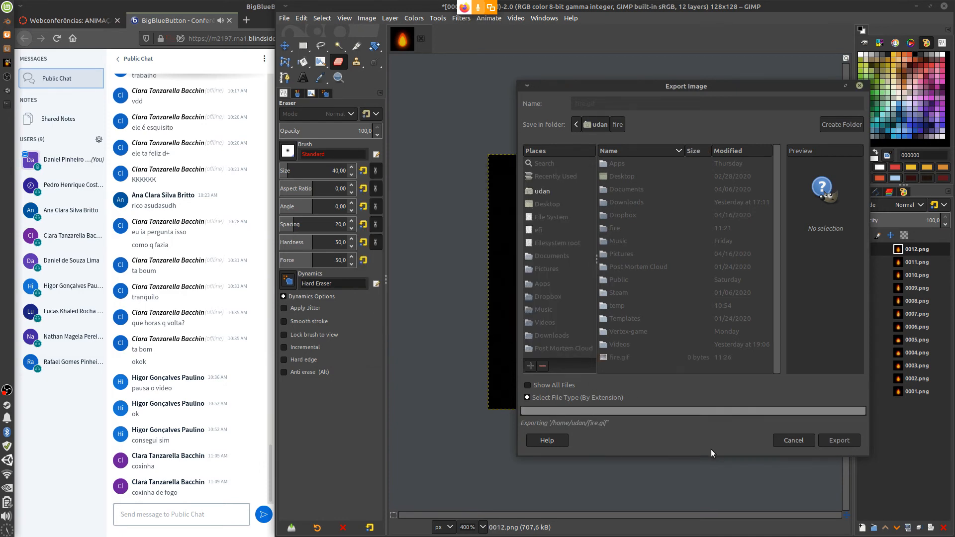
Open fire.gif from the home folder in the file manager to check it, then close the viewer and file manager.
click(7, 36)
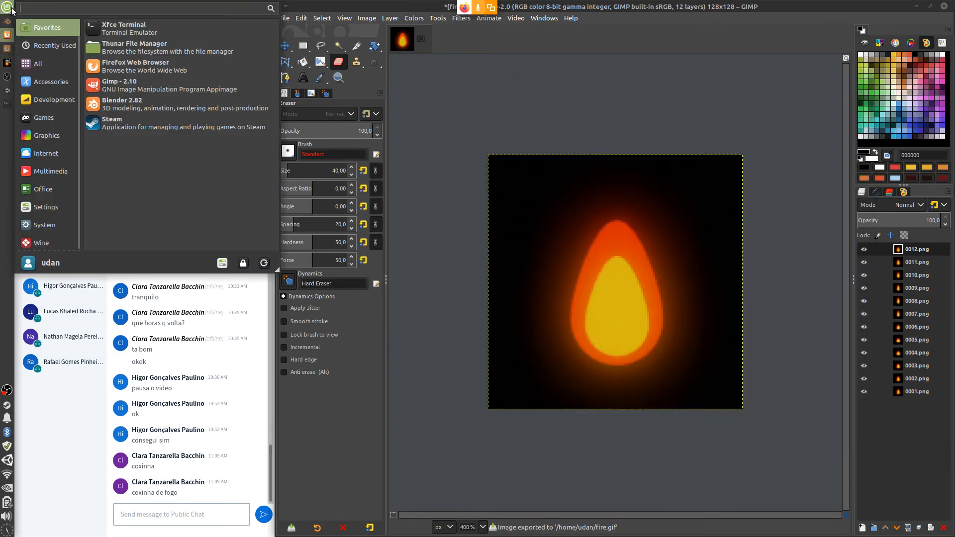
click(144, 48)
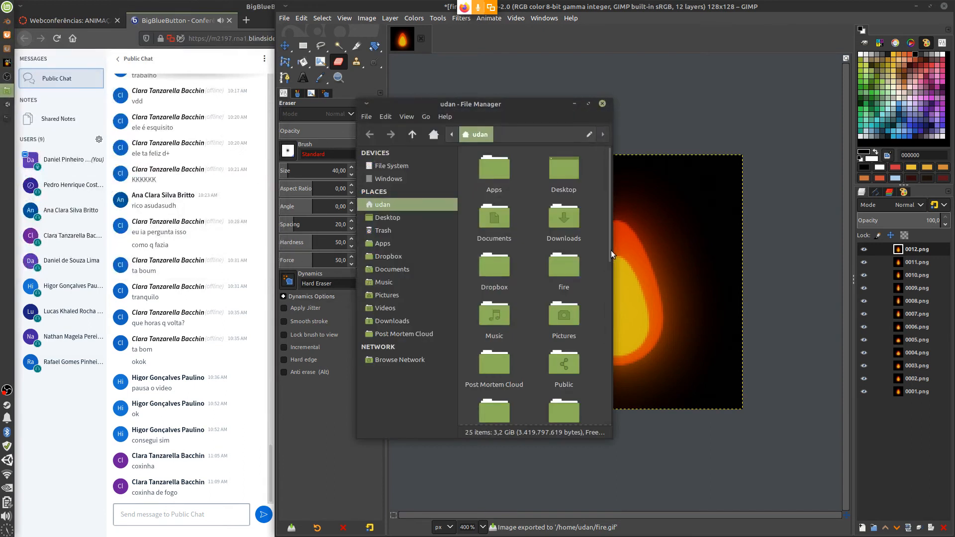
drag(608, 251, 592, 386)
double_click(567, 349)
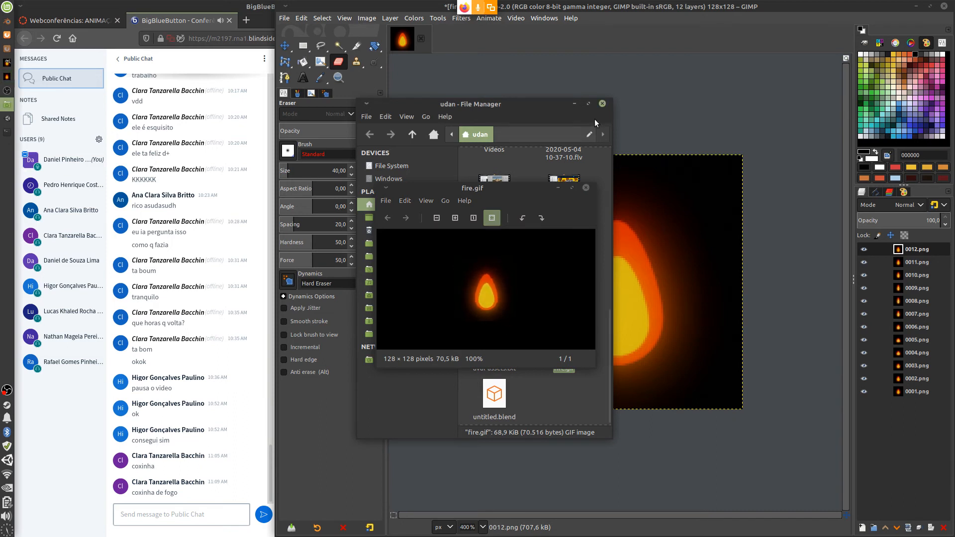
click(586, 188)
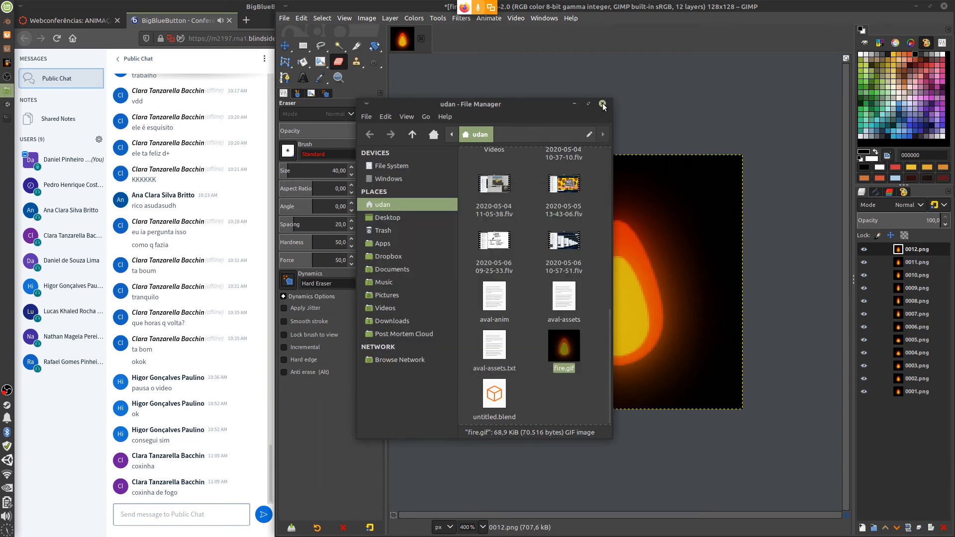
click(602, 103)
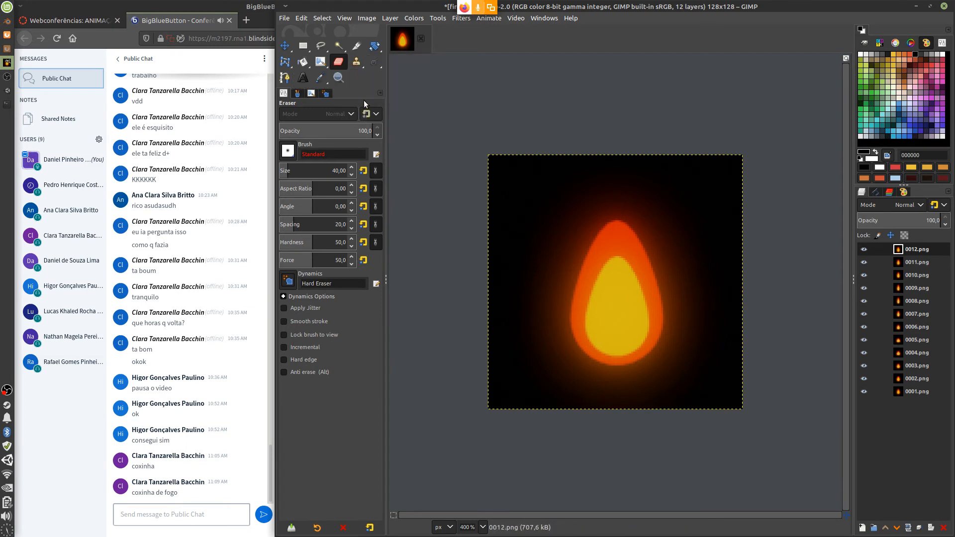
Try deforming the flame on the 0012.png layer with freehand Warp Transform strokes.
right_click(360, 66)
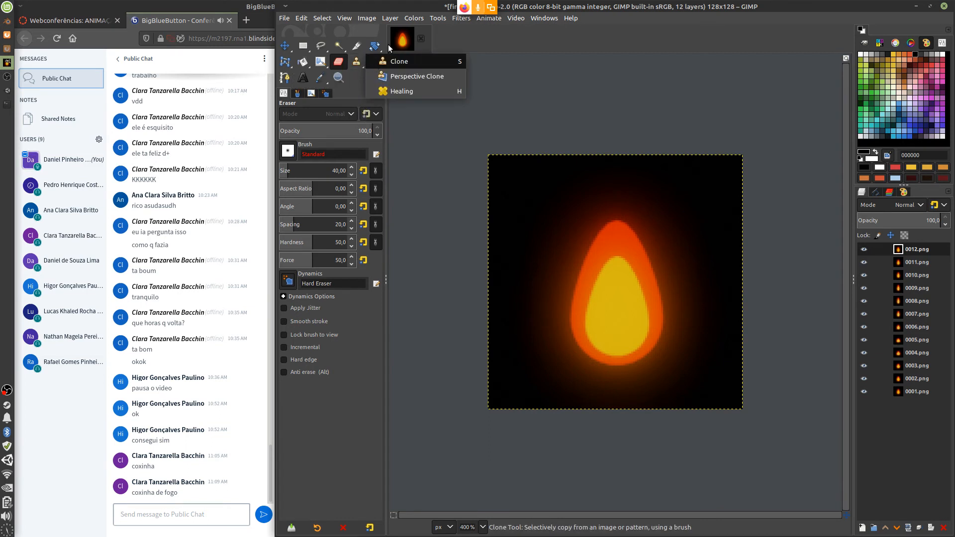
click(351, 107)
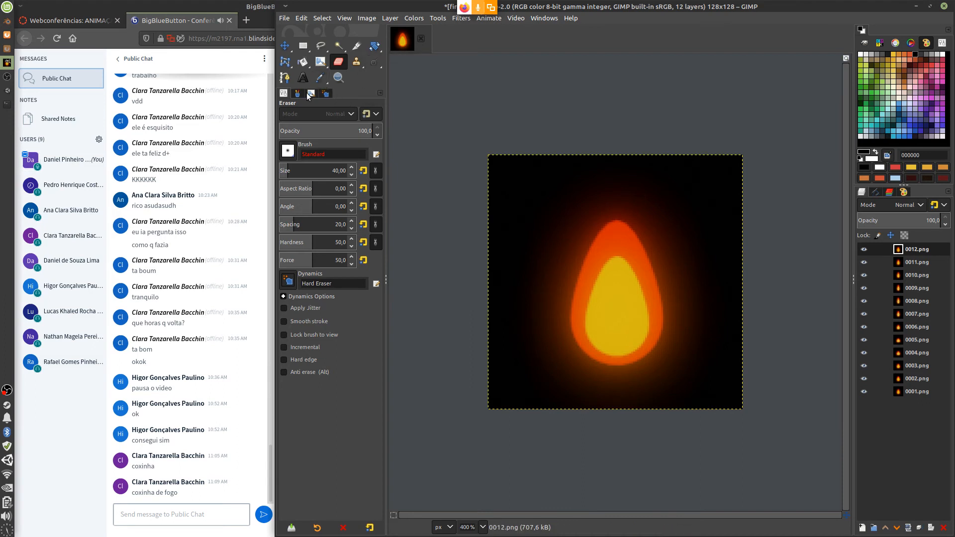
right_click(285, 62)
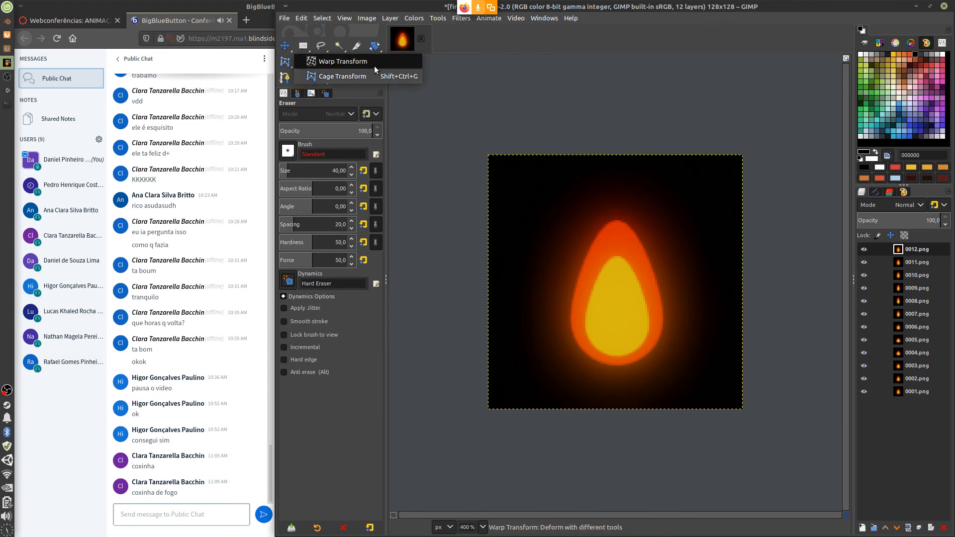
click(344, 62)
drag(640, 287, 617, 215)
mouse_move(599, 282)
mouse_down()
mouse_move(595, 318)
mouse_move(589, 283)
mouse_move(632, 325)
mouse_move(656, 302)
mouse_move(659, 334)
mouse_up()
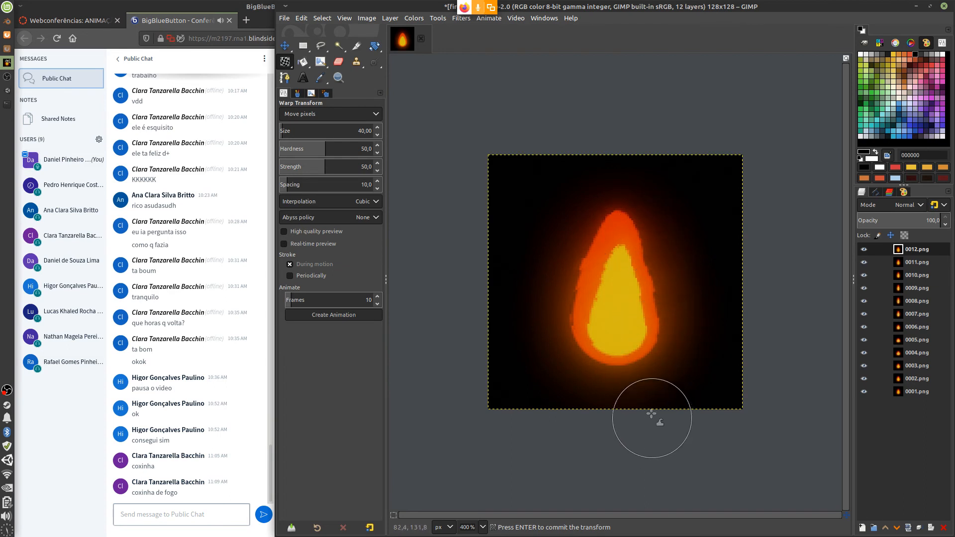
mouse_move(654, 415)
mouse_down()
mouse_move(705, 320)
mouse_move(710, 288)
mouse_move(667, 301)
mouse_move(592, 229)
mouse_move(541, 279)
mouse_up()
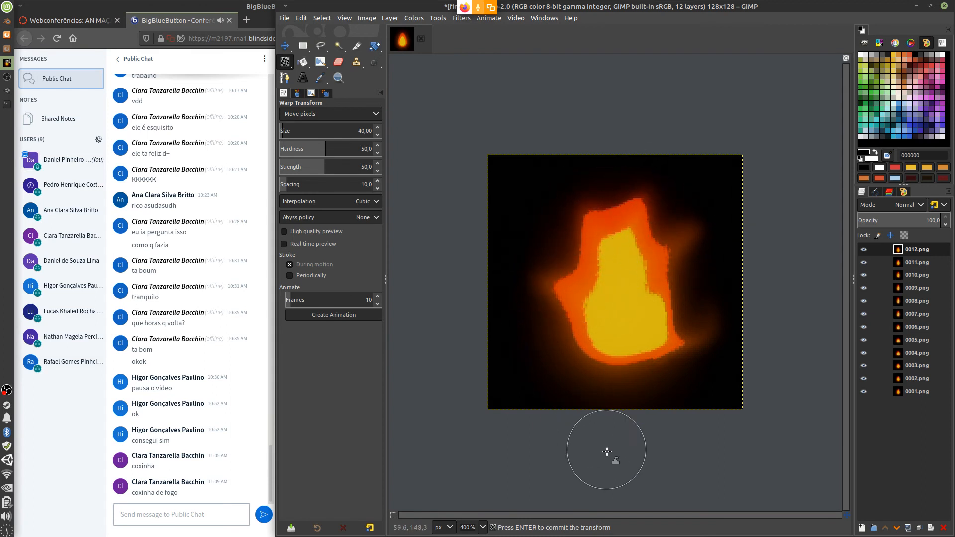
Undo all the Warp Transform strokes on the flame.
key(ctrl+z)
key(ctrl+z)
key(ctrl+z)
key(ctrl+z)
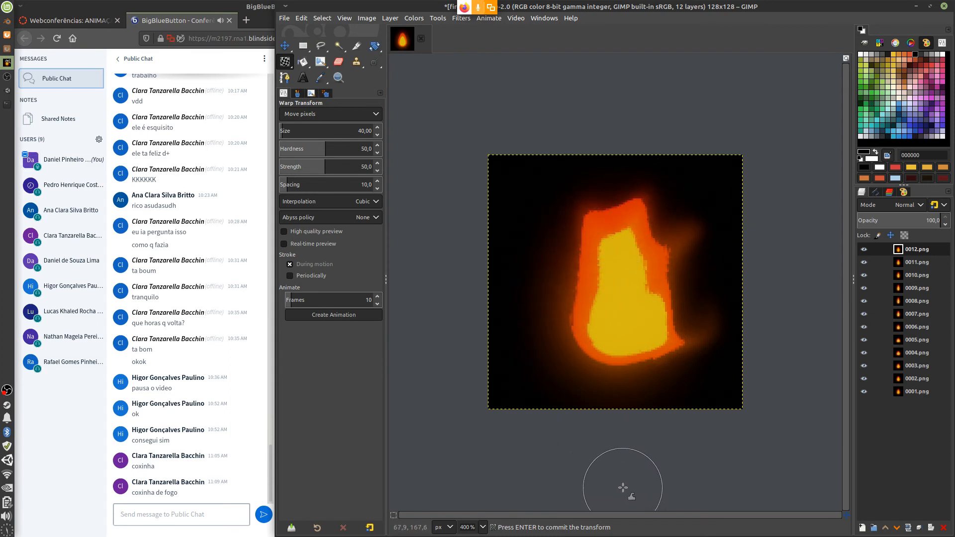
key(ctrl+z)
key(ctrl+z)
key(ctrl+z)
key(ctrl+z)
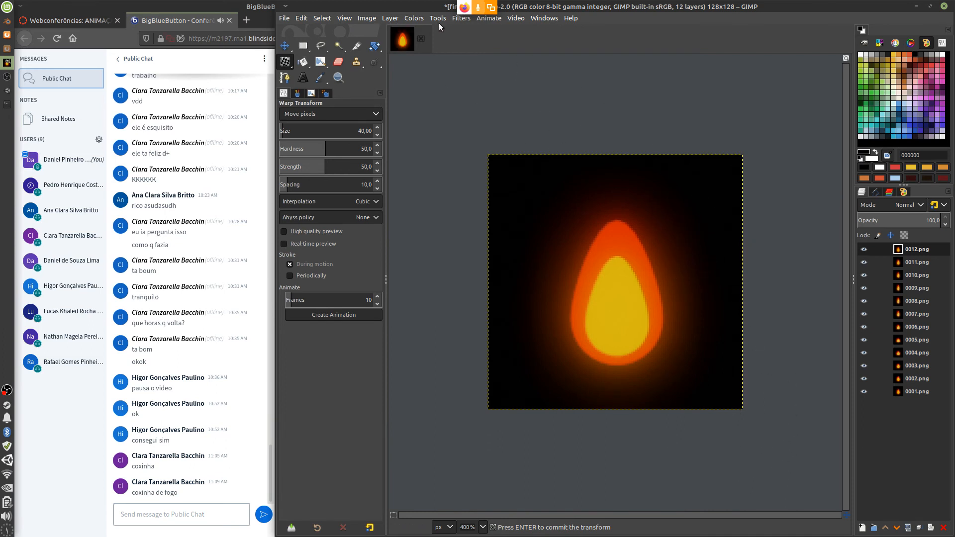
Open the Sprite tape animation filter to combine the flame frame layers into one sheet.
click(458, 20)
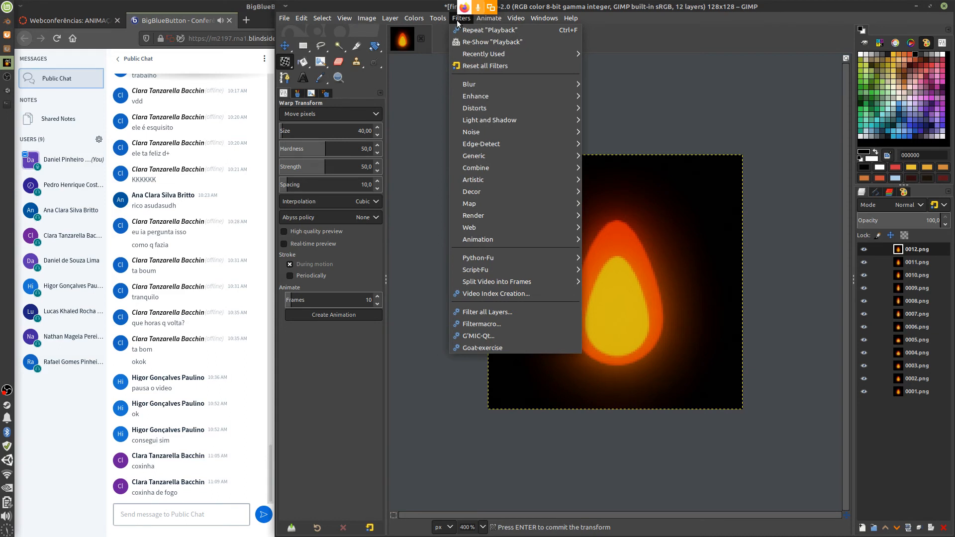
mouse_move(526, 203)
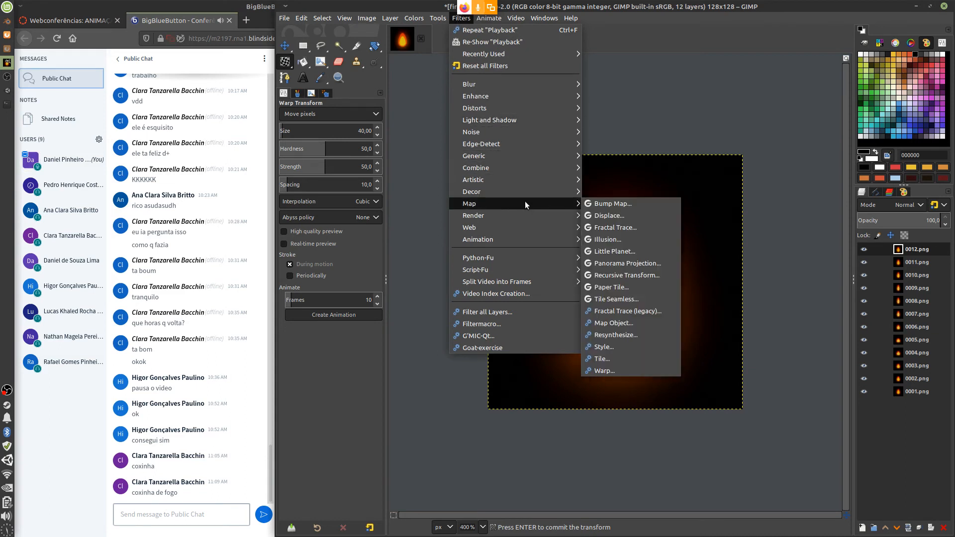
mouse_move(523, 240)
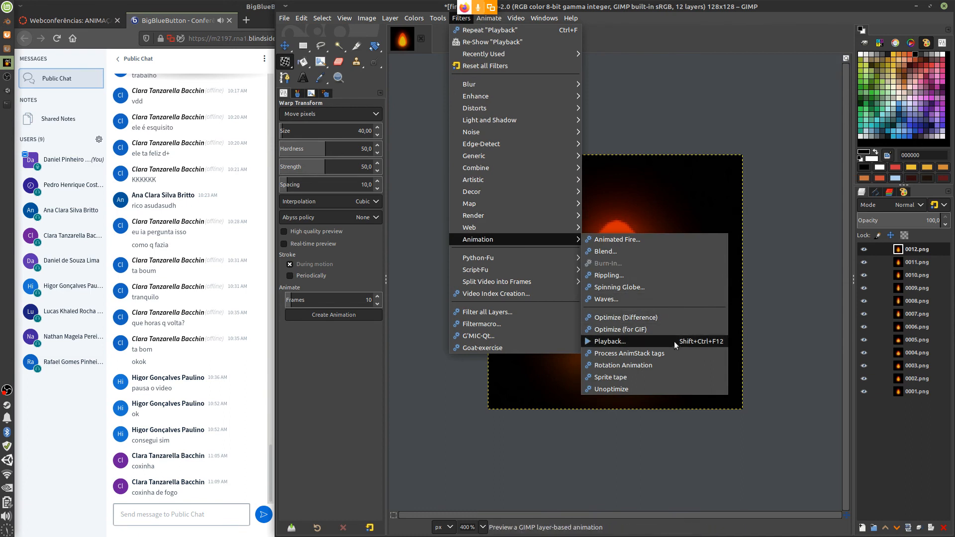
click(667, 378)
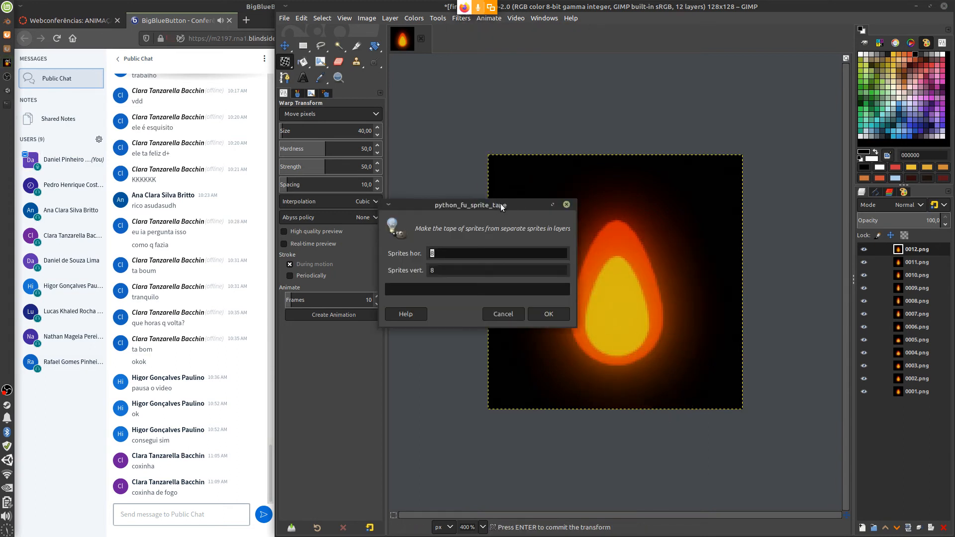
drag(500, 204, 652, 56)
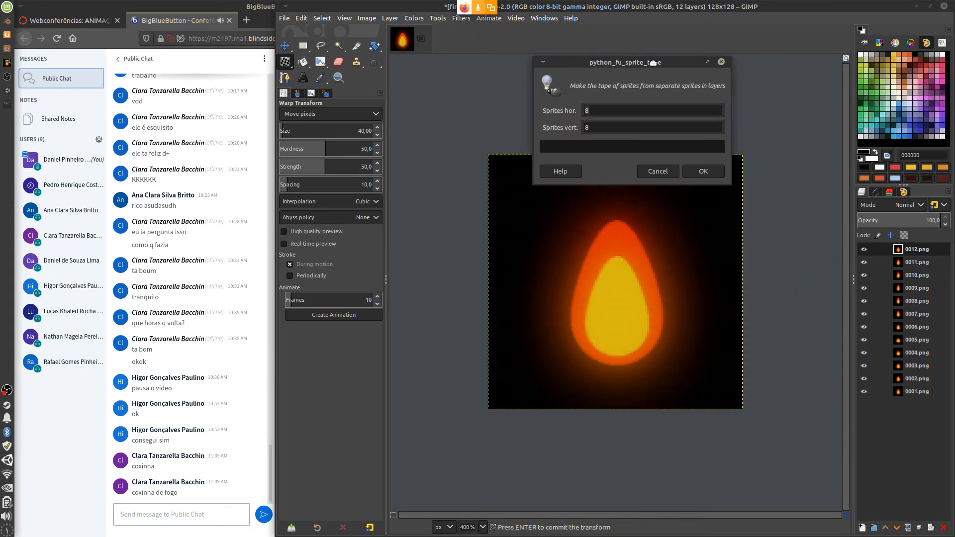
Set the sprite tape to 4 sprites horizontally and 3 vertically.
double_click(607, 107)
key(BackSpace)
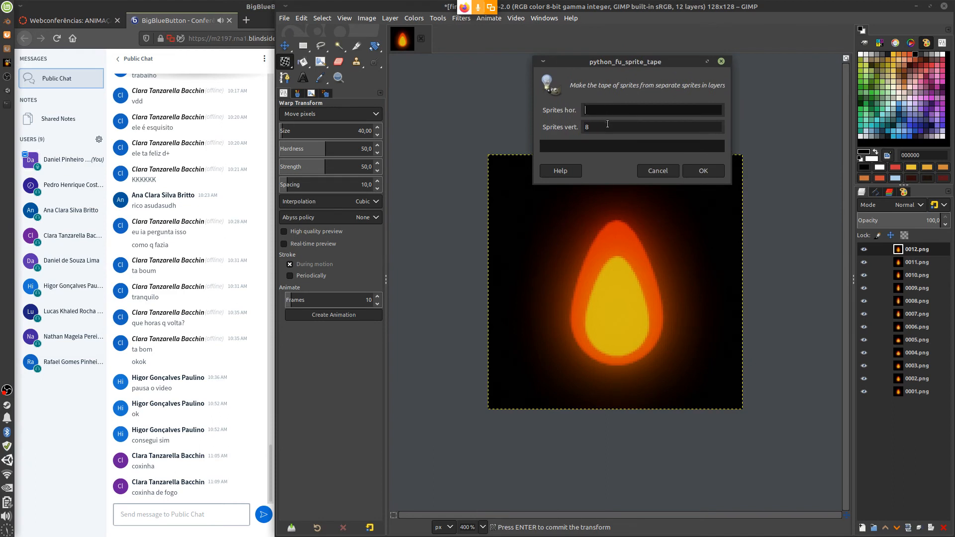
click(608, 124)
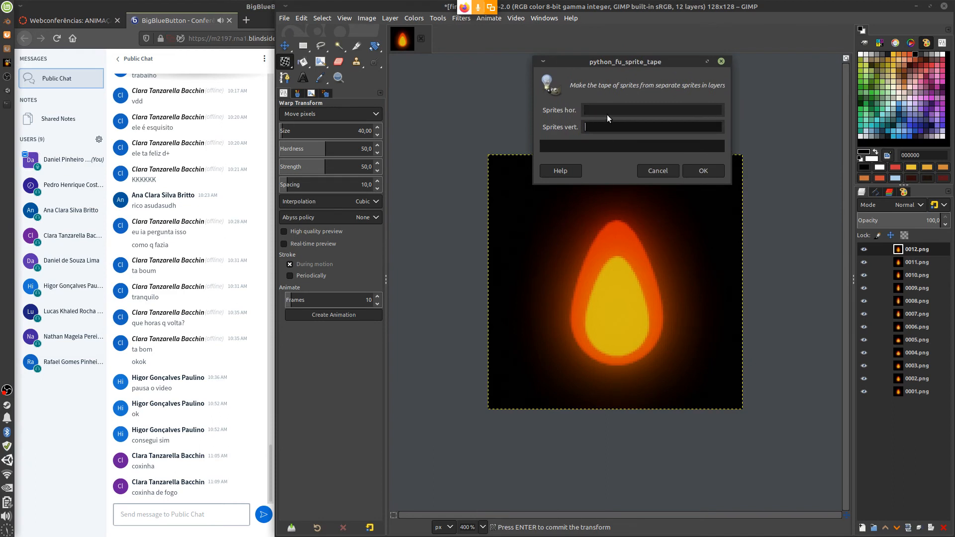
click(607, 112)
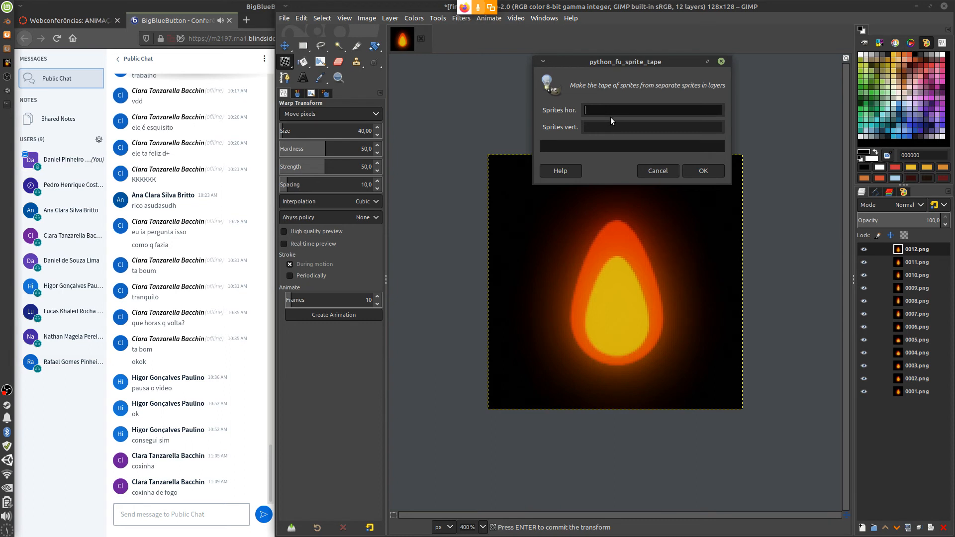
text(4)
click(607, 125)
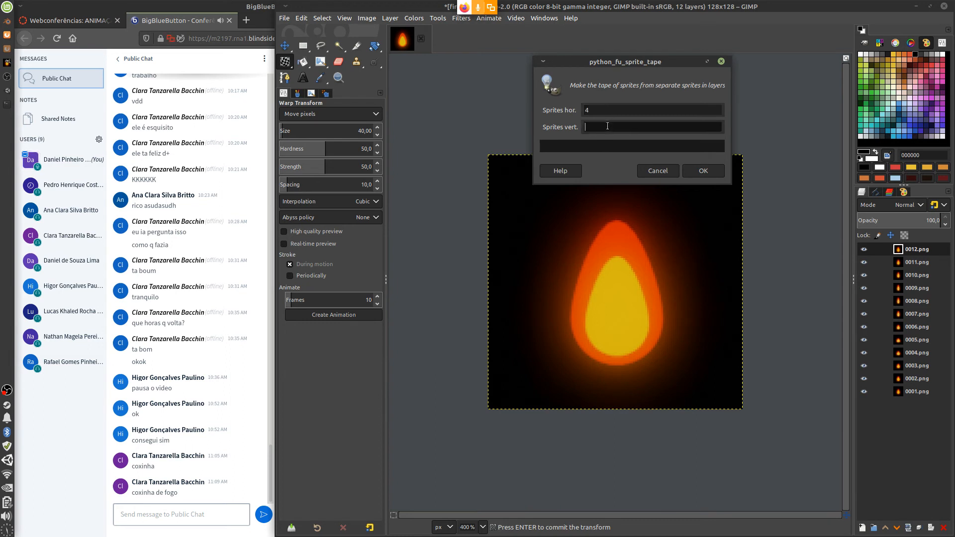
Generate the sprite tape with 3 sprites horizontally and 4 vertically, viewing the sheet at 100%.
click(611, 110)
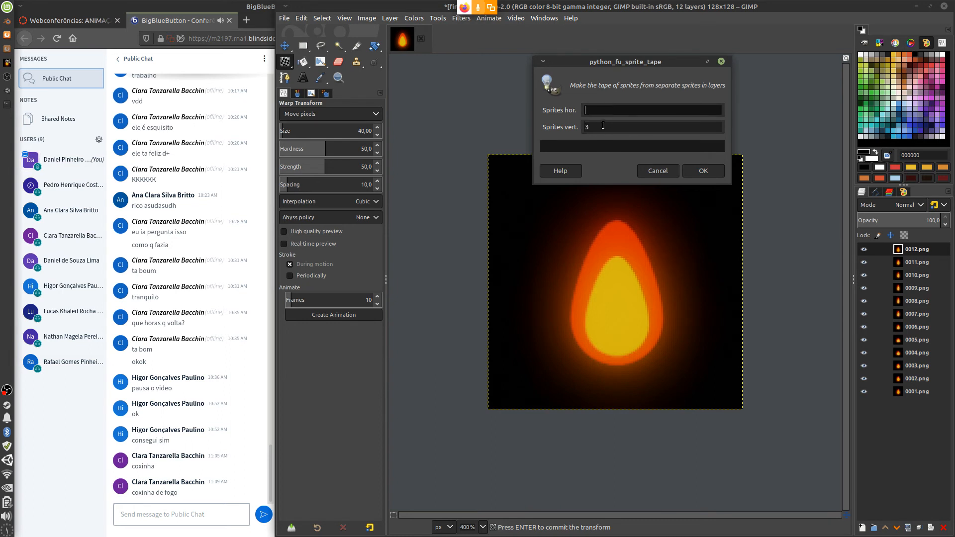
click(605, 122)
click(604, 109)
click(600, 127)
text(4)
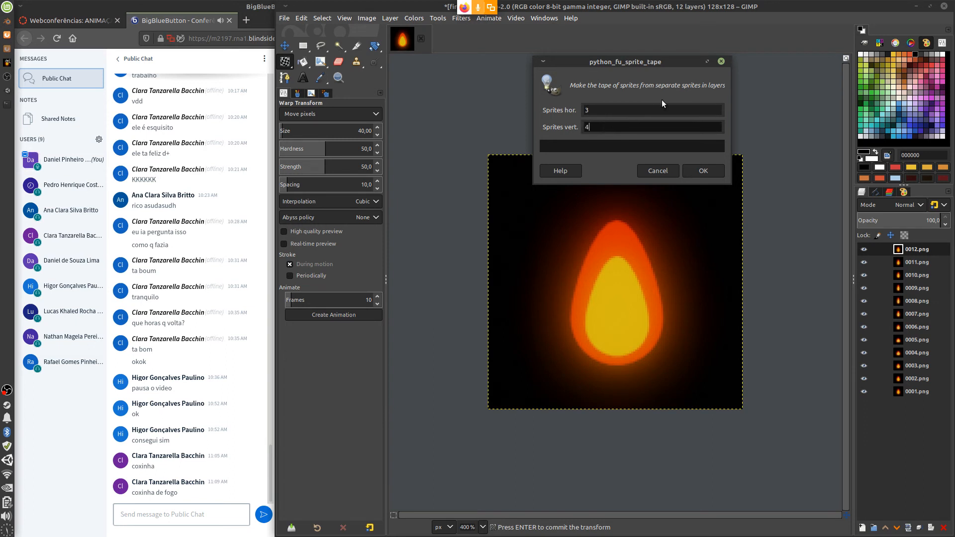
click(703, 172)
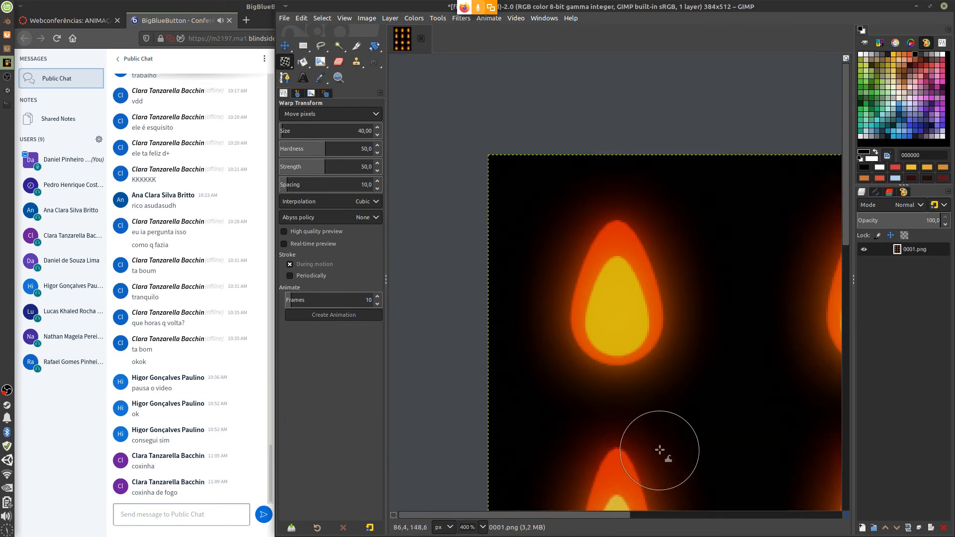
key(1)
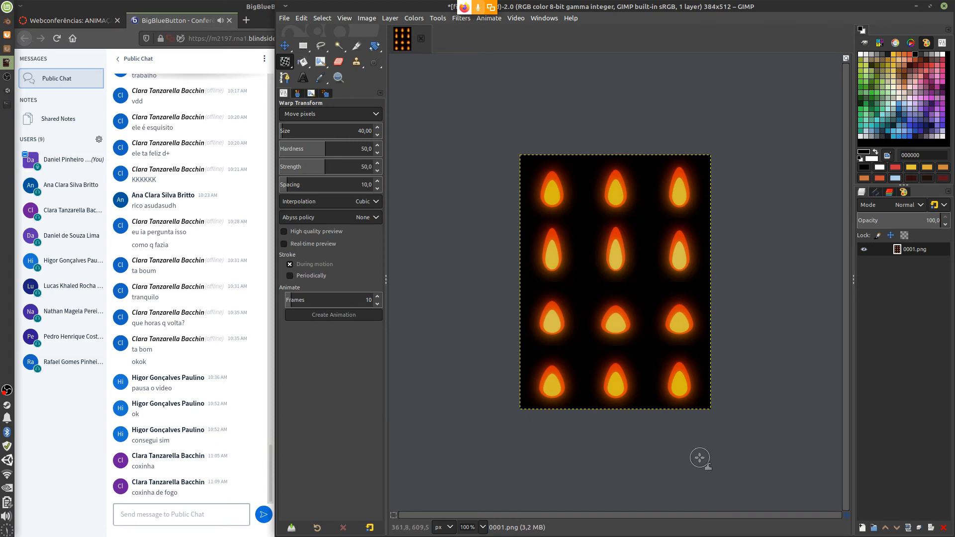
Export the sprite sheet as a PNG over the existing Base Color.png in Public/anim/Assets, accepting the preset export options.
click(284, 18)
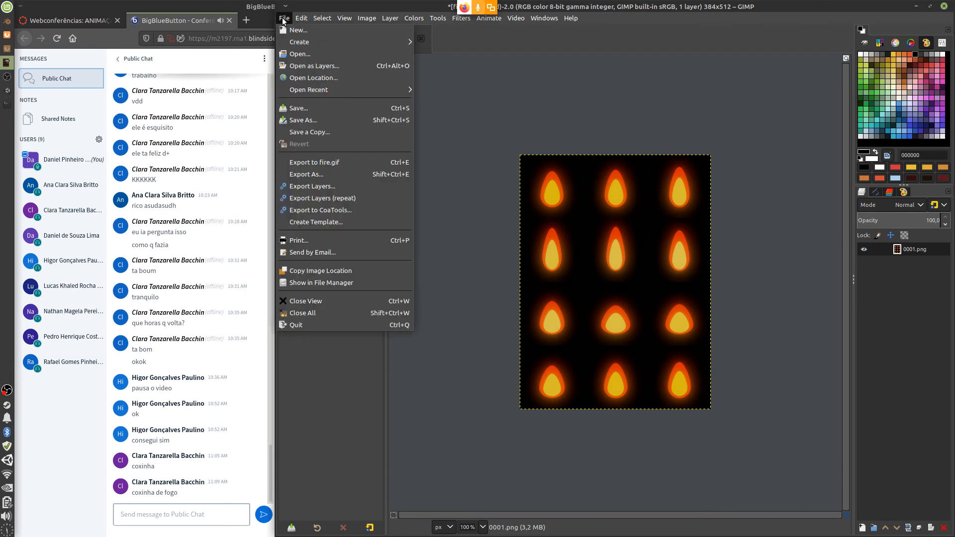
click(353, 174)
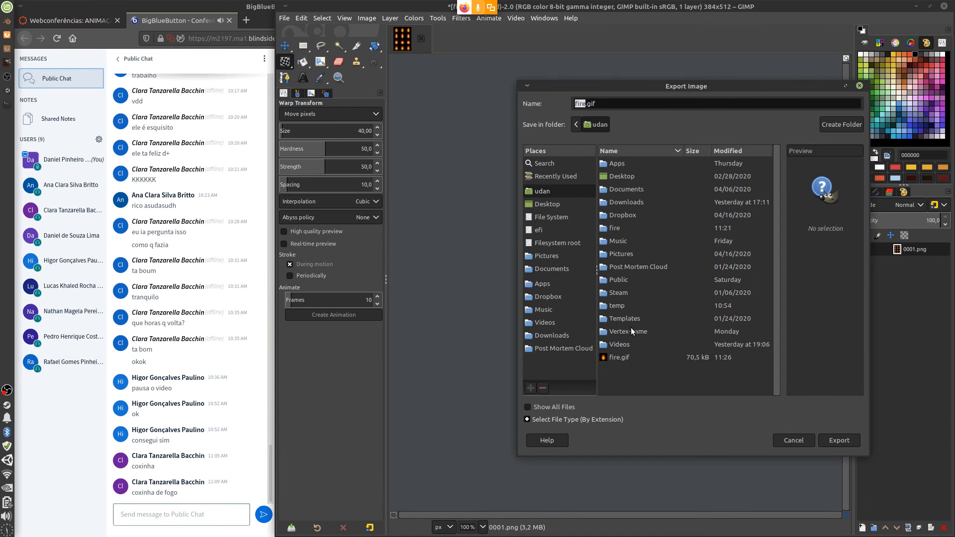
double_click(624, 278)
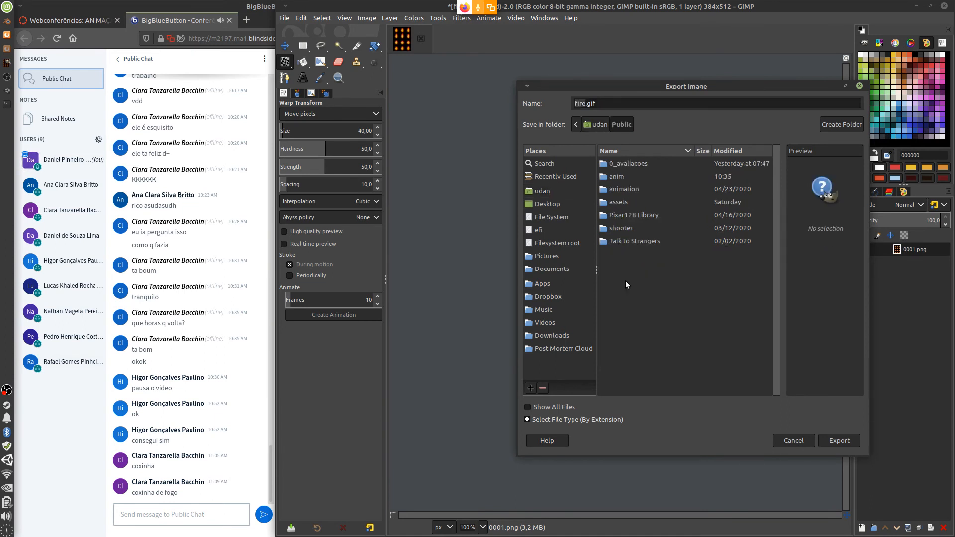
double_click(646, 202)
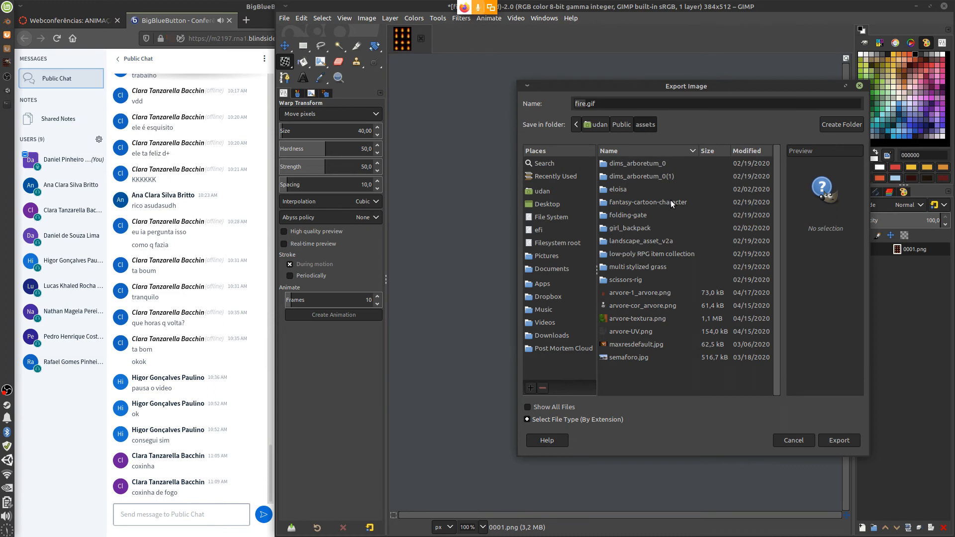
click(627, 126)
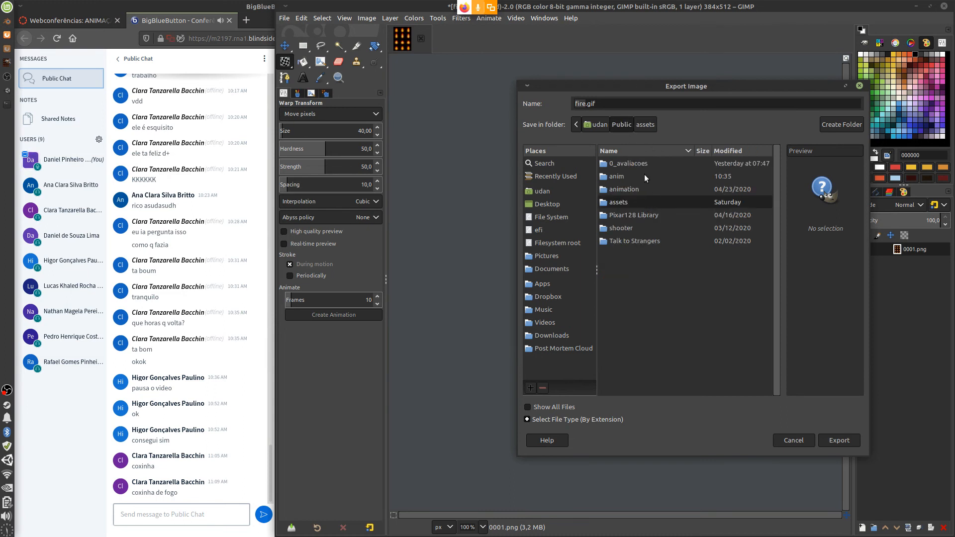
double_click(644, 174)
double_click(643, 163)
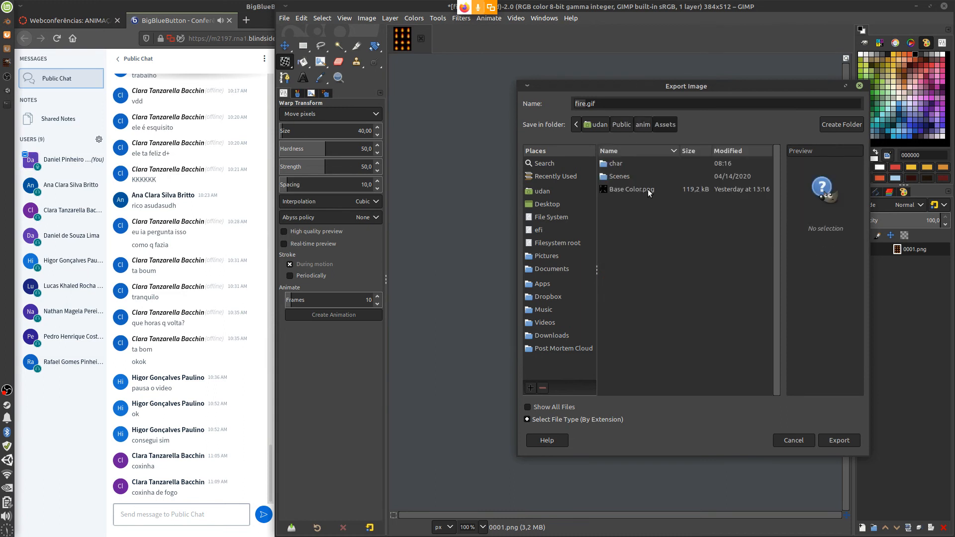
click(647, 189)
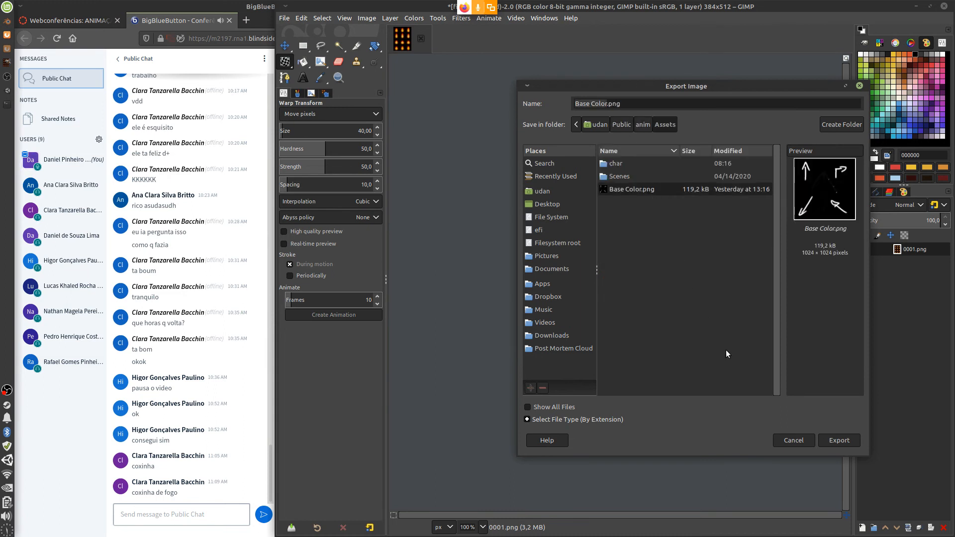
click(841, 441)
click(756, 317)
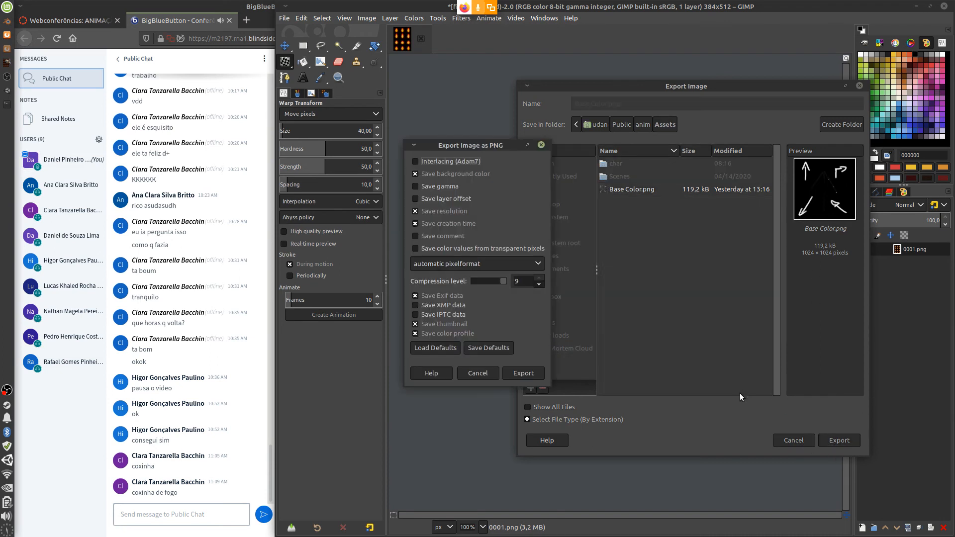
click(520, 375)
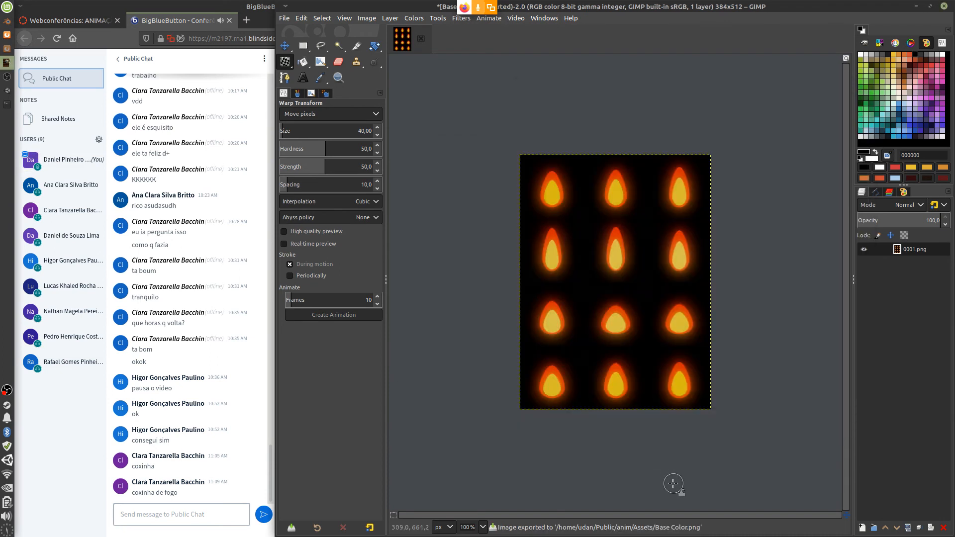
Switch to Unity and set the Particle System's Texture Sheet Animation tiles to X 3 and Y 4.
click(7, 91)
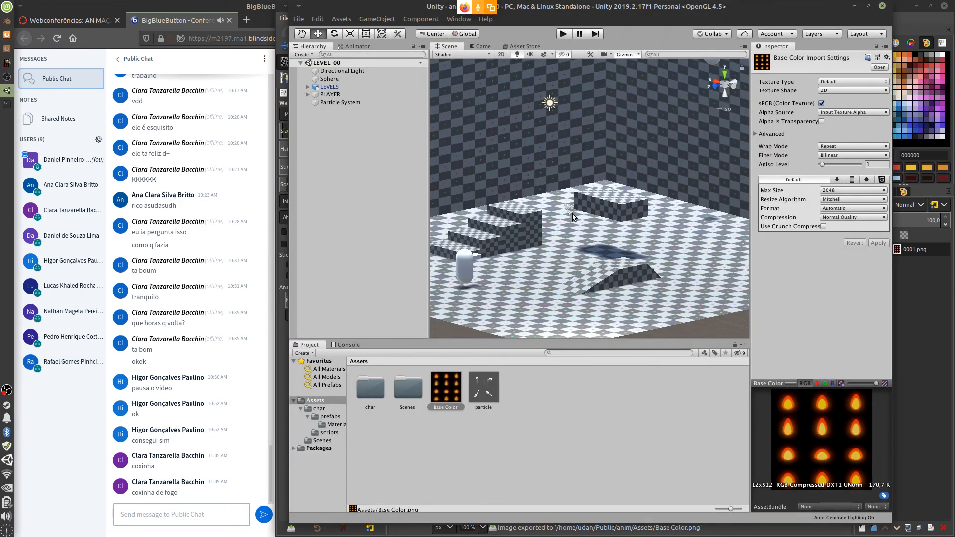
click(571, 212)
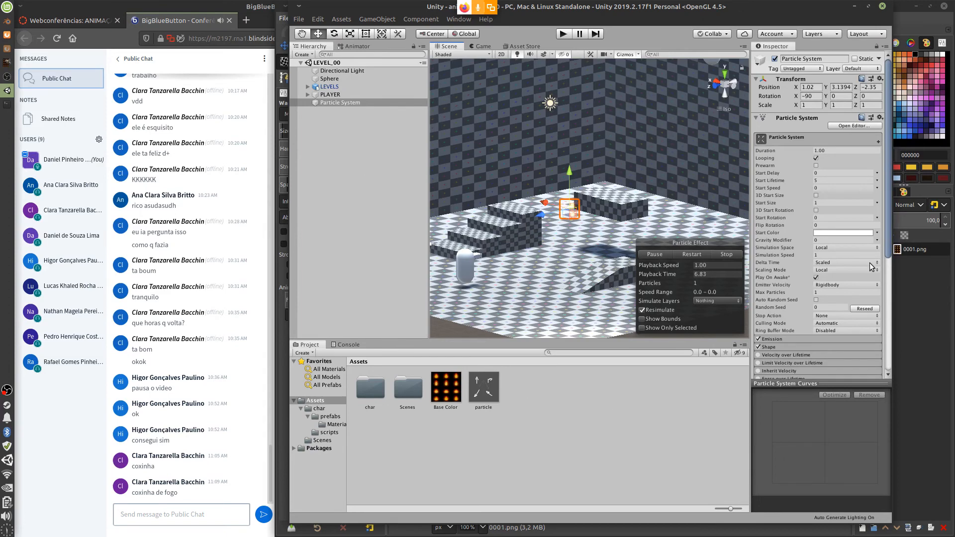
drag(886, 202, 886, 319)
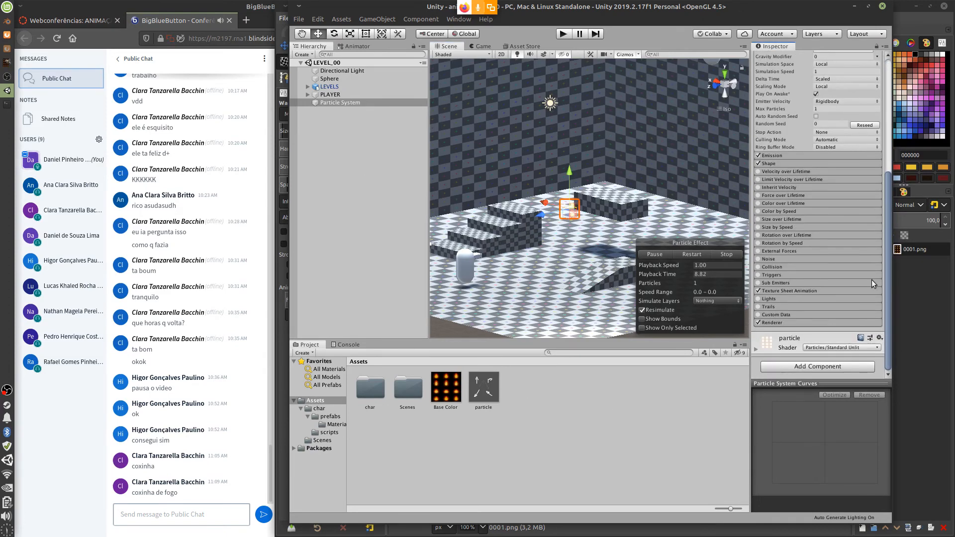
click(786, 290)
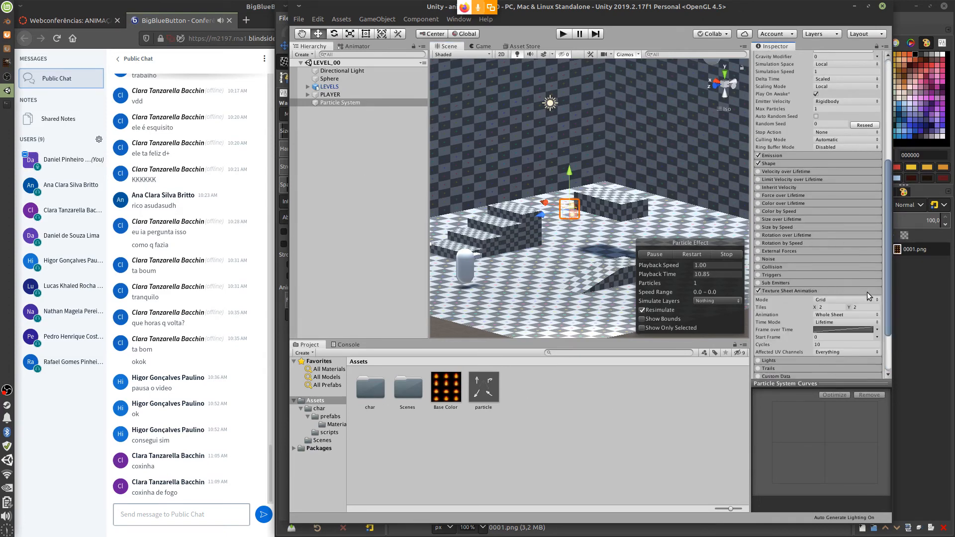
click(834, 307)
text(3)
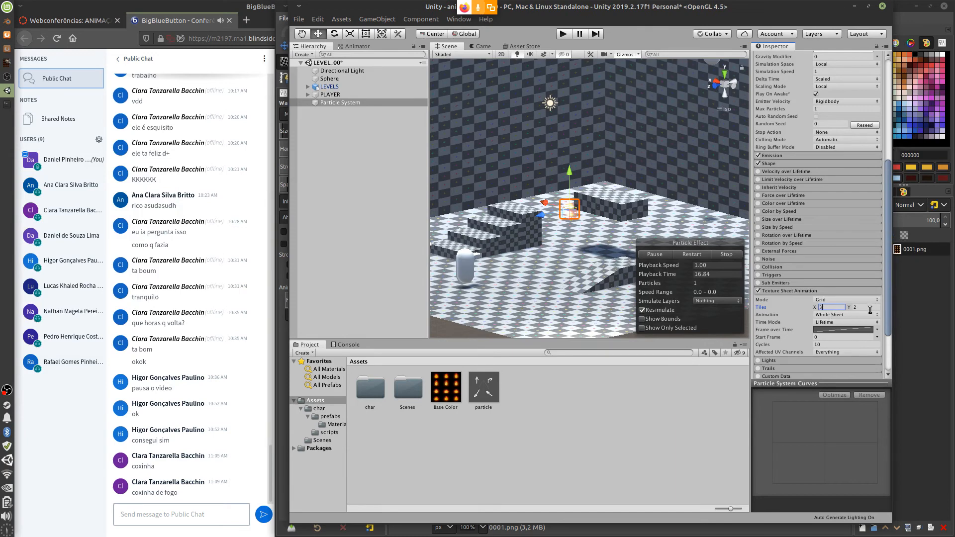
click(861, 307)
double_click(860, 307)
text(4)
Play the scene and walk the capsule player around the flame particle to examine its animation from different angles.
click(563, 34)
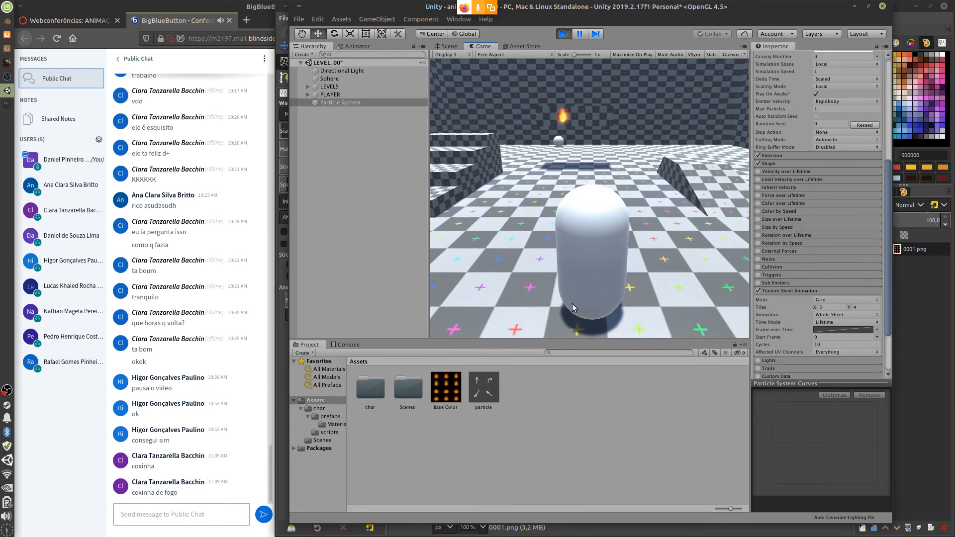
key(w)
key(a)
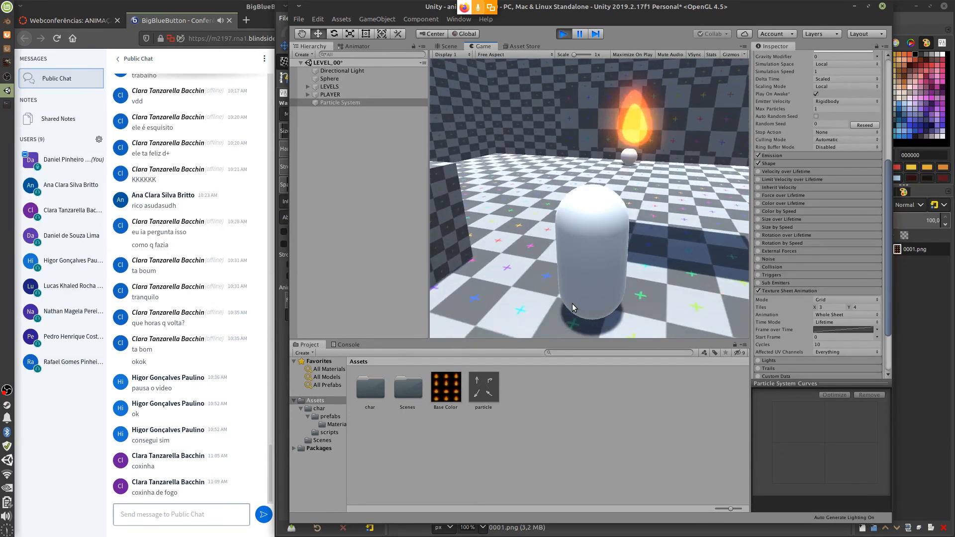
key(w)
key(a)
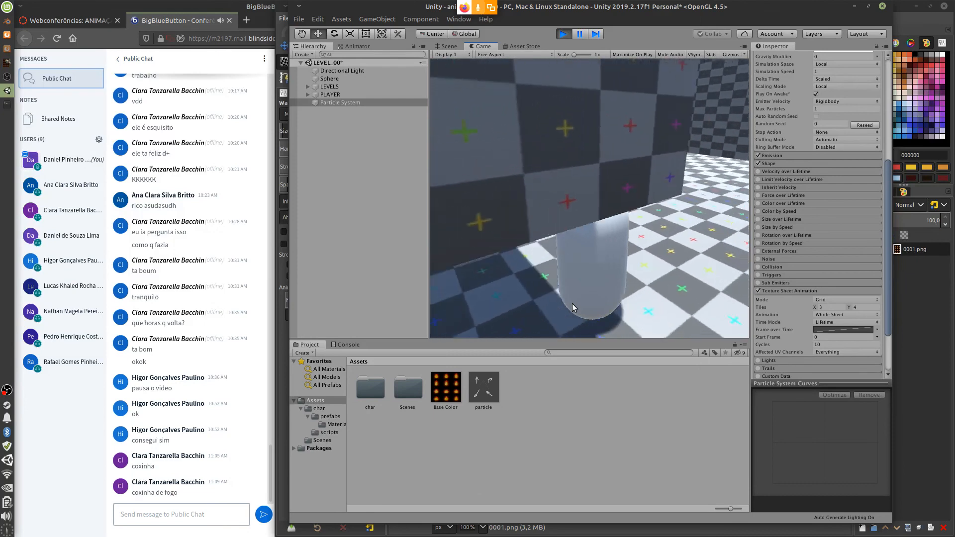
key(w)
key(a)
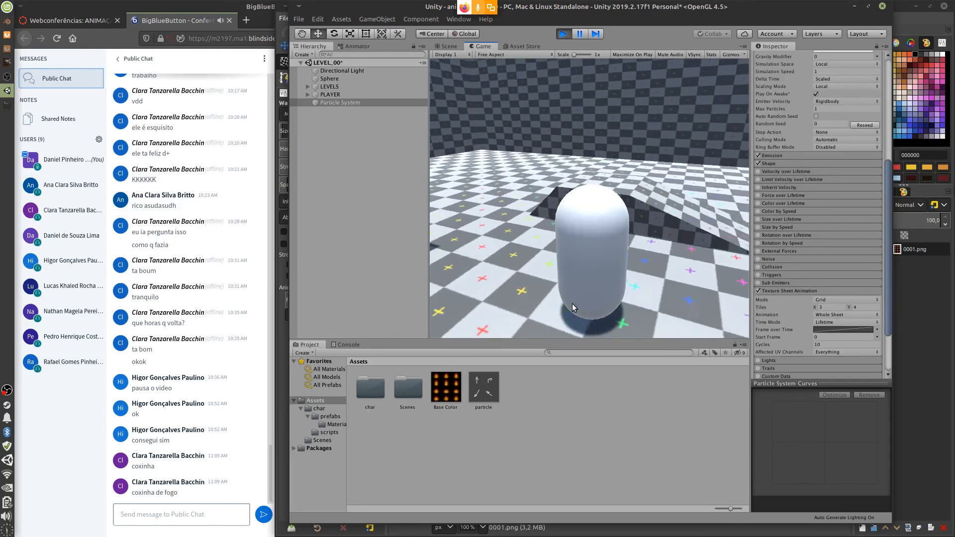
key(w)
key(a)
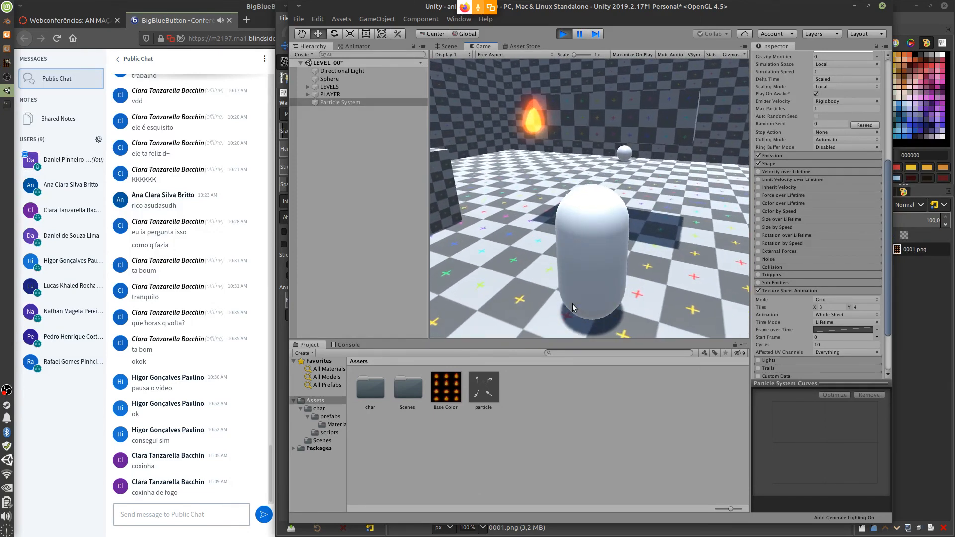
key(w)
key(a)
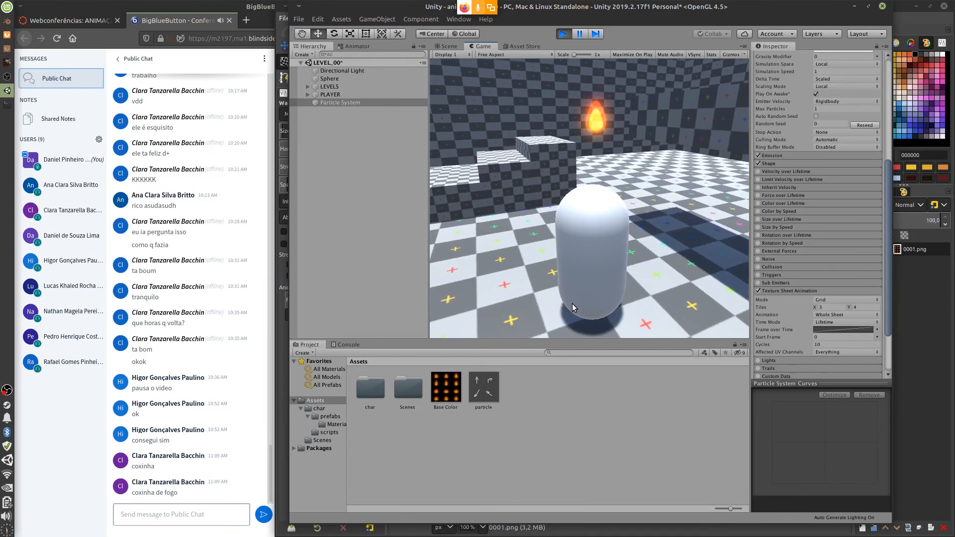
key(d)
key(a)
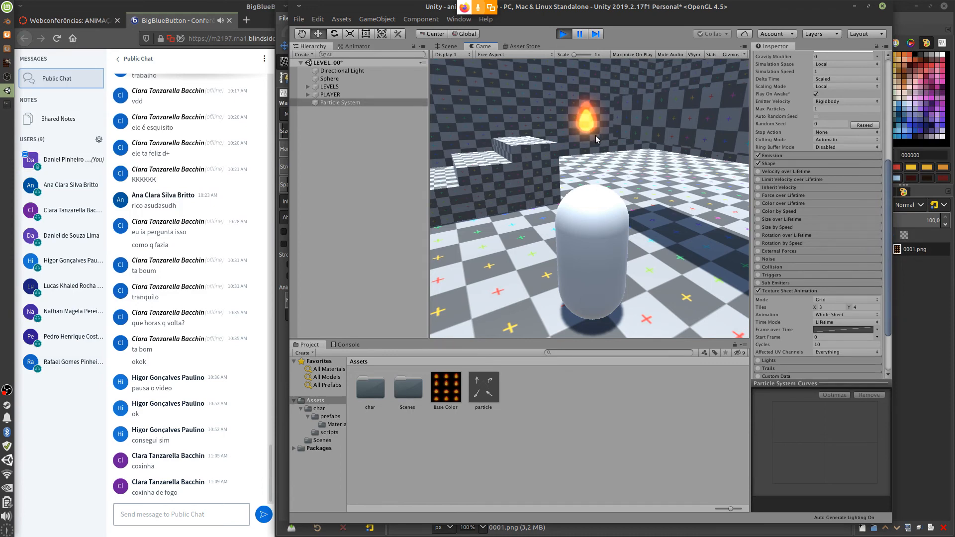
key(w)
key(w)
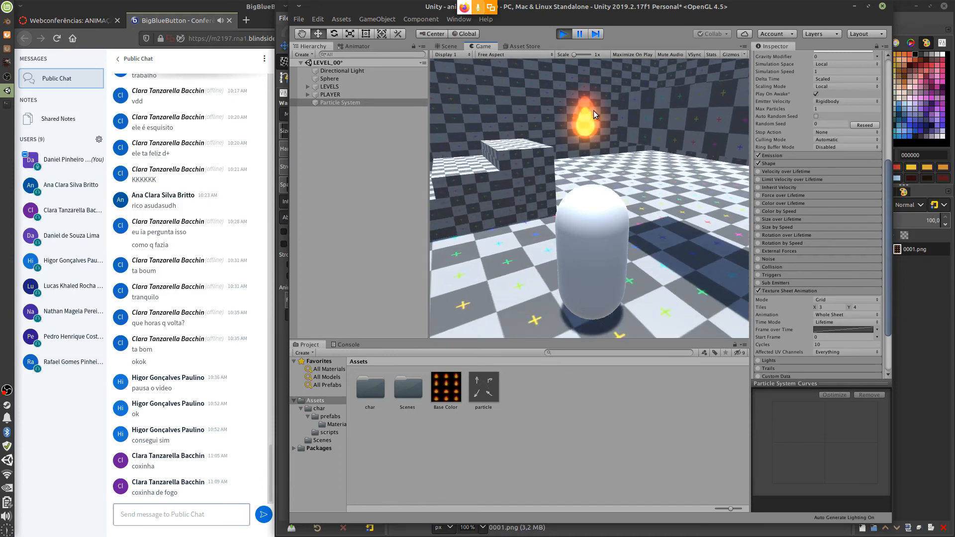
Walk the capsule player a little further around the flame particle, stop the play mode and minimize Unity.
key(w)
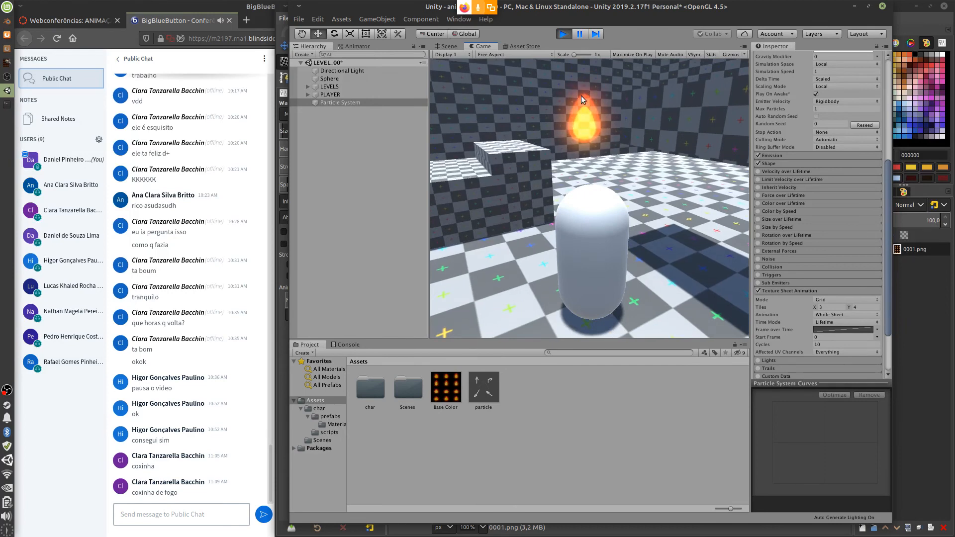
key(a)
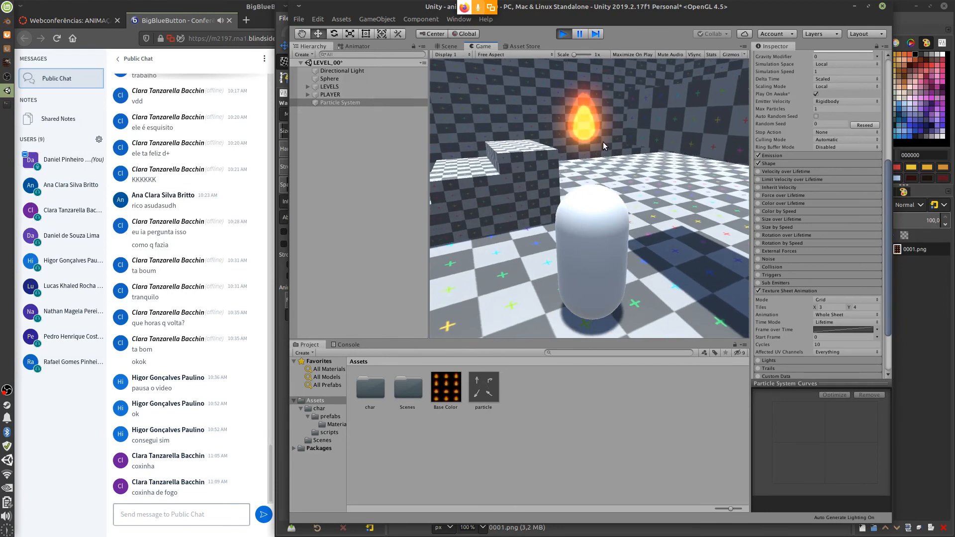
key(a)
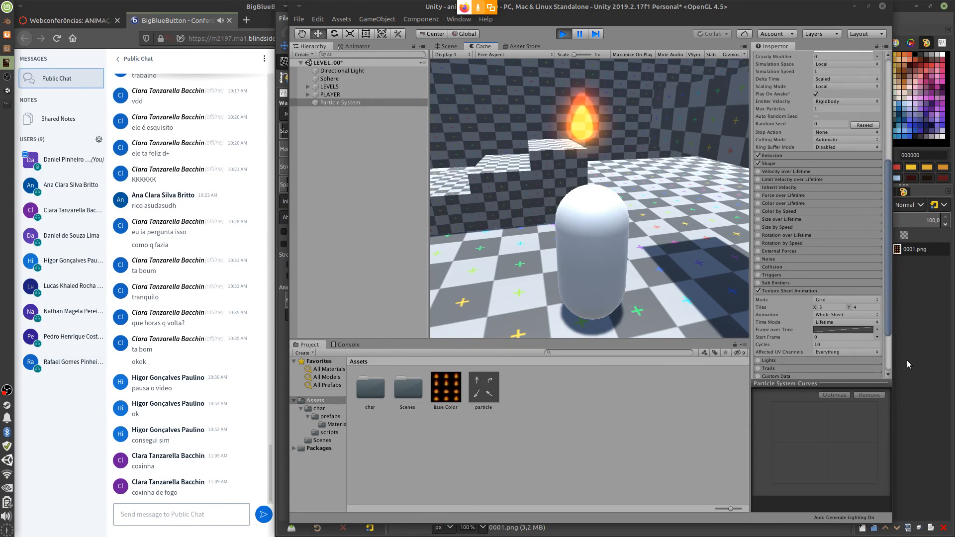
click(563, 35)
click(868, 6)
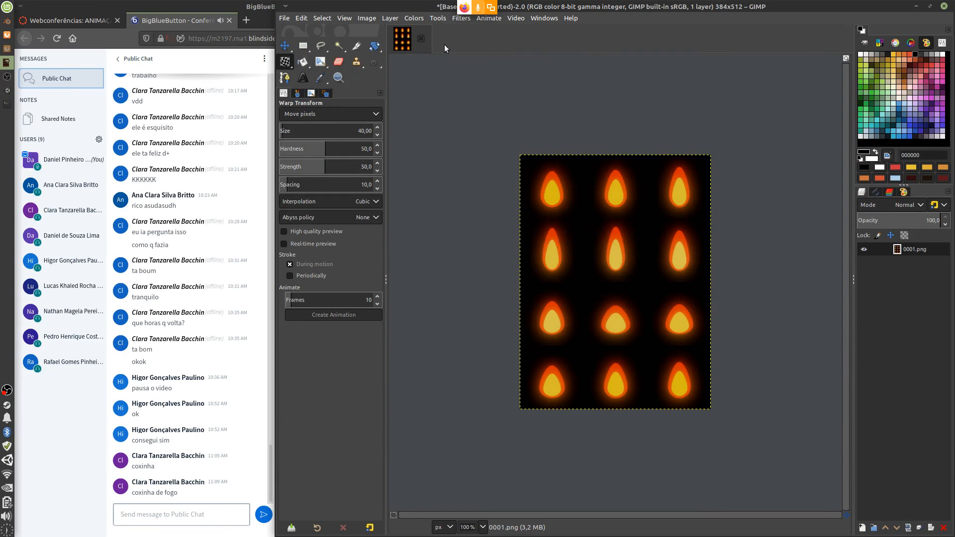
click(301, 18)
click(299, 34)
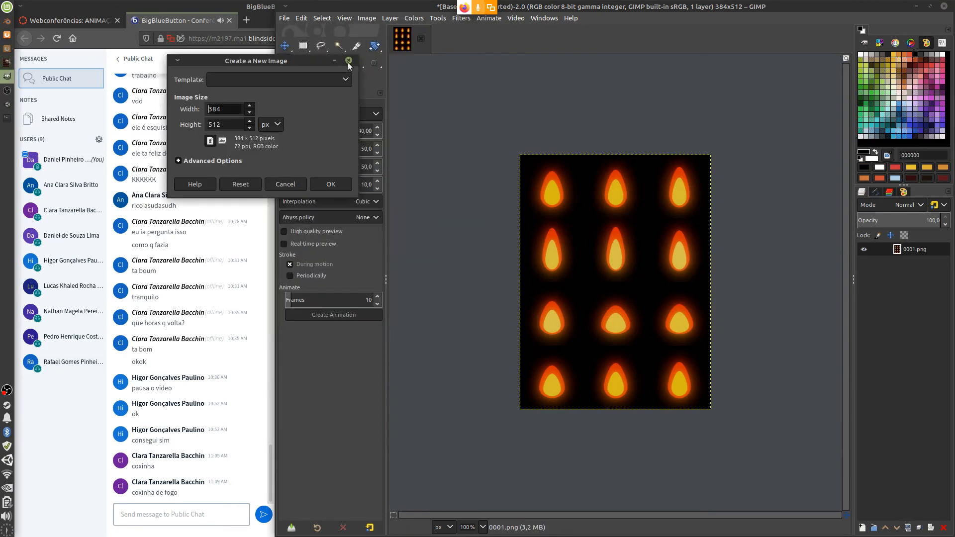
click(348, 61)
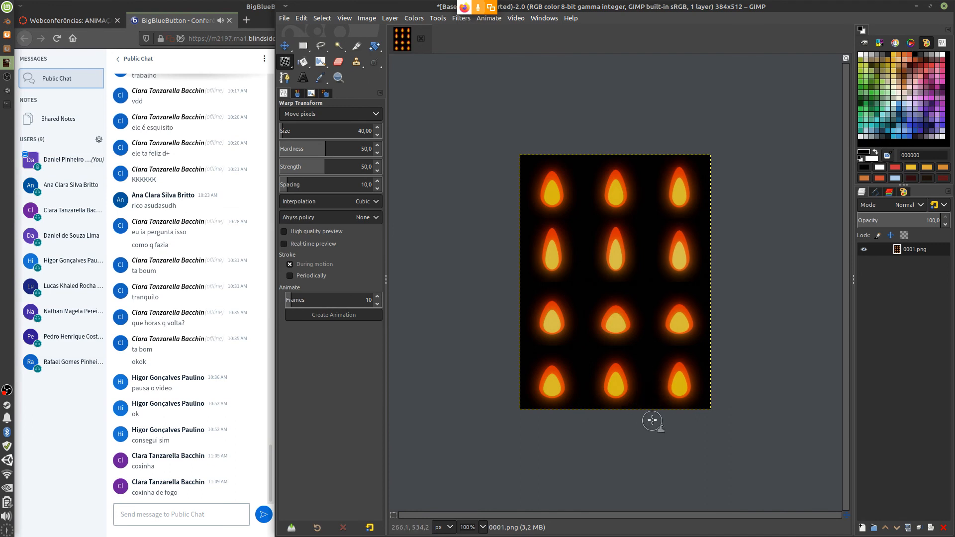
Switch to Blender and handwrite the annotation "ANIMAÇÃO" in the empty space beside the rendered flame.
click(7, 33)
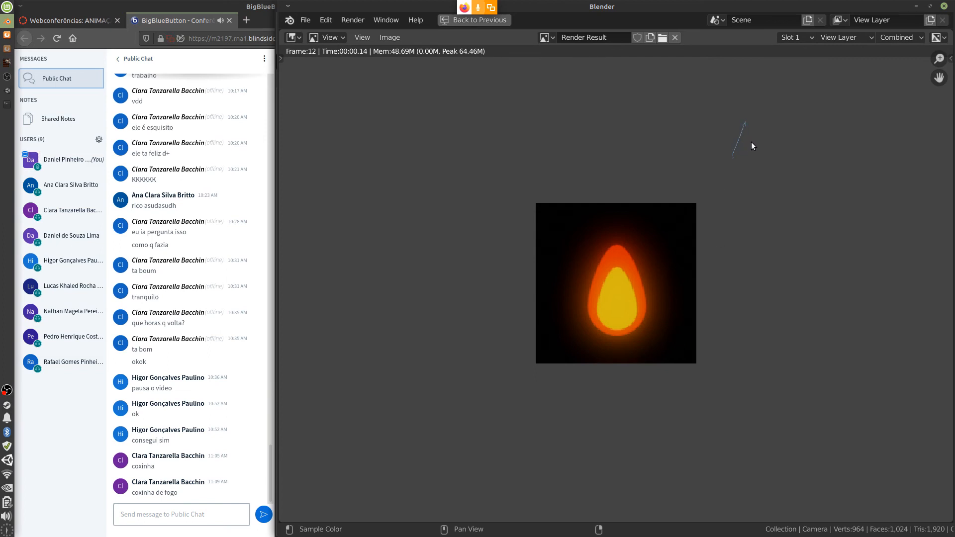
key(ctrl)
key(shift)
scroll(790, 244, up, 2)
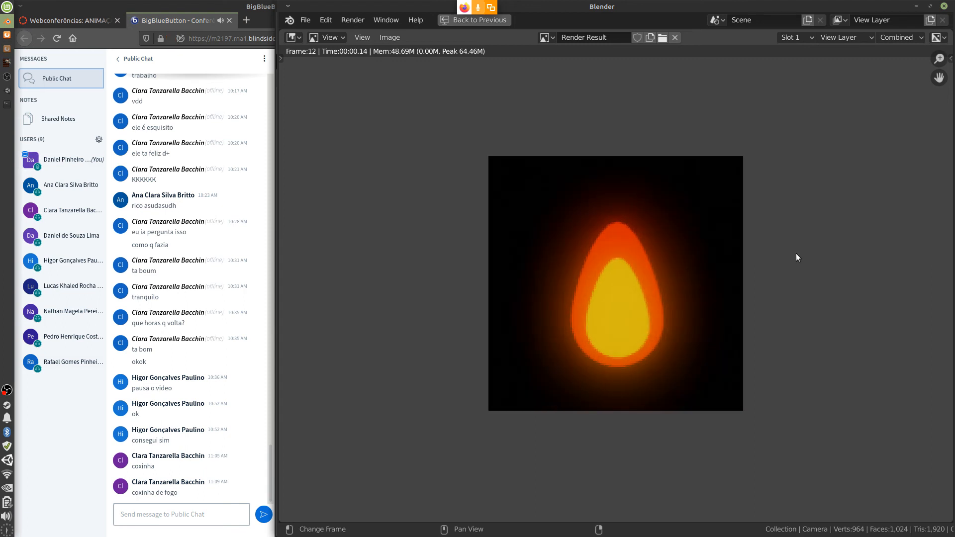
scroll(795, 254, up, 1)
middle_drag(802, 255, 612, 279)
key(d)
mouse_move(642, 202)
mouse_down()
mouse_move(655, 157)
mouse_move(663, 202)
mouse_move(661, 184)
mouse_move(675, 171)
mouse_move(690, 198)
mouse_move(692, 174)
mouse_move(700, 201)
mouse_up()
drag(702, 160, 703, 163)
mouse_move(706, 202)
mouse_down()
mouse_move(712, 172)
mouse_move(722, 198)
mouse_move(733, 165)
mouse_move(739, 201)
mouse_move(749, 162)
mouse_move(760, 197)
mouse_move(760, 186)
mouse_move(779, 195)
mouse_move(771, 205)
mouse_move(797, 161)
mouse_move(805, 195)
mouse_up()
drag(787, 184, 828, 196)
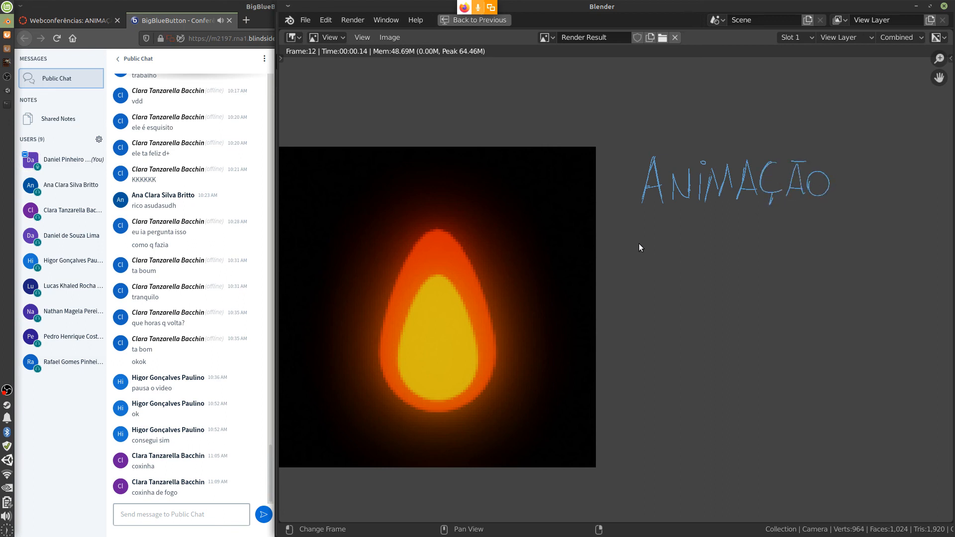
Handwrite the annotation "RENDER -> SEQ" below the word "ANIMAÇÃO".
mouse_move(639, 229)
mouse_down()
mouse_move(642, 249)
mouse_move(679, 264)
mouse_up()
mouse_move(665, 250)
mouse_down()
mouse_move(676, 251)
mouse_move(678, 232)
mouse_up()
mouse_move(682, 265)
mouse_down()
mouse_move(689, 237)
mouse_move(694, 263)
mouse_move(702, 232)
mouse_move(712, 263)
mouse_move(736, 263)
mouse_move(751, 234)
mouse_up()
drag(736, 249, 748, 249)
mouse_move(736, 263)
mouse_down()
mouse_move(818, 245)
mouse_move(821, 256)
mouse_move(851, 242)
mouse_move(844, 253)
mouse_move(876, 254)
mouse_up()
mouse_move(876, 230)
mouse_down()
mouse_move(890, 228)
mouse_move(889, 240)
mouse_up()
mouse_move(878, 253)
mouse_down()
mouse_move(891, 253)
mouse_move(897, 230)
mouse_up()
drag(894, 247, 902, 255)
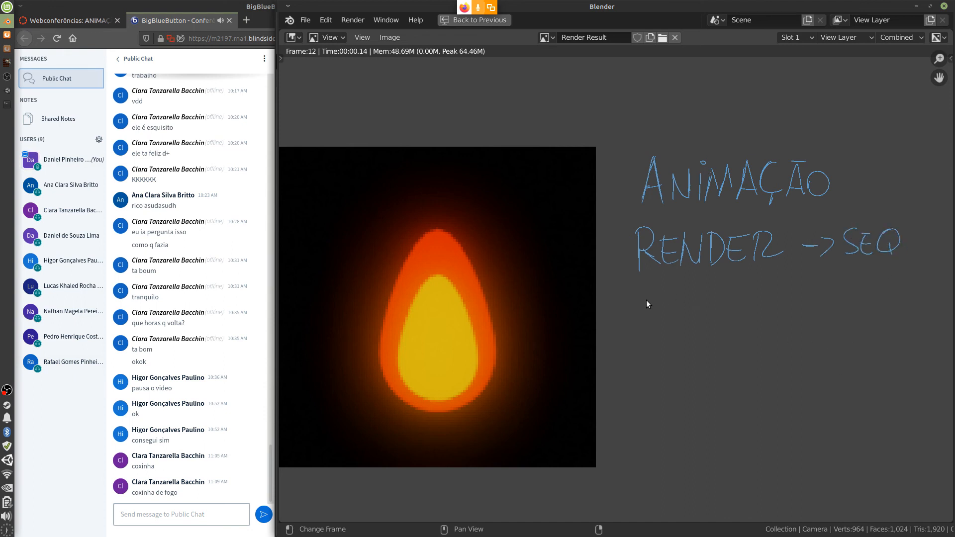
Handwrite the annotation "FORMATAÇÃO -> TABELA" below the "RENDER -> SEQ" line.
drag(641, 292, 640, 329)
mouse_move(640, 292)
mouse_down()
mouse_move(651, 292)
mouse_move(652, 311)
mouse_move(664, 300)
mouse_move(679, 325)
mouse_move(722, 294)
mouse_move(732, 320)
mouse_up()
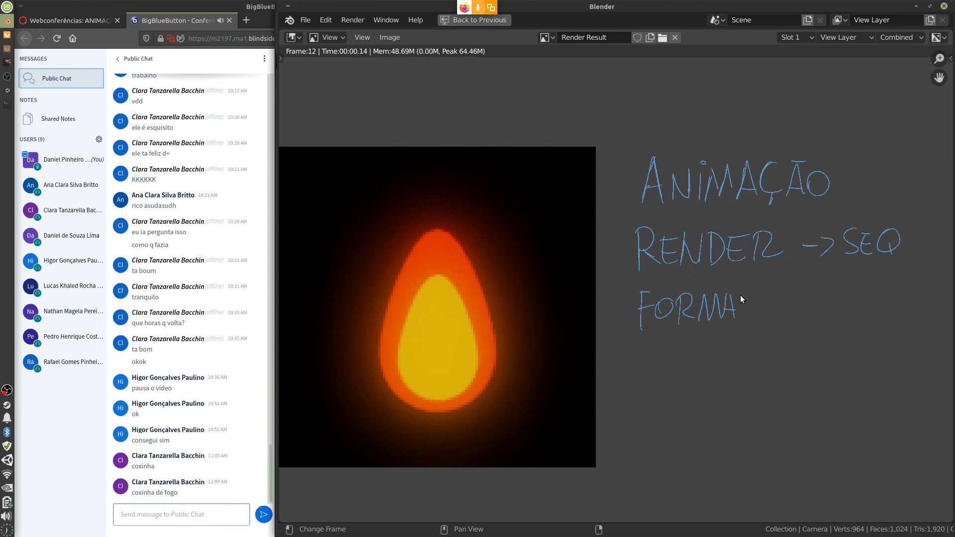
mouse_move(745, 289)
mouse_down()
mouse_move(744, 318)
mouse_move(760, 294)
mouse_move(766, 322)
mouse_move(761, 305)
mouse_move(773, 318)
mouse_up()
mouse_move(777, 318)
mouse_down()
mouse_move(771, 325)
mouse_move(797, 316)
mouse_move(796, 307)
mouse_up()
mouse_move(786, 290)
mouse_down()
mouse_move(871, 316)
mouse_move(876, 296)
mouse_up()
mouse_move(882, 296)
mouse_down()
mouse_move(875, 315)
mouse_move(912, 300)
mouse_move(929, 307)
mouse_up()
mouse_move(941, 287)
mouse_down()
mouse_move(933, 308)
mouse_move(948, 308)
mouse_up()
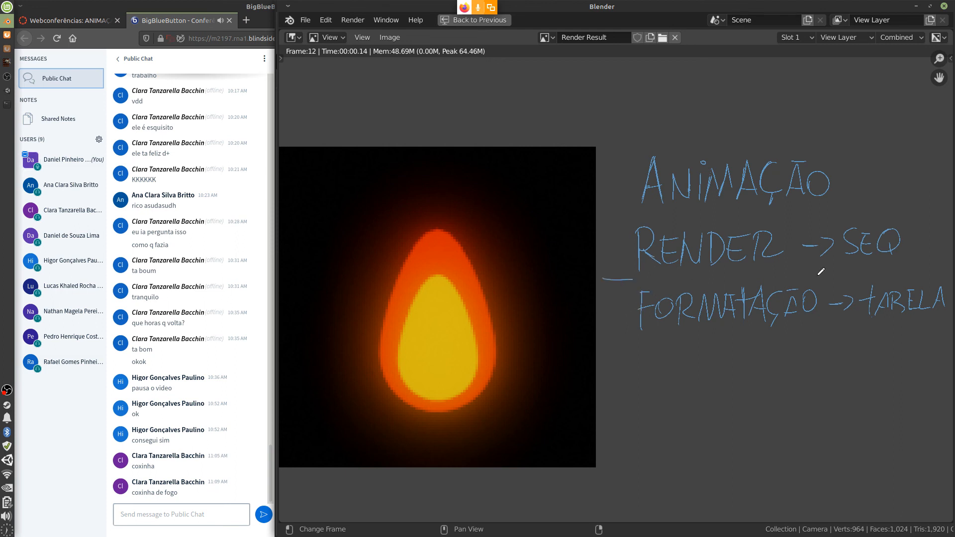
Draw a double separator line below "RENDER -> SEQ" and a single line below "ANIMAÇÃO".
drag(819, 274, 860, 274)
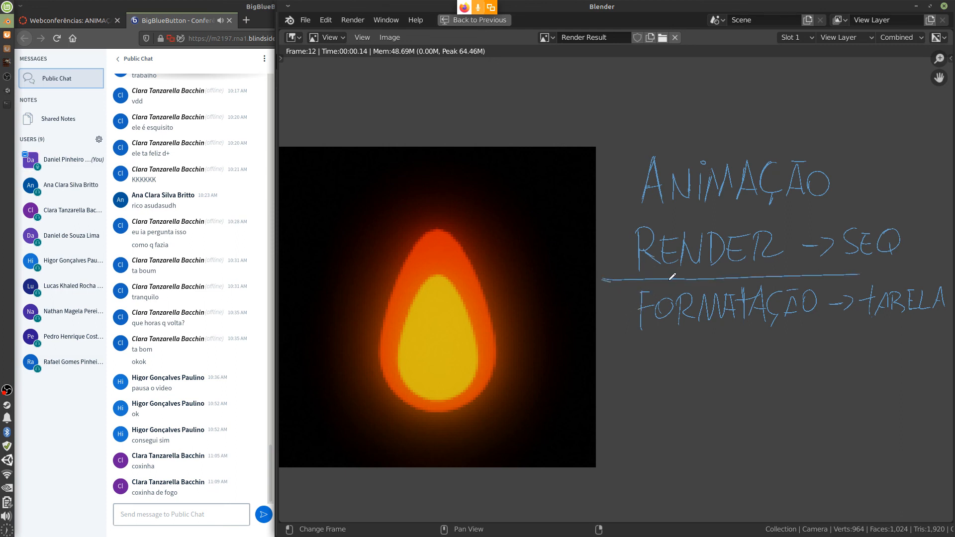
drag(605, 282, 892, 267)
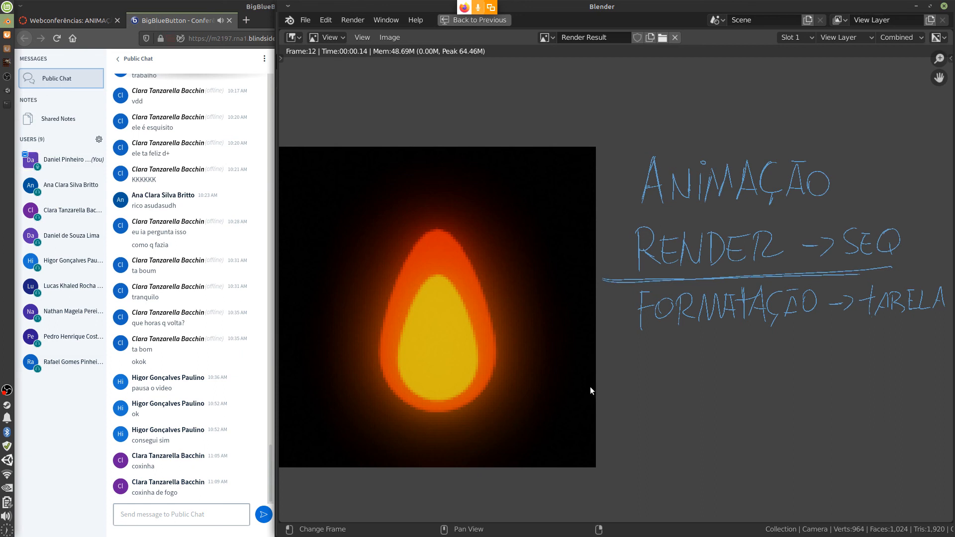
drag(604, 217, 878, 207)
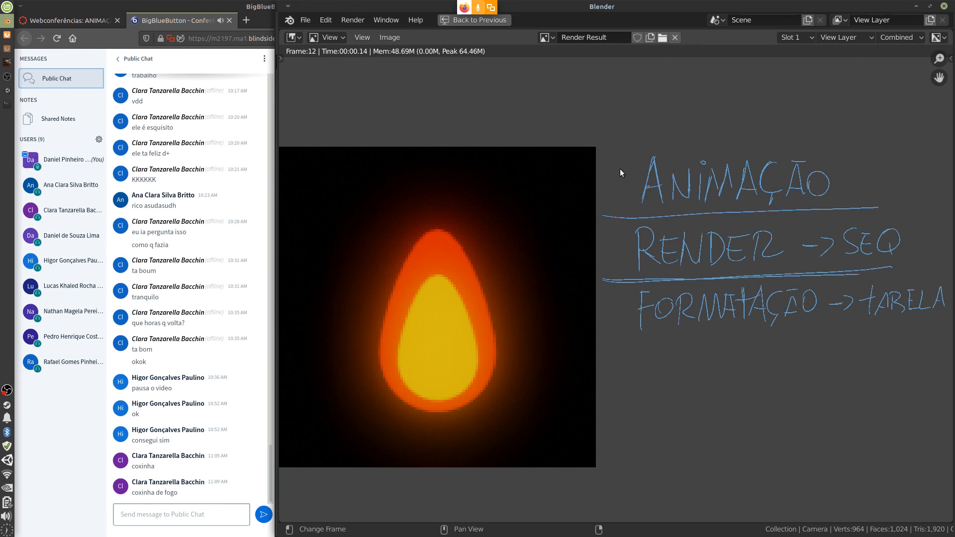
Frame "ANIMAÇÃO" and "RENDER -> SEQ" with annotation lines, adding a narrow column with a check mark before each word.
drag(603, 155, 602, 257)
drag(632, 149, 630, 261)
drag(608, 146, 769, 139)
drag(921, 154, 913, 219)
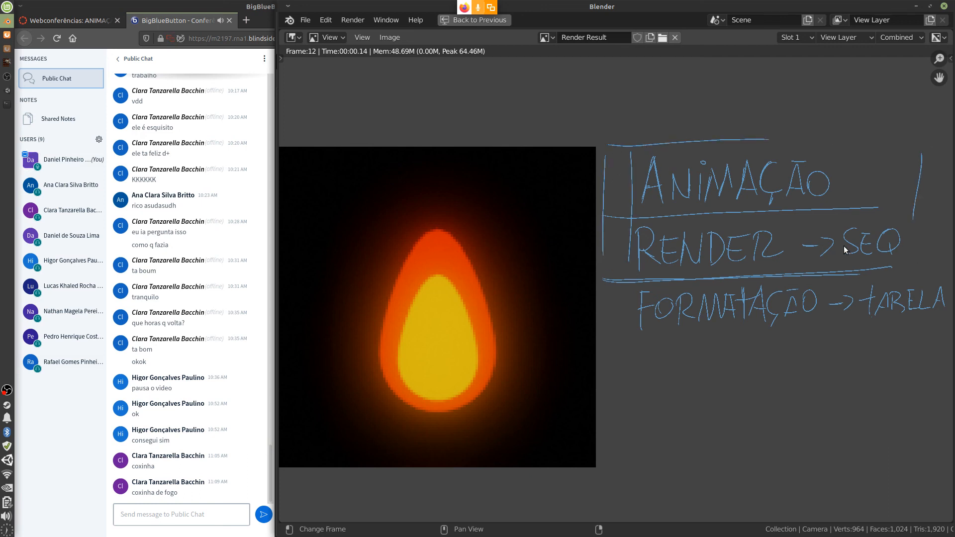
drag(609, 185, 629, 168)
mouse_move(609, 238)
mouse_down()
mouse_move(617, 259)
mouse_move(630, 227)
mouse_up()
drag(916, 143, 914, 219)
mouse_move(911, 178)
mouse_down()
mouse_move(911, 260)
mouse_move(868, 264)
mouse_up()
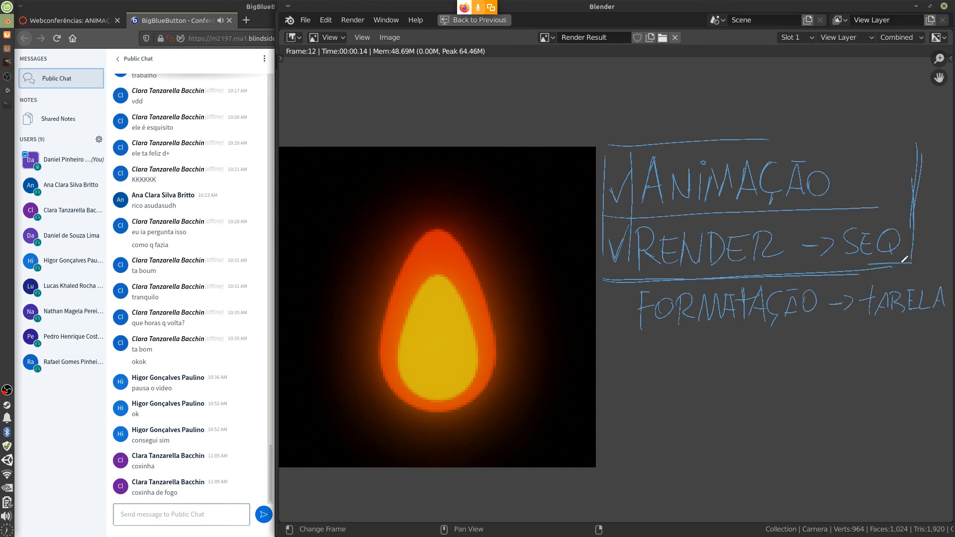
drag(748, 140, 903, 145)
Draw a downward arrow below "FORMATAÇÃO" and handwrite "ENGINE" under it.
drag(776, 342, 775, 374)
mouse_move(769, 362)
mouse_down()
mouse_move(774, 377)
mouse_move(785, 364)
mouse_up()
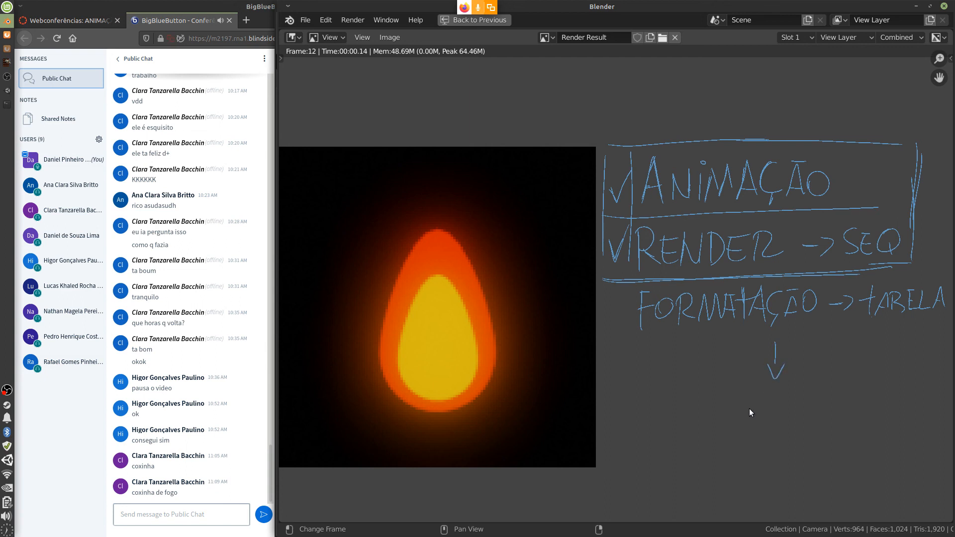
mouse_move(745, 398)
mouse_down()
mouse_move(745, 421)
mouse_move(754, 399)
mouse_up()
mouse_move(745, 410)
mouse_down()
mouse_move(809, 419)
mouse_move(822, 397)
mouse_move(831, 416)
mouse_up()
click(802, 395)
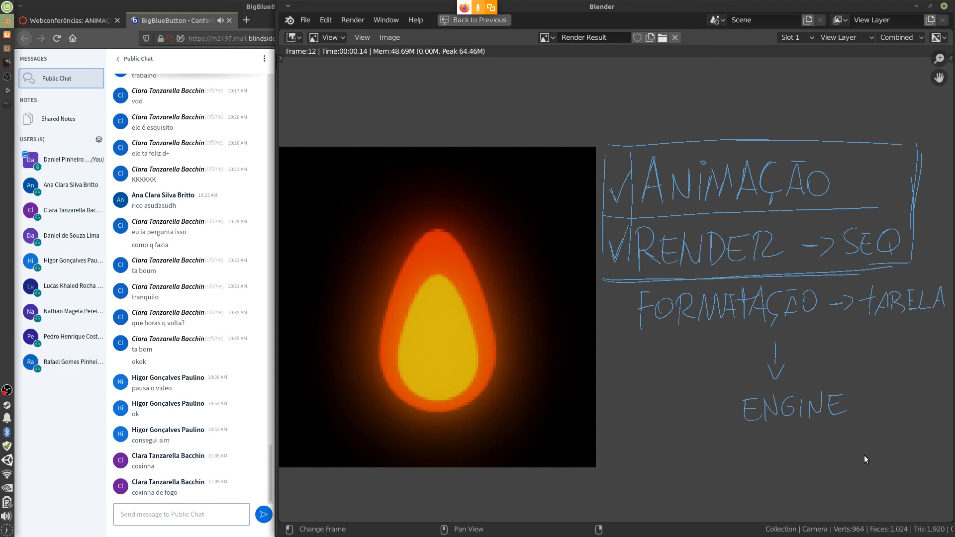
middle_drag(652, 411, 726, 393)
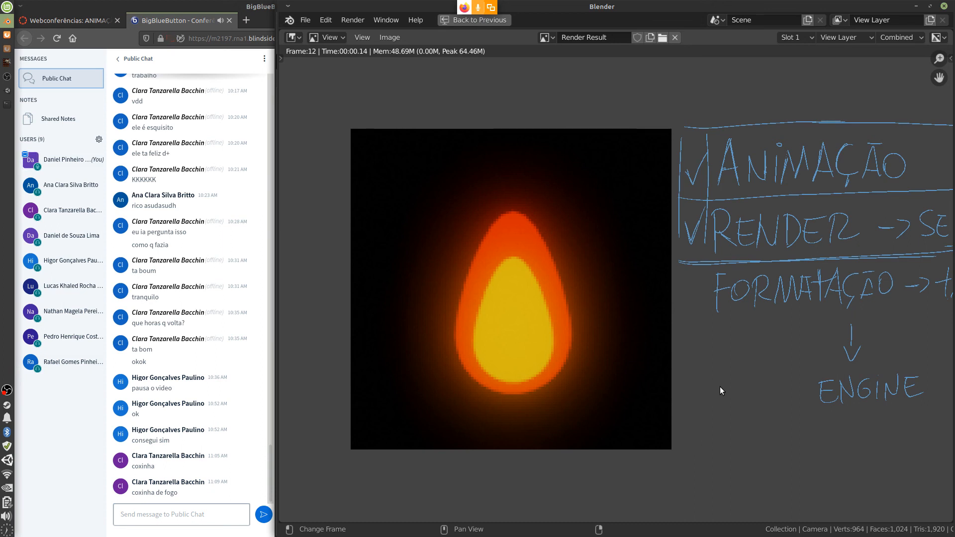
mouse_move(720, 386)
middle_down()
mouse_move(668, 396)
mouse_move(646, 438)
mouse_move(612, 460)
middle_up()
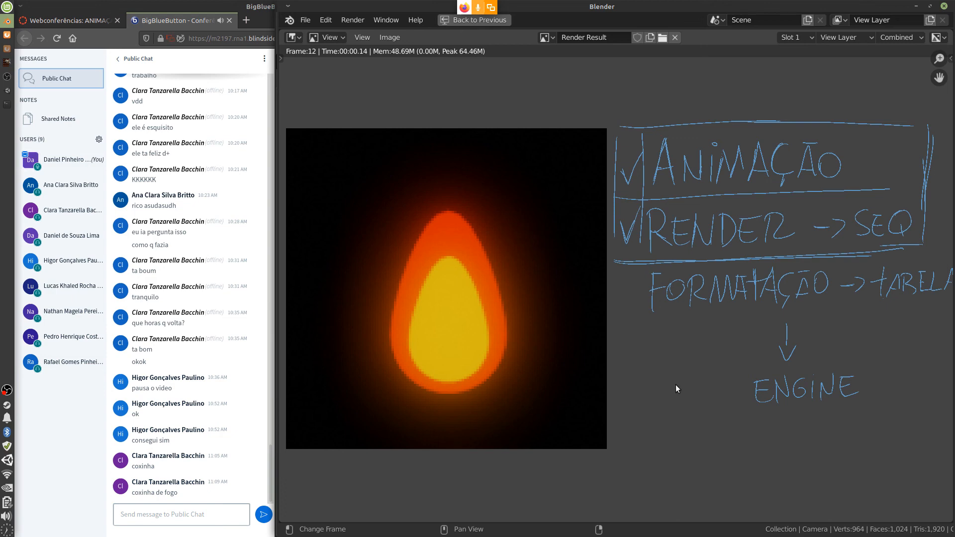
Leave the render view, widen the camera viewport with the flame centred, and play the animation briefly, stopping at frame 4.
key(Escape)
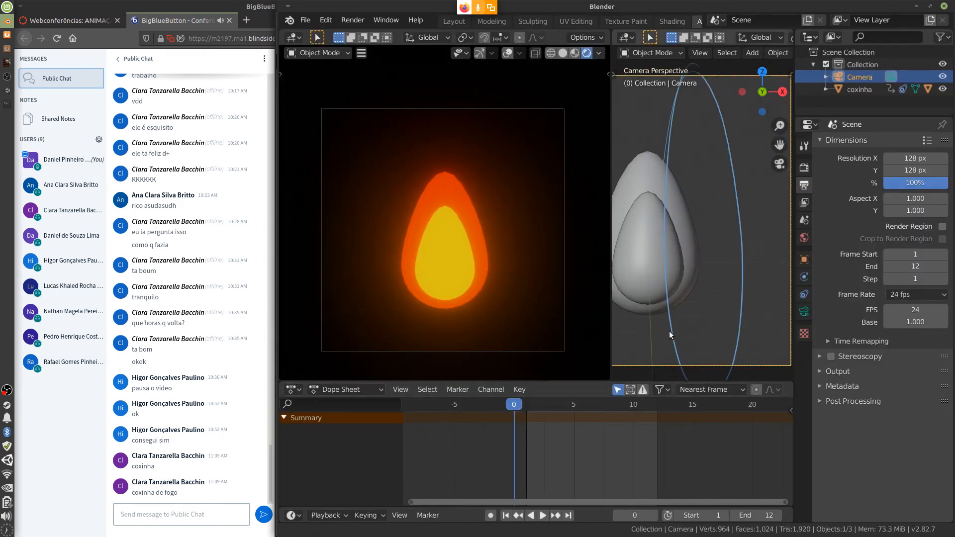
shift+middle_drag(669, 332, 734, 323)
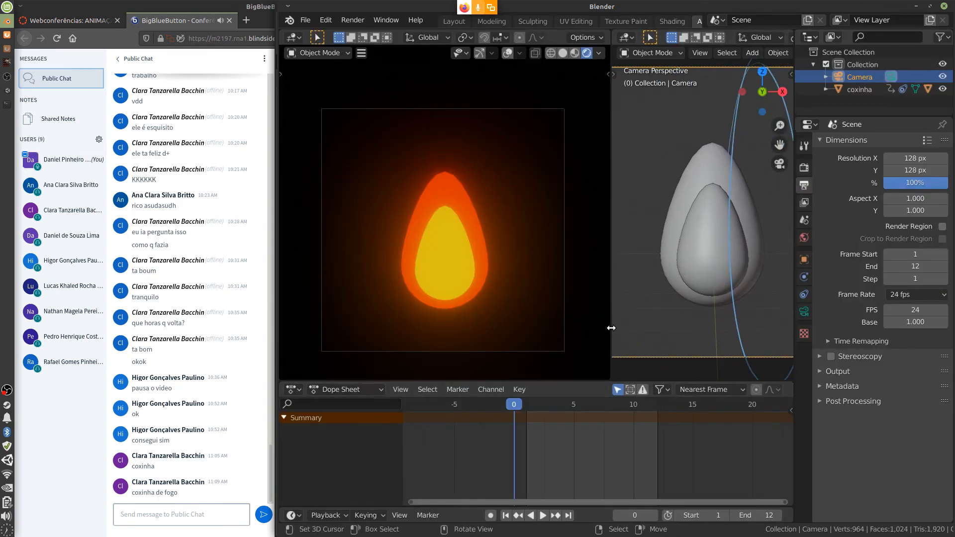
drag(611, 328, 542, 340)
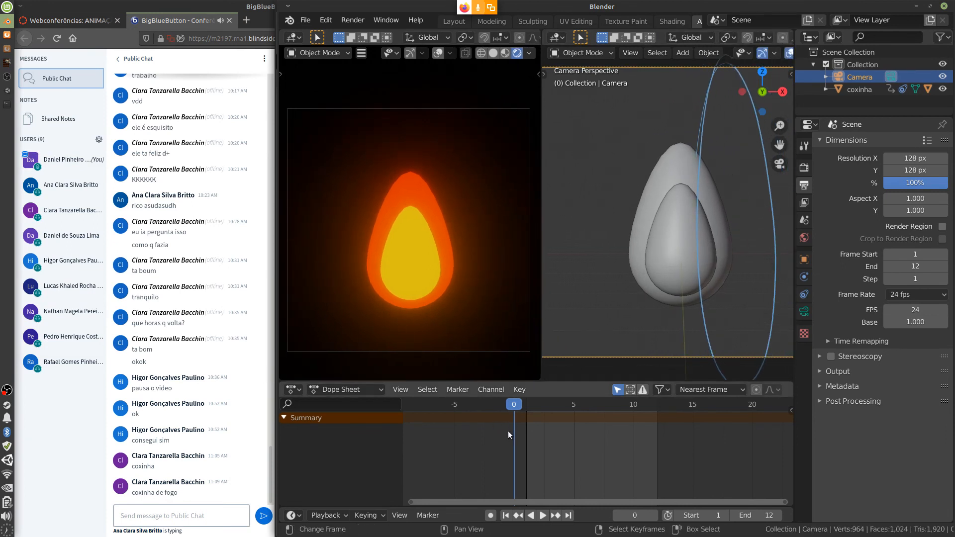
key(space)
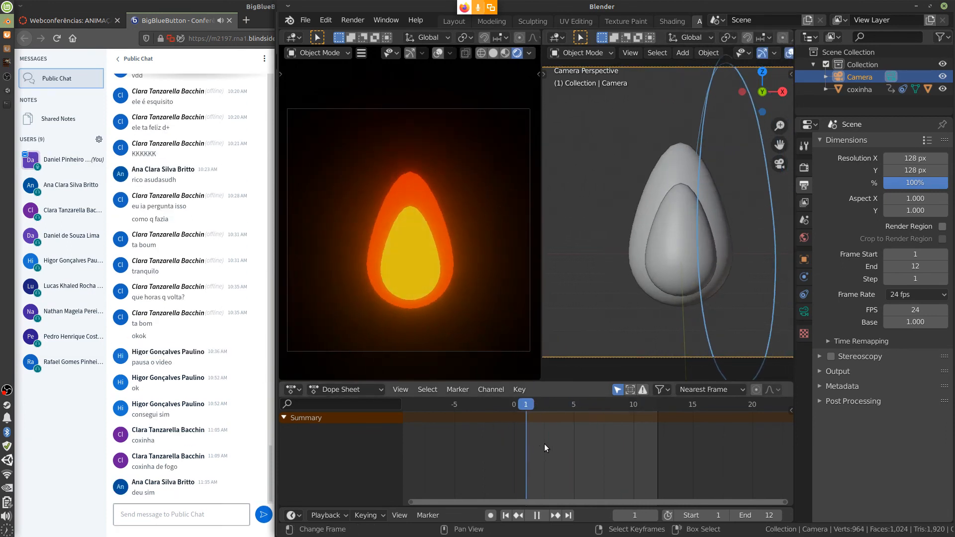
click(558, 442)
key(space)
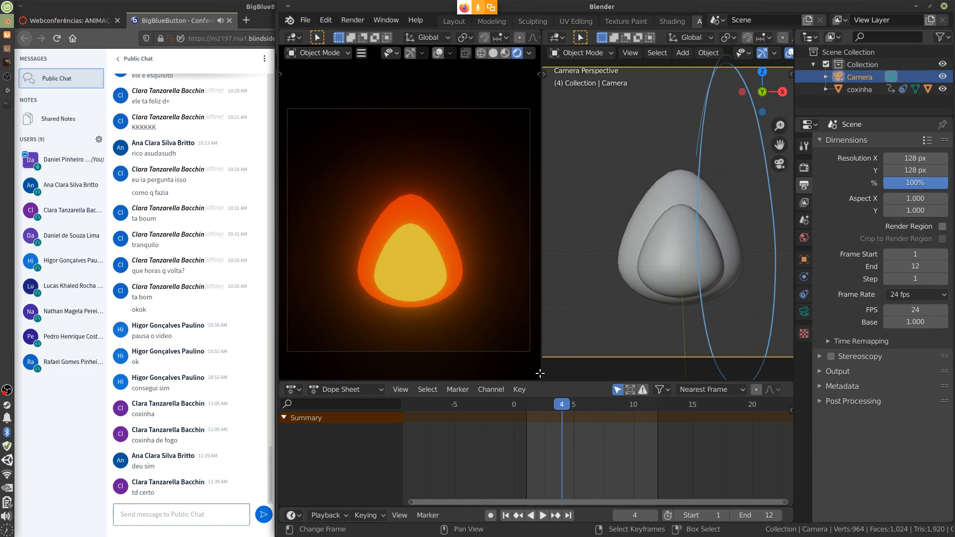
Close Blender and open the OBS recording options from the system tray.
click(944, 7)
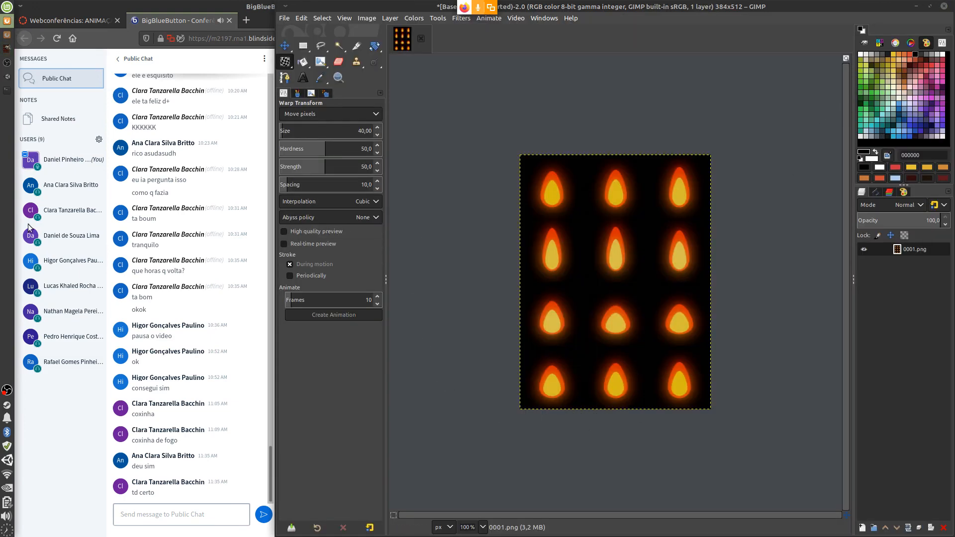
right_click(7, 391)
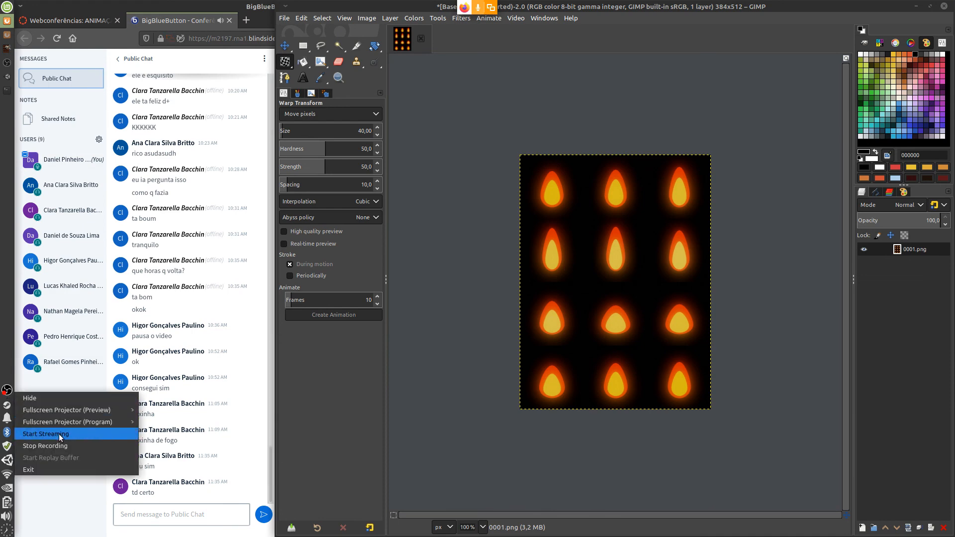